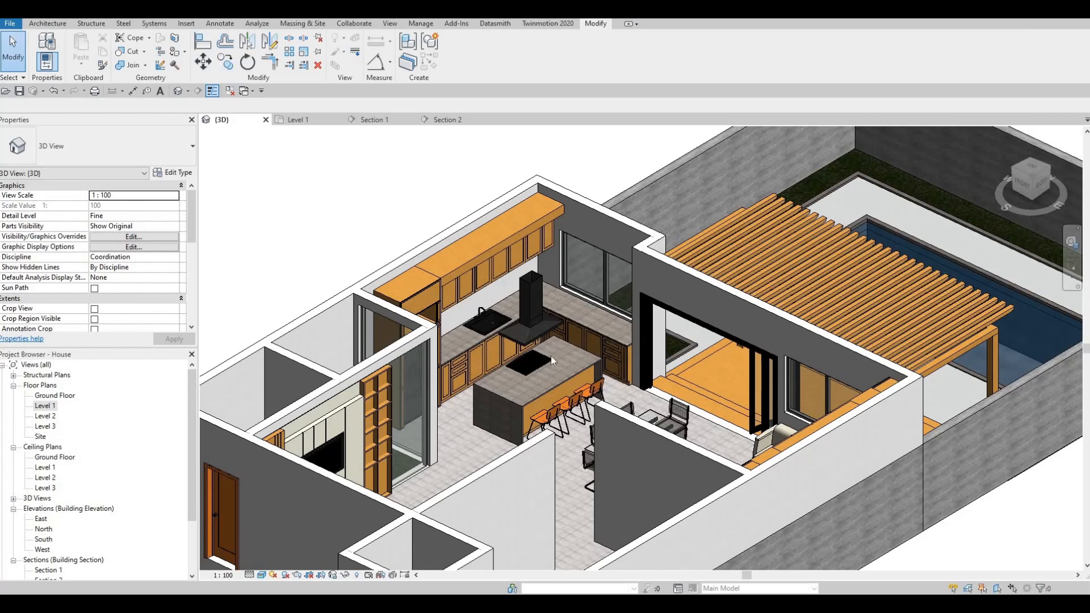
- Load the HANDLE family from the Downloads folder and place a horizontal handle on the top drawer beside the refrigerator
{"action": "scroll", "coordinate": [551, 355], "scroll_direction": "up", "scroll_amount": 3}
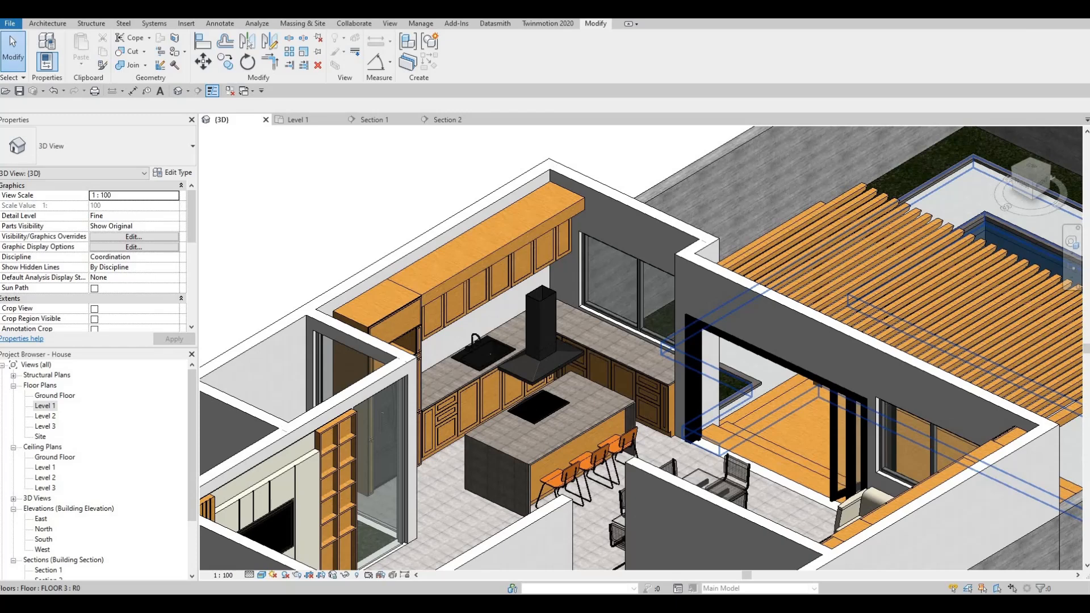
{"action": "left_click_drag", "start_coordinate": [1089, 161], "coordinate": [813, 201]}
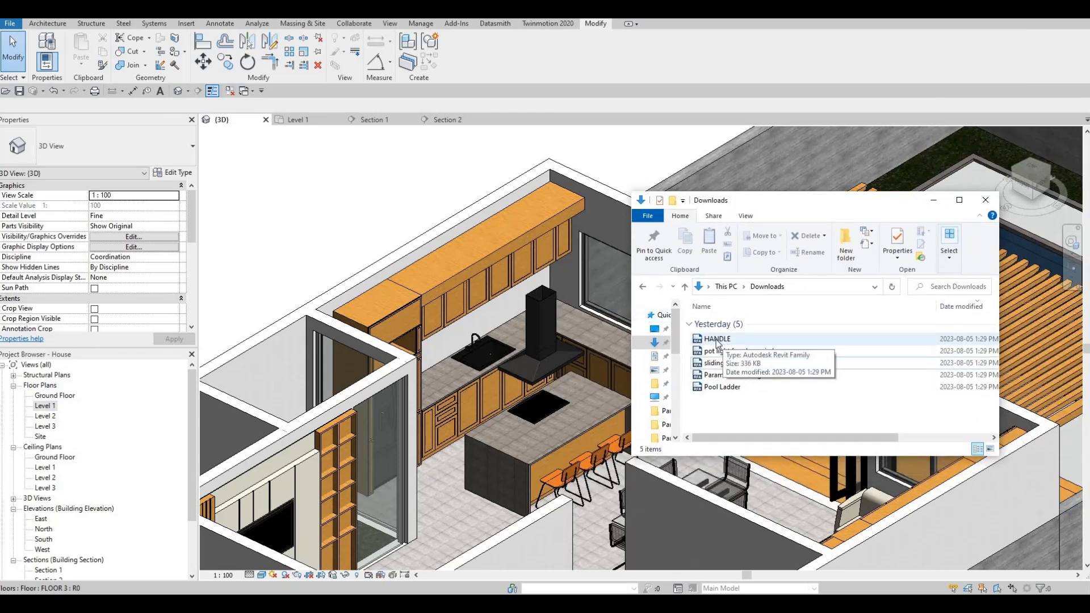
{"action": "left_click_drag", "start_coordinate": [548, 336], "coordinate": [466, 362]}
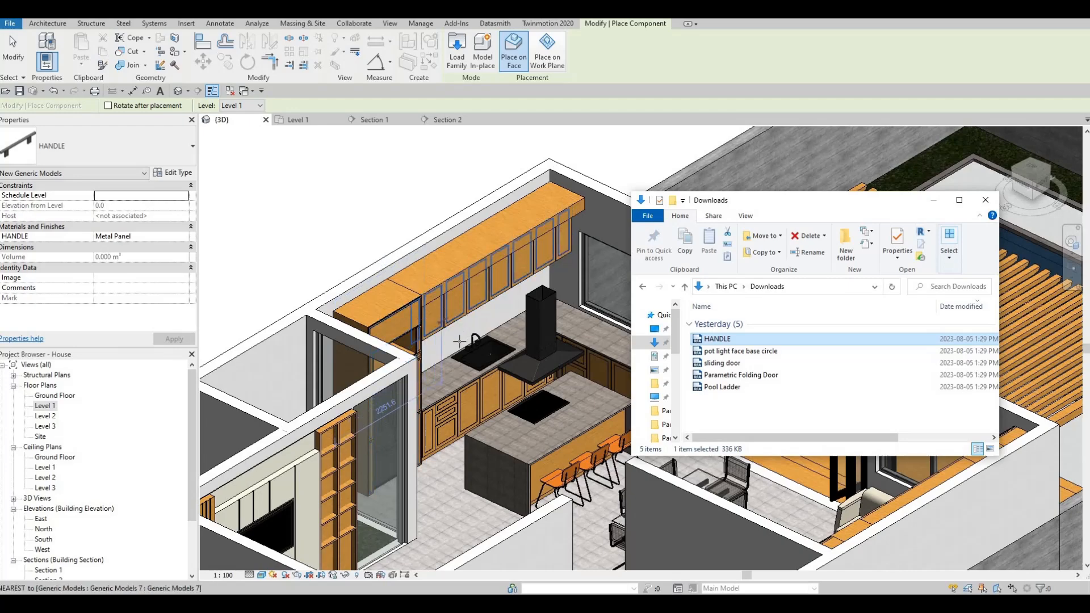
{"action": "scroll", "coordinate": [459, 342], "scroll_direction": "up", "scroll_amount": 5}
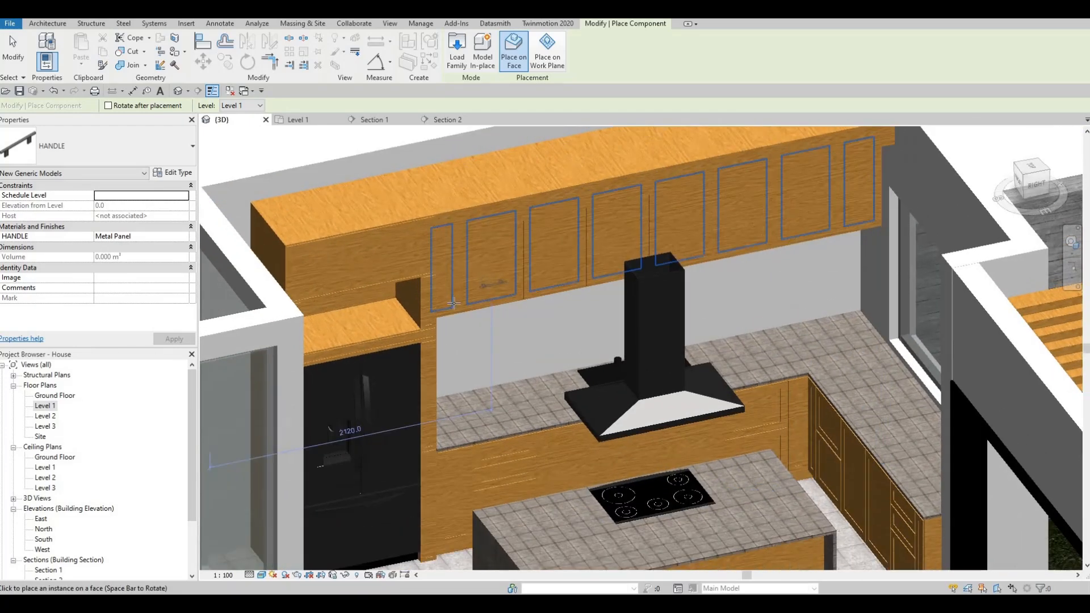
{"action": "scroll", "coordinate": [453, 304], "scroll_direction": "up", "scroll_amount": 6}
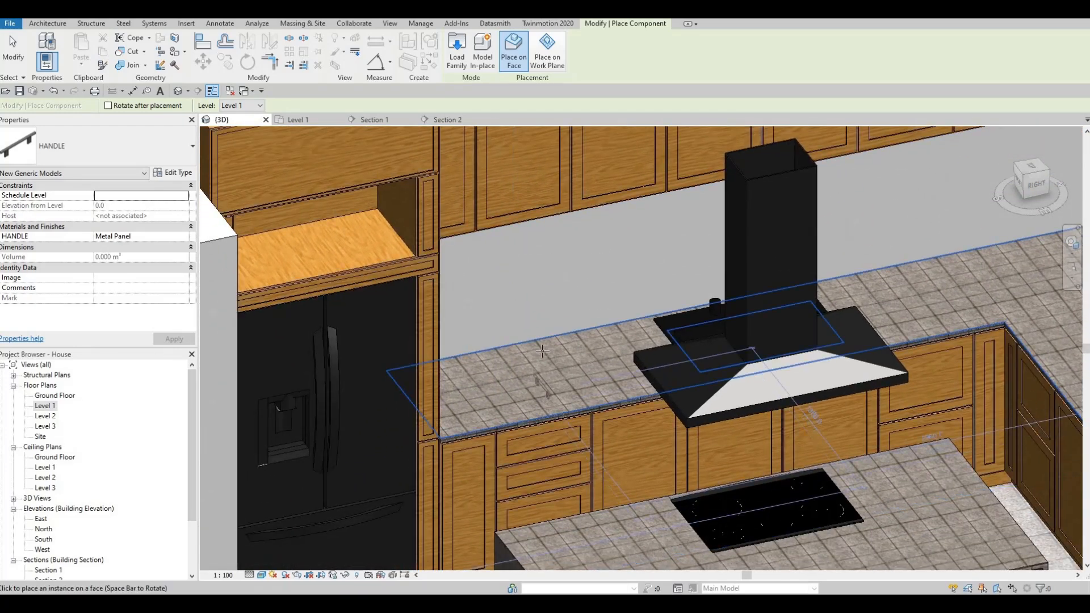
{"action": "scroll", "coordinate": [528, 341], "scroll_direction": "up", "scroll_amount": 5}
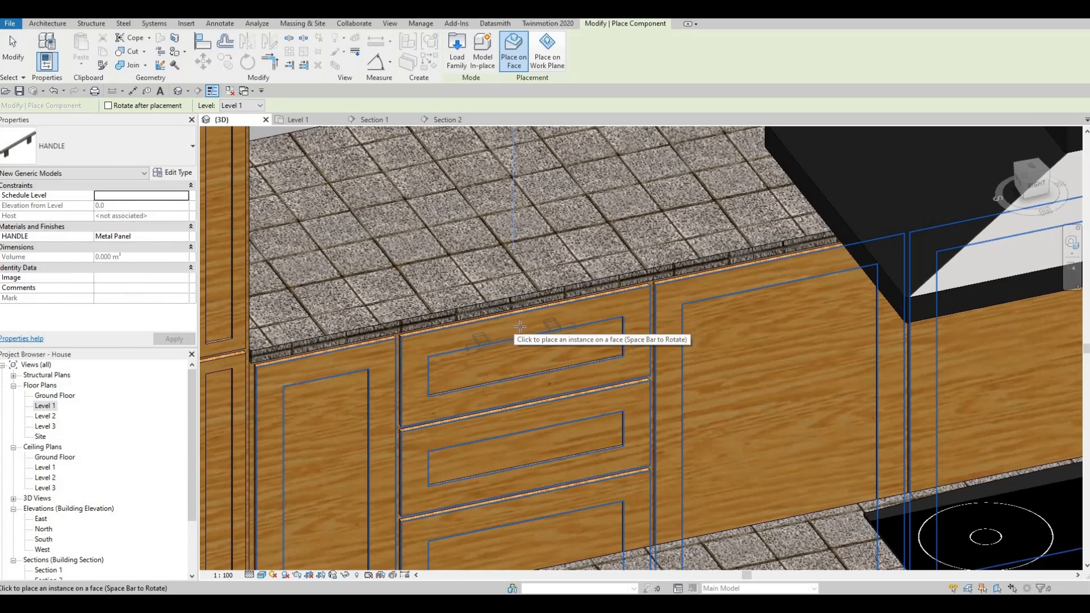
{"action": "scroll", "coordinate": [505, 278], "scroll_direction": "down", "scroll_amount": 5}
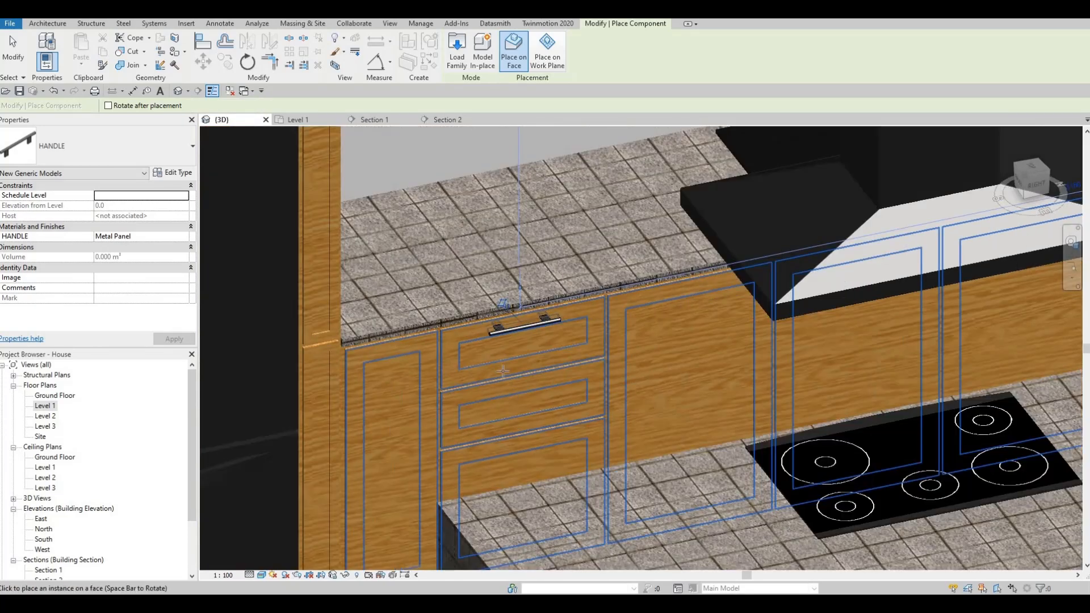
- Rotate the handle to vertical and place it near the lower corner of the first wide upper cabinet door
{"action": "scroll", "coordinate": [506, 307], "scroll_direction": "up", "scroll_amount": 6}
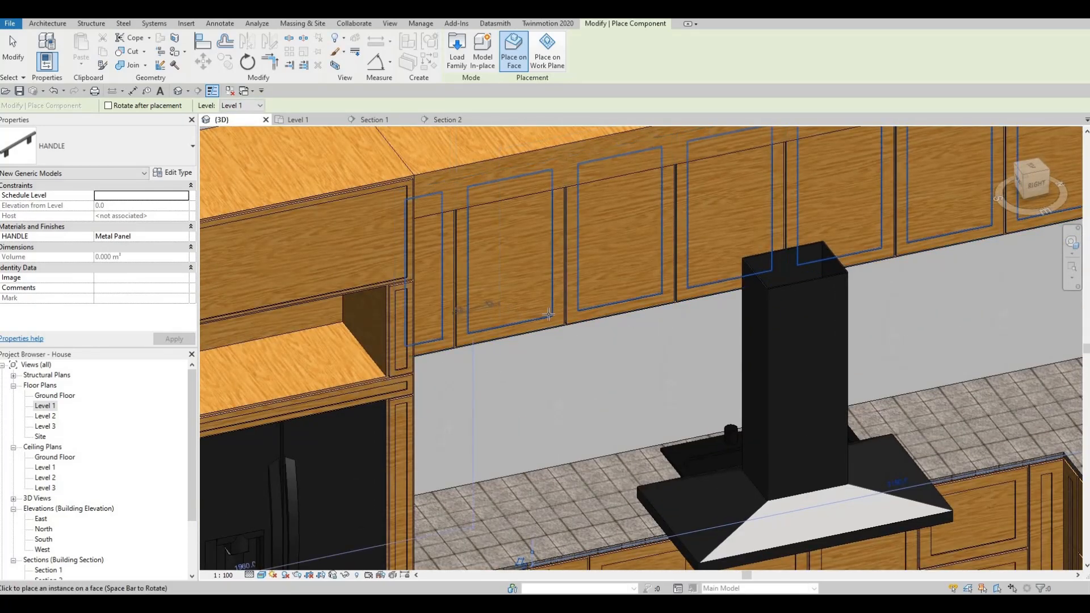
{"action": "scroll", "coordinate": [483, 314], "scroll_direction": "up", "scroll_amount": 3}
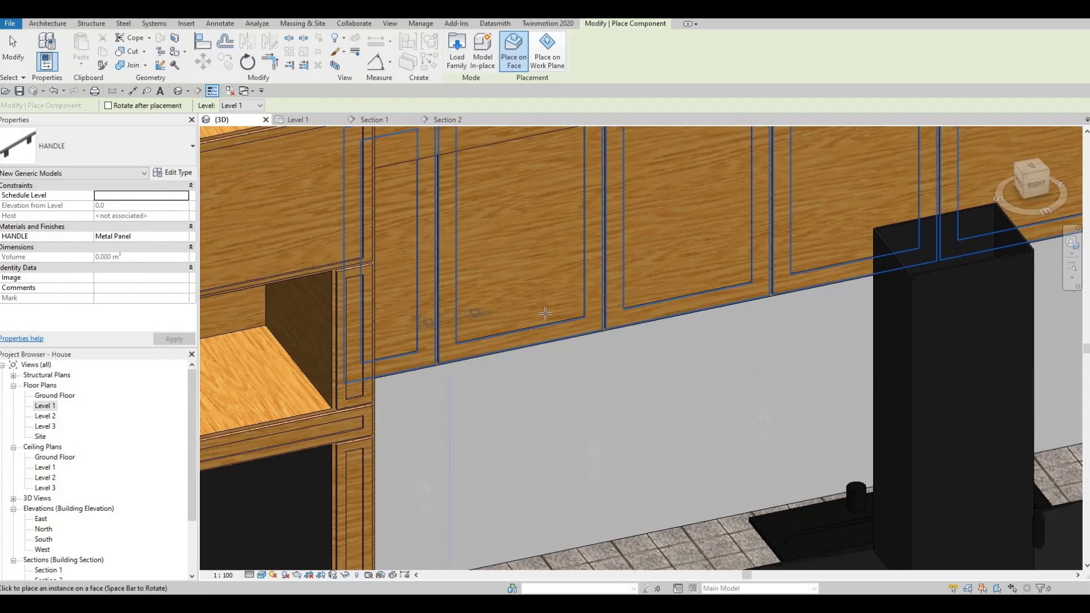
{"action": "key", "text": "space"}
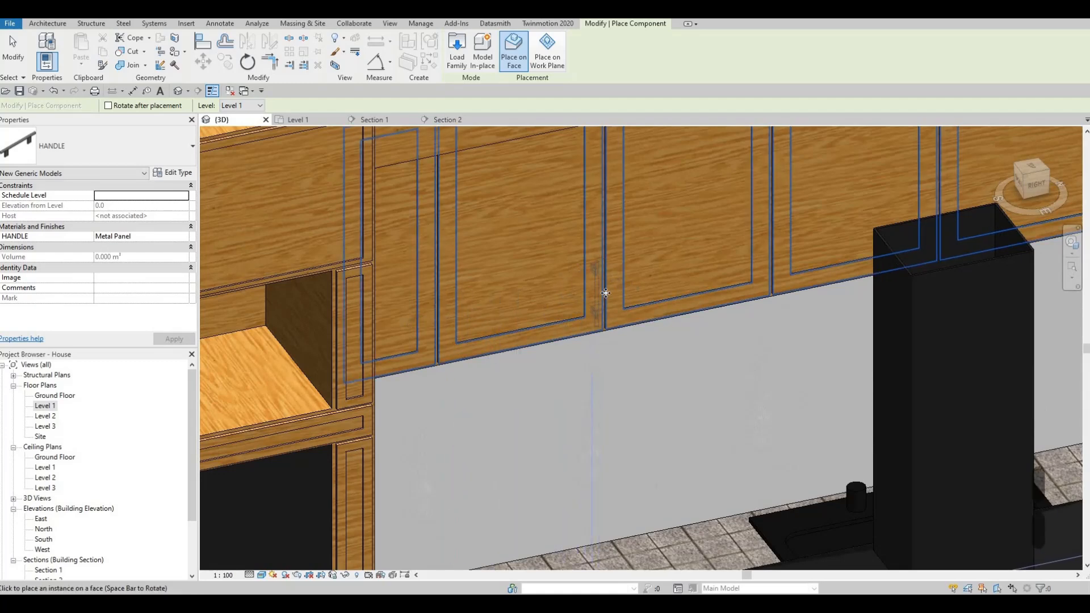
{"action": "left_click", "coordinate": [588, 284]}
{"action": "scroll", "coordinate": [589, 283], "scroll_direction": "down", "scroll_amount": 5}
{"action": "key", "text": "Escape"}
{"action": "scroll", "coordinate": [533, 322], "scroll_direction": "up", "scroll_amount": 5}
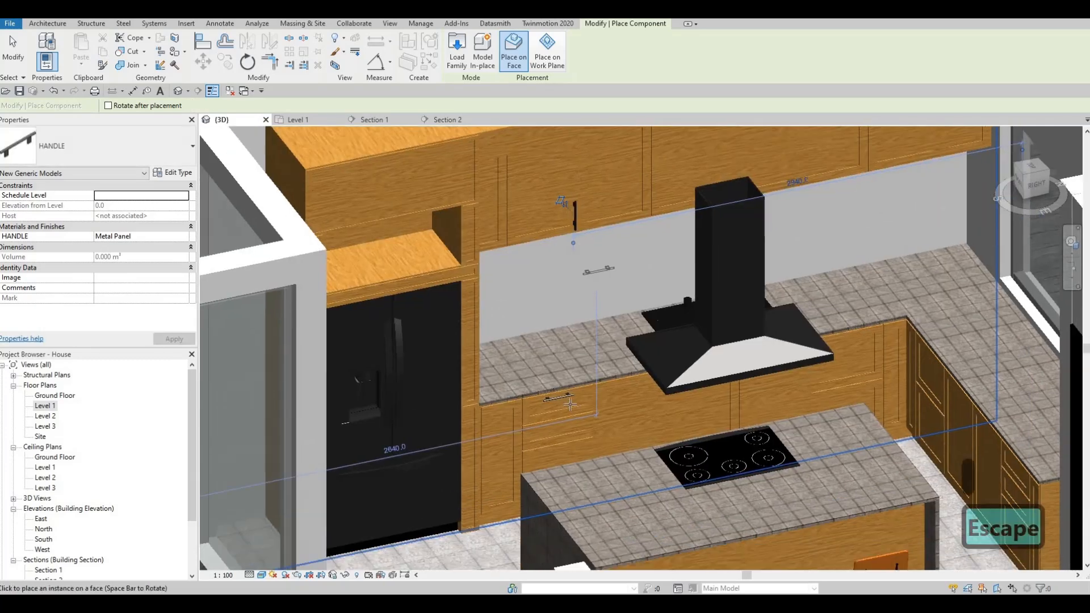
{"action": "key", "text": "Escape"}
{"action": "scroll", "coordinate": [534, 323], "scroll_direction": "down", "scroll_amount": 5}
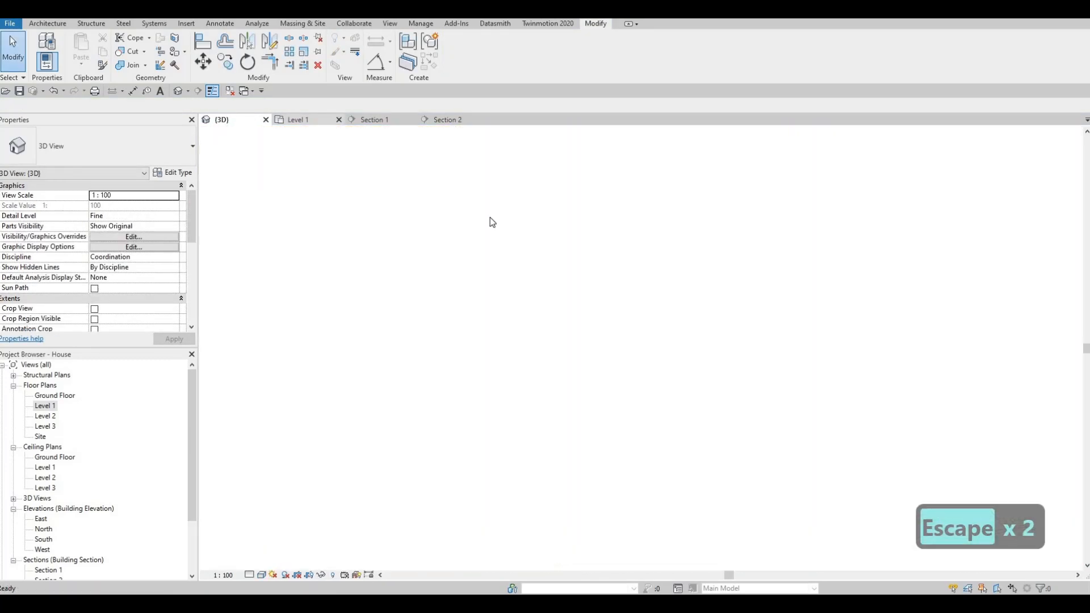
- Check the section lines running through the kitchen in the Level 1 floor plan, and return to the 3D view
{"action": "key", "text": "ctrl+Tab"}
{"action": "left_click", "coordinate": [516, 291]}
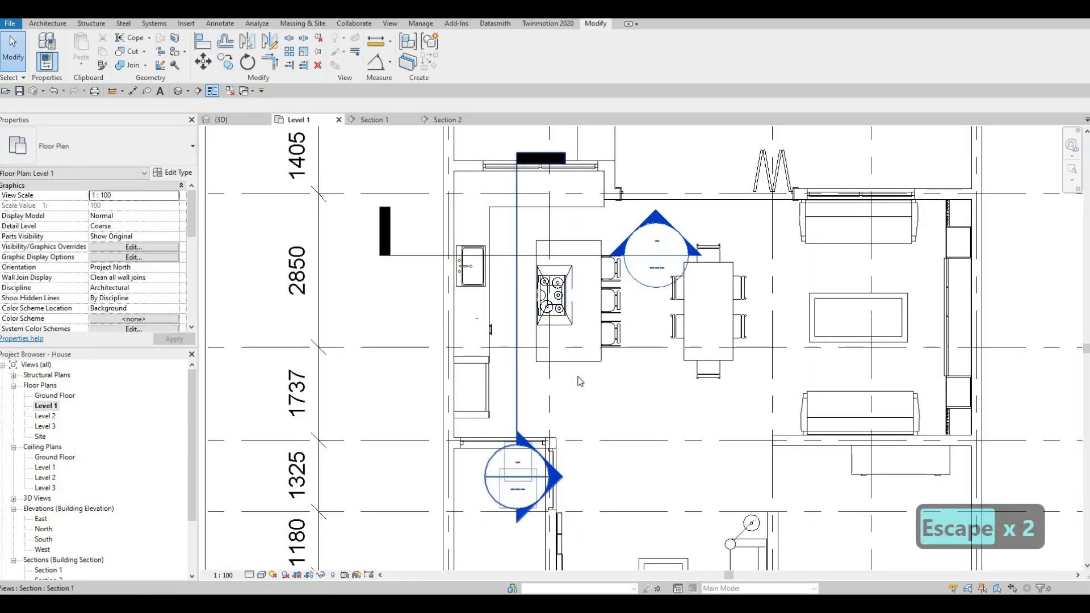
{"action": "key", "text": "Escape"}
{"action": "key", "text": "Escape"}
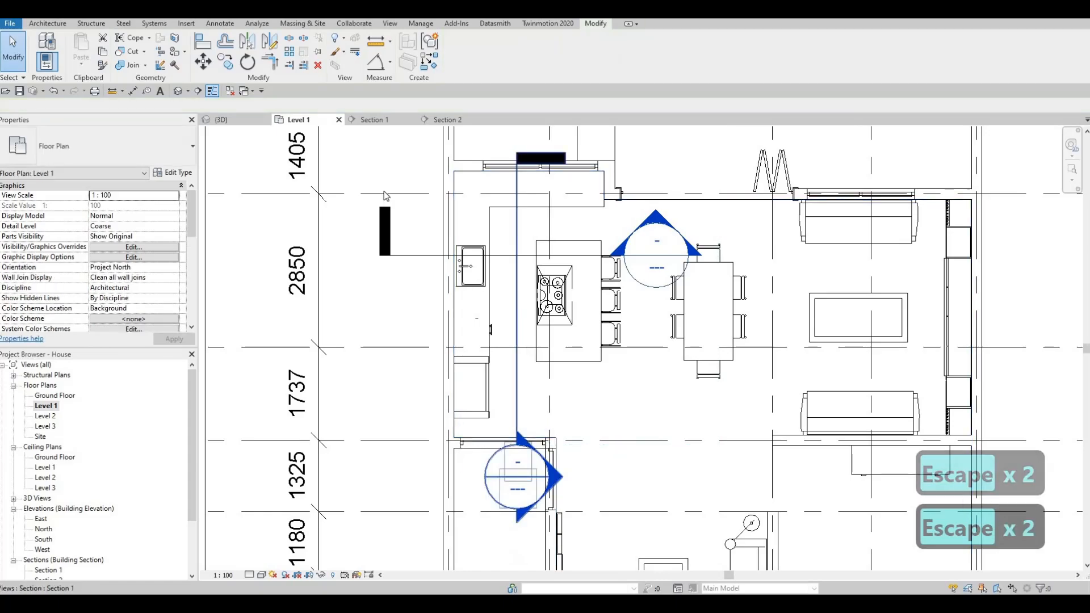
{"action": "key", "text": "ctrl+Tab"}
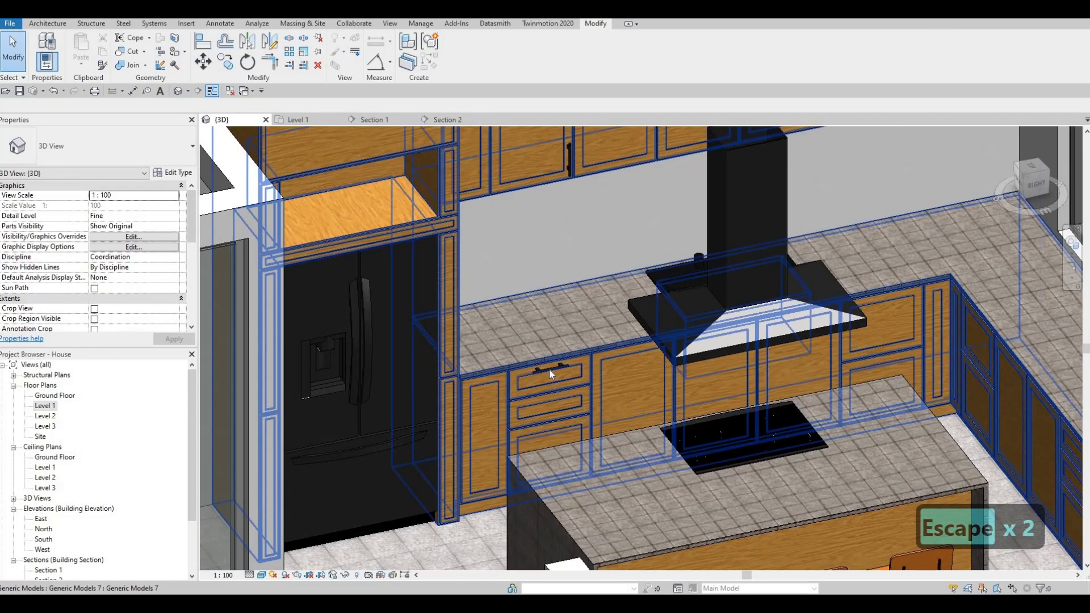
- Create a similar HANDLE component and place it on the lower drawer front on the cooktop side of the kitchen island
{"action": "left_click", "coordinate": [549, 369]}
{"action": "key", "text": "c"}
{"action": "key", "text": "s"}
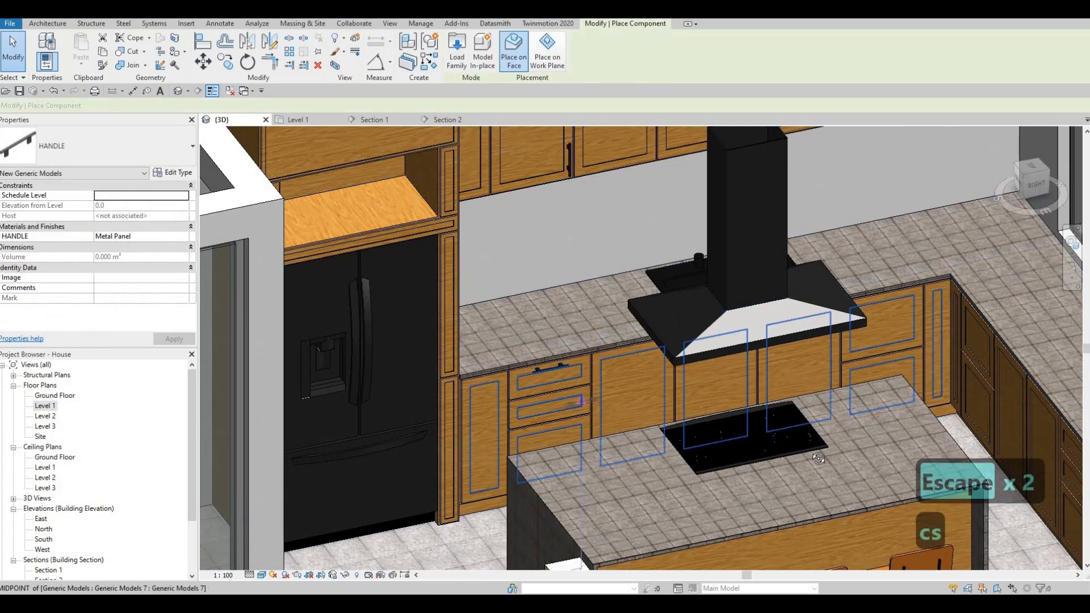
{"action": "middle_click_drag", "start_coordinate": [755, 431], "coordinate": [654, 424], "text": "shift"}
{"action": "scroll", "coordinate": [654, 423], "scroll_direction": "down", "scroll_amount": 2}
{"action": "middle_click_drag", "start_coordinate": [596, 521], "coordinate": [625, 406]}
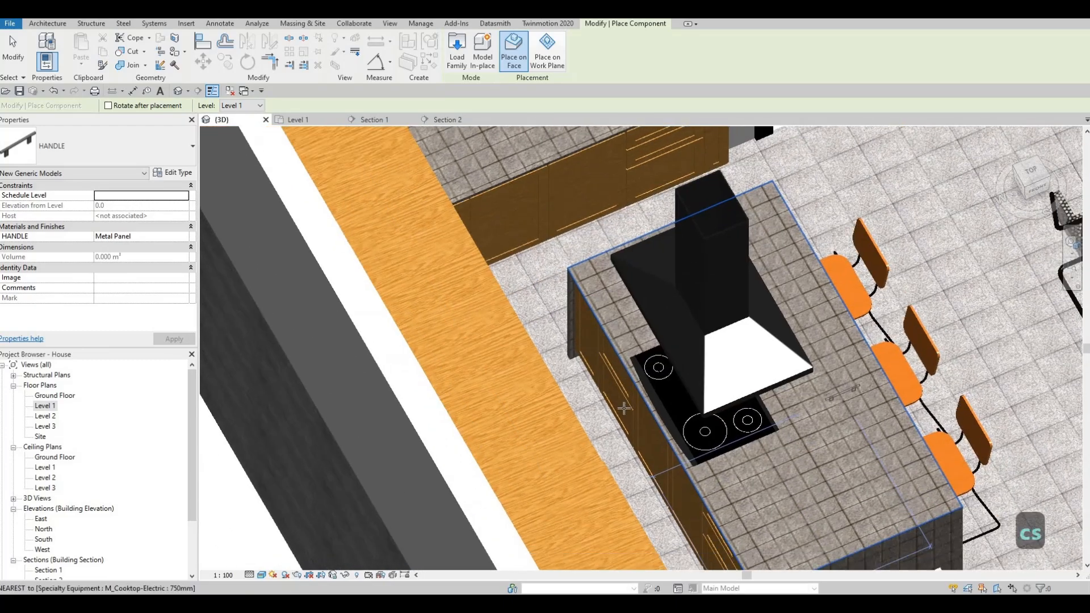
{"action": "scroll", "coordinate": [625, 406], "scroll_direction": "up", "scroll_amount": 2}
{"action": "scroll", "coordinate": [609, 380], "scroll_direction": "up", "scroll_amount": 3}
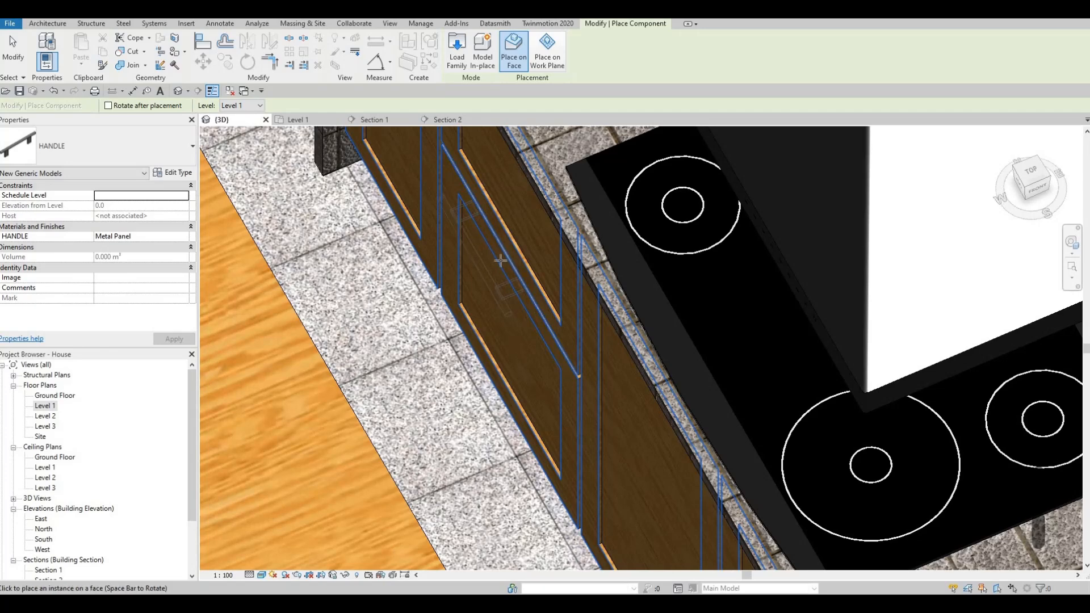
{"action": "left_click", "coordinate": [552, 299]}
{"action": "scroll", "coordinate": [511, 295], "scroll_direction": "down", "scroll_amount": 4}
{"action": "key", "text": "Escape"}
{"action": "key", "text": "Escape"}
{"action": "key", "text": "Escape"}
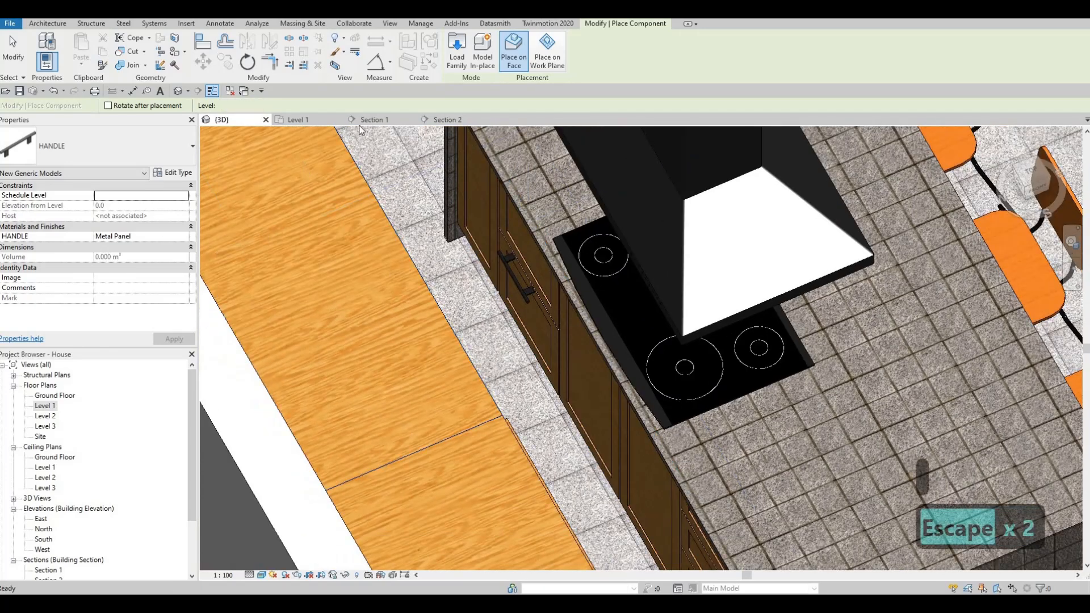
- In Section 1, move the island handle to the middle of the upper edge of the lower drawer's inner panel
{"action": "left_click", "coordinate": [377, 120]}
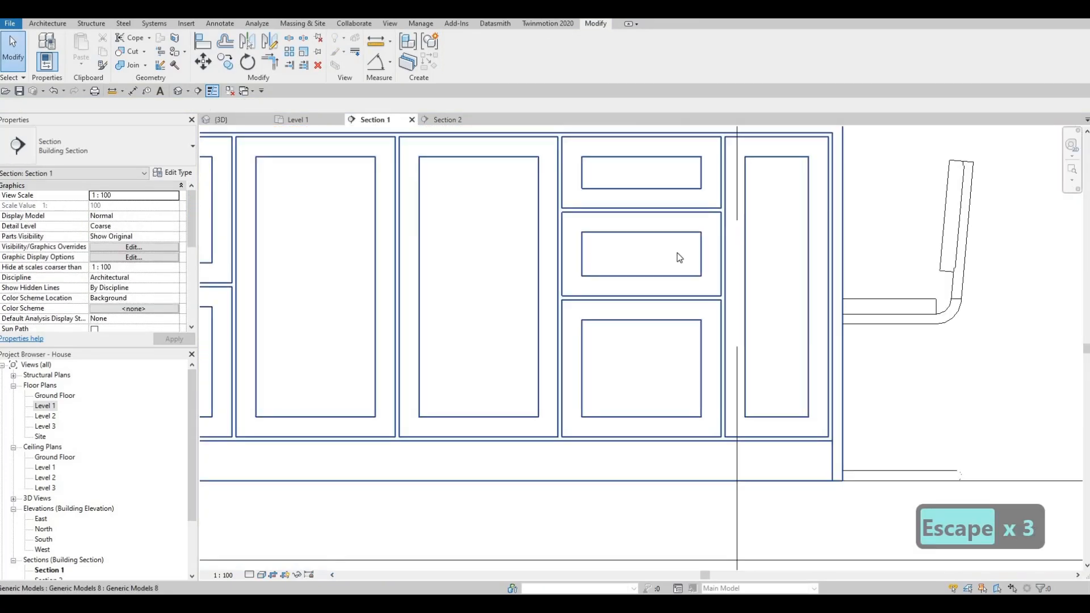
{"action": "key", "text": "Escape"}
{"action": "key", "text": "Escape"}
{"action": "scroll", "coordinate": [557, 295], "scroll_direction": "up", "scroll_amount": 5}
{"action": "left_click", "coordinate": [562, 317]}
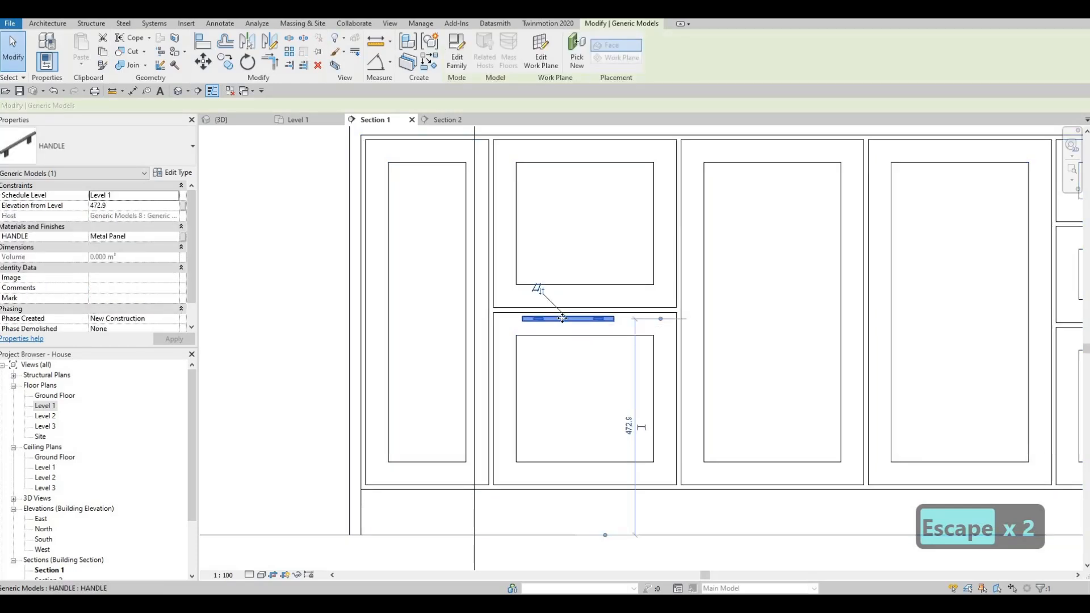
{"action": "key", "text": "m"}
{"action": "key", "text": "v"}
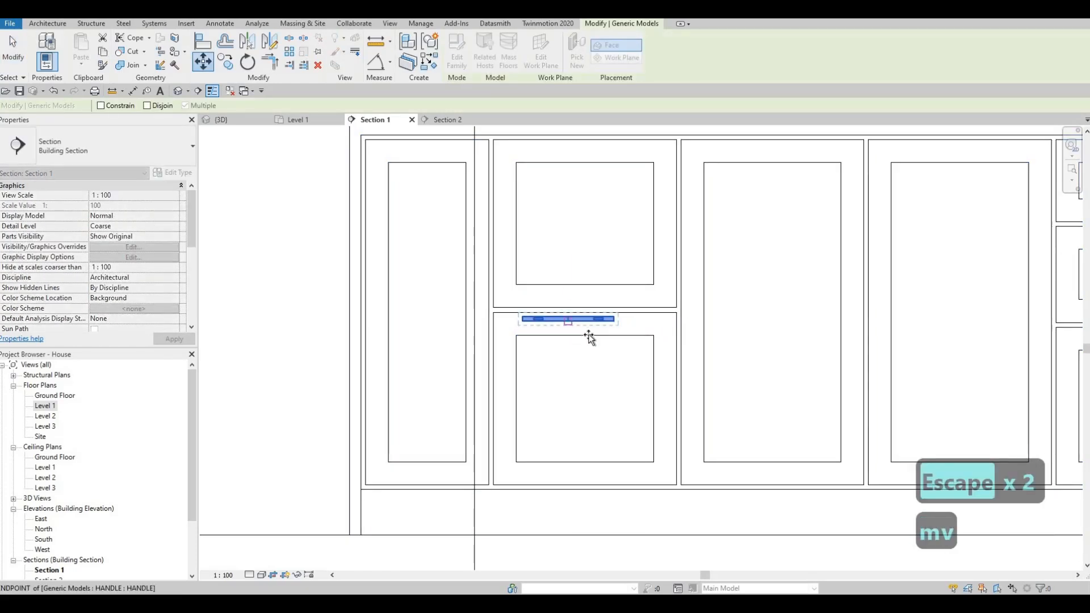
{"action": "left_click", "coordinate": [572, 322]}
{"action": "left_click", "coordinate": [604, 332]}
{"action": "key", "text": "Escape"}
{"action": "key", "text": "Escape"}
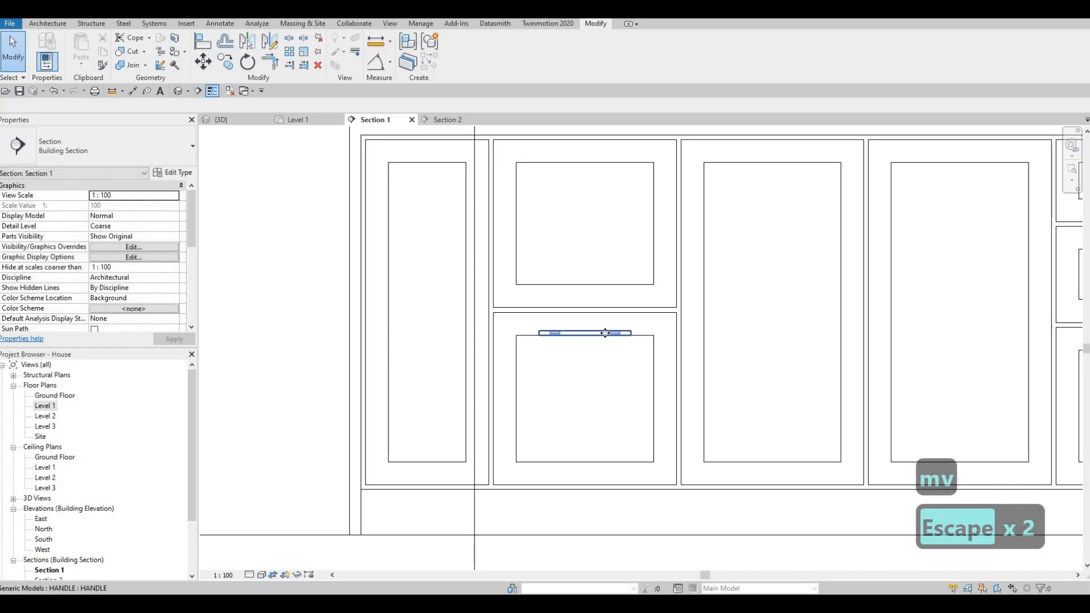
- Nudge the handle upward into the gap between the drawer's inner panel and its upper edge
{"action": "left_click", "coordinate": [603, 328]}
{"action": "key", "text": "Up"}
{"action": "key", "text": "Up"}
{"action": "key", "text": "Up"}
{"action": "key", "text": "Up"}
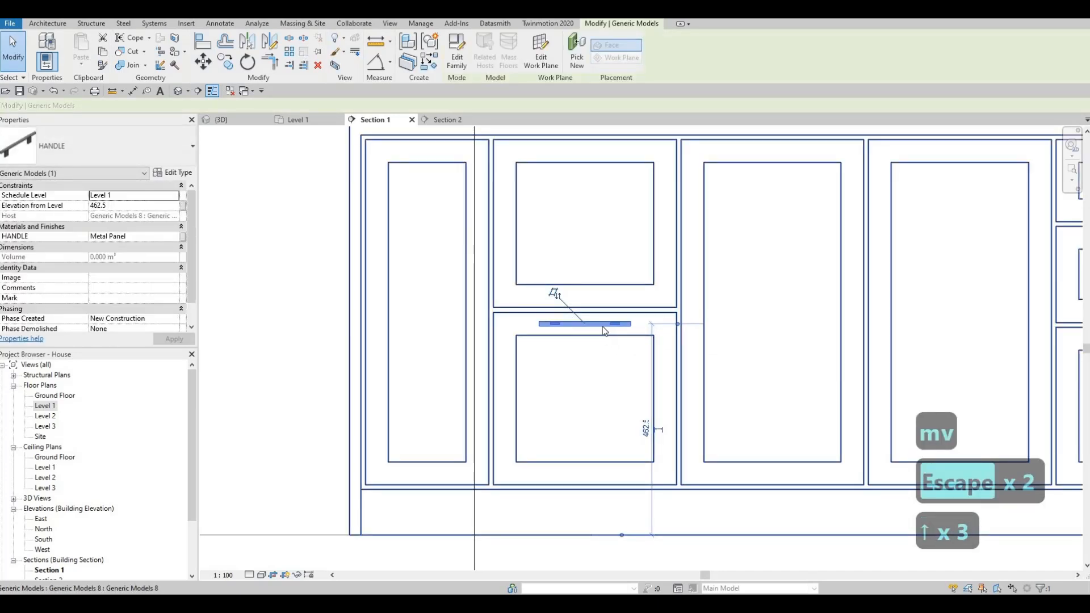
{"action": "key", "text": "Escape"}
{"action": "key", "text": "Escape"}
- Copy the handle to the drawer above it and to each of the three stacked drawers at the island's other end
{"action": "left_click", "coordinate": [603, 327]}
{"action": "key", "text": "c"}
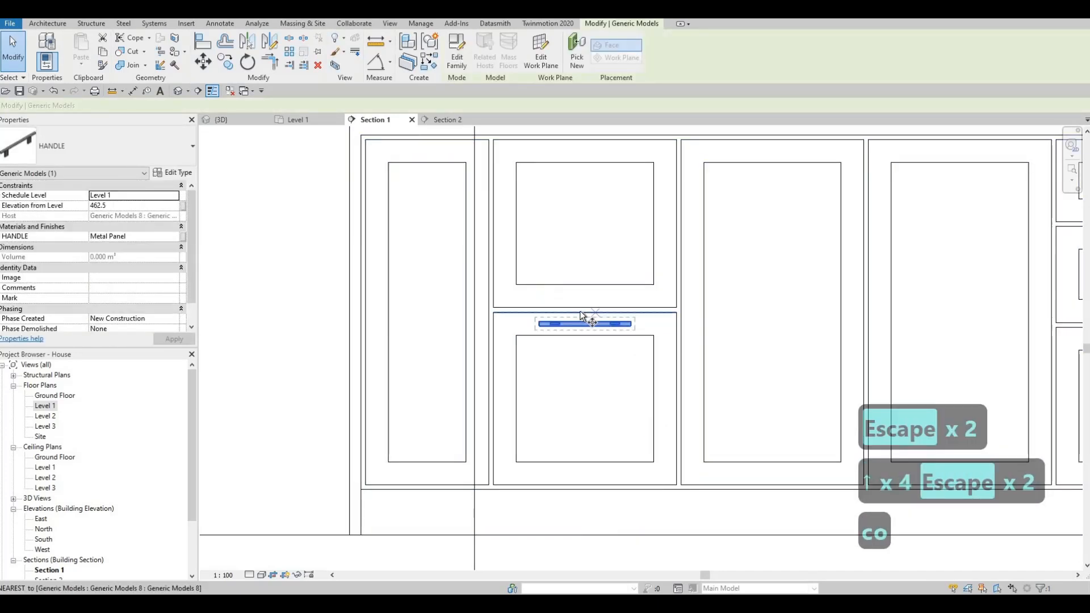
{"action": "left_click", "coordinate": [585, 313]}
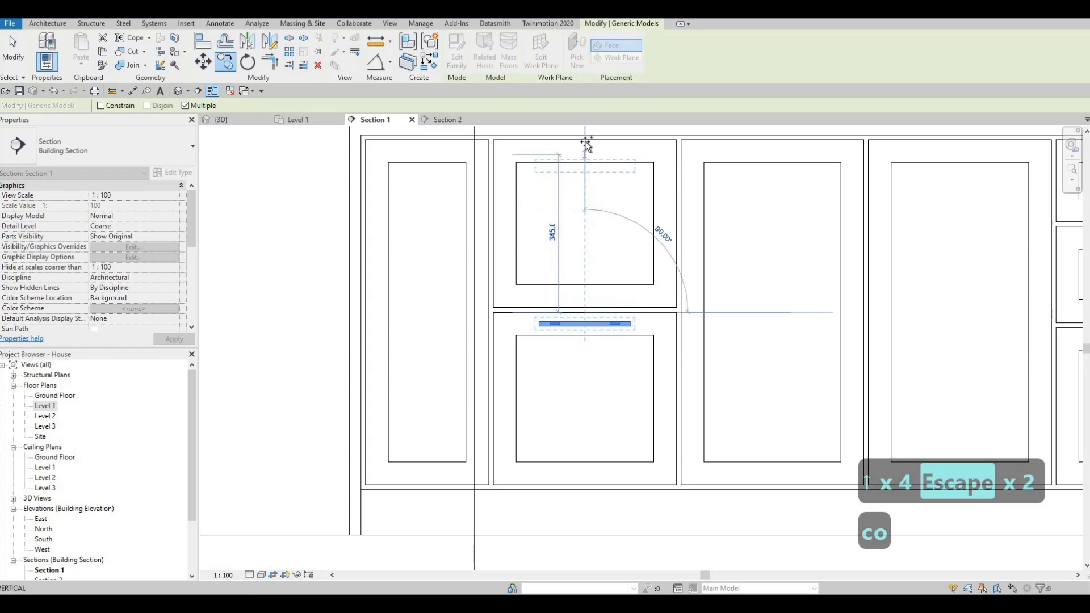
{"action": "scroll", "coordinate": [698, 187], "scroll_direction": "down", "scroll_amount": 3}
{"action": "scroll", "coordinate": [716, 162], "scroll_direction": "up", "scroll_amount": 2}
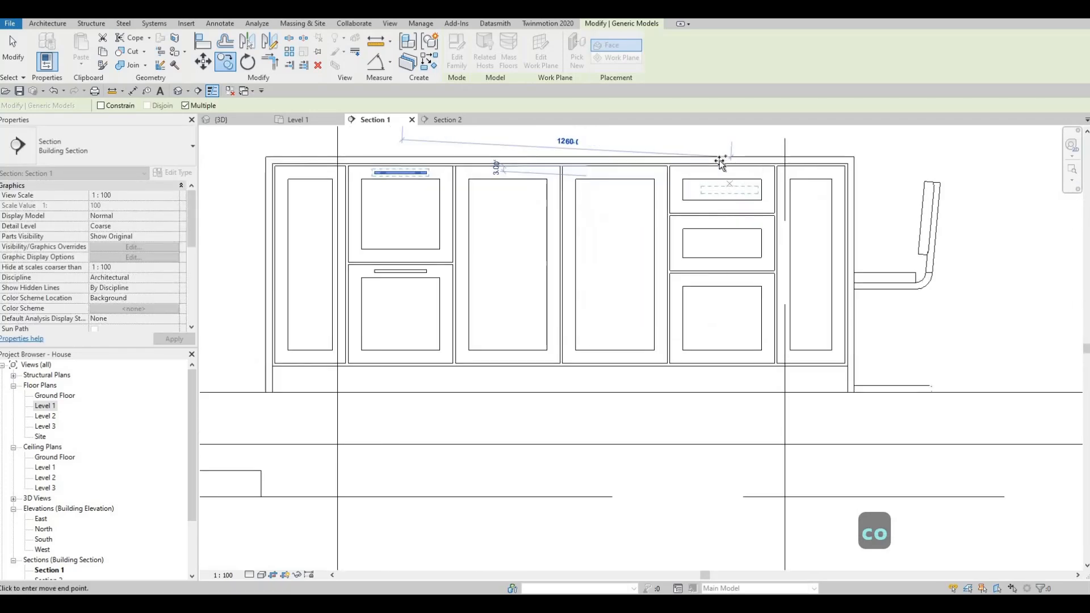
{"action": "scroll", "coordinate": [720, 163], "scroll_direction": "up", "scroll_amount": 2}
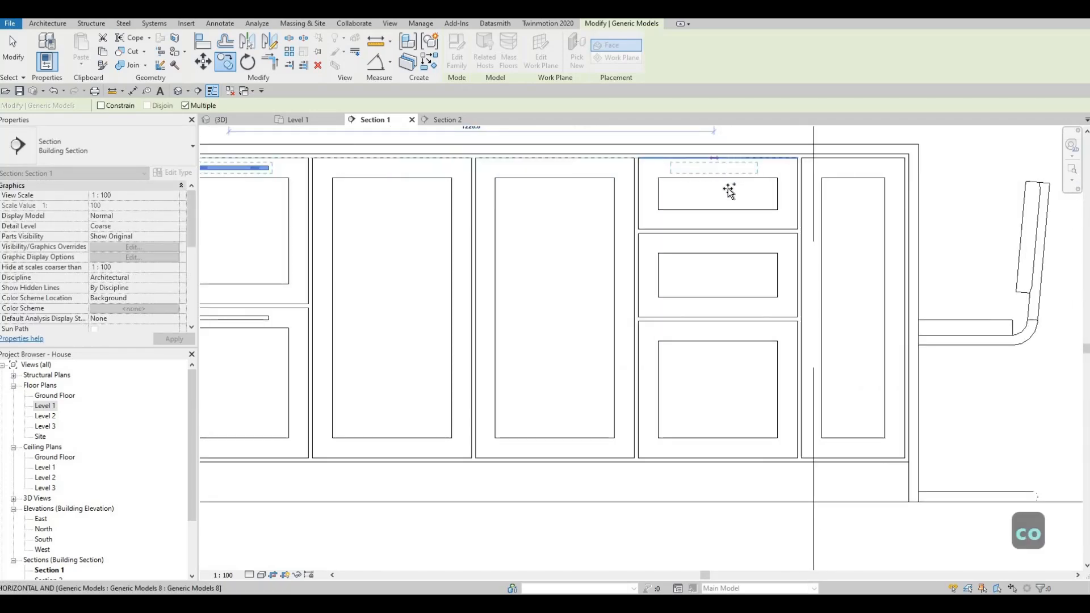
{"action": "left_click", "coordinate": [719, 233]}
{"action": "left_click", "coordinate": [717, 323]}
{"action": "key", "text": "Escape"}
{"action": "middle_click_drag", "start_coordinate": [464, 330], "coordinate": [509, 332]}
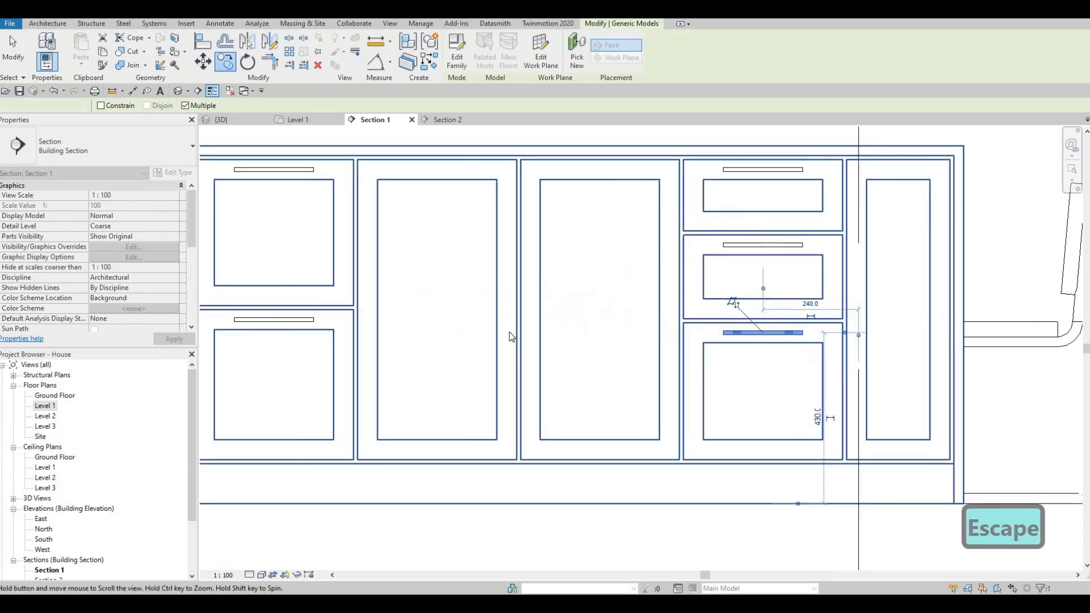
{"action": "key", "text": "Escape"}
{"action": "key", "text": "Escape"}
- Create a similar handle, rotate it to vertical and place it near the upper corner of the narrow end door
{"action": "left_click", "coordinate": [509, 332]}
{"action": "key", "text": "c"}
{"action": "key", "text": "s"}
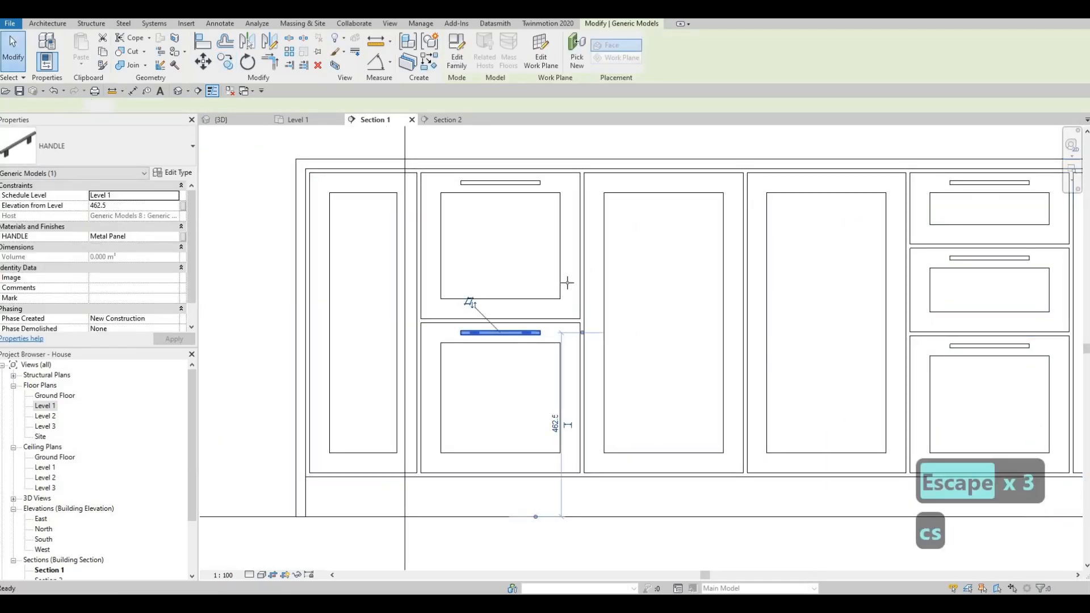
{"action": "key", "text": "space"}
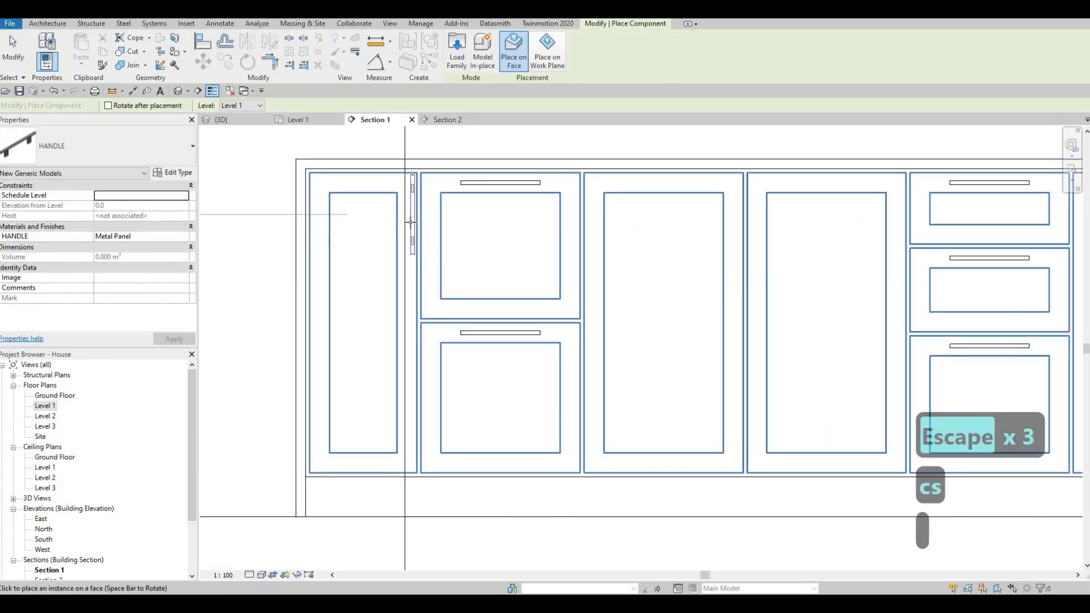
{"action": "scroll", "coordinate": [412, 222], "scroll_direction": "up", "scroll_amount": 2}
{"action": "left_click", "coordinate": [408, 223]}
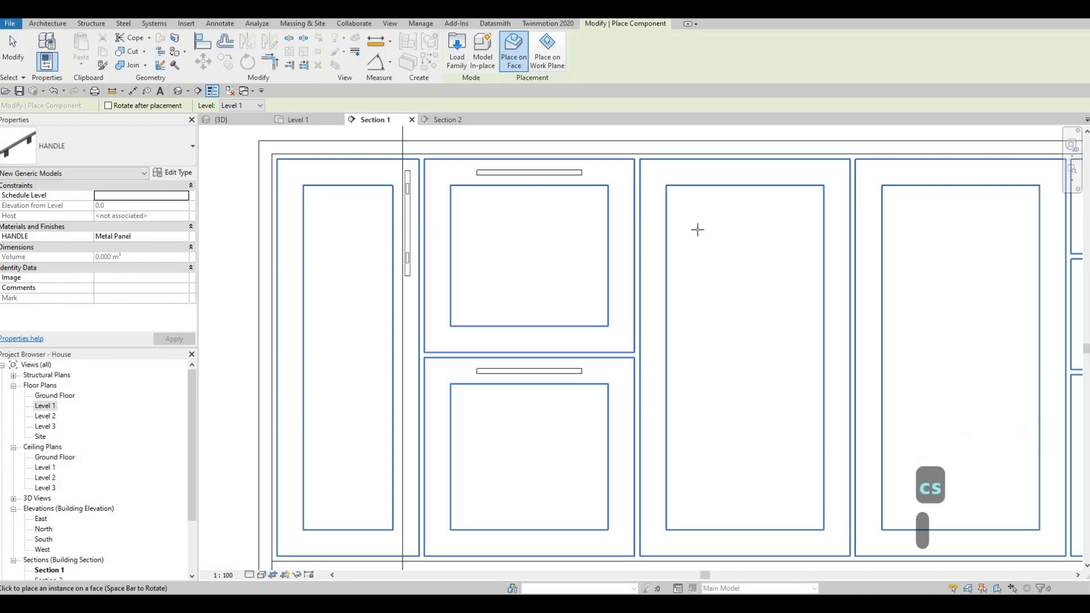
{"action": "middle_click_drag", "start_coordinate": [714, 249], "coordinate": [651, 255]}
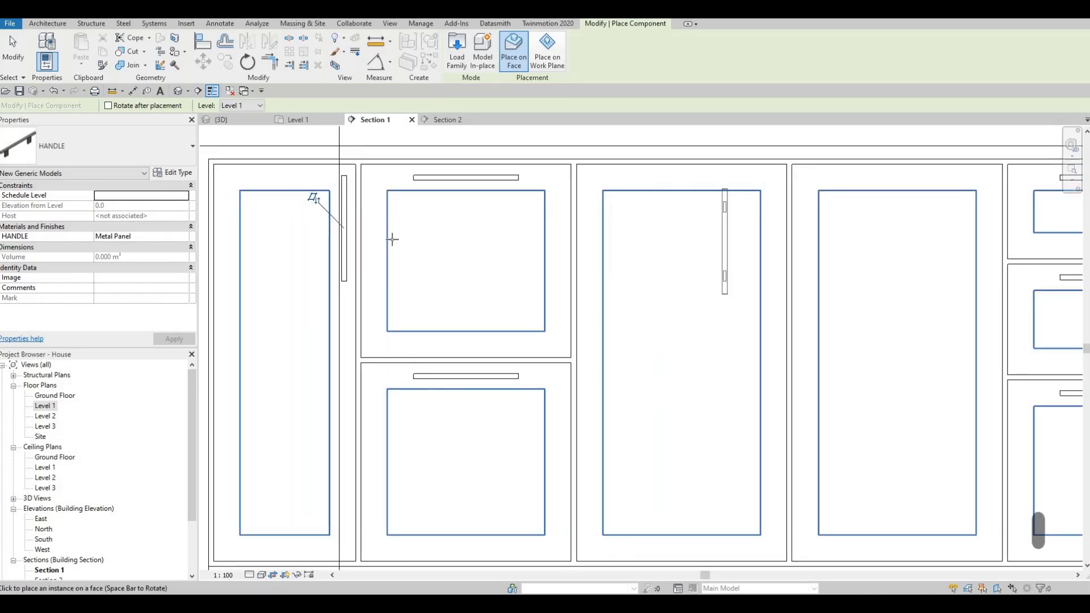
{"action": "key", "text": "Escape"}
{"action": "key", "text": "Escape"}
- Copy the vertical handle from the narrow end door to the matching upper corner of the first wide island door
{"action": "left_click", "coordinate": [344, 200]}
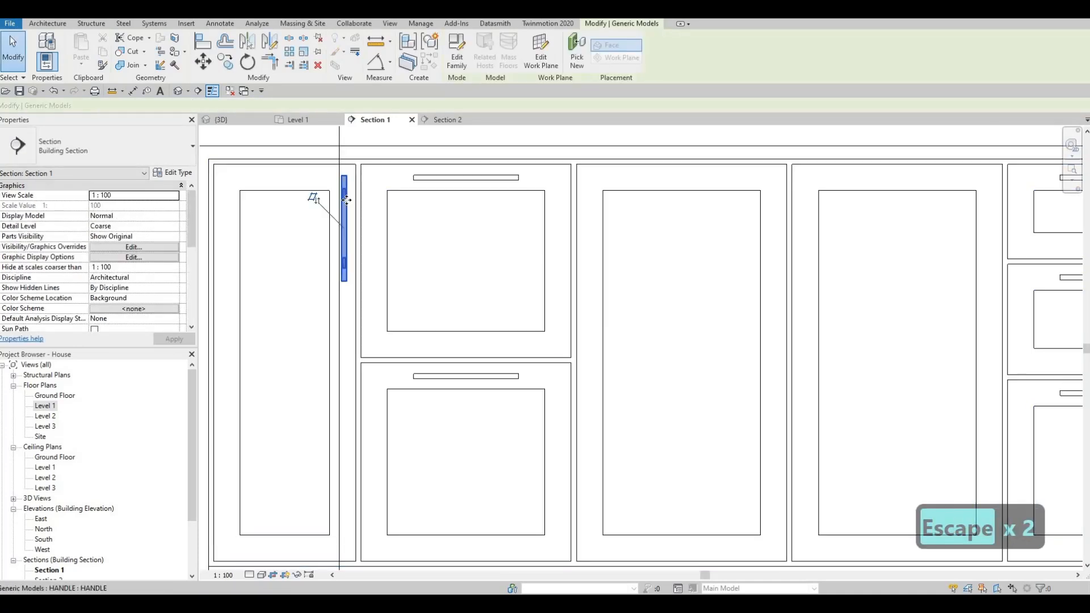
{"action": "key", "text": "c"}
{"action": "key", "text": "o"}
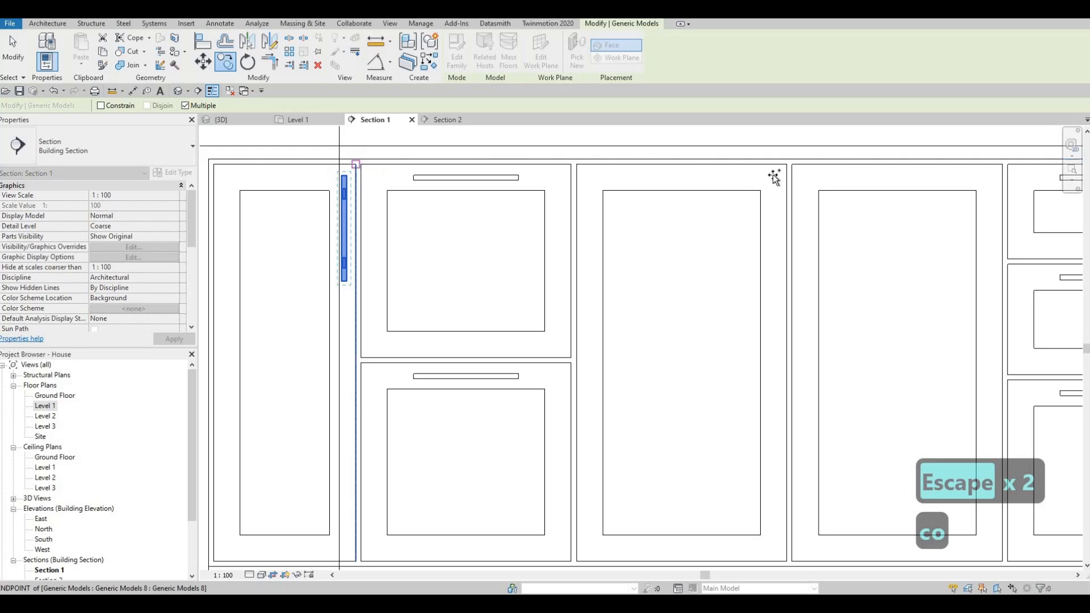
{"action": "left_click", "coordinate": [787, 165]}
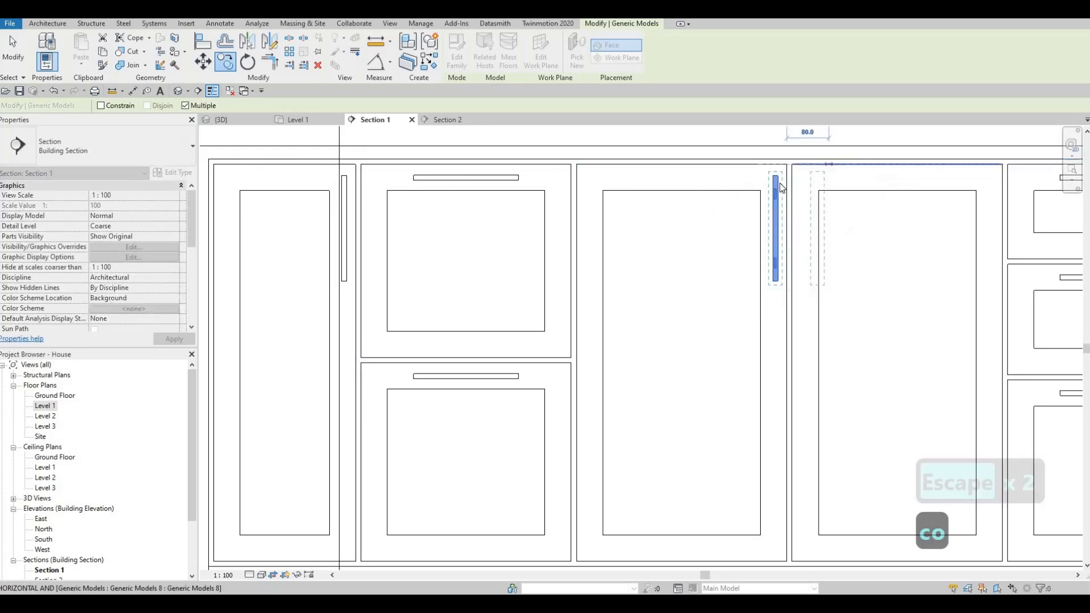
{"action": "key", "text": "Escape"}
{"action": "key", "text": "Escape"}
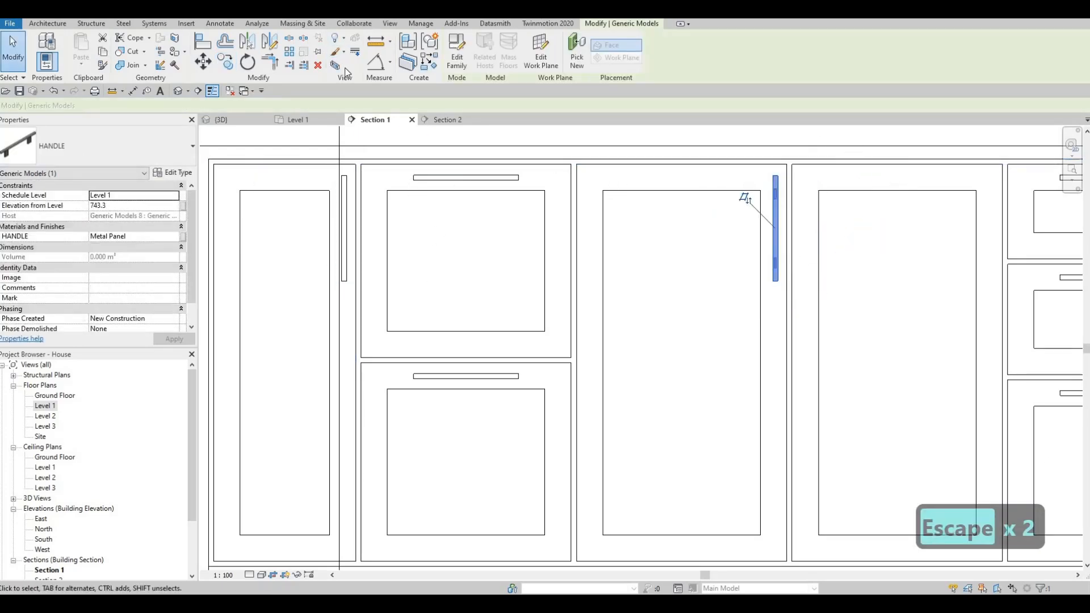
- Mirror the copied handle onto the adjacent wide door, using a drawn axis midway between the two doors
{"action": "key", "text": "d"}
{"action": "key", "text": "m"}
{"action": "scroll", "coordinate": [851, 139], "scroll_direction": "up", "scroll_amount": 3}
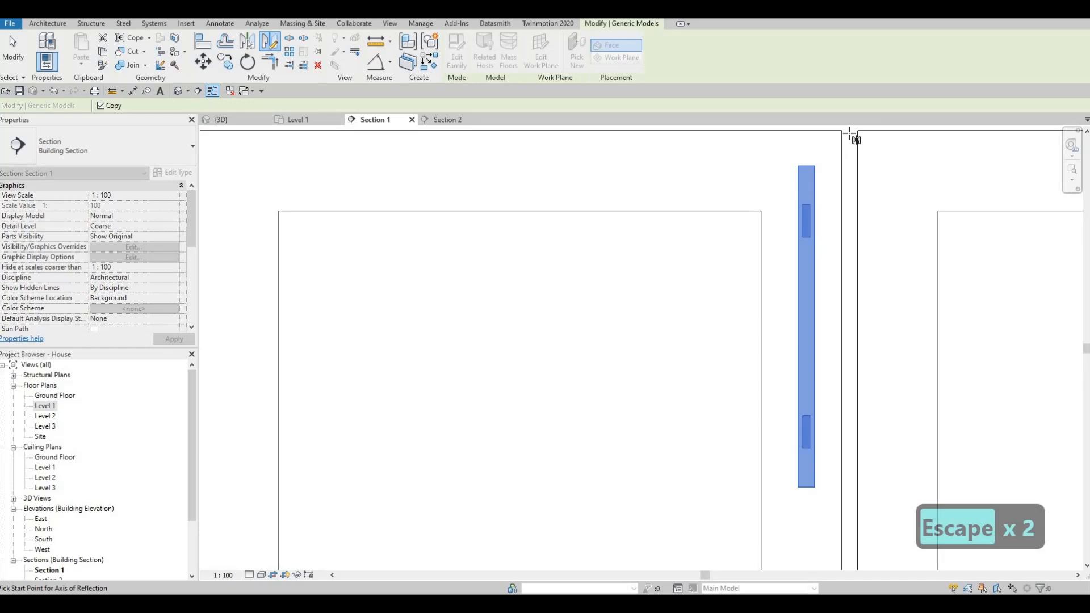
{"action": "left_click", "coordinate": [852, 176]}
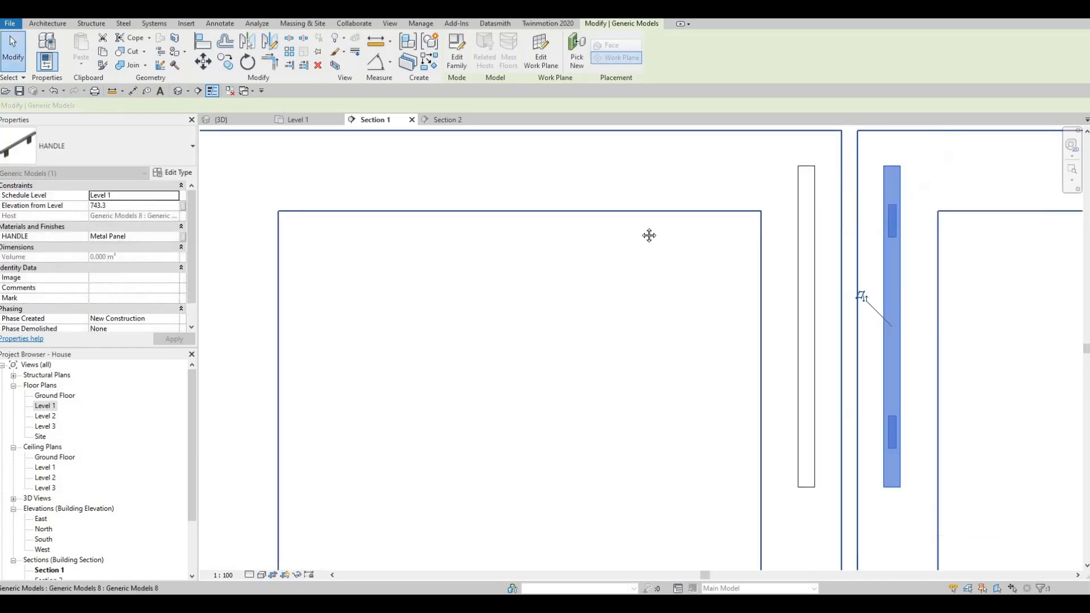
{"action": "key", "text": "Escape"}
{"action": "scroll", "coordinate": [642, 231], "scroll_direction": "down", "scroll_amount": 3}
{"action": "scroll", "coordinate": [643, 233], "scroll_direction": "down", "scroll_amount": 3}
{"action": "key", "text": "Escape"}
{"action": "key", "text": "Escape"}
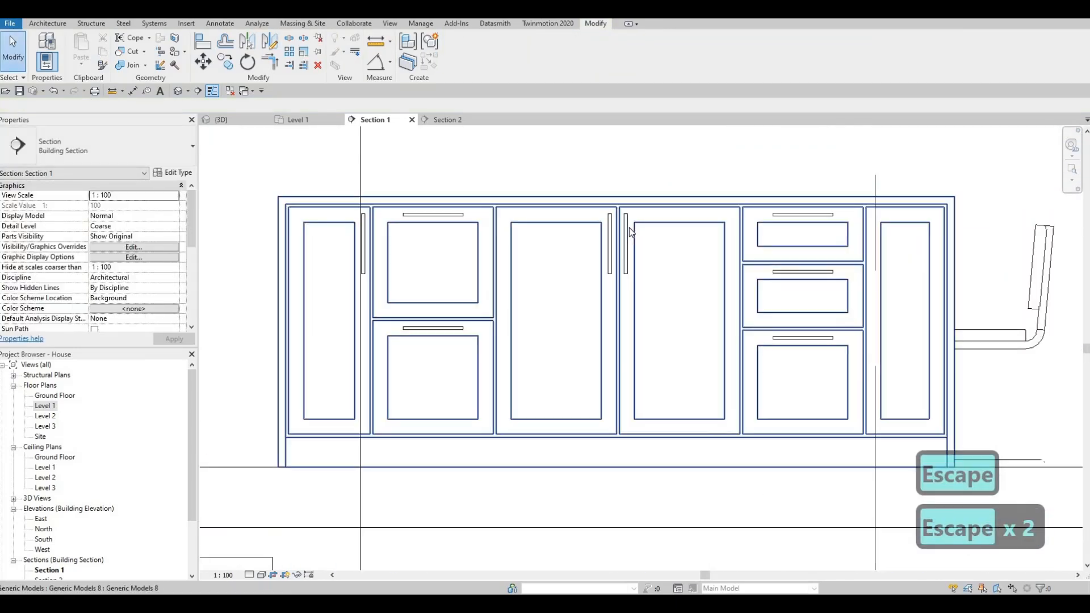
- Copy the mirrored handle to the matching upper corner of the narrow door beyond the island's three stacked drawers
{"action": "left_click", "coordinate": [627, 228]}
{"action": "key", "text": "c"}
{"action": "key", "text": "o"}
{"action": "left_click", "coordinate": [623, 212]}
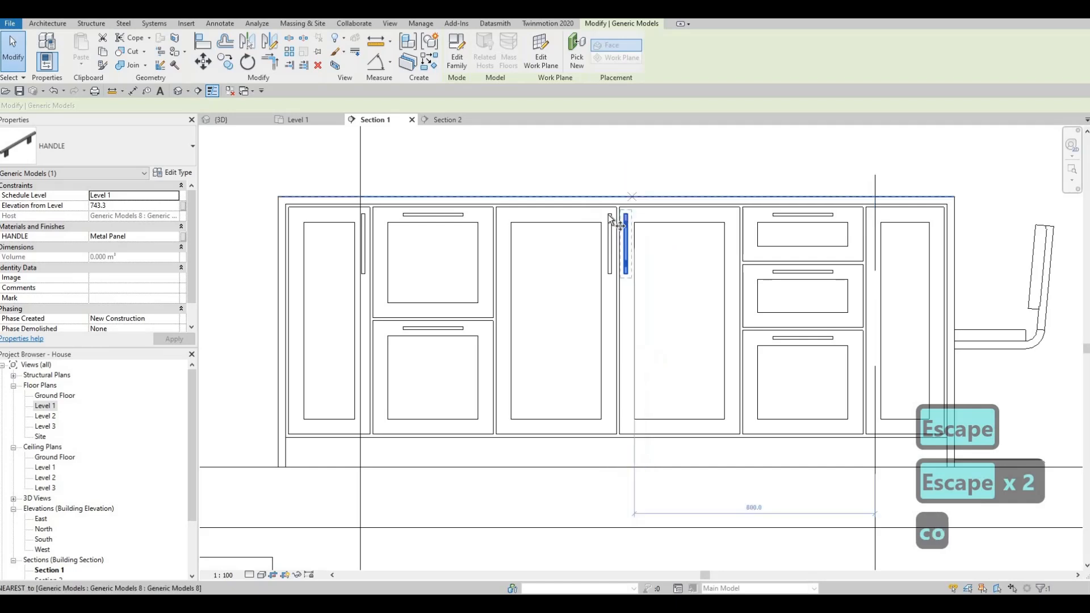
{"action": "scroll", "coordinate": [632, 200], "scroll_direction": "up", "scroll_amount": 2}
{"action": "middle_click_drag", "start_coordinate": [1044, 220], "coordinate": [768, 208]}
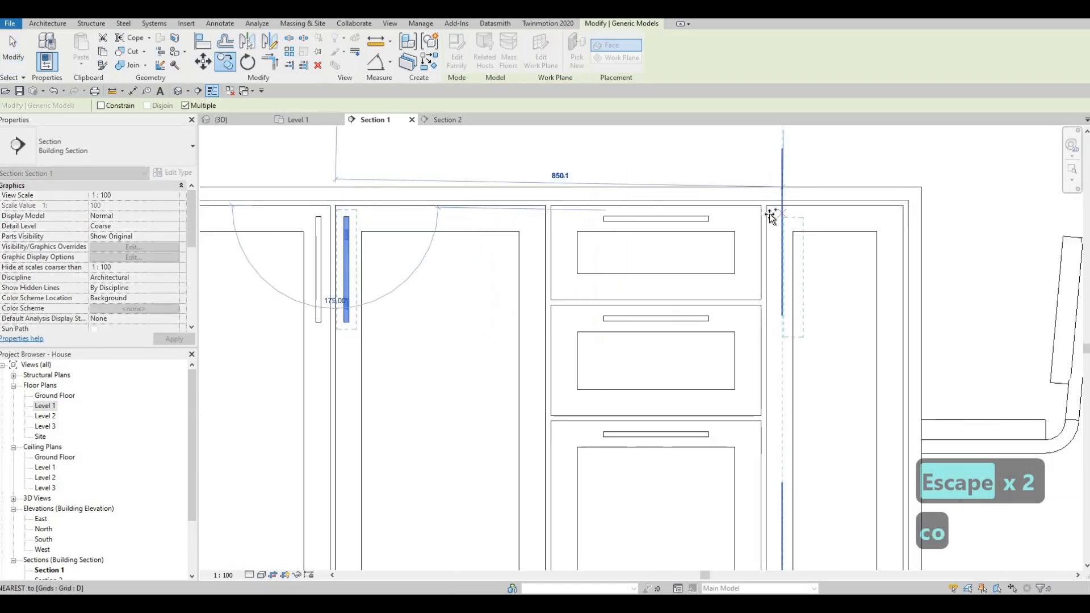
{"action": "left_click", "coordinate": [767, 207]}
{"action": "scroll", "coordinate": [649, 275], "scroll_direction": "down", "scroll_amount": 4}
{"action": "key", "text": "Escape"}
{"action": "key", "text": "Escape"}
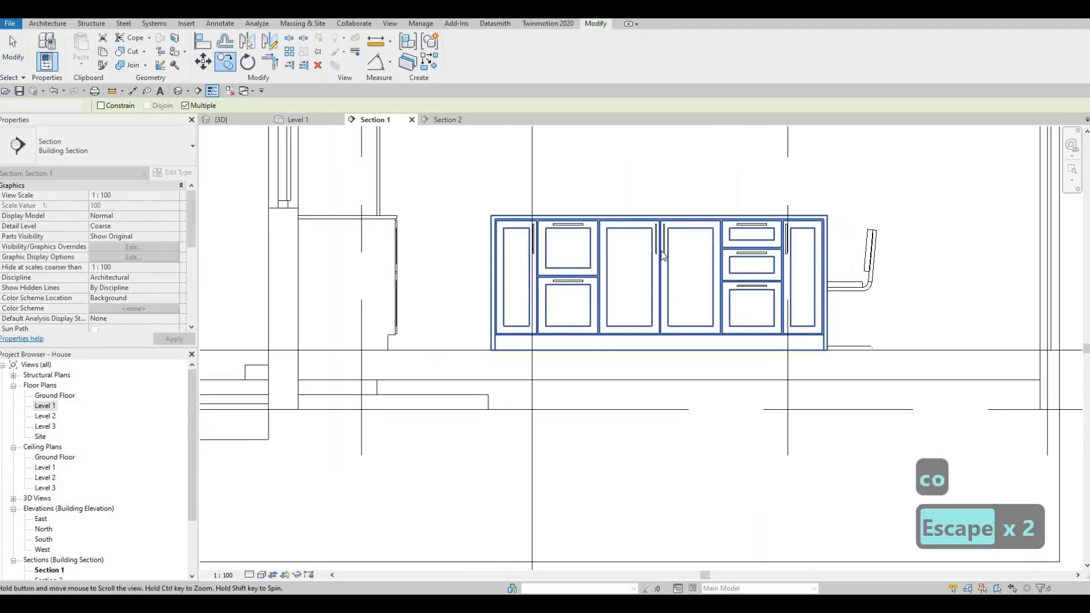
{"action": "key", "text": "Escape"}
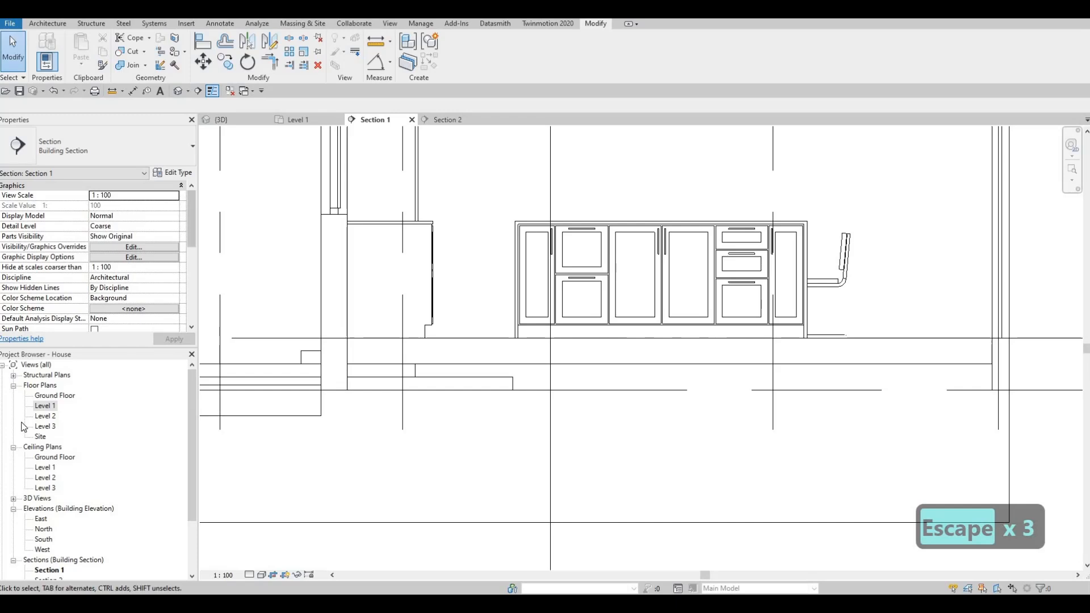
- In the Level 1 floor plan, flip Section 1 to face the kitchen wall cabinets and open its view
{"action": "double_click", "coordinate": [46, 406]}
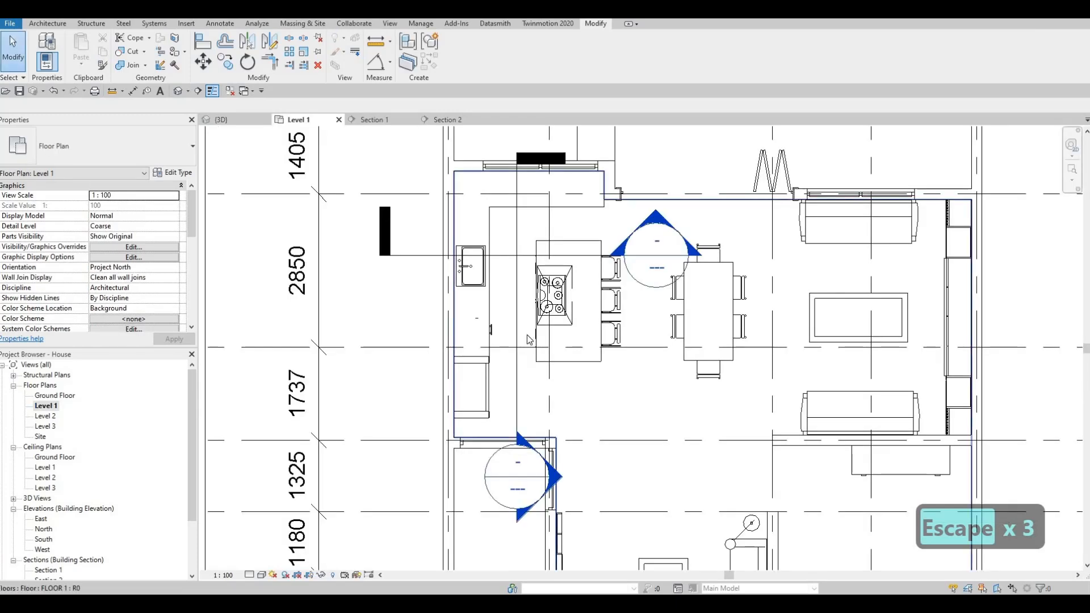
{"action": "scroll", "coordinate": [527, 327], "scroll_direction": "down", "scroll_amount": 2}
{"action": "key", "text": "Escape"}
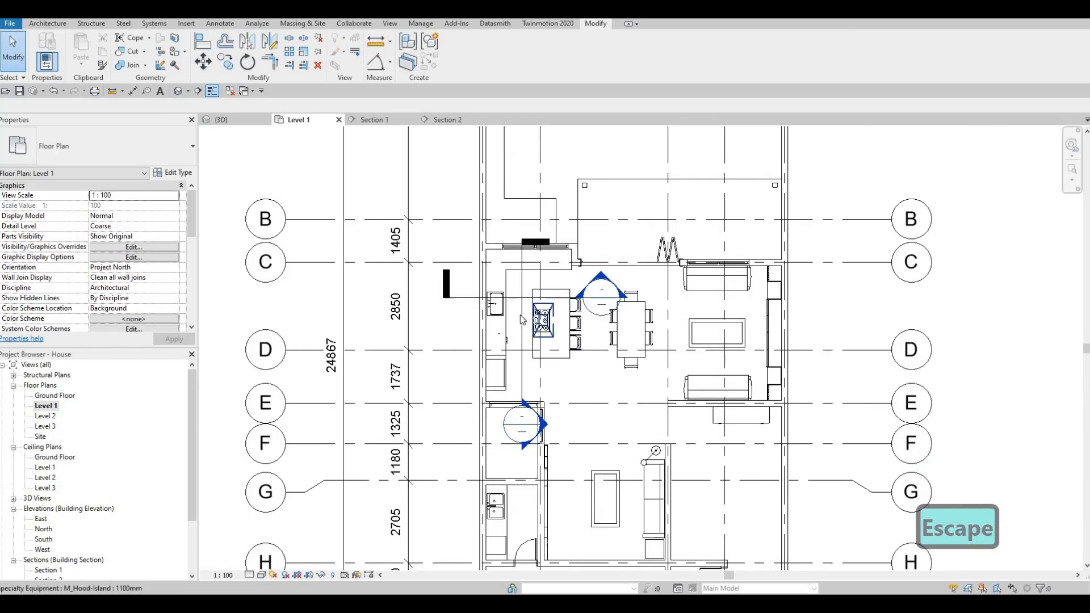
{"action": "left_click", "coordinate": [522, 349]}
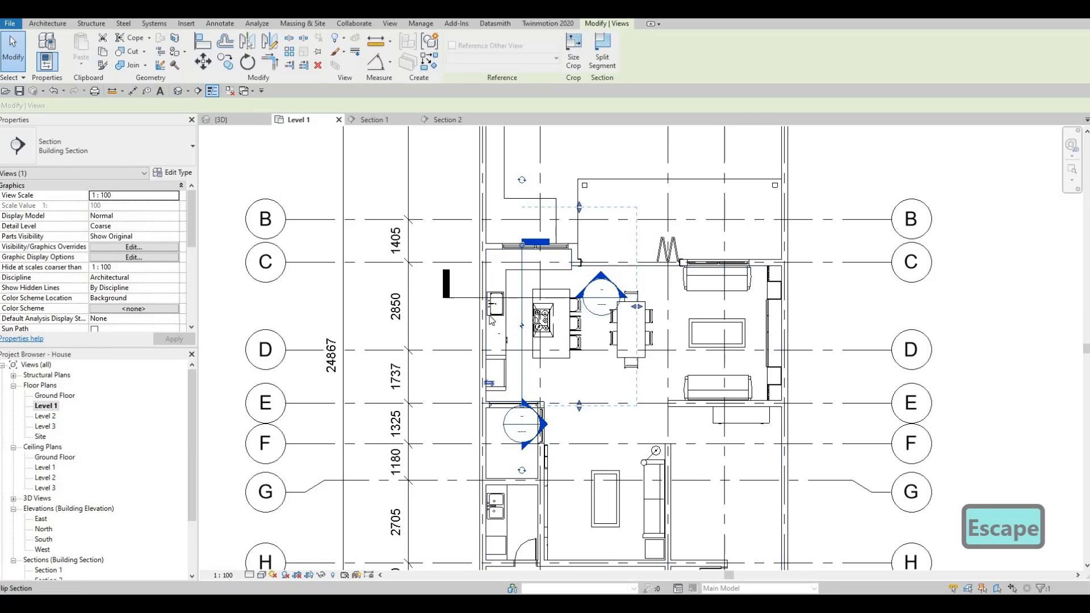
{"action": "key", "text": "Escape"}
{"action": "key", "text": "Escape"}
{"action": "key", "text": "Escape"}
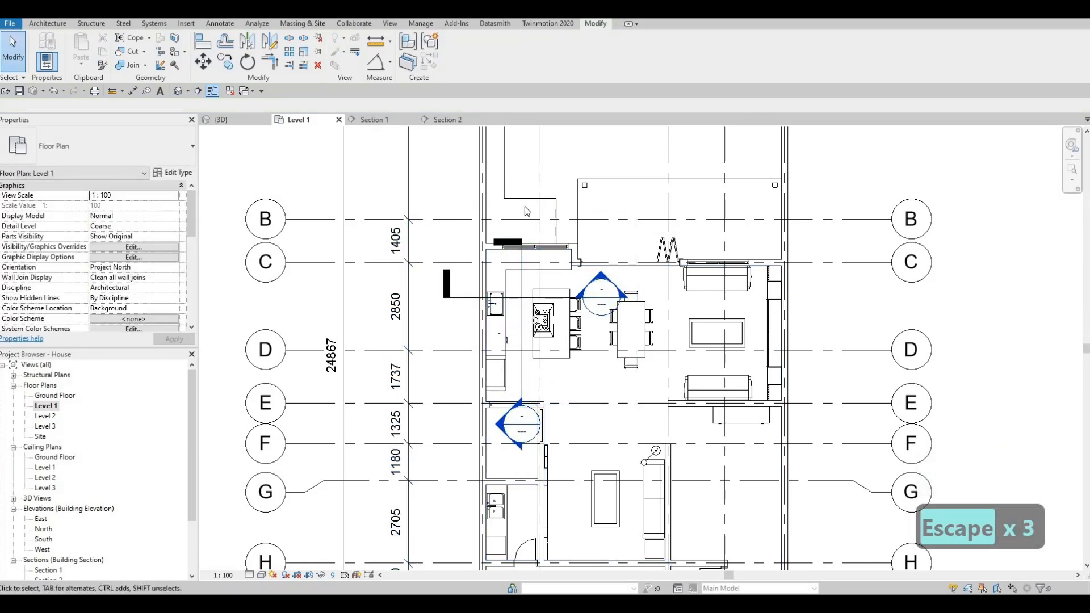
{"action": "double_click", "coordinate": [524, 208]}
- Move the handle on the top drawer of the wall base cabinets to the midpoint of the drawer's upper edge
{"action": "mouse_move", "coordinate": [465, 299]}
{"action": "middle_mouse_down"}
{"action": "mouse_move", "coordinate": [464, 378]}
{"action": "mouse_move", "coordinate": [477, 309]}
{"action": "middle_mouse_up"}
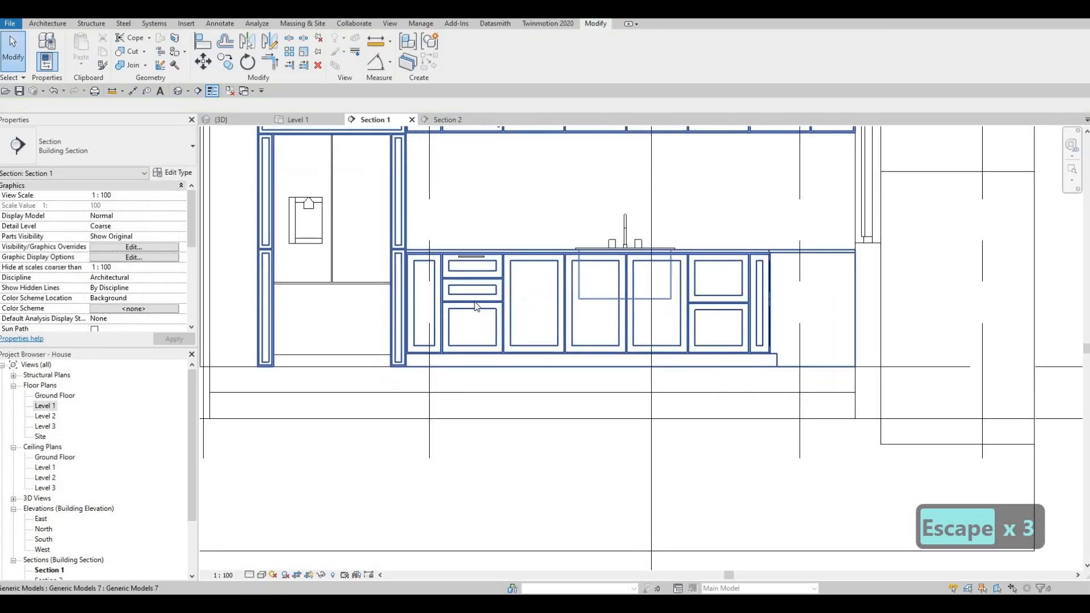
{"action": "middle_click_drag", "start_coordinate": [479, 266], "coordinate": [477, 322]}
{"action": "scroll", "coordinate": [446, 362], "scroll_direction": "up", "scroll_amount": 5}
{"action": "key", "text": "Escape"}
{"action": "left_click", "coordinate": [435, 350]}
{"action": "key", "text": "m"}
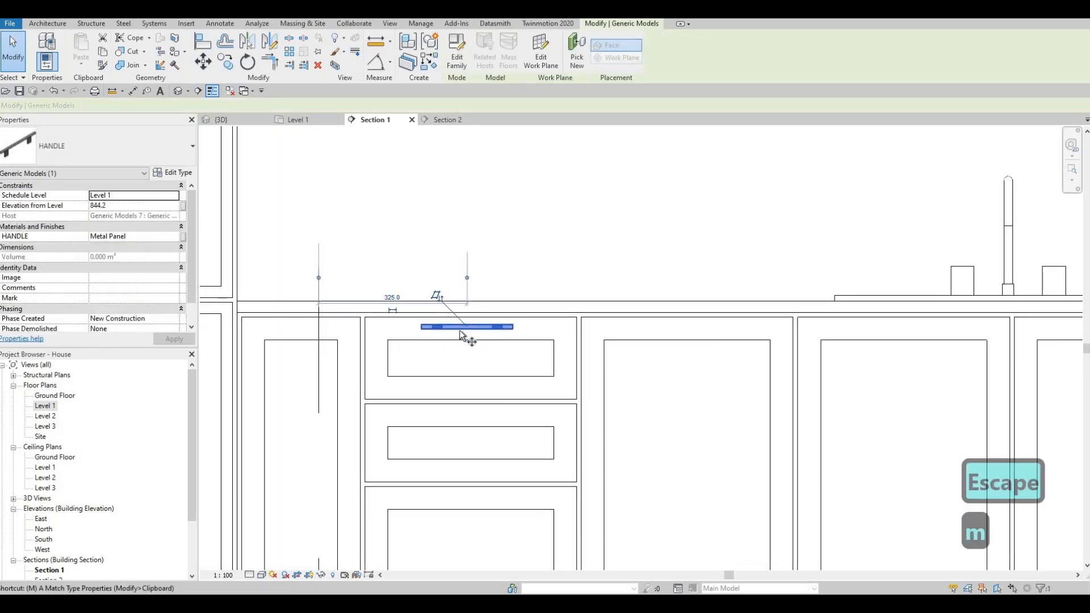
{"action": "key", "text": "v"}
{"action": "scroll", "coordinate": [458, 329], "scroll_direction": "up", "scroll_amount": 3}
{"action": "left_click", "coordinate": [461, 328]}
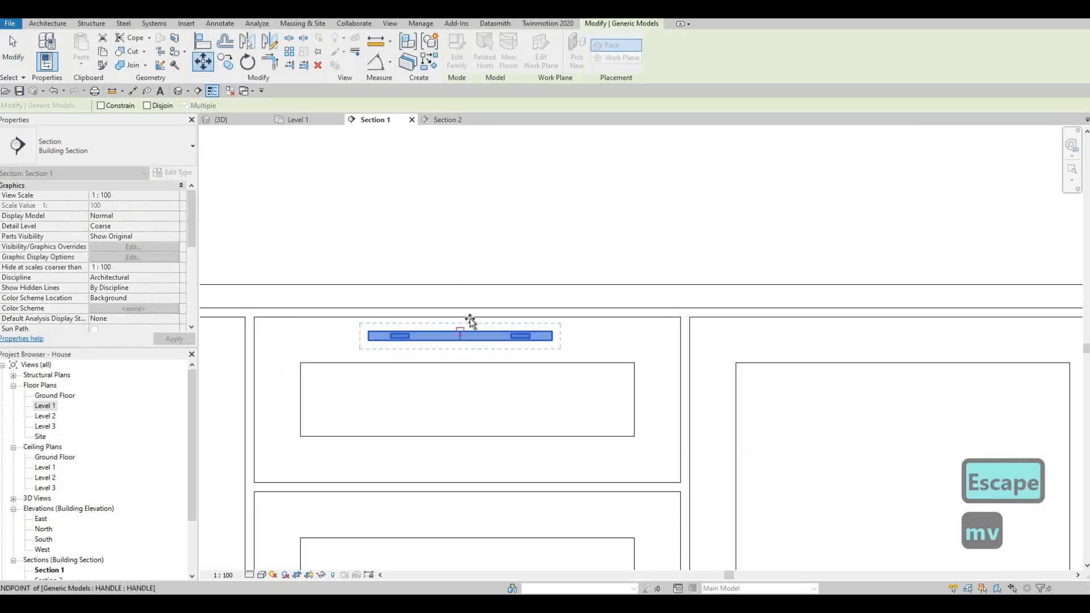
{"action": "left_click", "coordinate": [484, 327]}
{"action": "key", "text": "Escape"}
{"action": "key", "text": "Escape"}
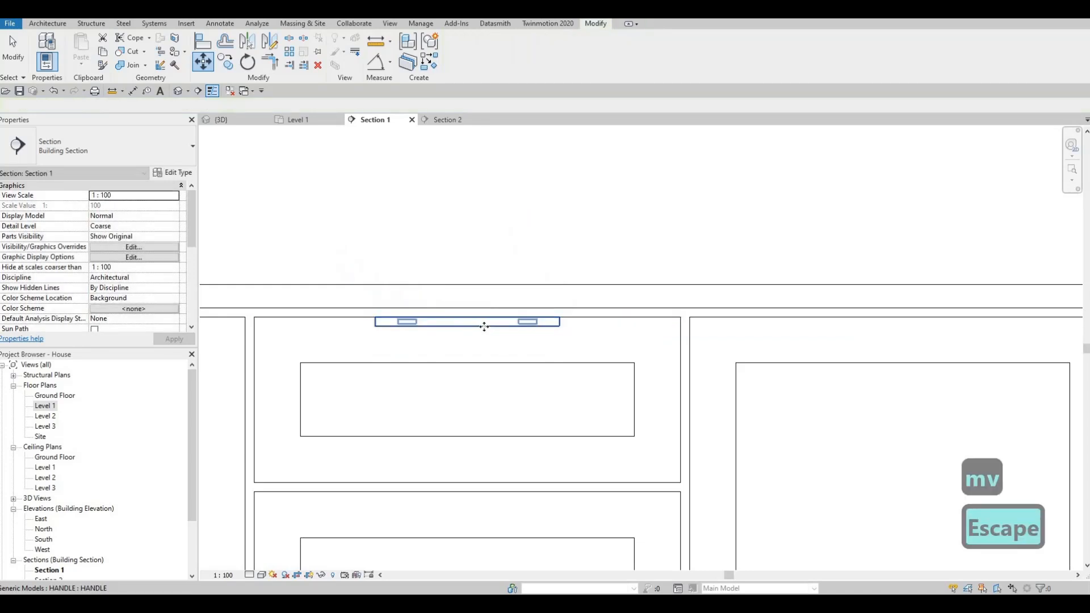
- Nudge the top drawer's handle down into the gap between the drawer's upper edge and its inner panel
{"action": "key", "text": "Down"}
{"action": "key", "text": "Down"}
{"action": "key", "text": "Down"}
{"action": "key", "text": "Down"}
{"action": "key", "text": "Down"}
{"action": "key", "text": "Down"}
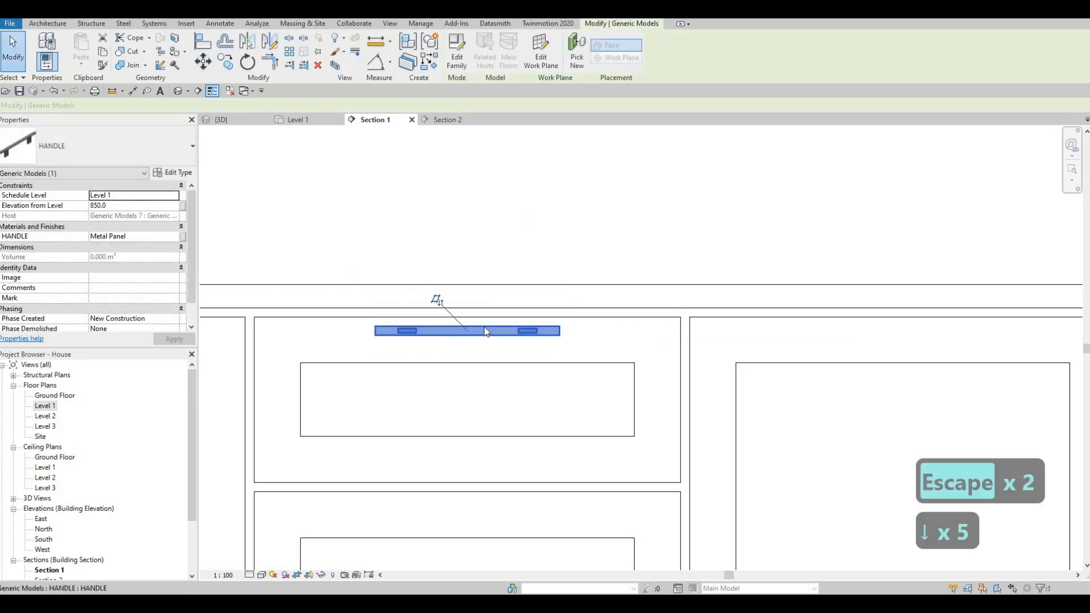
{"action": "key", "text": "Escape"}
{"action": "key", "text": "Escape"}
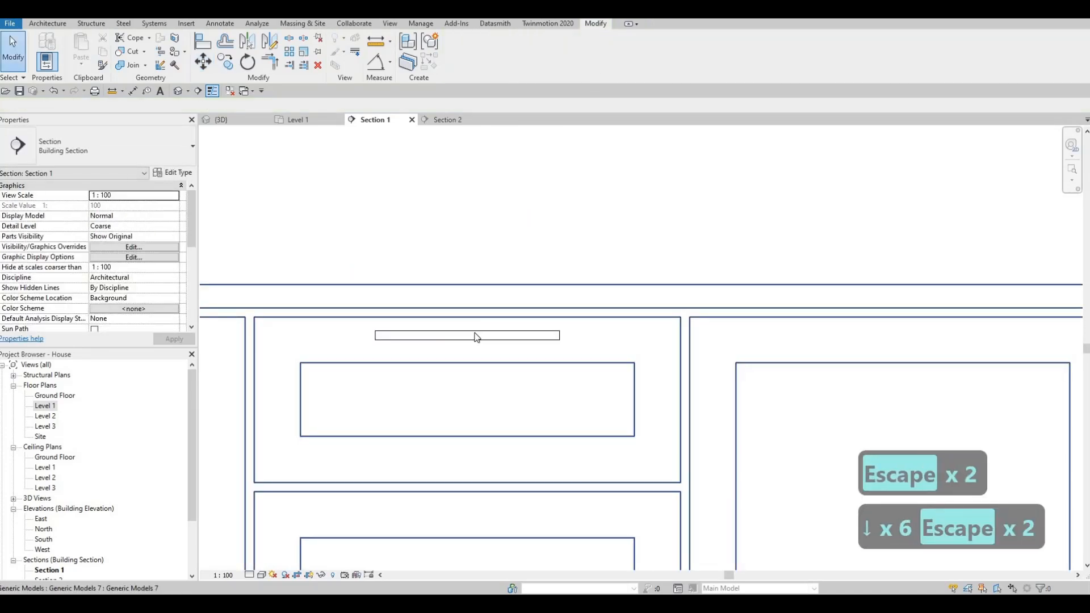
- Copy the top drawer's handle to the two drawers stacked directly below it
{"action": "left_click", "coordinate": [472, 334]}
{"action": "key", "text": "c"}
{"action": "key", "text": "o"}
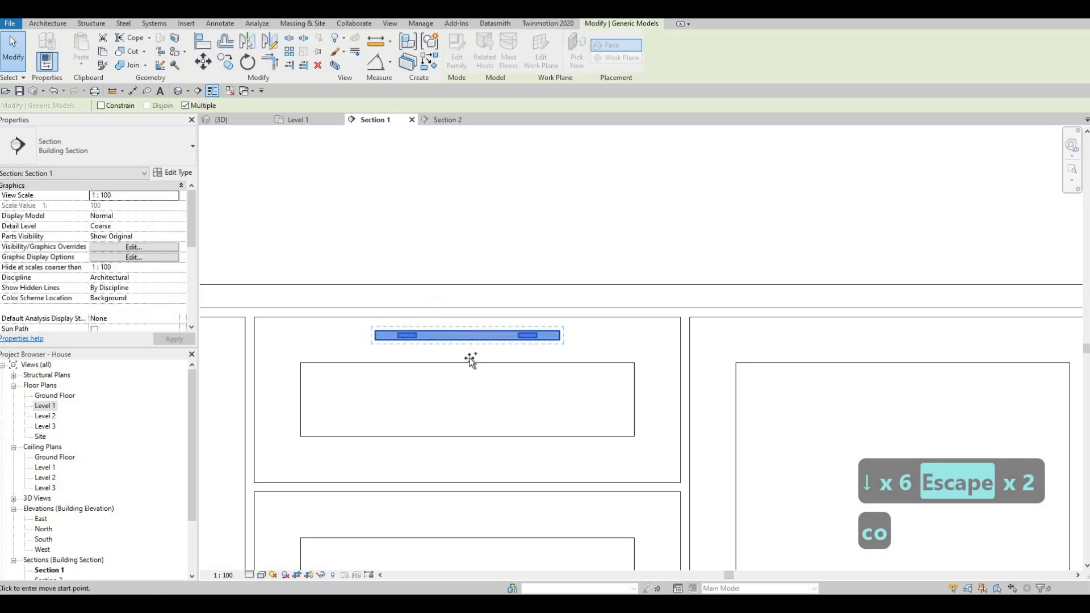
{"action": "left_click", "coordinate": [468, 318]}
{"action": "scroll", "coordinate": [465, 468], "scroll_direction": "down", "scroll_amount": 1}
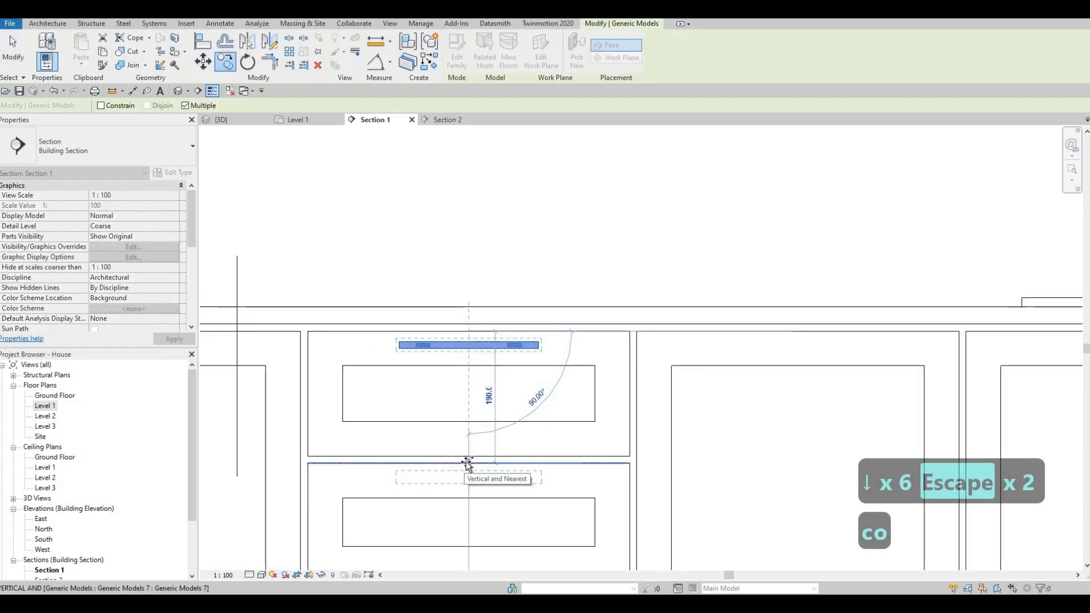
{"action": "left_click", "coordinate": [465, 461]}
{"action": "scroll", "coordinate": [499, 364], "scroll_direction": "down", "scroll_amount": 3}
{"action": "scroll", "coordinate": [497, 352], "scroll_direction": "up", "scroll_amount": 3}
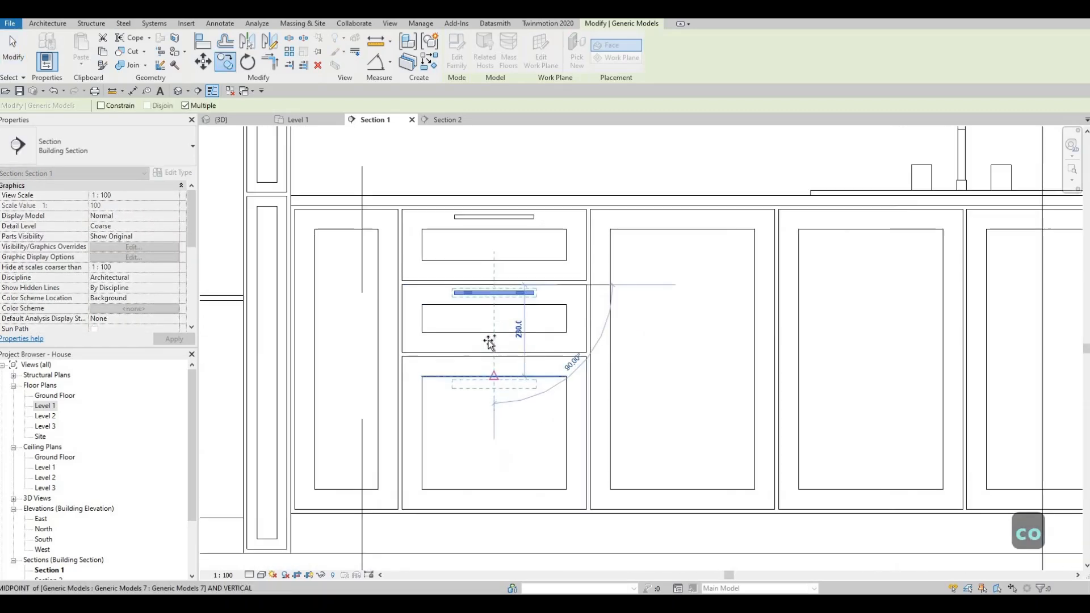
{"action": "left_click", "coordinate": [463, 354]}
{"action": "scroll", "coordinate": [717, 305], "scroll_direction": "down", "scroll_amount": 5}
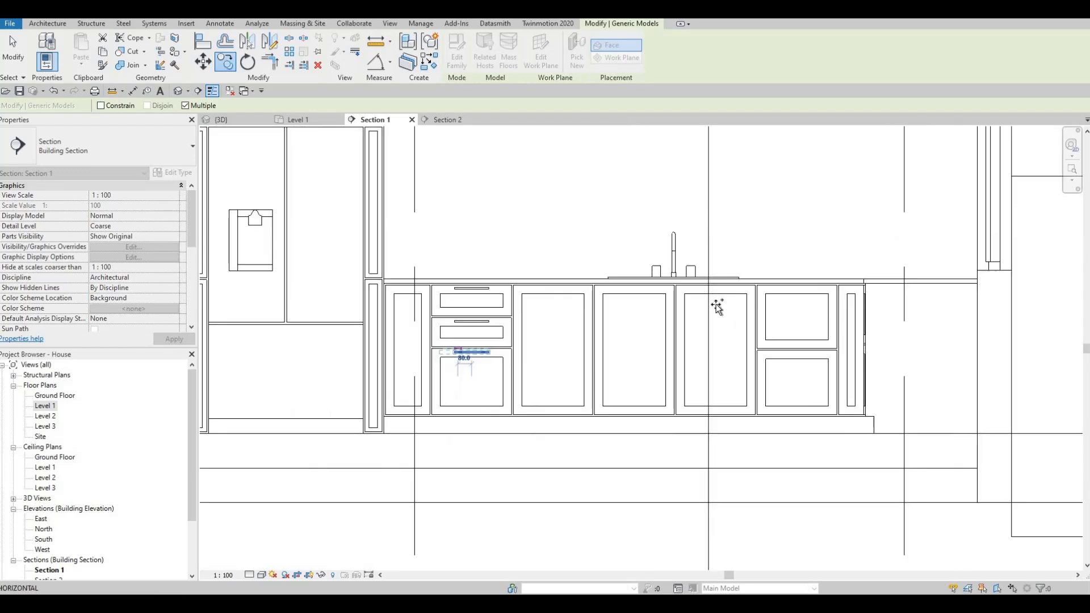
- Copy the handle to both stacked drawers on the other side of the sink, centred on their upper edges
{"action": "scroll", "coordinate": [676, 287], "scroll_direction": "up", "scroll_amount": 2}
{"action": "scroll", "coordinate": [638, 294], "scroll_direction": "up", "scroll_amount": 3}
{"action": "left_click", "coordinate": [631, 294]}
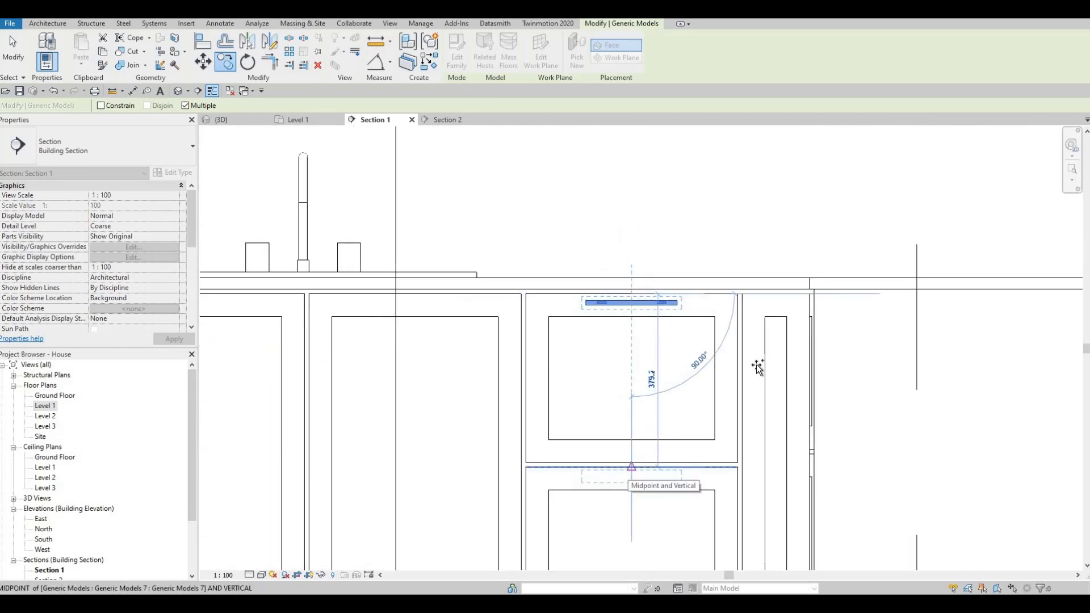
{"action": "scroll", "coordinate": [555, 370], "scroll_direction": "down", "scroll_amount": 4}
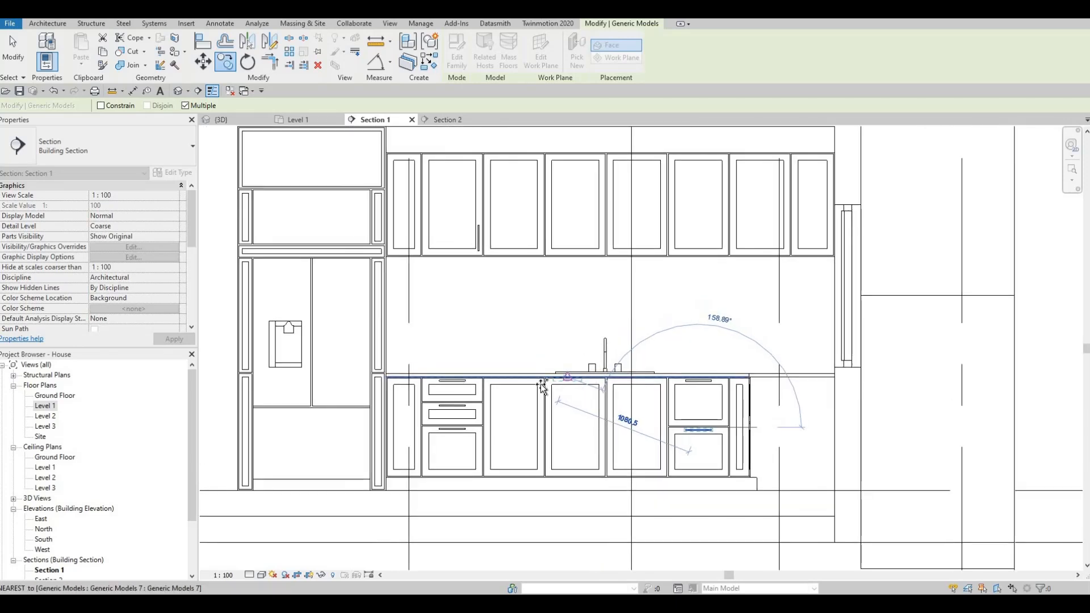
{"action": "scroll", "coordinate": [550, 388], "scroll_direction": "up", "scroll_amount": 3}
{"action": "key", "text": "Escape"}
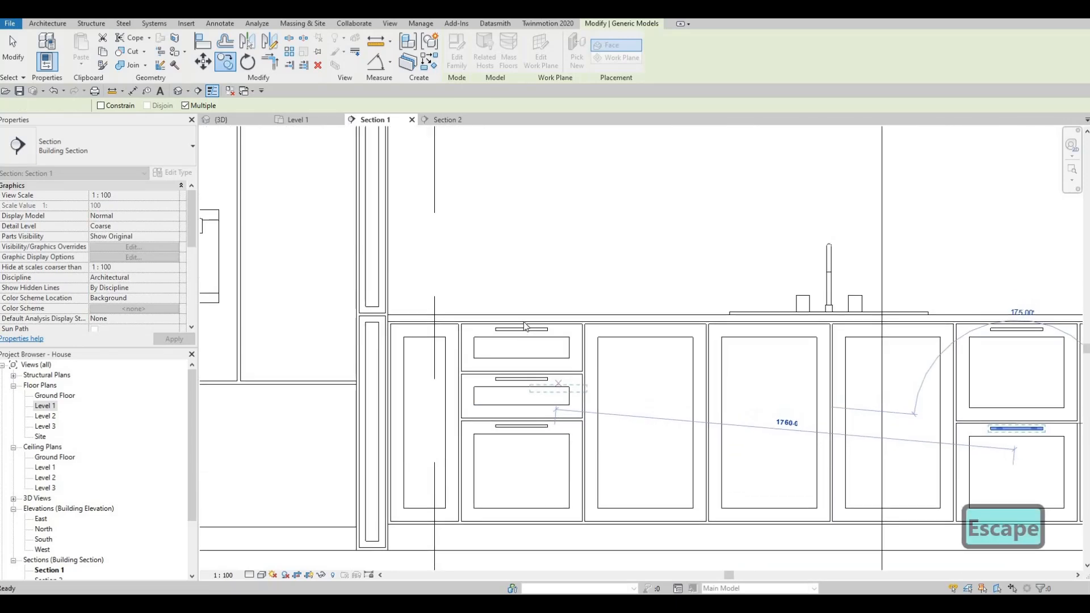
{"action": "scroll", "coordinate": [525, 326], "scroll_direction": "up", "scroll_amount": 2}
{"action": "key", "text": "Escape"}
{"action": "key", "text": "Escape"}
- Create similar handles rotated to vertical and place one on each of the two adjoining doors under the sink
{"action": "left_click", "coordinate": [523, 319]}
{"action": "key", "text": "c"}
{"action": "key", "text": "s"}
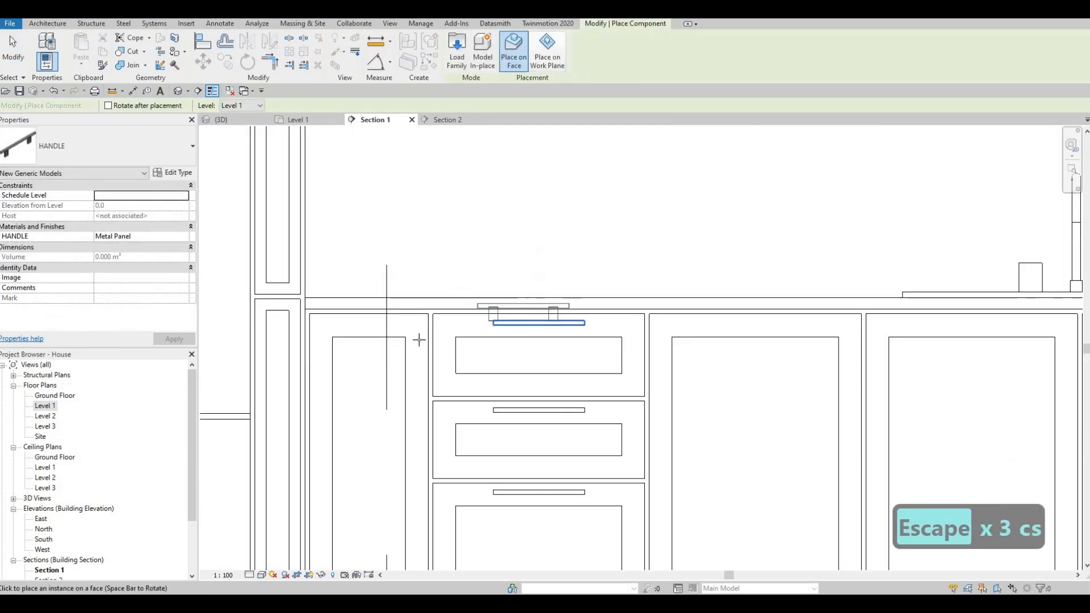
{"action": "key", "text": "space"}
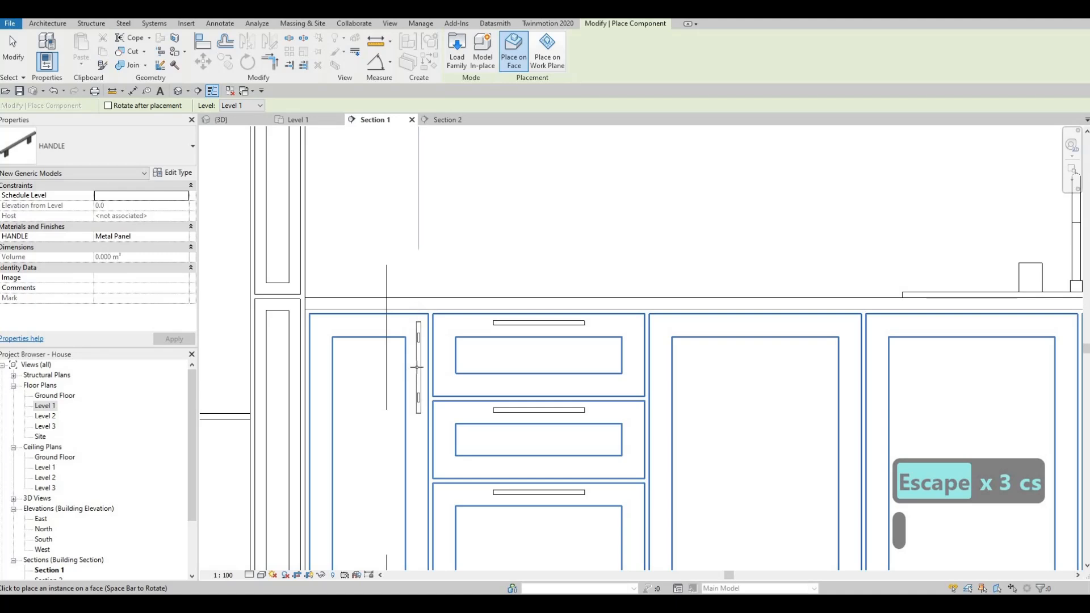
{"action": "middle_click_drag", "start_coordinate": [829, 371], "coordinate": [533, 346]}
{"action": "middle_click_drag", "start_coordinate": [771, 340], "coordinate": [574, 326]}
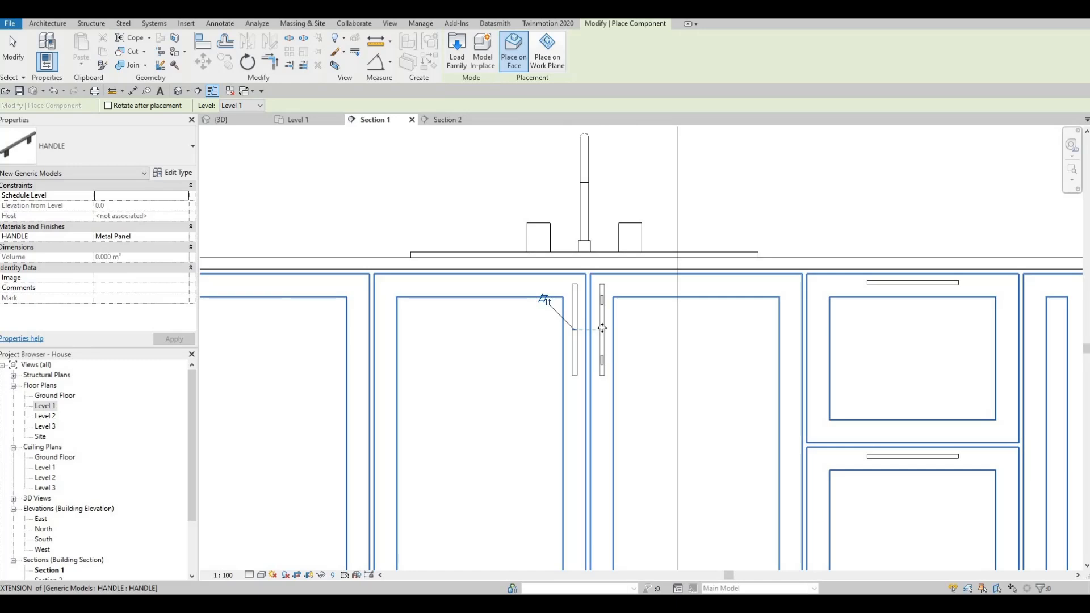
{"action": "left_click", "coordinate": [585, 330]}
{"action": "key", "text": "Escape"}
{"action": "key", "text": "Escape"}
{"action": "key", "text": "Escape"}
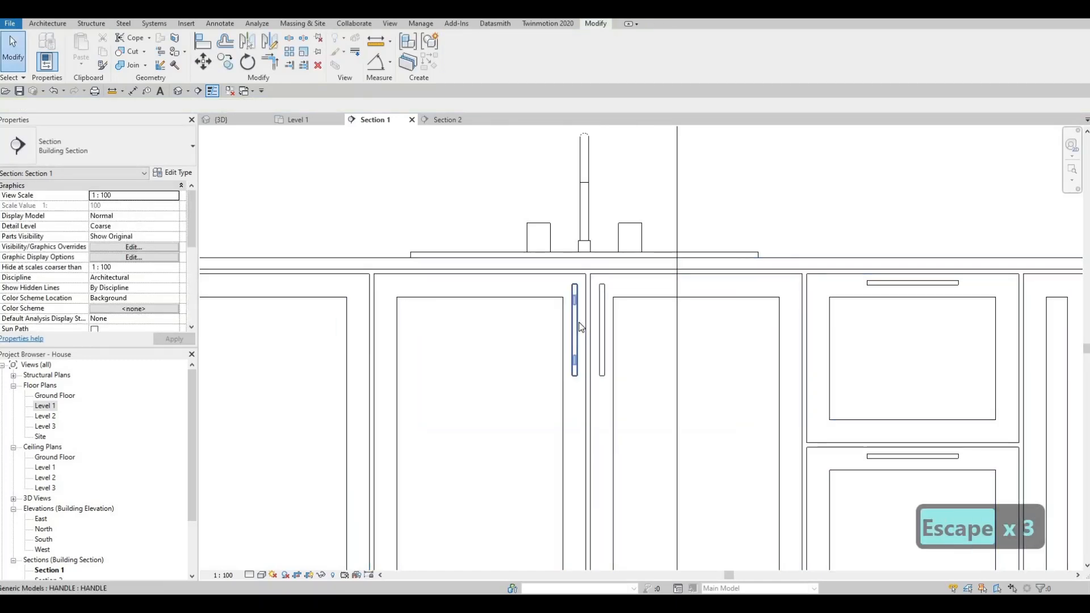
- Copy the left sink door's vertical handle onto the adjacent base door to its left, at the same corner position
{"action": "left_click", "coordinate": [579, 322]}
{"action": "key", "text": "c"}
{"action": "left_click", "coordinate": [586, 275]}
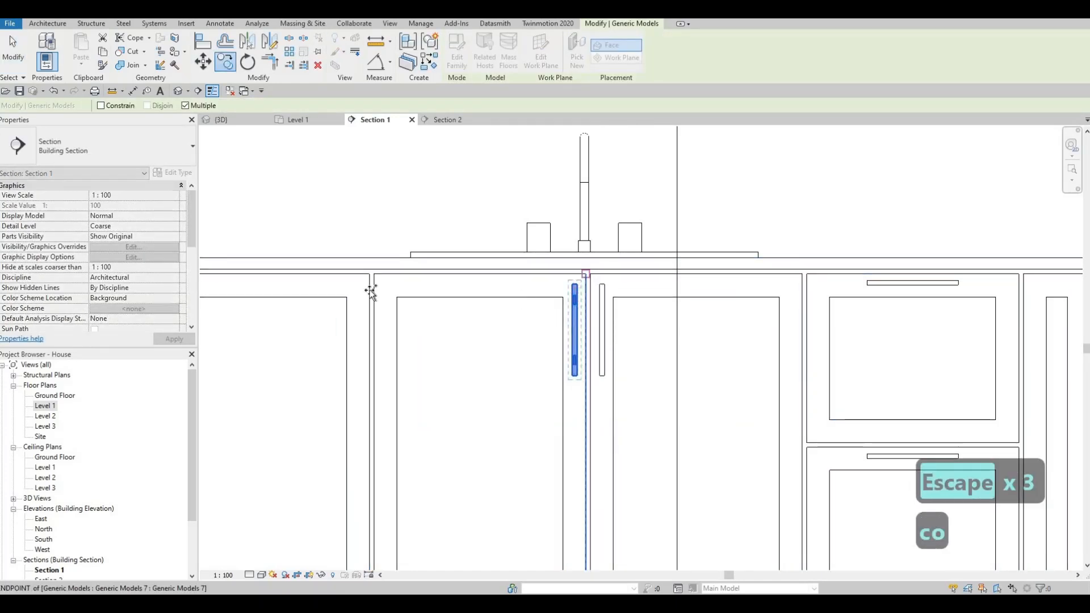
{"action": "scroll", "coordinate": [489, 276], "scroll_direction": "down", "scroll_amount": 4}
{"action": "middle_click_drag", "start_coordinate": [423, 283], "coordinate": [503, 287]}
{"action": "scroll", "coordinate": [497, 285], "scroll_direction": "up", "scroll_amount": 3}
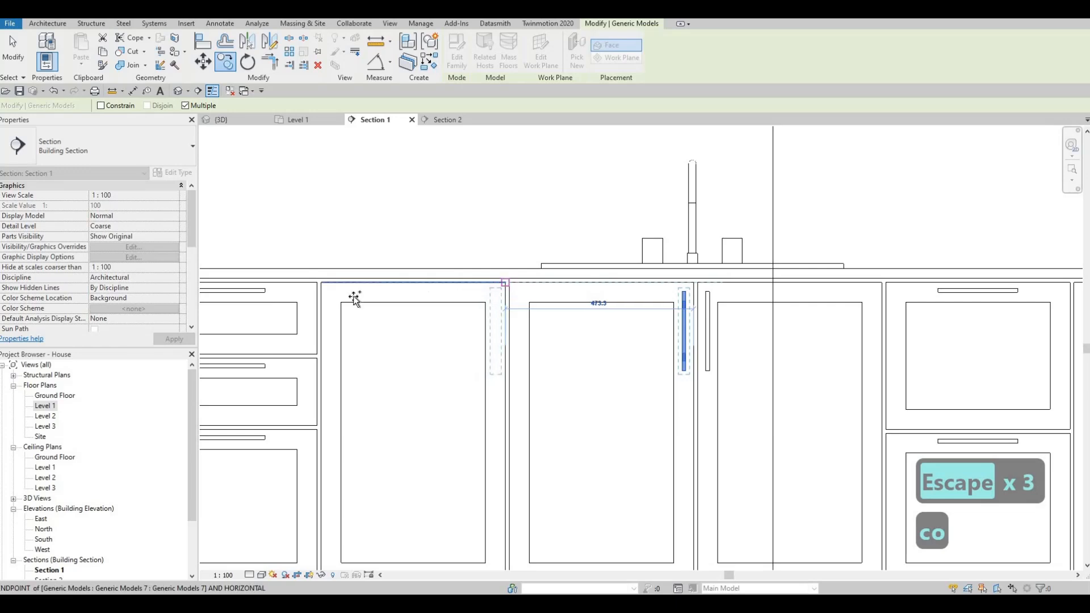
{"action": "left_click", "coordinate": [505, 283]}
- Copy the vertical handle onto the narrow base door beyond the three-drawer stack, beside the fridge, and end the copying
{"action": "middle_click_drag", "start_coordinate": [320, 285], "coordinate": [585, 295]}
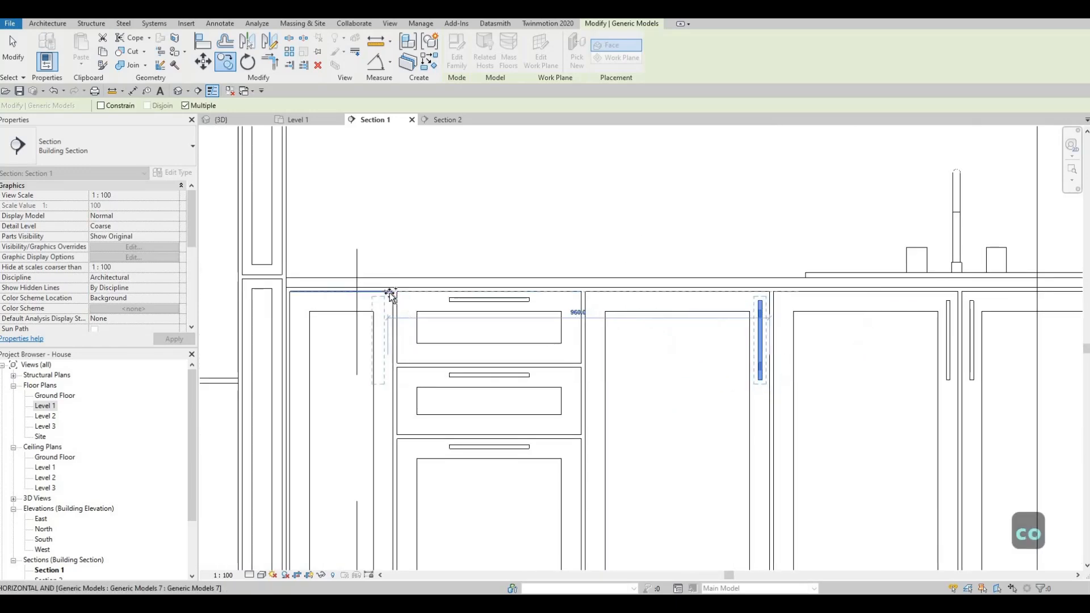
{"action": "left_click", "coordinate": [402, 300]}
{"action": "scroll", "coordinate": [567, 324], "scroll_direction": "down", "scroll_amount": 4}
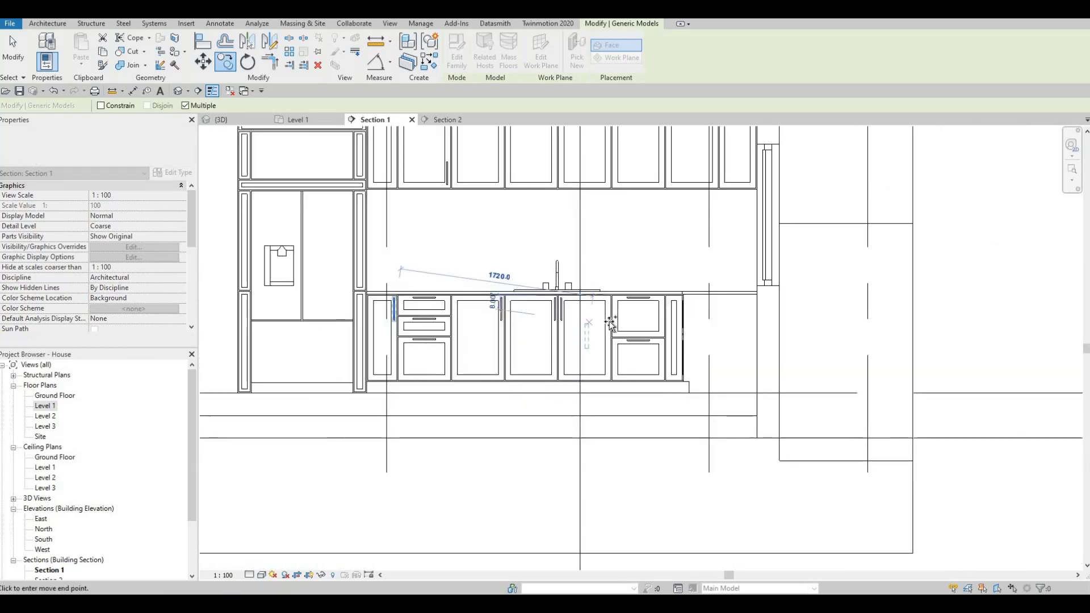
{"action": "scroll", "coordinate": [630, 315], "scroll_direction": "up", "scroll_amount": 2}
{"action": "middle_click_drag", "start_coordinate": [521, 332], "coordinate": [561, 421]}
{"action": "scroll", "coordinate": [561, 422], "scroll_direction": "down", "scroll_amount": 1}
{"action": "key", "text": "Escape"}
{"action": "key", "text": "Escape"}
{"action": "key", "text": "Escape"}
{"action": "key", "text": "Escape"}
- Copy the vertical handle from the second wall cabinet door to the matching lower corner of the fourth door, above the sink
{"action": "scroll", "coordinate": [363, 278], "scroll_direction": "up", "scroll_amount": 2}
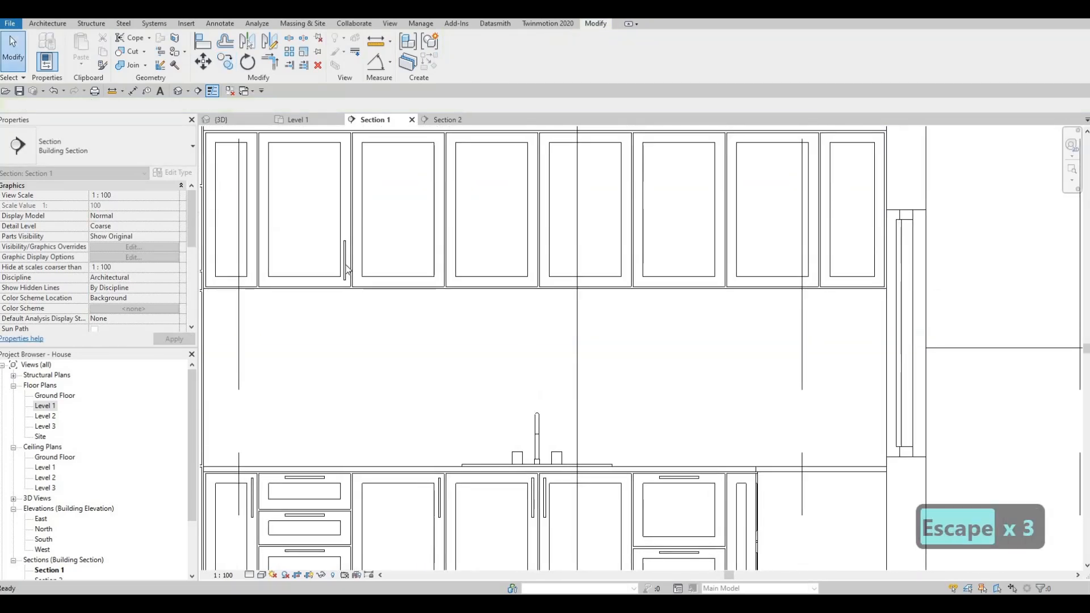
{"action": "left_click", "coordinate": [344, 266]}
{"action": "key", "text": "c"}
{"action": "key", "text": "o"}
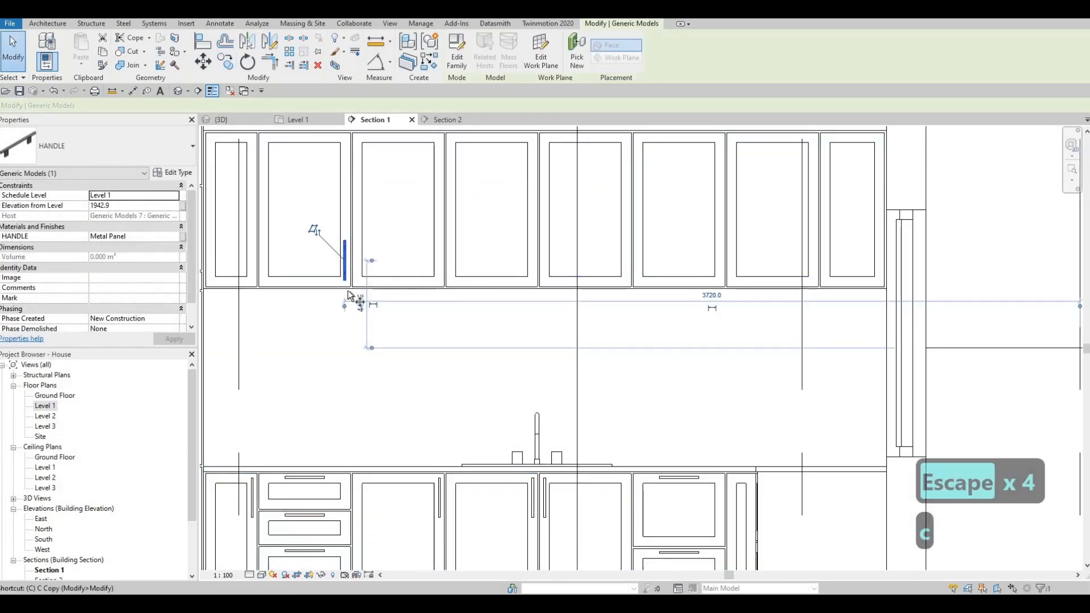
{"action": "scroll", "coordinate": [352, 285], "scroll_direction": "up", "scroll_amount": 2}
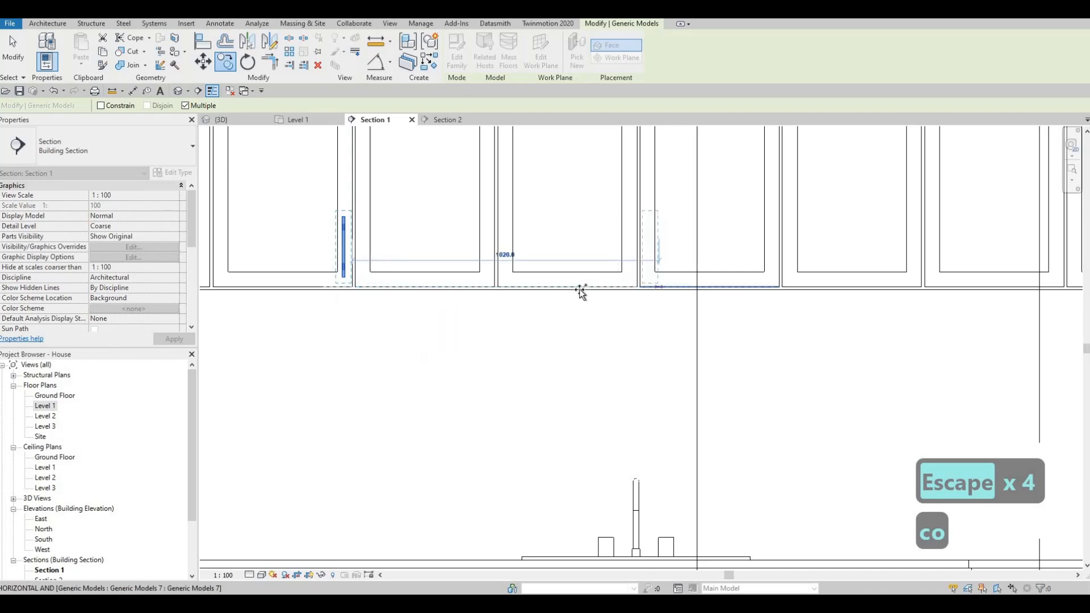
{"action": "middle_click_drag", "start_coordinate": [580, 290], "coordinate": [536, 294]}
{"action": "left_click", "coordinate": [617, 287]}
{"action": "key", "text": "Escape"}
{"action": "key", "text": "Escape"}
{"action": "key", "text": "Escape"}
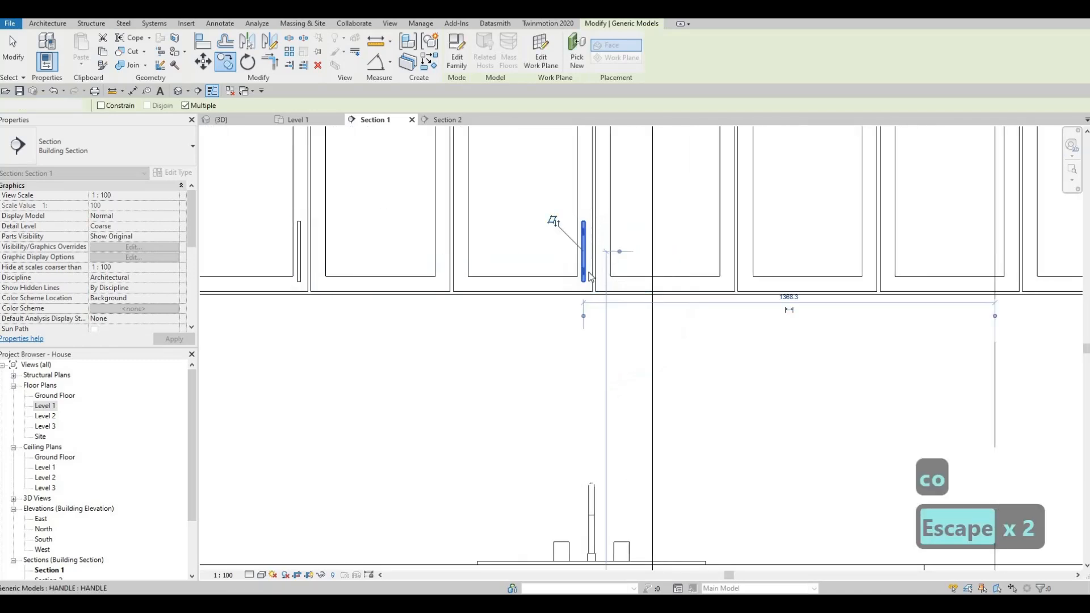
- Nudge the fourth wall door's handle slightly right to centre it between the door's inner panel and its edge
{"action": "left_click", "coordinate": [602, 279]}
{"action": "scroll", "coordinate": [603, 282], "scroll_direction": "up", "scroll_amount": 2}
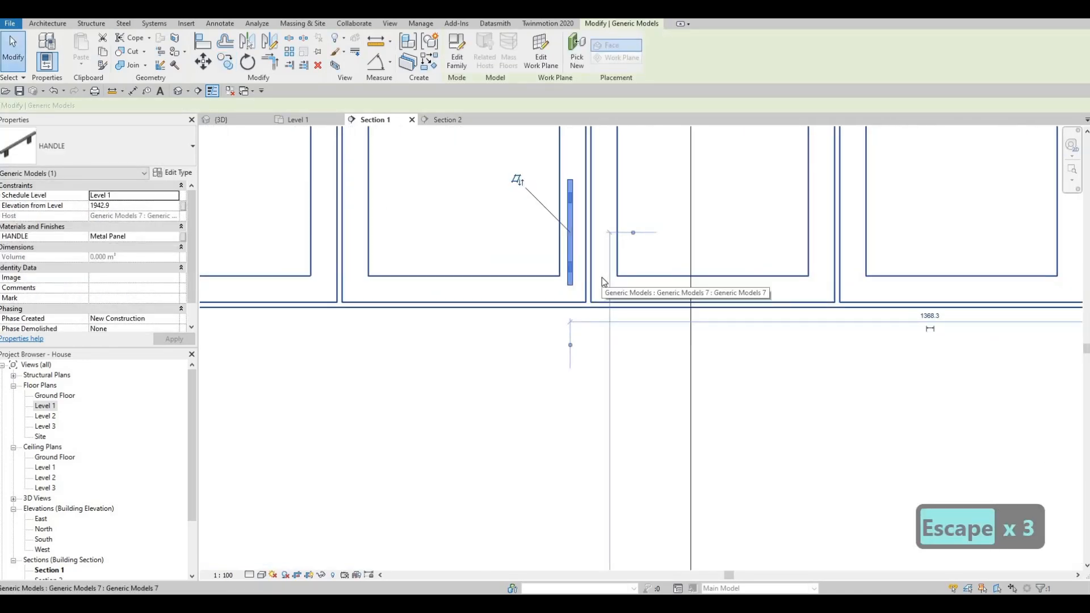
{"action": "key", "text": "Right"}
{"action": "key", "text": "Right"}
{"action": "key", "text": "Right"}
{"action": "key", "text": "Left"}
{"action": "key", "text": "Left"}
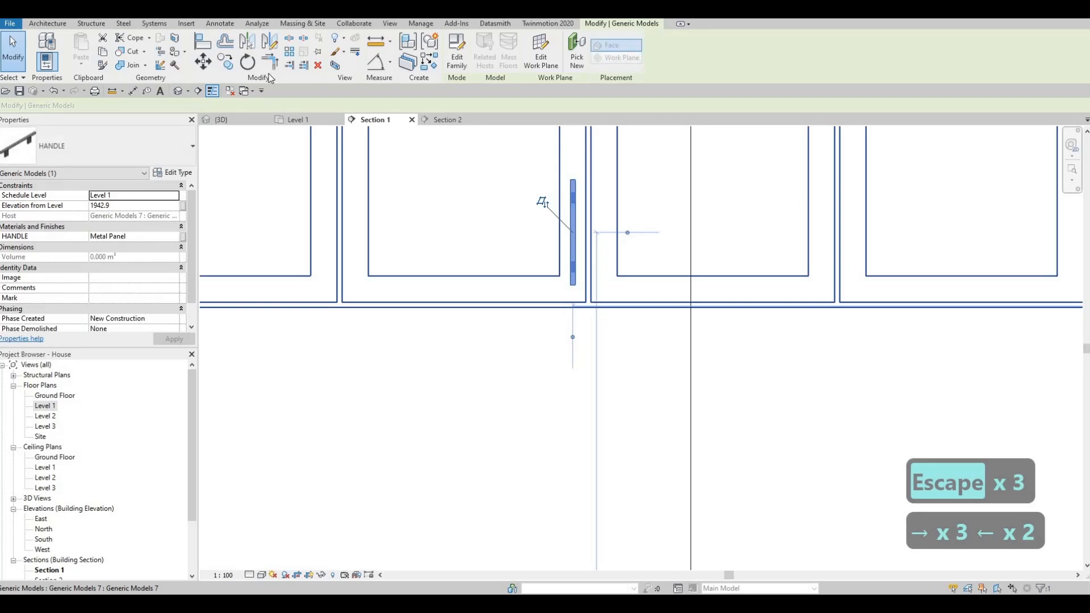
- Mirror the fourth wall door's handle onto the adjoining fifth door about a vertical axis drawn midway between the two doors
{"action": "middle_click_drag", "start_coordinate": [589, 307], "coordinate": [605, 333]}
{"action": "scroll", "coordinate": [608, 336], "scroll_direction": "up", "scroll_amount": 2}
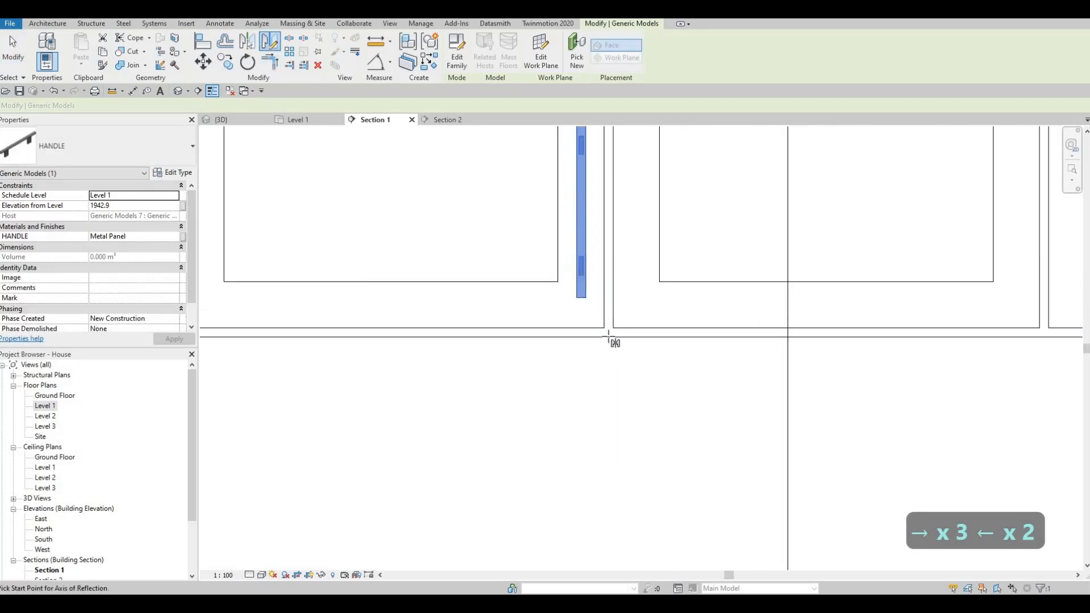
{"action": "left_click", "coordinate": [608, 337]}
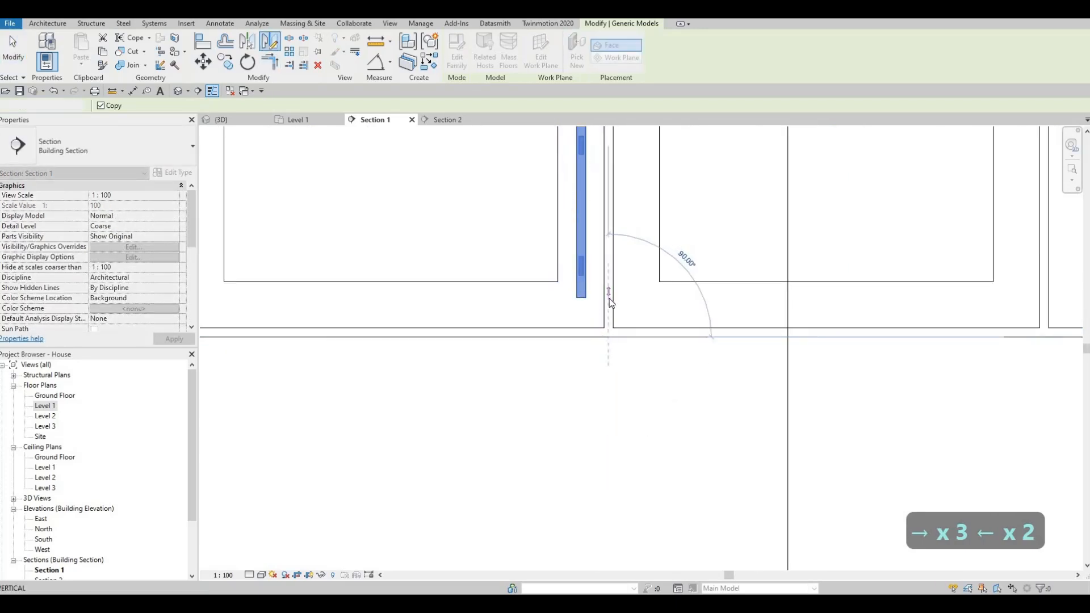
{"action": "key", "text": "Escape"}
{"action": "key", "text": "Escape"}
{"action": "key", "text": "Escape"}
{"action": "key", "text": "Escape"}
{"action": "key", "text": "Escape"}
{"action": "scroll", "coordinate": [611, 302], "scroll_direction": "down", "scroll_amount": 3}
{"action": "scroll", "coordinate": [612, 284], "scroll_direction": "up", "scroll_amount": 1}
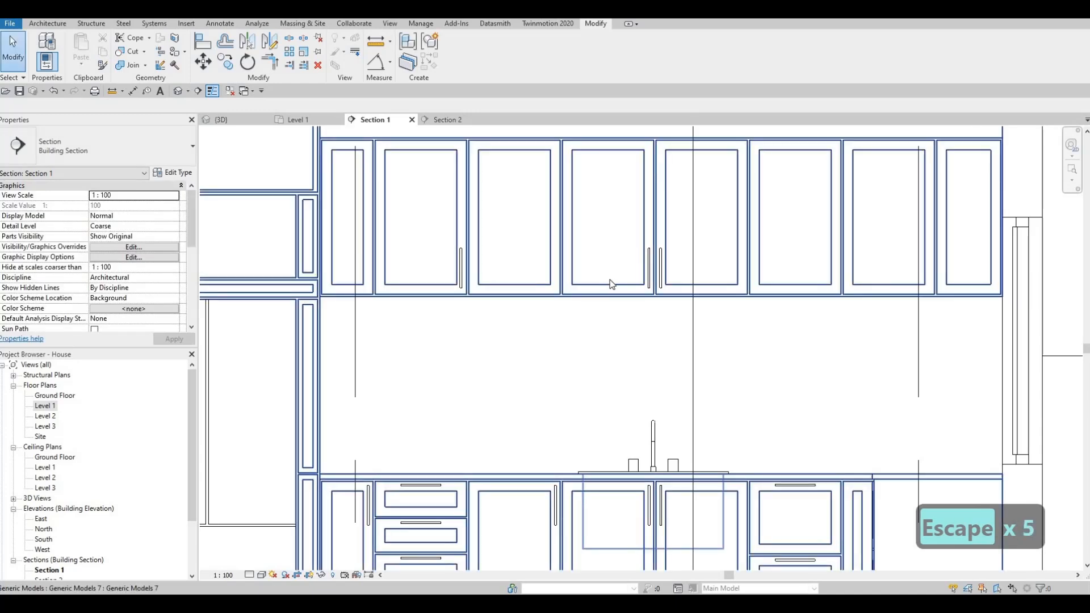
{"action": "key", "text": "Escape"}
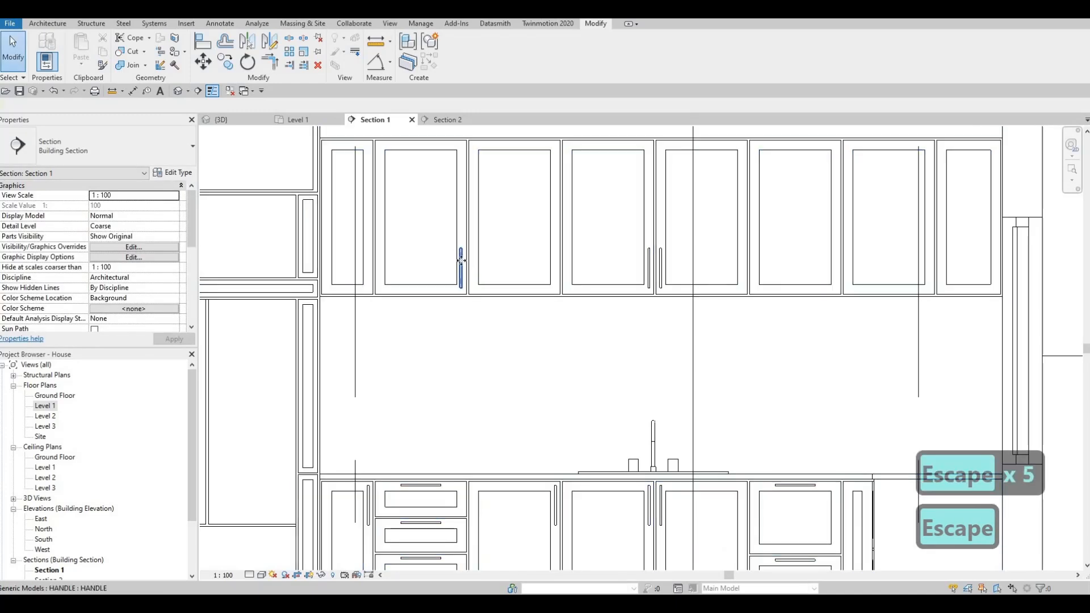
- Delete the original handle on the second wall cabinet door
{"action": "left_click", "coordinate": [461, 267]}
{"action": "key", "text": "Delete"}
{"action": "key", "text": "Escape"}
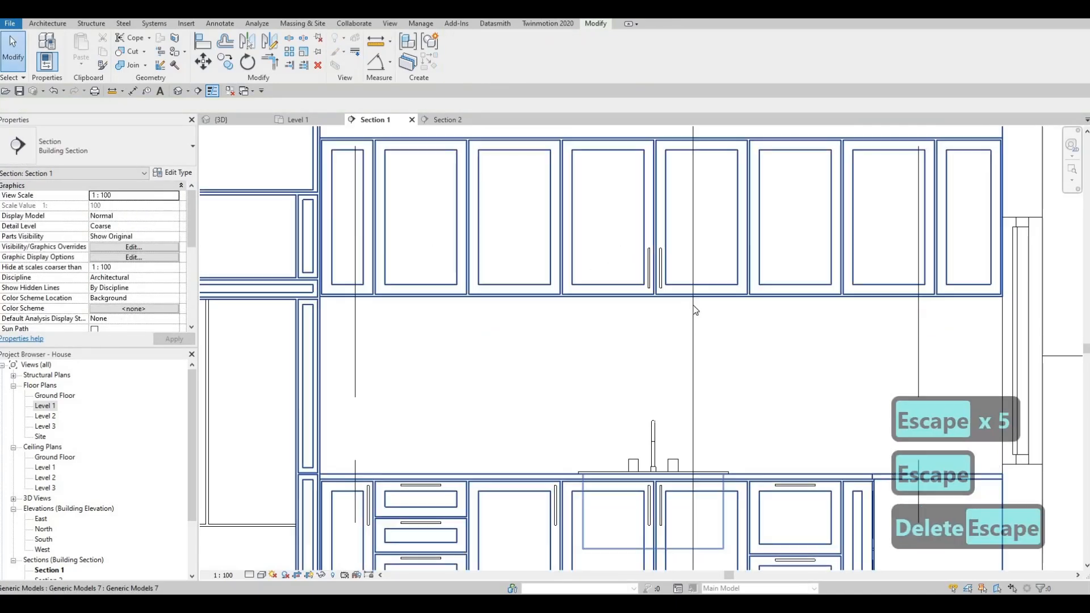
- Copy the mirrored pair of handles to the joint between the second and third wall doors and between the sixth and seventh
{"action": "left_click_drag", "start_coordinate": [616, 233], "coordinate": [693, 304]}
{"action": "key", "text": "c"}
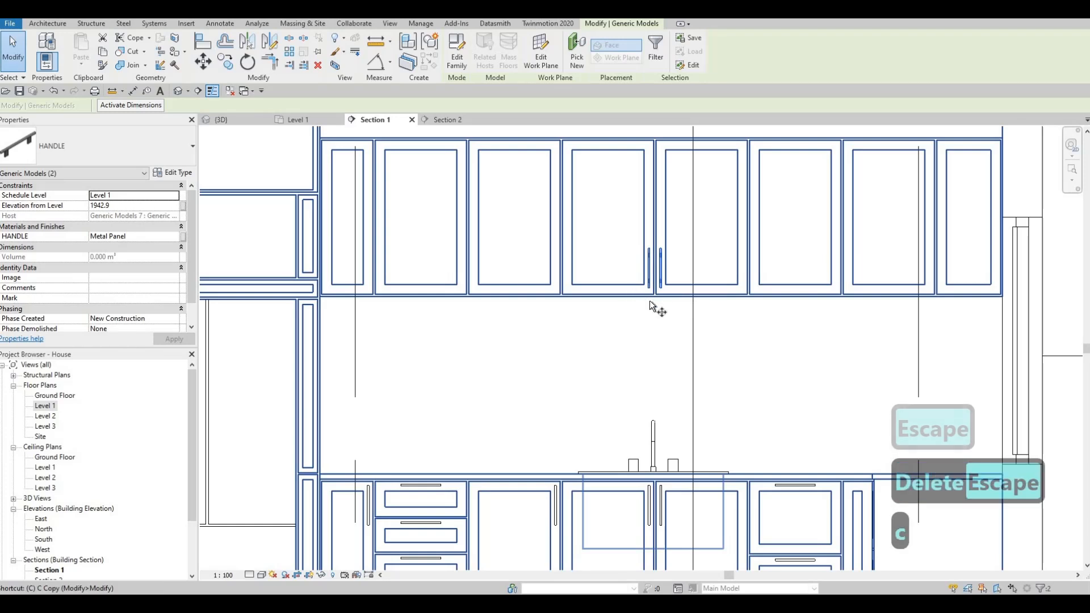
{"action": "key", "text": "o"}
{"action": "scroll", "coordinate": [683, 301], "scroll_direction": "up", "scroll_amount": 3}
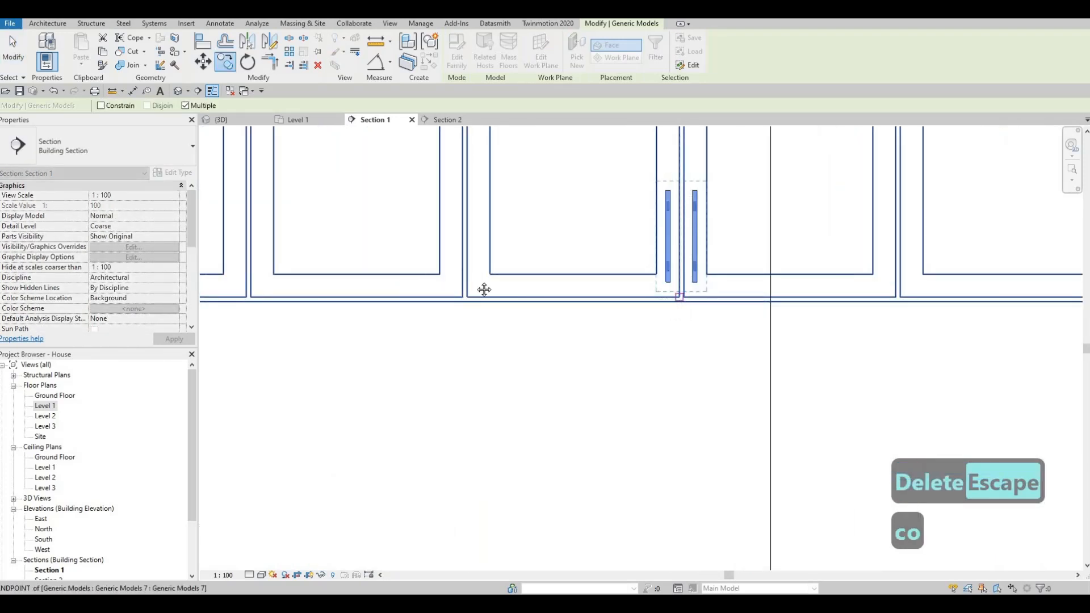
{"action": "middle_click_drag", "start_coordinate": [407, 288], "coordinate": [591, 285]}
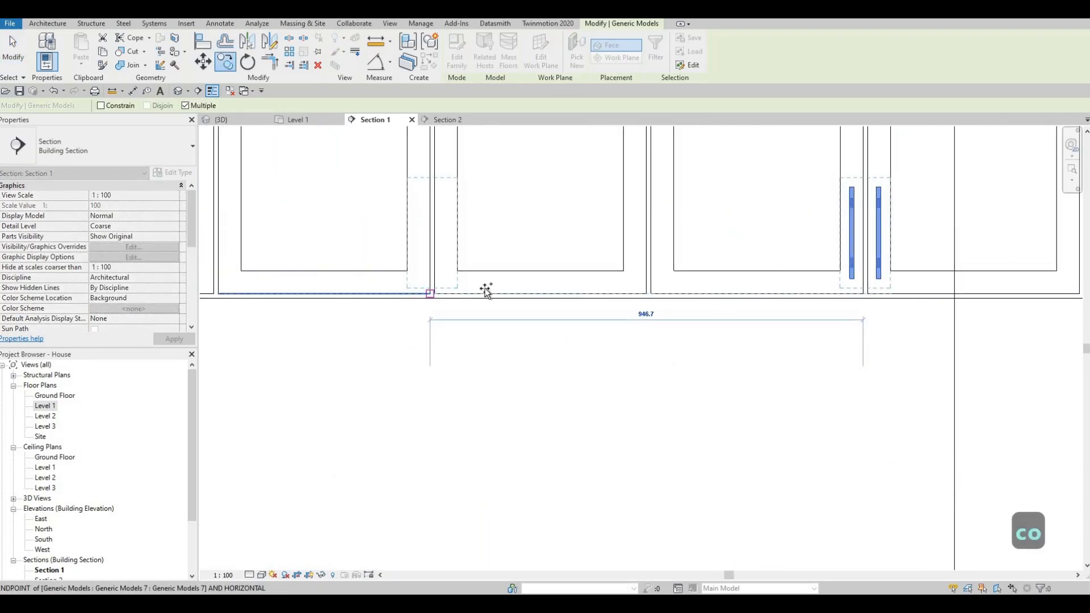
{"action": "left_click", "coordinate": [430, 294]}
{"action": "scroll", "coordinate": [504, 303], "scroll_direction": "down", "scroll_amount": 3}
{"action": "middle_click_drag", "start_coordinate": [691, 295], "coordinate": [544, 287]}
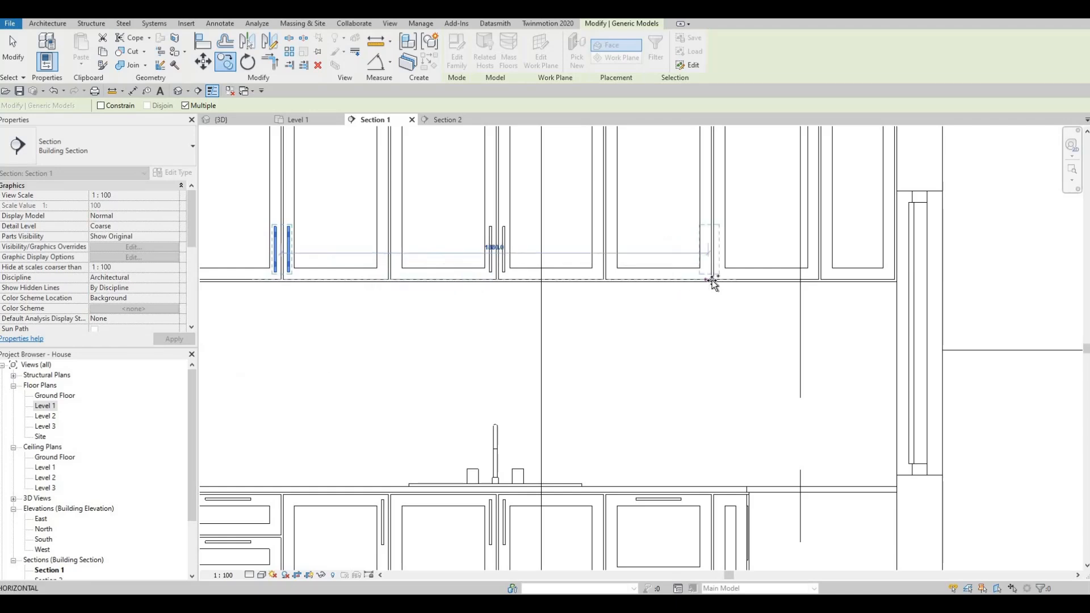
{"action": "left_click", "coordinate": [654, 306]}
{"action": "scroll", "coordinate": [591, 309], "scroll_direction": "down", "scroll_amount": 3}
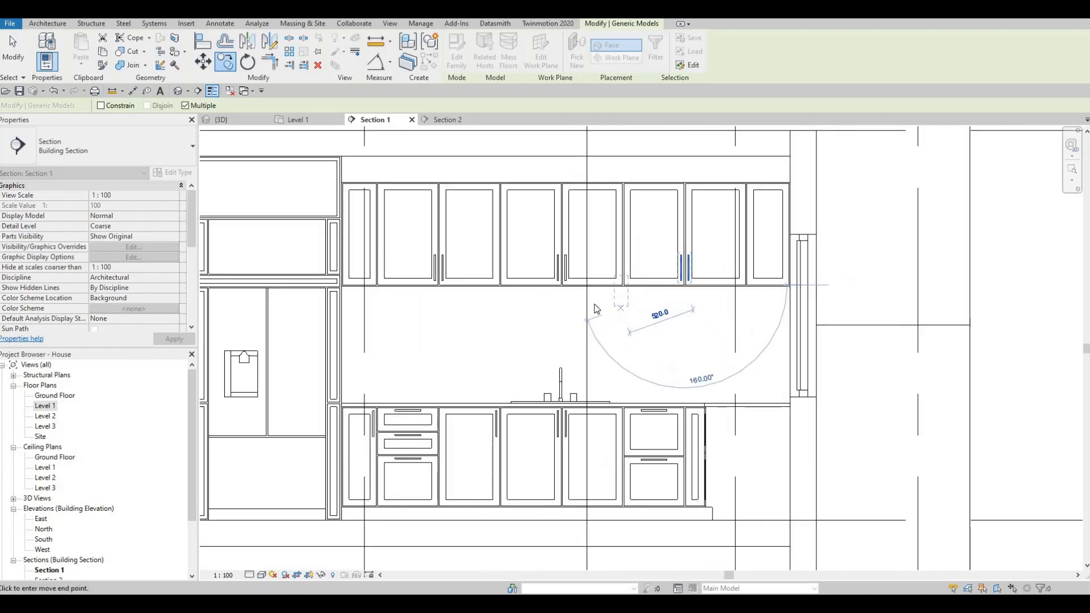
{"action": "key", "text": "Escape"}
{"action": "key", "text": "Escape"}
{"action": "key", "text": "Escape"}
{"action": "key", "text": "Escape"}
{"action": "scroll", "coordinate": [422, 279], "scroll_direction": "up", "scroll_amount": 1}
{"action": "middle_click_drag", "start_coordinate": [422, 279], "coordinate": [335, 279]}
{"action": "middle_click_drag", "start_coordinate": [255, 266], "coordinate": [296, 259]}
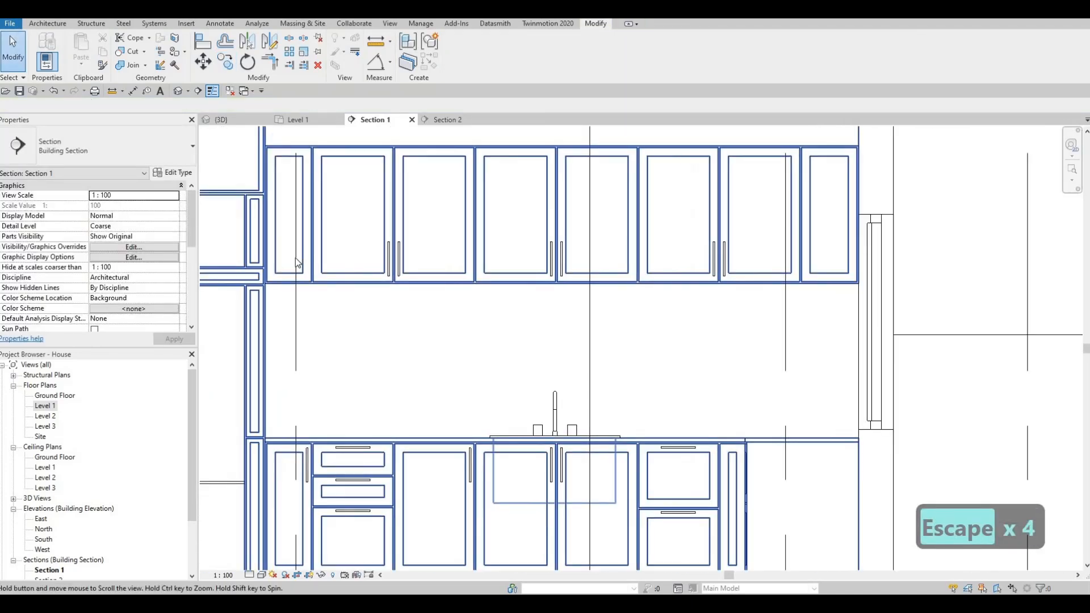
{"action": "middle_click_drag", "start_coordinate": [734, 325], "coordinate": [662, 270]}
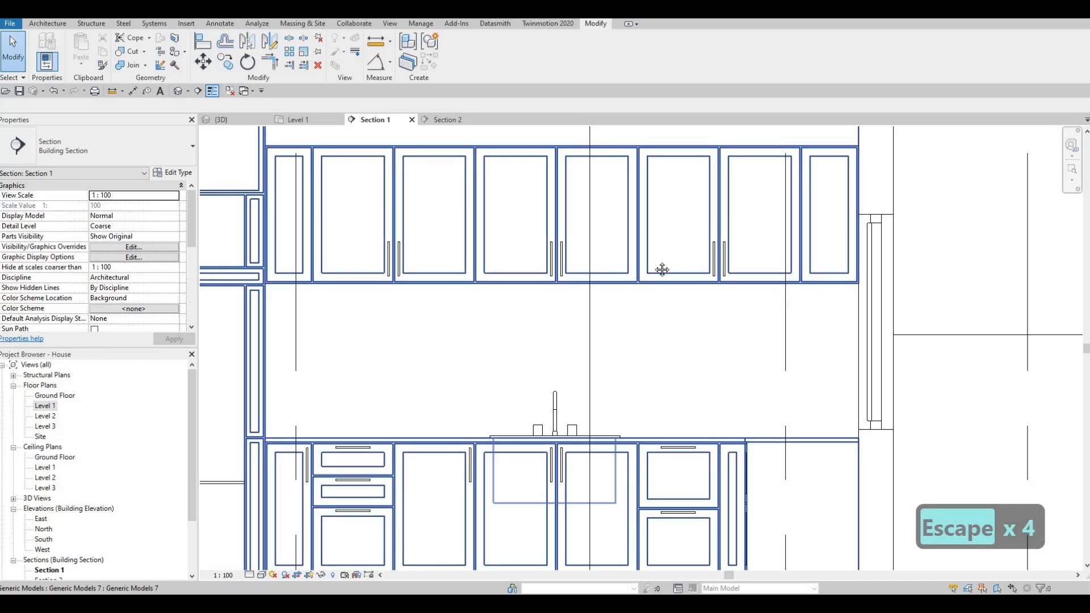
{"action": "scroll", "coordinate": [360, 286], "scroll_direction": "down", "scroll_amount": 1}
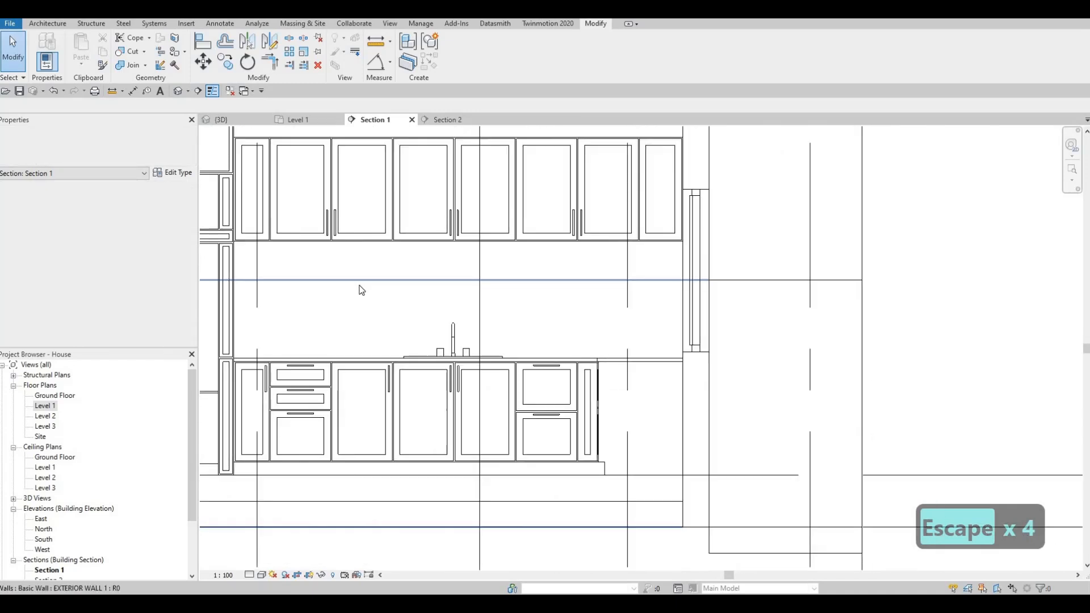
- Locate the section line across the kitchen in the Level 1 floor plan and open its Section 2 view
{"action": "left_click", "coordinate": [449, 119]}
{"action": "mouse_move", "coordinate": [594, 299]}
{"action": "middle_mouse_down"}
{"action": "mouse_move", "coordinate": [562, 265]}
{"action": "mouse_move", "coordinate": [474, 250]}
{"action": "middle_mouse_up"}
{"action": "scroll", "coordinate": [562, 266], "scroll_direction": "down", "scroll_amount": 1}
{"action": "key", "text": "Escape"}
{"action": "scroll", "coordinate": [476, 250], "scroll_direction": "up", "scroll_amount": 2}
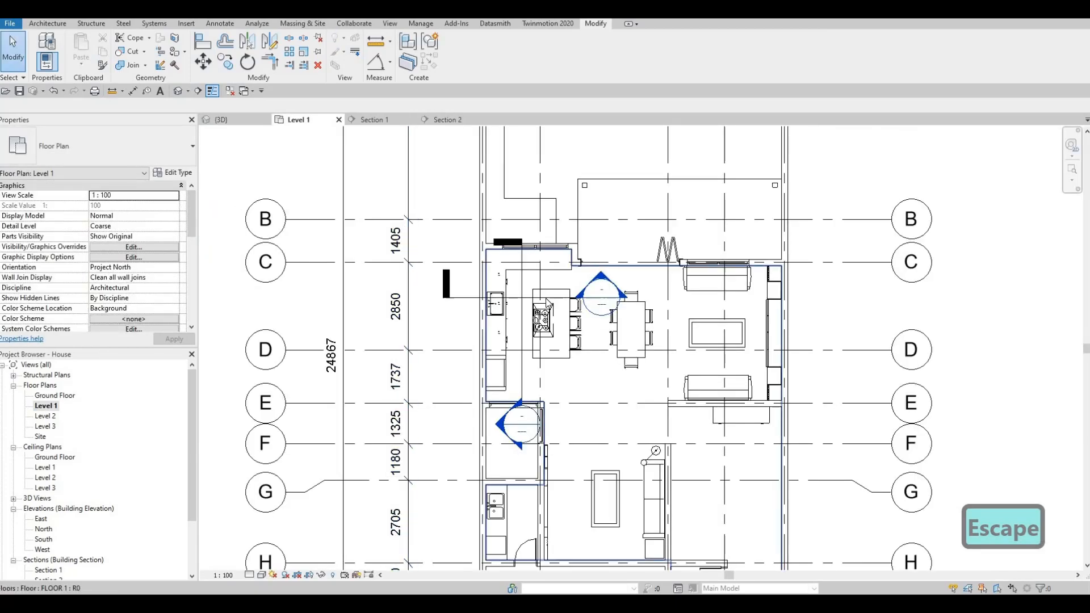
{"action": "left_click", "coordinate": [559, 299]}
{"action": "scroll", "coordinate": [559, 299], "scroll_direction": "up", "scroll_amount": 2}
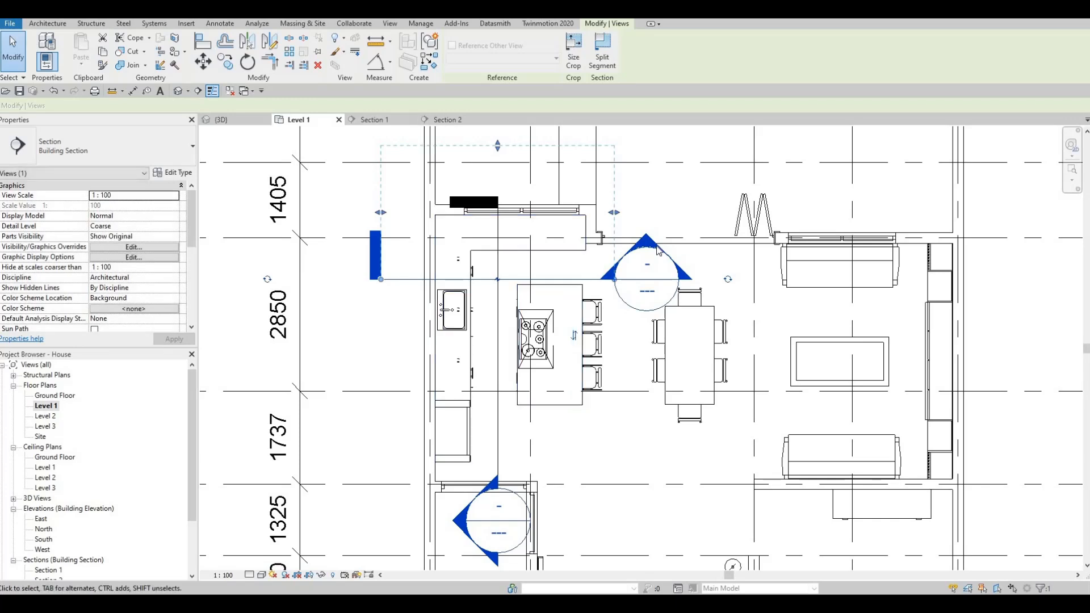
{"action": "double_click", "coordinate": [651, 263]}
{"action": "key", "text": "Escape"}
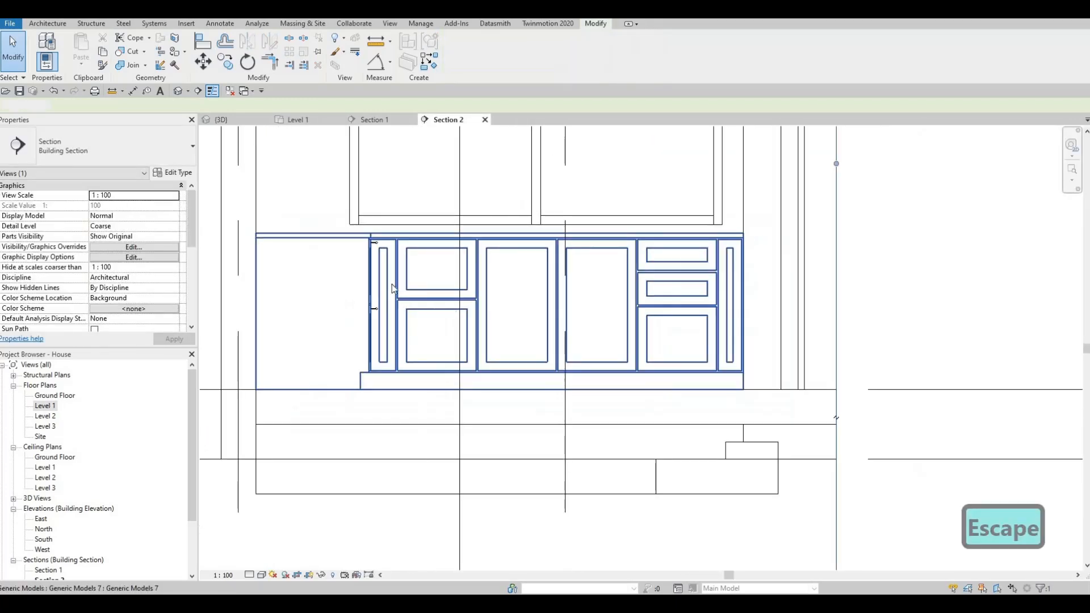
{"action": "left_click", "coordinate": [379, 283]}
{"action": "key", "text": "Escape"}
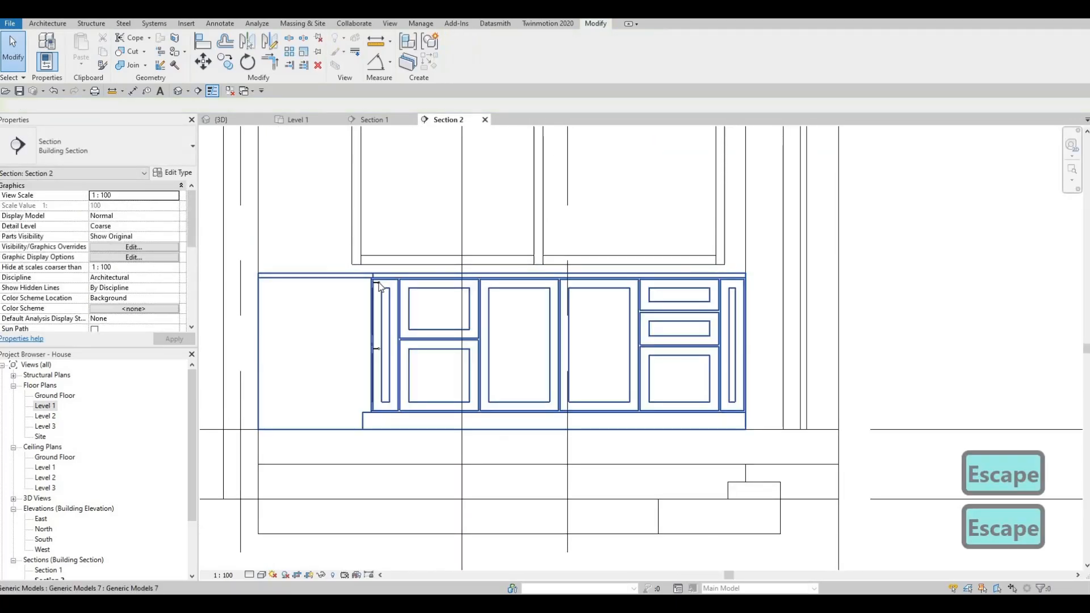
- Create a similar HANDLE and place it horizontally on the upper edge of the top drawer in the two-drawer stack
{"action": "left_click", "coordinate": [377, 283]}
{"action": "key", "text": "c"}
{"action": "key", "text": "s"}
{"action": "scroll", "coordinate": [435, 279], "scroll_direction": "up", "scroll_amount": 5}
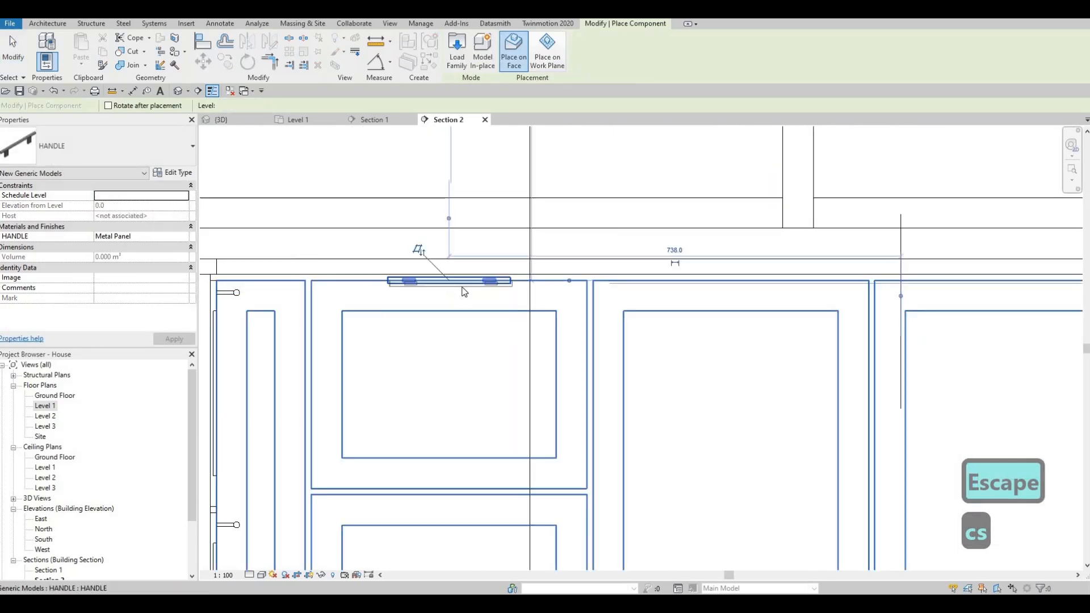
{"action": "key", "text": "Escape"}
{"action": "key", "text": "Escape"}
- Nudge the new handle down between the drawer's upper edge and inner panel, to an elevation of 842.5 from Level 1
{"action": "left_click", "coordinate": [465, 286]}
{"action": "key", "text": "Down"}
{"action": "key", "text": "Down"}
{"action": "key", "text": "Down"}
{"action": "key", "text": "Down"}
{"action": "key", "text": "Down"}
{"action": "key", "text": "Down"}
{"action": "key", "text": "Down"}
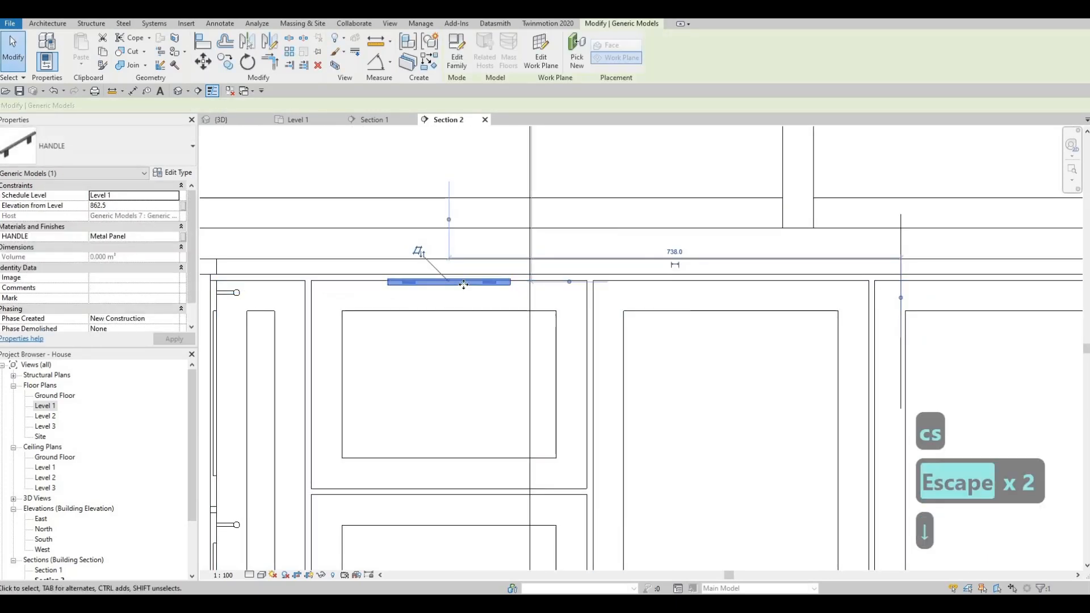
{"action": "key", "text": "Down"}
{"action": "key", "text": "Down"}
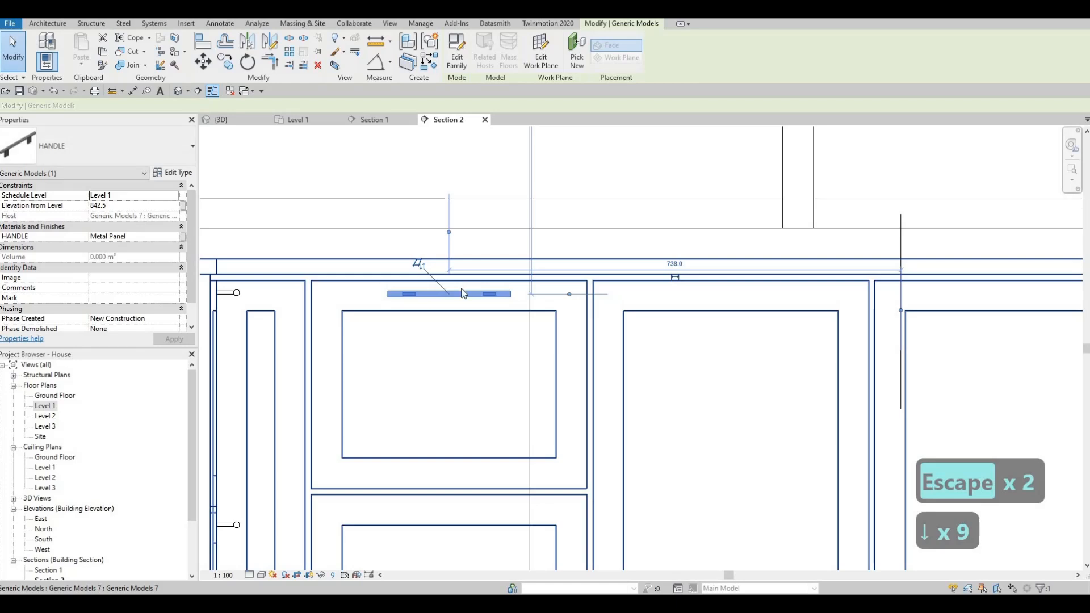
{"action": "key", "text": "Escape"}
{"action": "key", "text": "Escape"}
{"action": "key", "text": "Escape"}
- Copy the top drawer's handle to the same position on the drawer directly below it
{"action": "left_click", "coordinate": [461, 292]}
{"action": "key", "text": "c"}
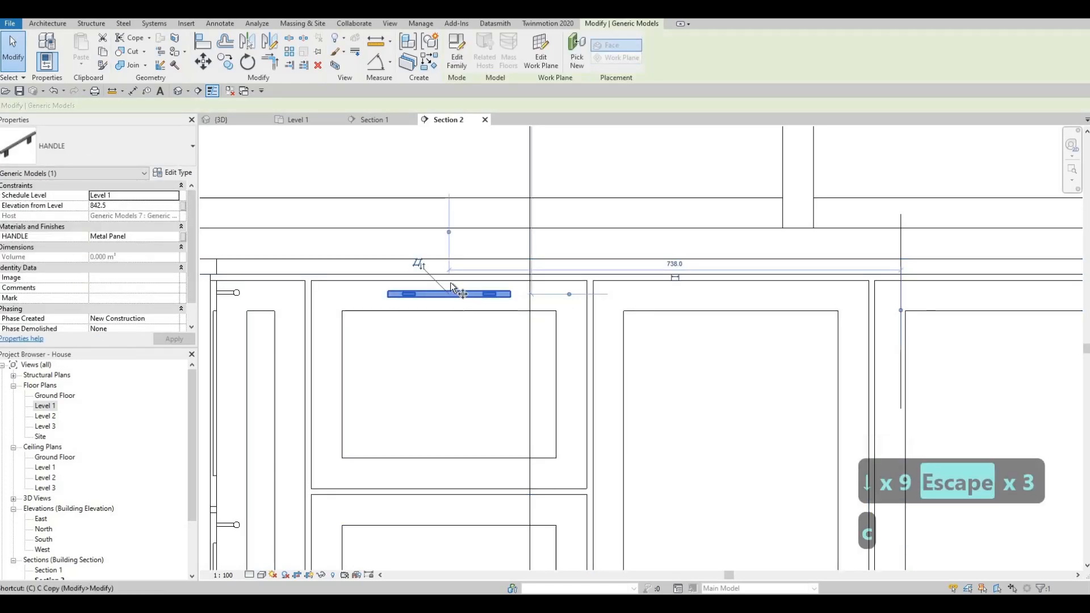
{"action": "key", "text": "o"}
{"action": "left_click", "coordinate": [451, 282]}
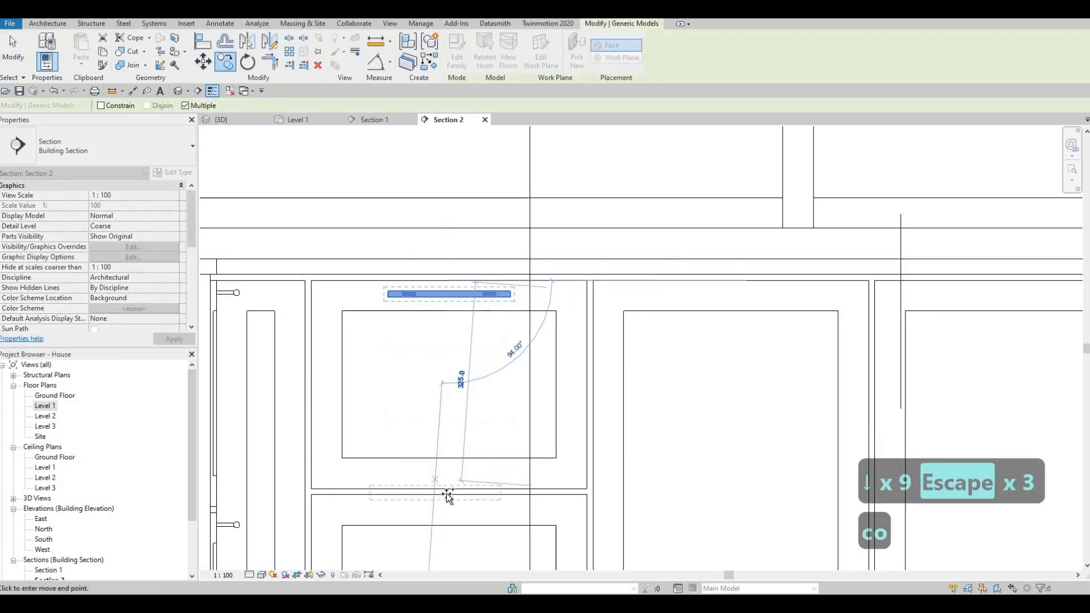
{"action": "left_click", "coordinate": [446, 493]}
- Copy the two-drawer stack's handle to the same upper-edge position on each drawer of the three-drawer stack
{"action": "scroll", "coordinate": [700, 302], "scroll_direction": "down", "scroll_amount": 3}
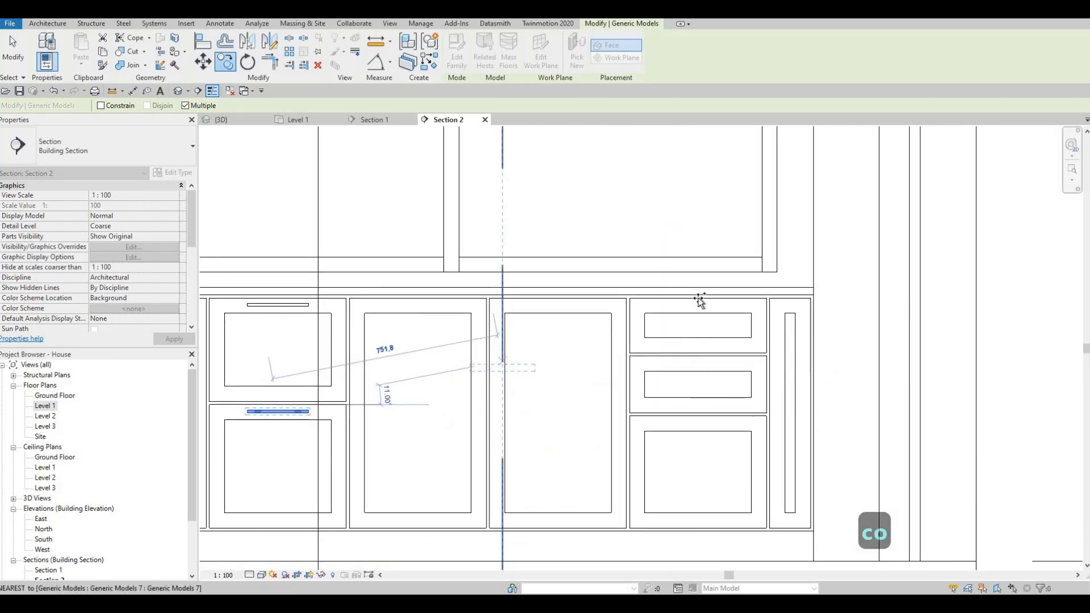
{"action": "left_click", "coordinate": [700, 303]}
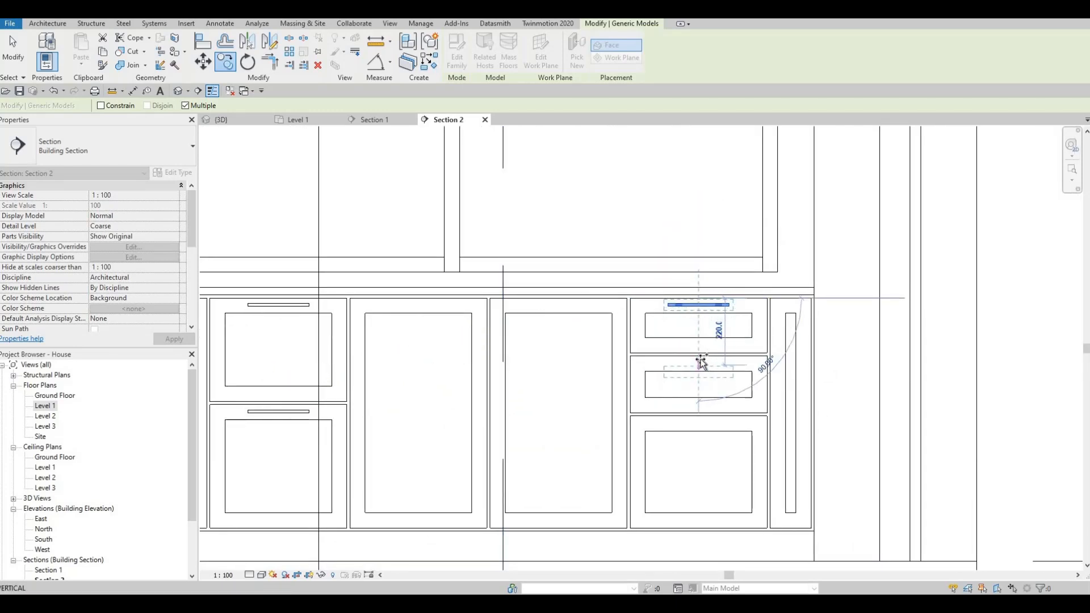
{"action": "left_click", "coordinate": [707, 427]}
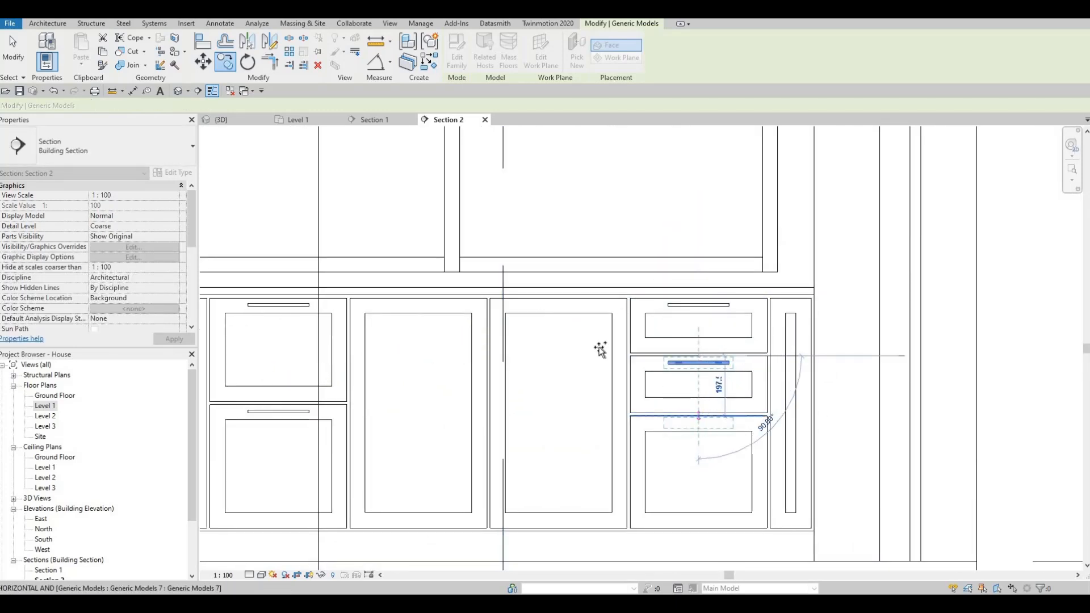
{"action": "scroll", "coordinate": [600, 348], "scroll_direction": "down", "scroll_amount": 1}
{"action": "key", "text": "Escape"}
{"action": "key", "text": "Escape"}
{"action": "key", "text": "Escape"}
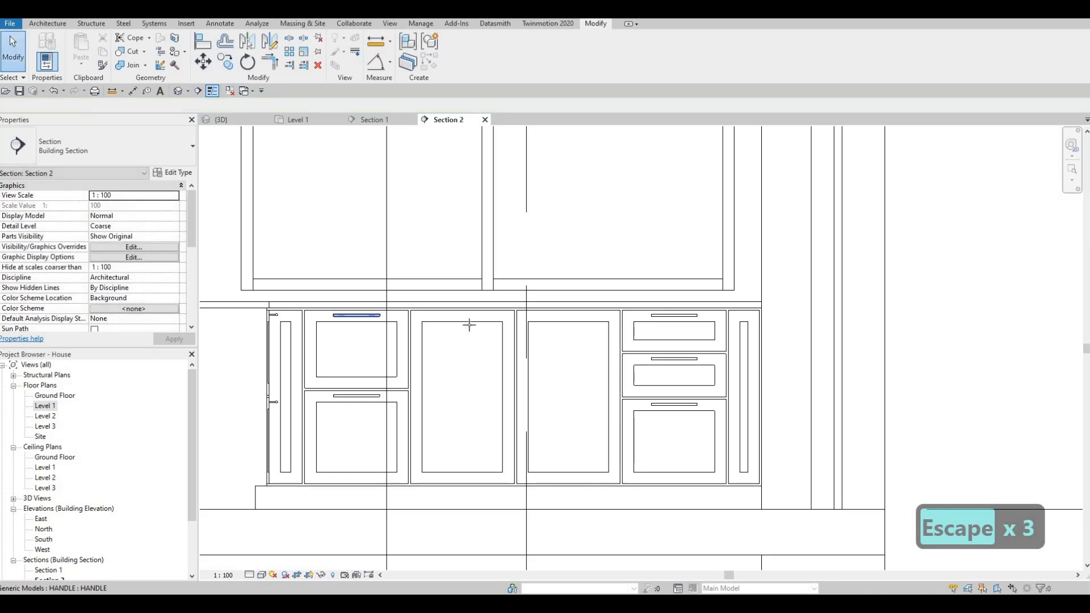
- Create similar HANDLE components and place them vertically on the facing stiles of the two middle doors, near their upper corners
{"action": "left_click", "coordinate": [470, 325]}
{"action": "key", "text": "c"}
{"action": "key", "text": "s"}
{"action": "scroll", "coordinate": [539, 358], "scroll_direction": "up", "scroll_amount": 4}
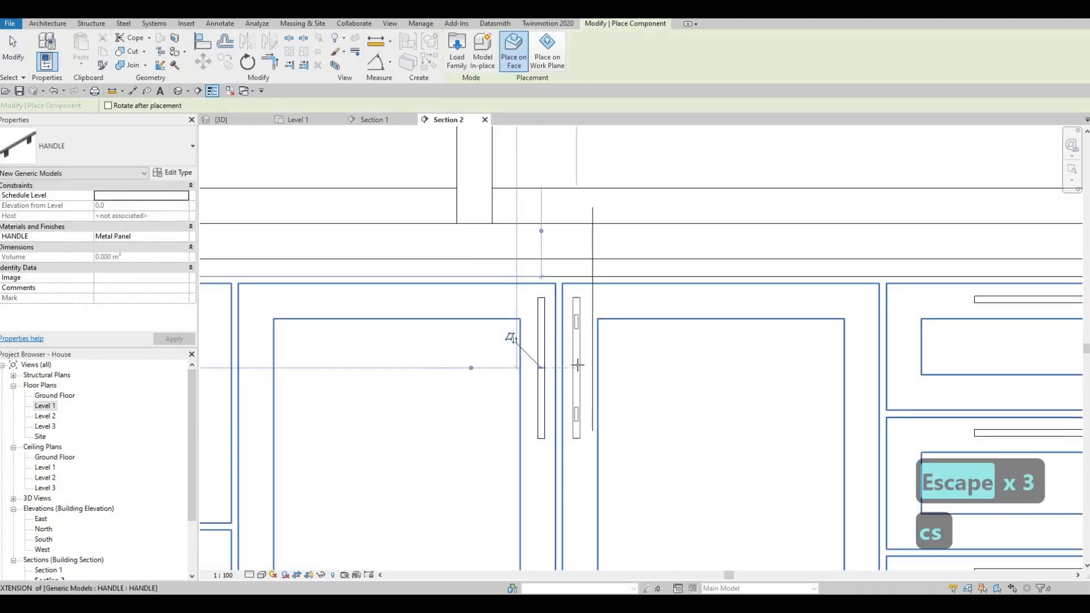
{"action": "left_click", "coordinate": [551, 364]}
{"action": "scroll", "coordinate": [522, 374], "scroll_direction": "down", "scroll_amount": 3}
{"action": "key", "text": "Escape"}
{"action": "key", "text": "Escape"}
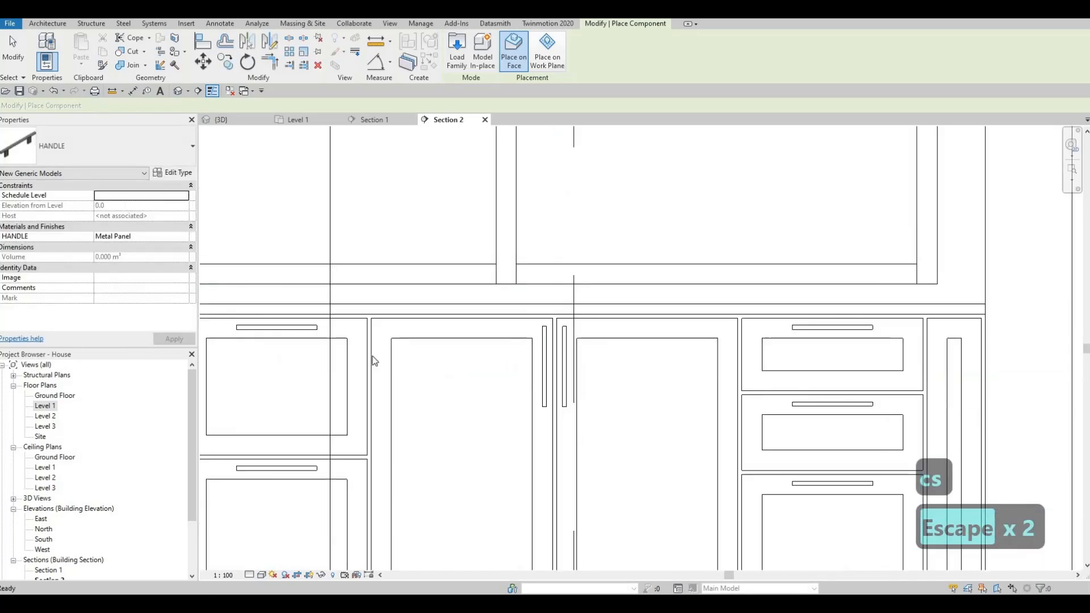
- Examine the finished cabinet handles in the 3D view and inspect the stool side of the kitchen island
{"action": "key", "text": "F1"}
{"action": "scroll", "coordinate": [463, 347], "scroll_direction": "down", "scroll_amount": 4}
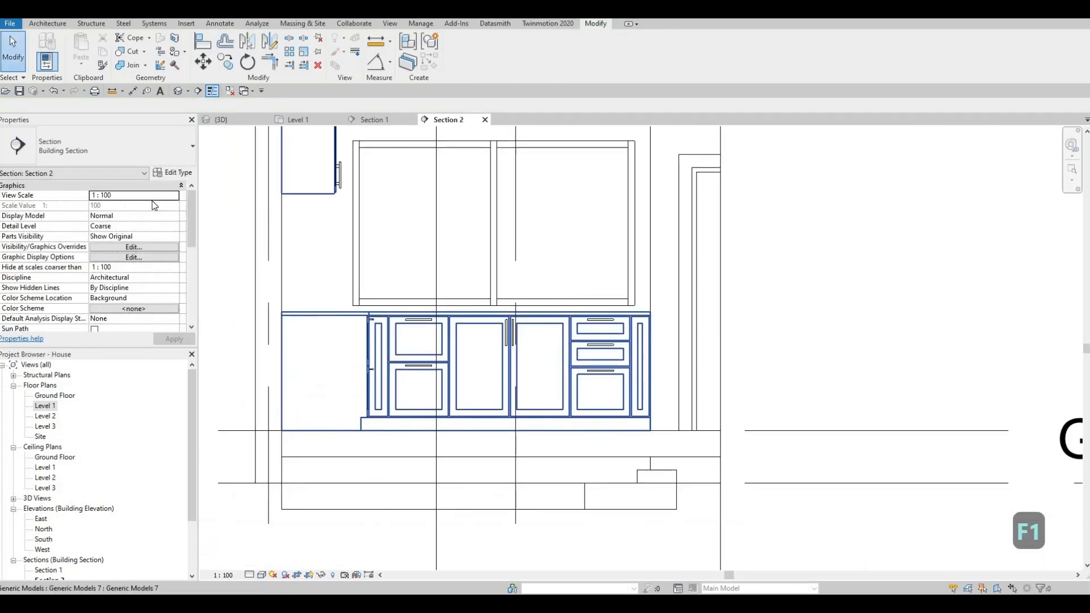
{"action": "key", "text": "F1"}
{"action": "scroll", "coordinate": [368, 318], "scroll_direction": "down", "scroll_amount": 3}
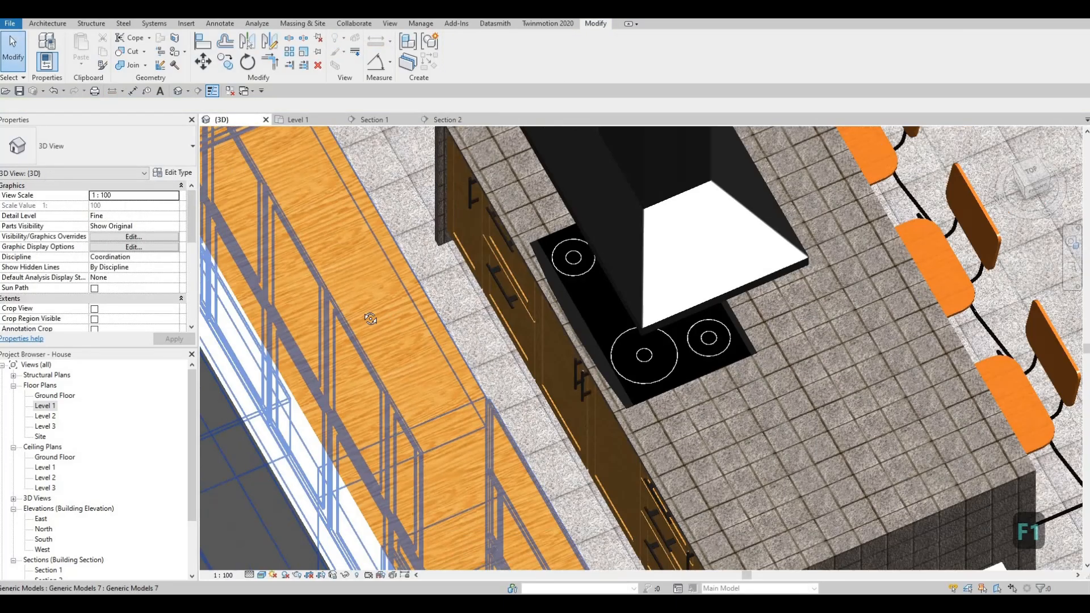
{"action": "mouse_move", "coordinate": [360, 295]}
{"action": "middle_mouse_down", "text": "shift"}
{"action": "mouse_move", "coordinate": [397, 366]}
{"action": "mouse_move", "coordinate": [312, 270]}
{"action": "mouse_move", "coordinate": [370, 298]}
{"action": "middle_mouse_up", "text": "shift"}
{"action": "middle_click_drag", "start_coordinate": [377, 369], "coordinate": [383, 421]}
{"action": "scroll", "coordinate": [405, 318], "scroll_direction": "down", "scroll_amount": 1}
{"action": "middle_click_drag", "start_coordinate": [405, 318], "coordinate": [362, 336]}
{"action": "scroll", "coordinate": [362, 336], "scroll_direction": "down", "scroll_amount": 1}
{"action": "middle_click_drag", "start_coordinate": [440, 435], "coordinate": [394, 413], "text": "shift"}
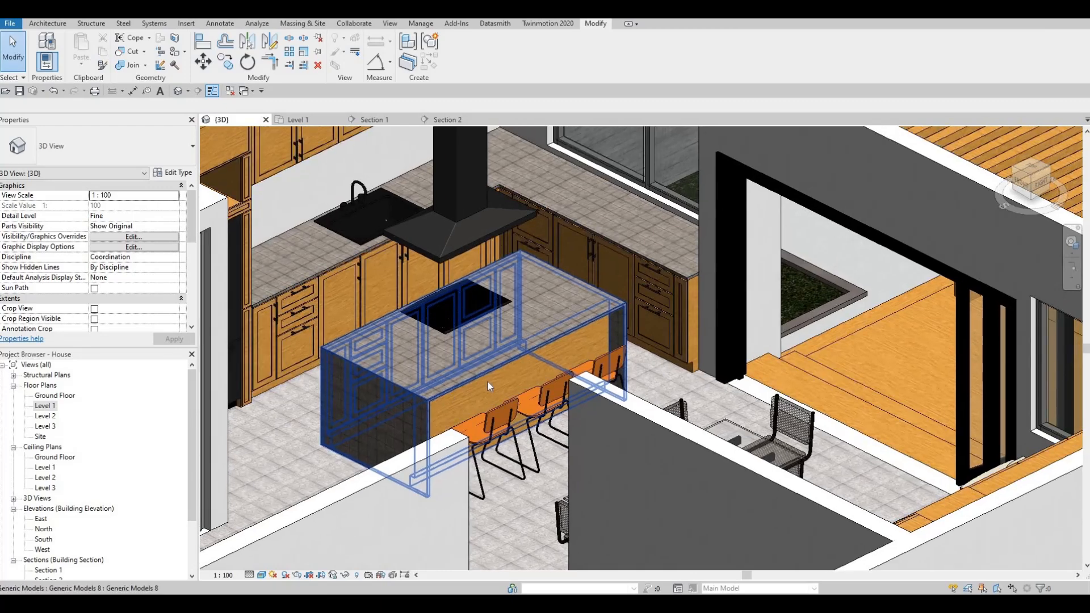
{"action": "middle_click_drag", "start_coordinate": [502, 450], "coordinate": [484, 402], "text": "shift"}
{"action": "scroll", "coordinate": [499, 451], "scroll_direction": "up", "scroll_amount": 1}
{"action": "scroll", "coordinate": [423, 397], "scroll_direction": "up", "scroll_amount": 2}
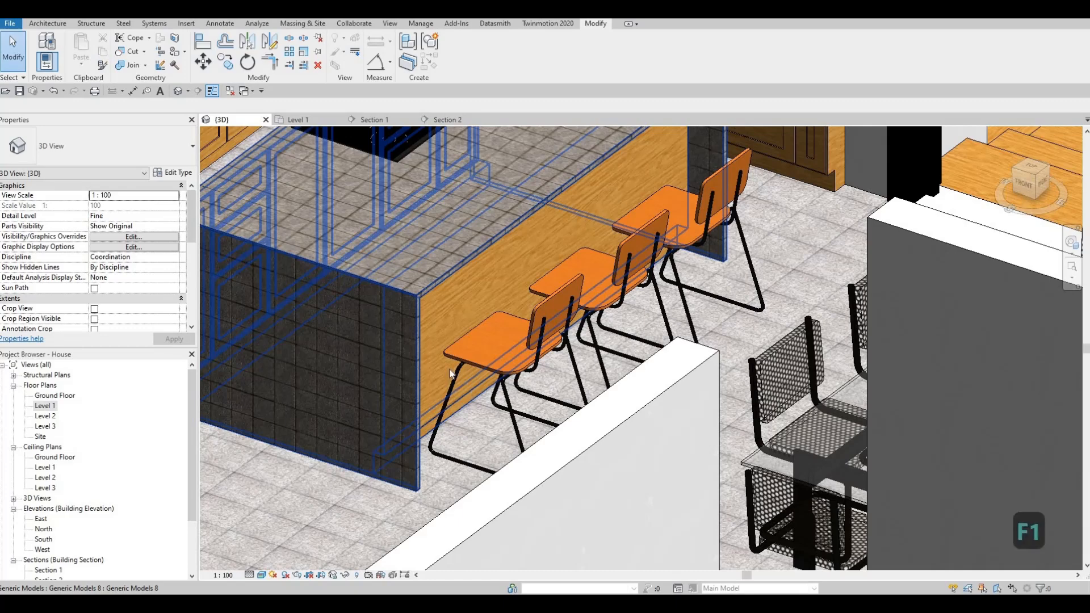
{"action": "middle_click_drag", "start_coordinate": [554, 318], "coordinate": [537, 330]}
{"action": "scroll", "coordinate": [568, 283], "scroll_direction": "down", "scroll_amount": 2}
{"action": "middle_click_drag", "start_coordinate": [477, 375], "coordinate": [12, 483], "text": "shift"}
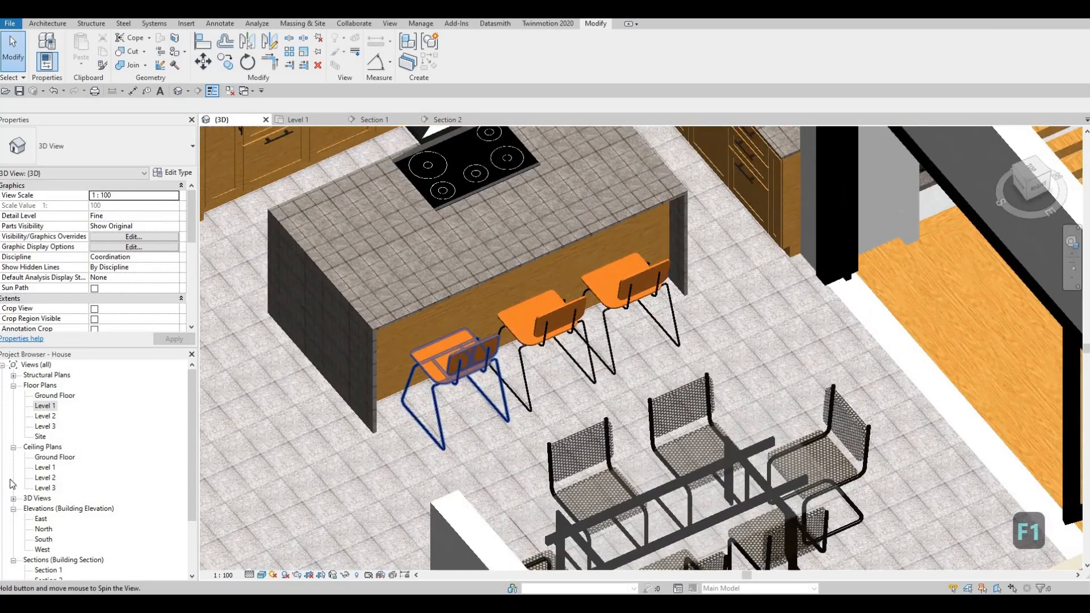
- Open the Level 1 floor plan and create an in-place Generic Models component with the default name
{"action": "double_click", "coordinate": [45, 407]}
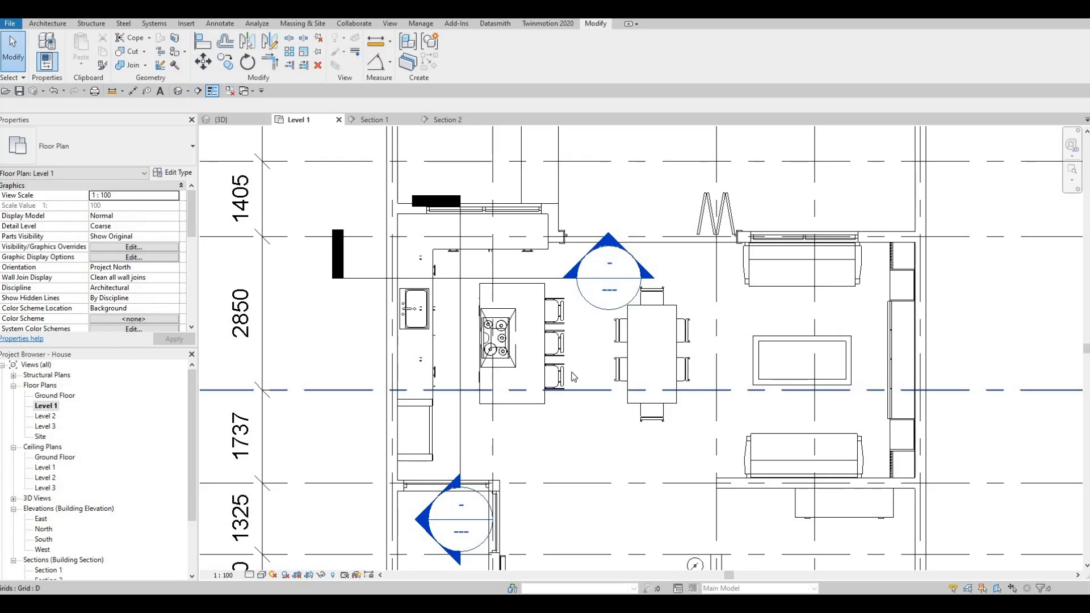
{"action": "scroll", "coordinate": [584, 322], "scroll_direction": "up", "scroll_amount": 2}
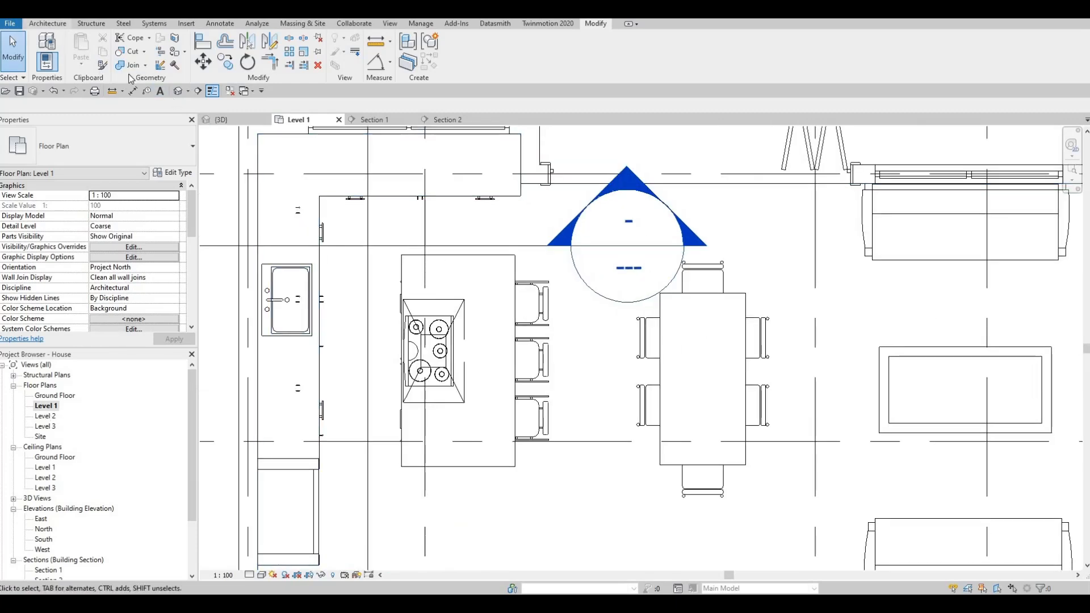
{"action": "left_click", "coordinate": [143, 109]}
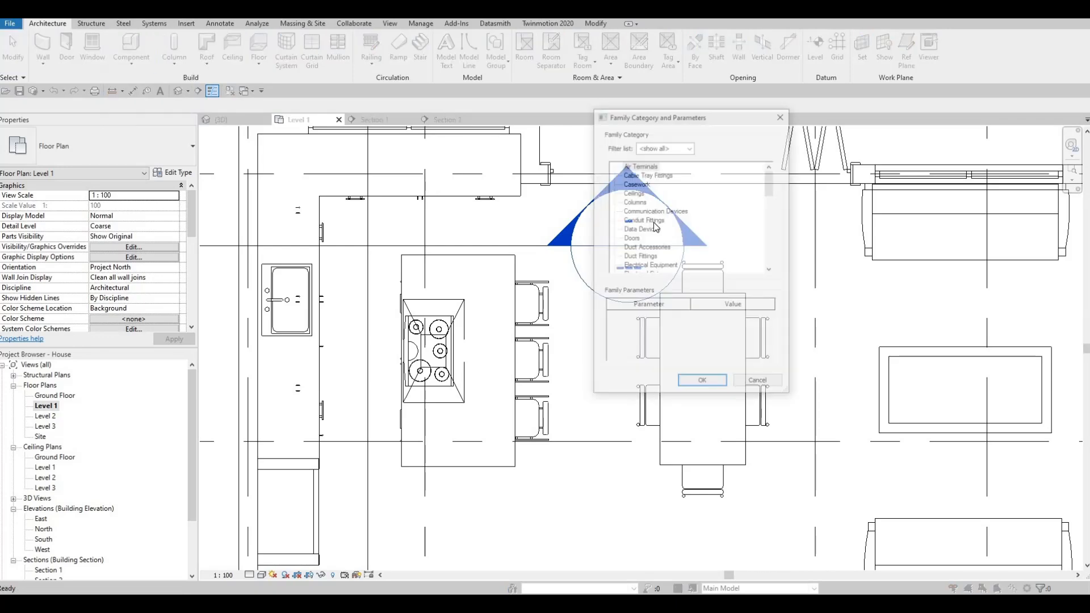
{"action": "scroll", "coordinate": [639, 262], "scroll_direction": "down", "scroll_amount": 2}
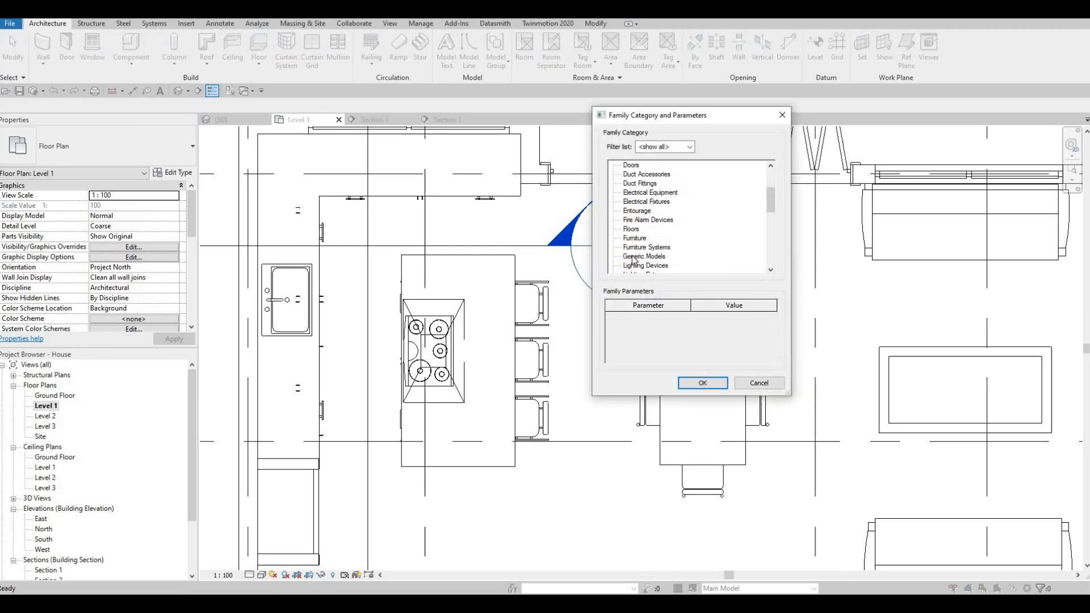
{"action": "left_click", "coordinate": [702, 382]}
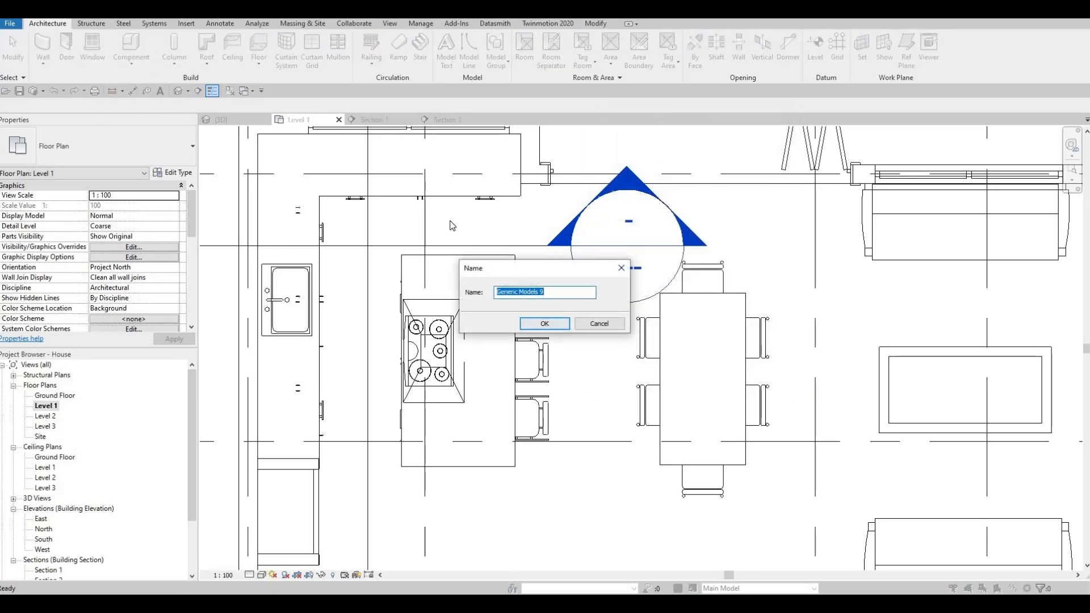
{"action": "key", "text": "Return"}
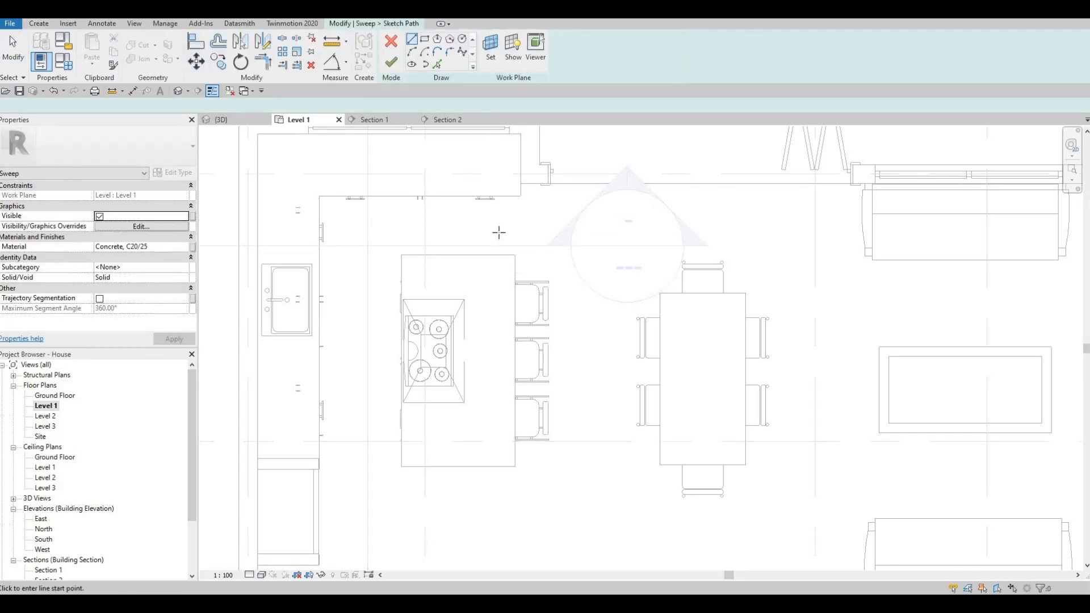
- Start a sweep path with a narrow rectangle along the island's stool side, and delete the rectangle's long inner line
{"action": "scroll", "coordinate": [524, 271], "scroll_direction": "up", "scroll_amount": 5}
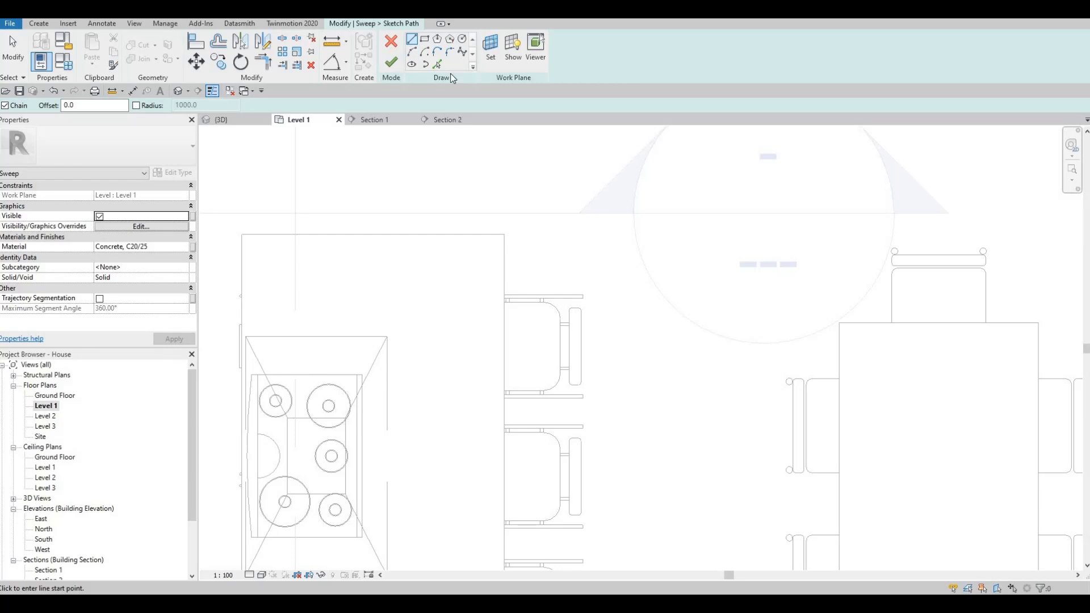
{"action": "left_click", "coordinate": [480, 261]}
{"action": "middle_click_drag", "start_coordinate": [550, 454], "coordinate": [524, 309]}
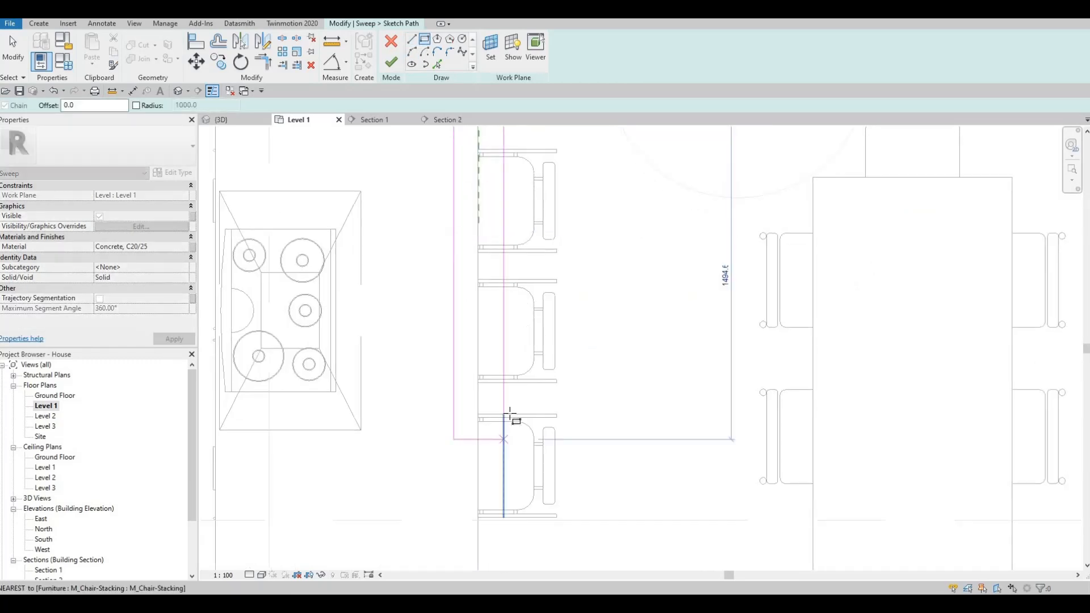
{"action": "middle_click_drag", "start_coordinate": [507, 440], "coordinate": [523, 312]}
{"action": "left_click", "coordinate": [510, 413]}
{"action": "key", "text": "Escape"}
{"action": "key", "text": "Escape"}
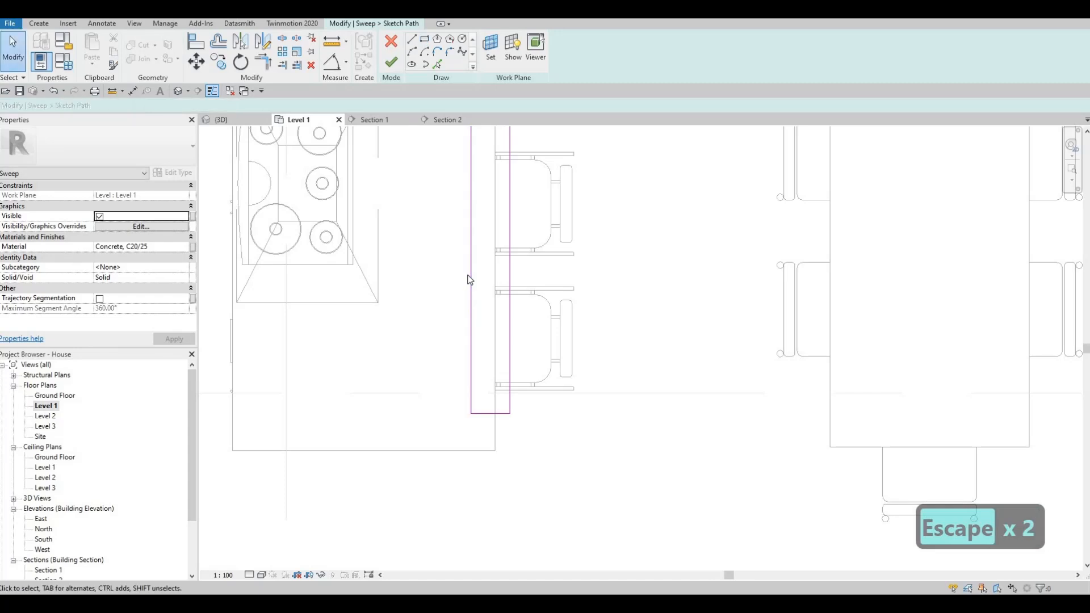
{"action": "left_click", "coordinate": [470, 279]}
{"action": "key", "text": "Delete"}
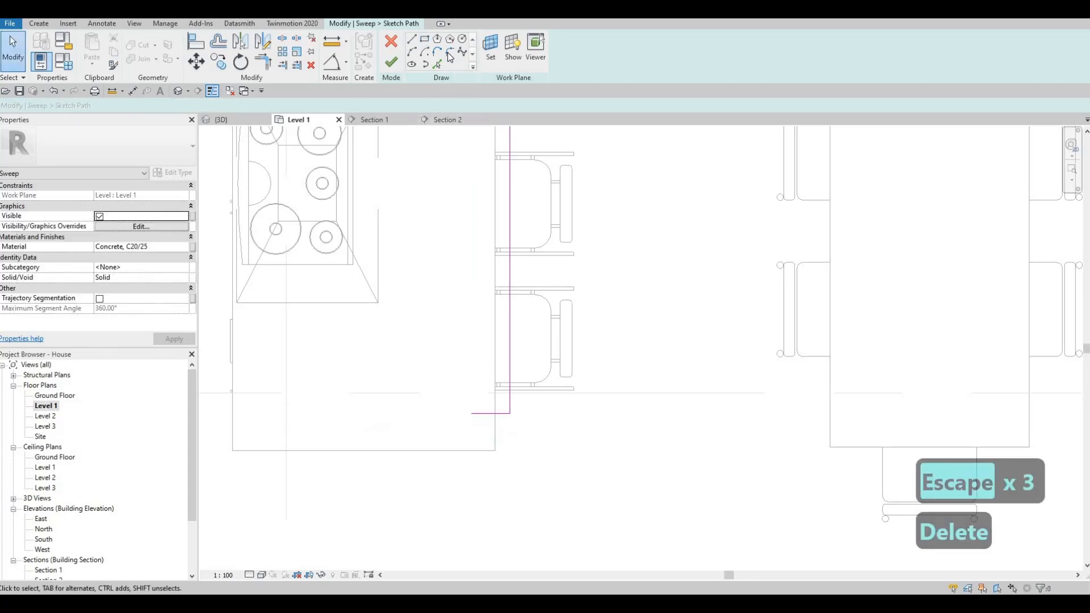
- Round both outer corners of the sweep path with fillet arcs
{"action": "left_click", "coordinate": [510, 409]}
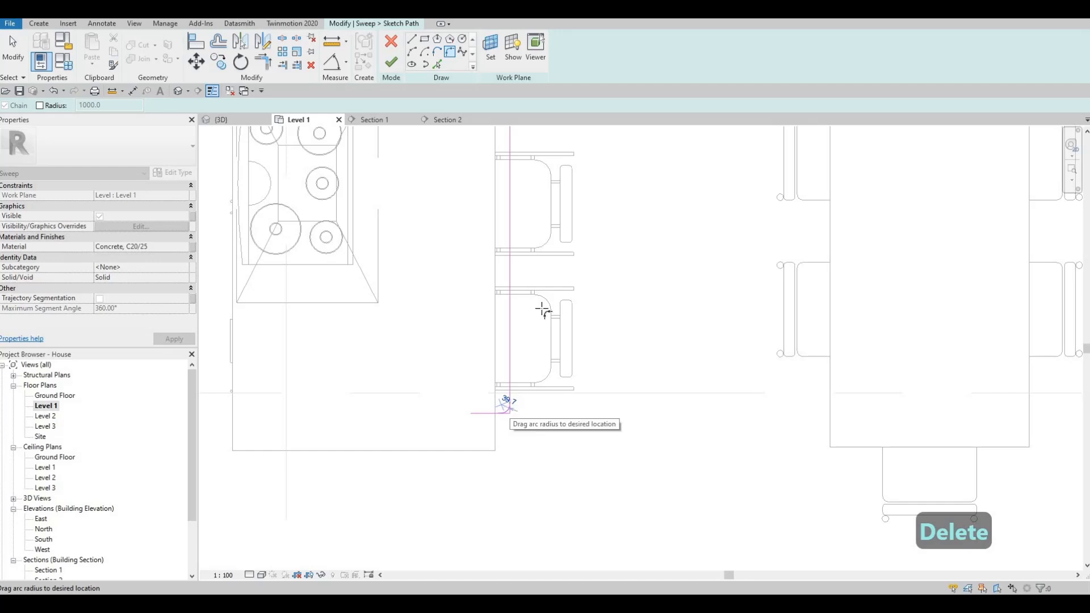
{"action": "left_click", "coordinate": [531, 348]}
{"action": "scroll", "coordinate": [508, 215], "scroll_direction": "down", "scroll_amount": 1}
{"action": "middle_click_drag", "start_coordinate": [508, 215], "coordinate": [513, 357]}
{"action": "scroll", "coordinate": [513, 357], "scroll_direction": "down", "scroll_amount": 2}
{"action": "scroll", "coordinate": [512, 234], "scroll_direction": "up", "scroll_amount": 3}
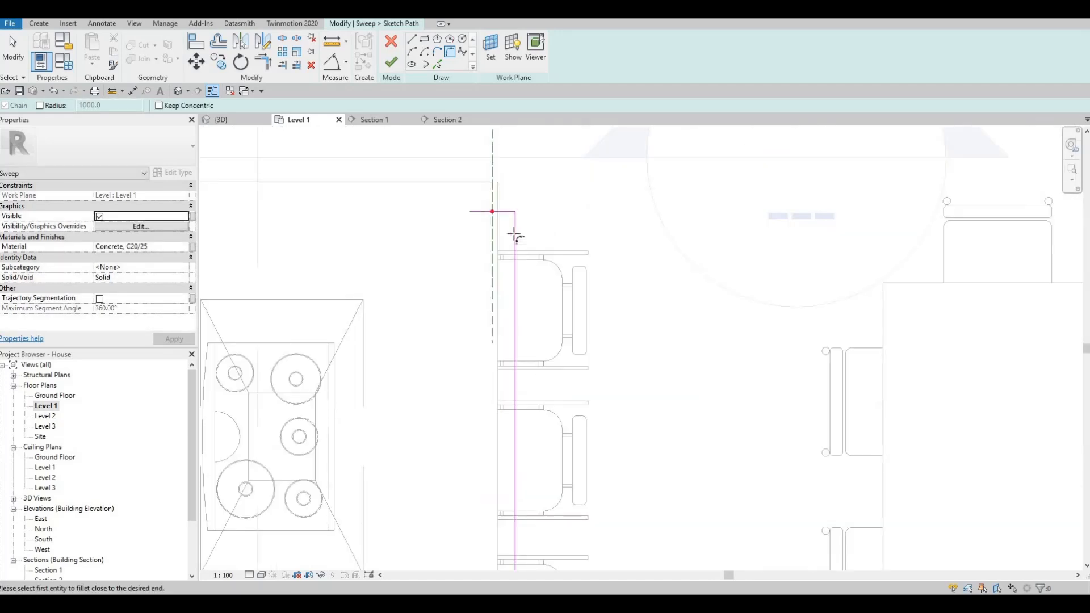
{"action": "left_click", "coordinate": [512, 218]}
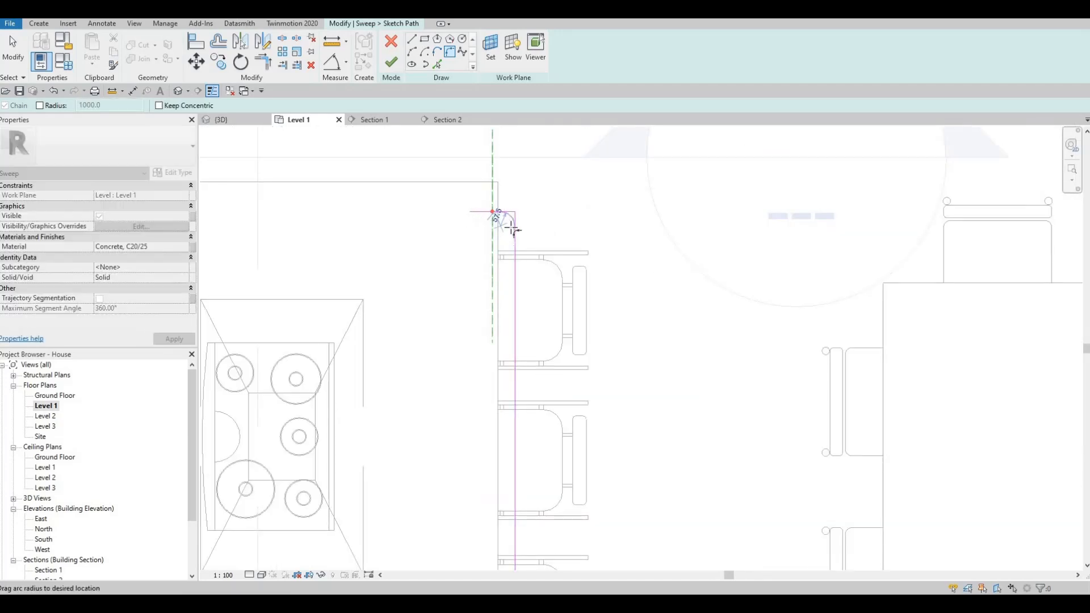
{"action": "left_click", "coordinate": [513, 230]}
{"action": "scroll", "coordinate": [513, 222], "scroll_direction": "up", "scroll_amount": 2}
{"action": "key", "text": "Escape"}
{"action": "key", "text": "Escape"}
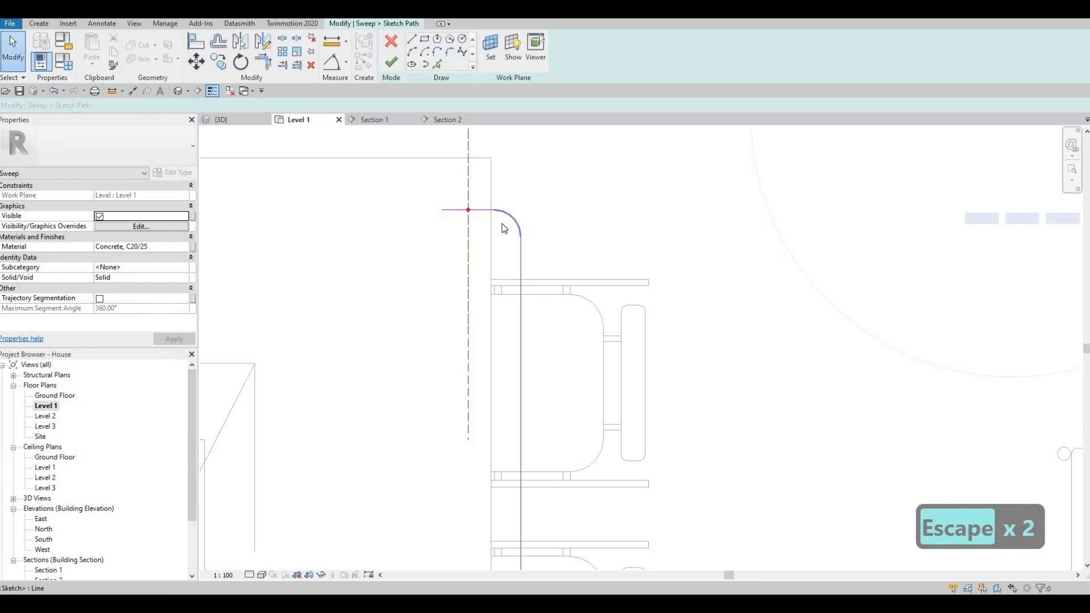
- Set the fillet radius at the path's upper corner in plan to 40 and finish the sweep path
{"action": "left_click", "coordinate": [505, 228]}
{"action": "type", "text": "40"}
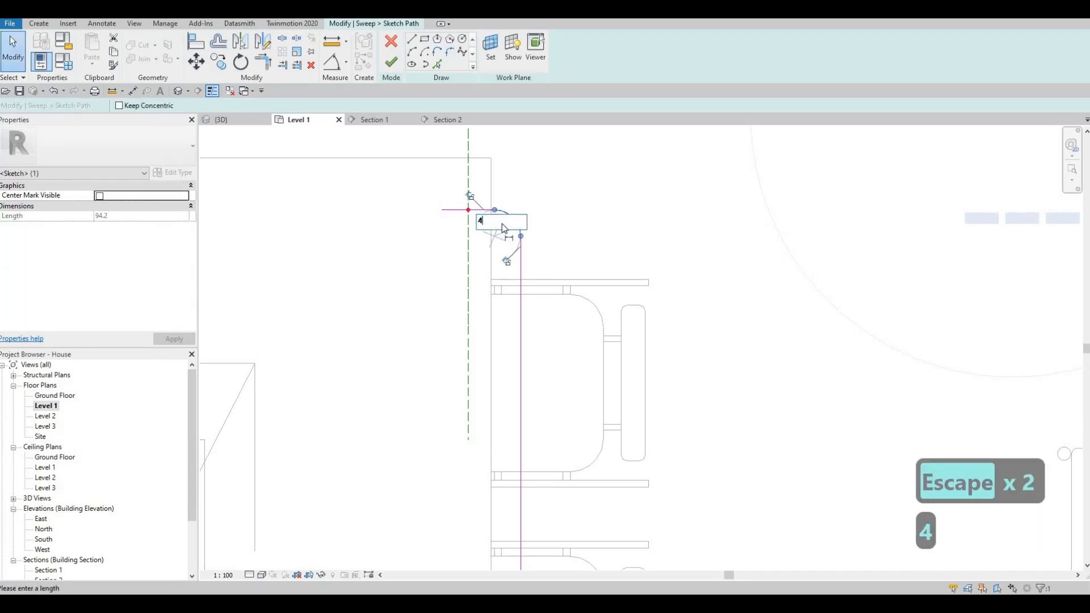
{"action": "key", "text": "Return"}
{"action": "key", "text": "Escape"}
{"action": "key", "text": "Escape"}
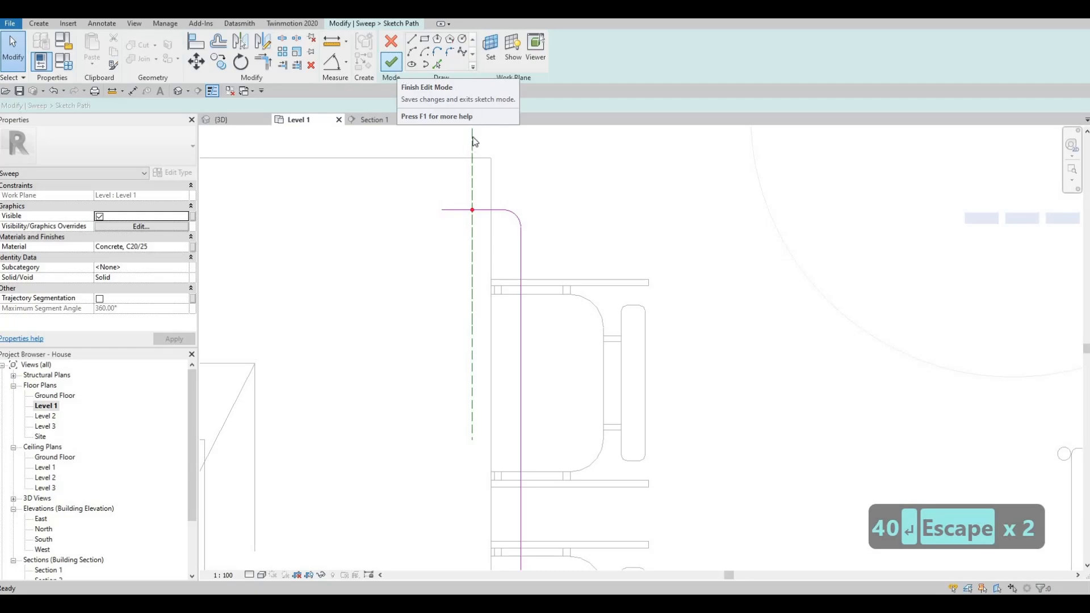
{"action": "left_click", "coordinate": [391, 61]}
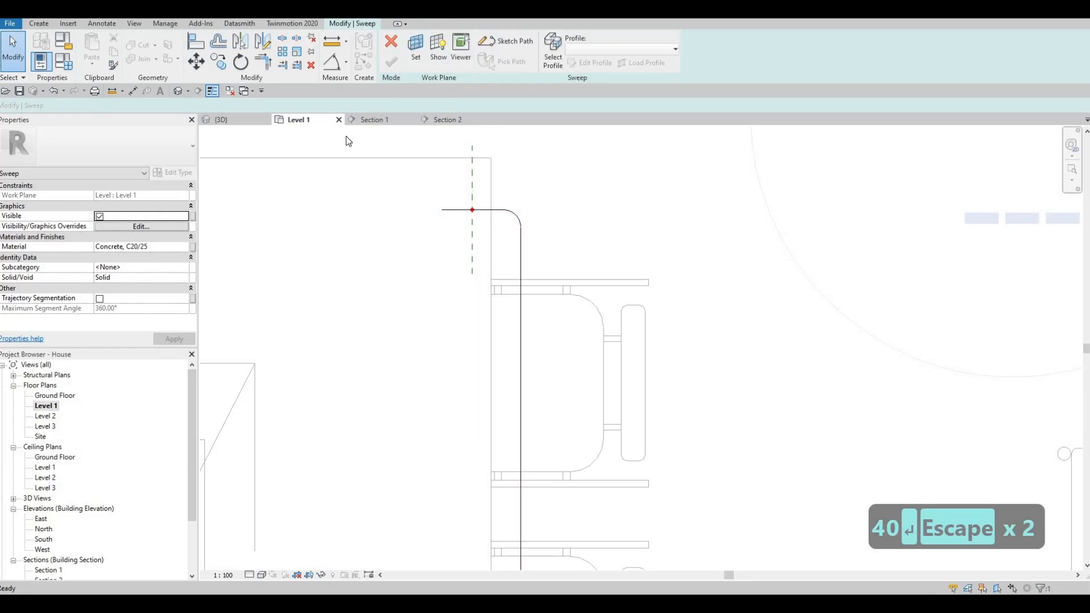
- Edit the sweep profile in the 3D view and sketch a small circle centred on the path's profile reference point
{"action": "left_click", "coordinate": [222, 121]}
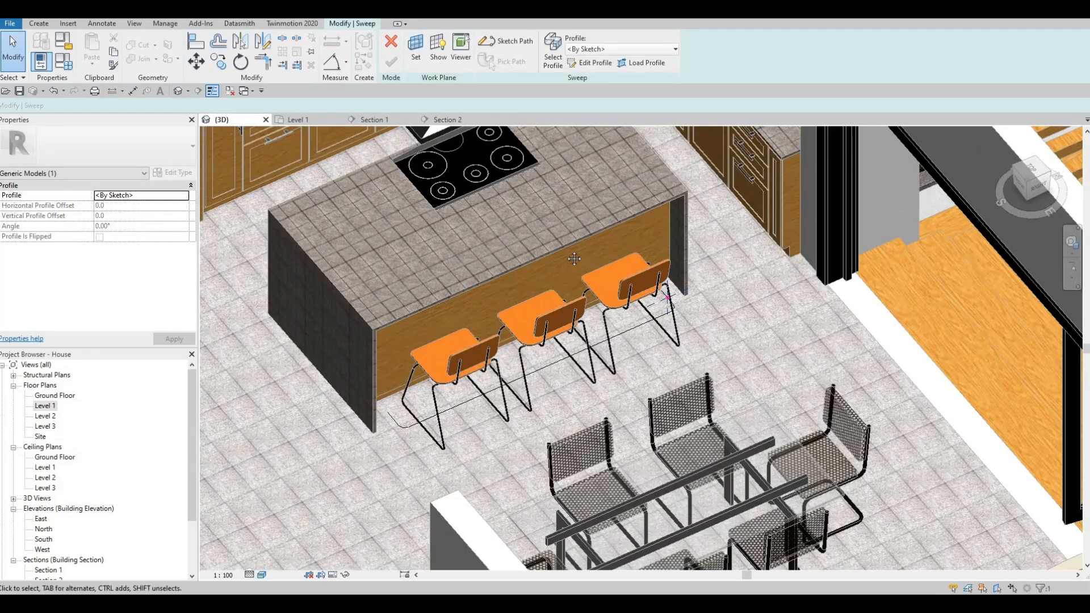
{"action": "middle_click_drag", "start_coordinate": [573, 259], "coordinate": [671, 295], "text": "shift"}
{"action": "scroll", "coordinate": [671, 294], "scroll_direction": "up", "scroll_amount": 4}
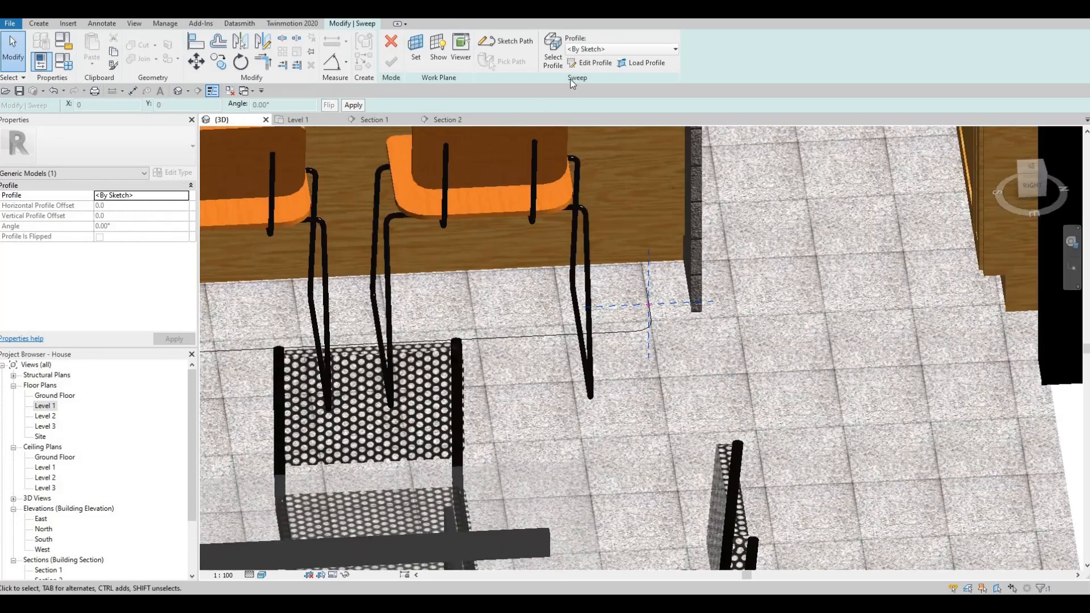
{"action": "left_click", "coordinate": [589, 63]}
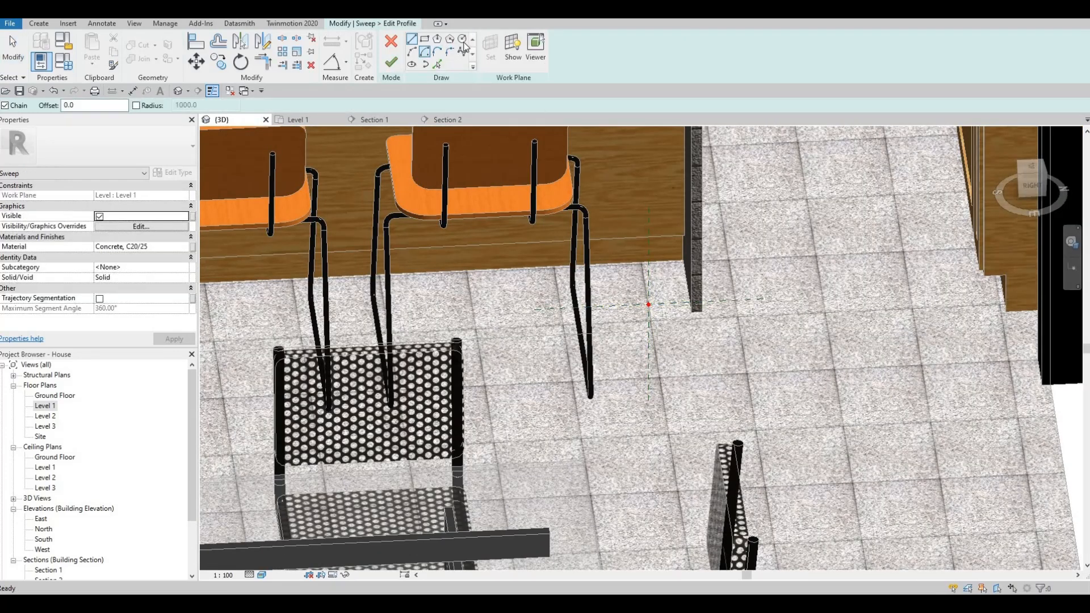
{"action": "scroll", "coordinate": [649, 310], "scroll_direction": "up", "scroll_amount": 2}
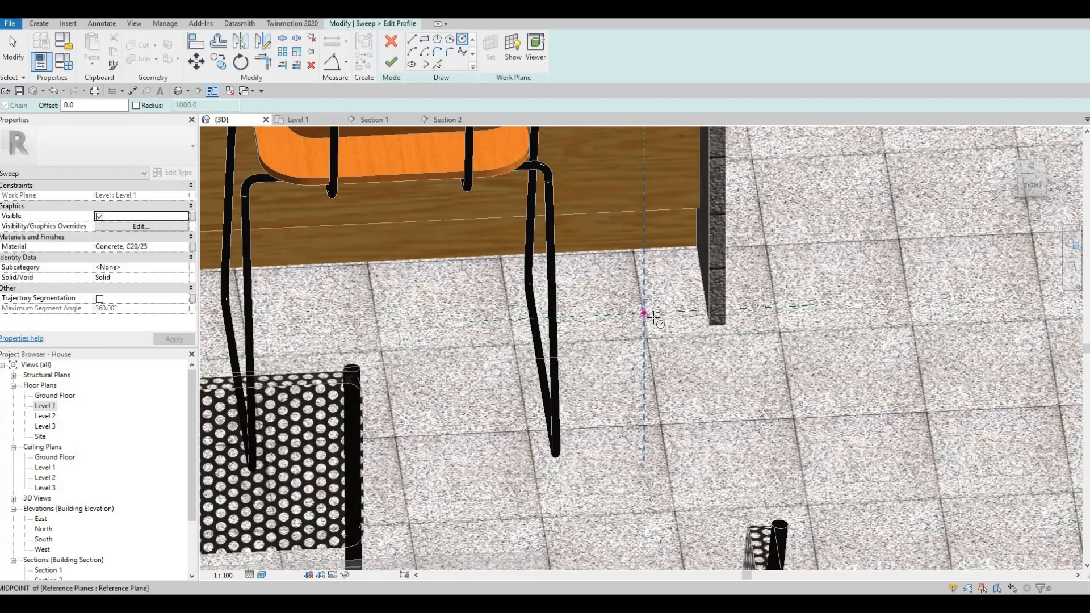
{"action": "key", "text": "Escape"}
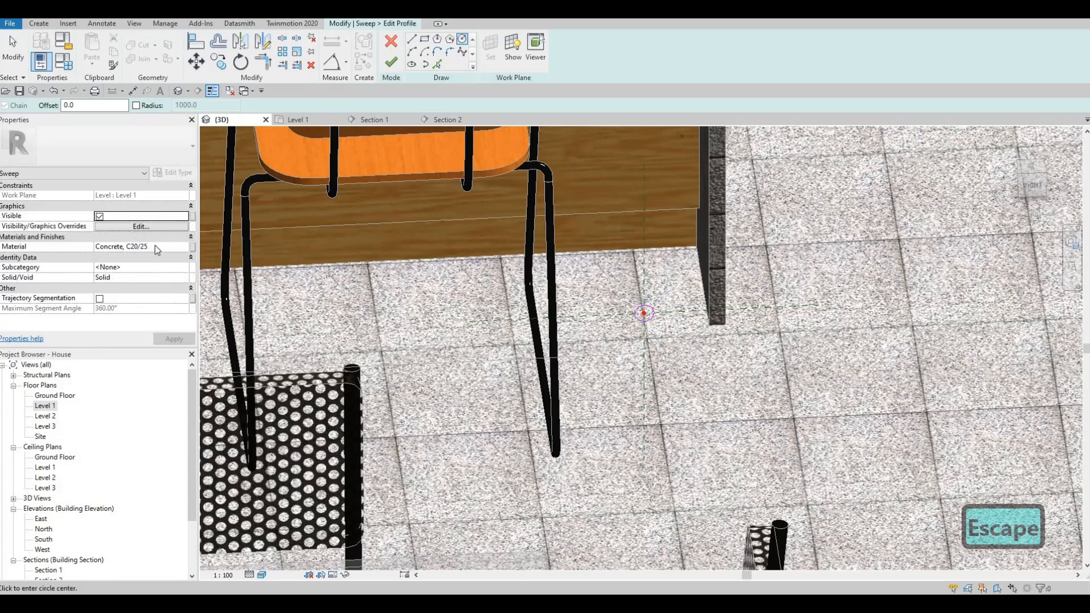
- Assign the sweep the material Aluminum 1100-H14 from the Metal category of the AEC Materials library
{"action": "left_click", "coordinate": [185, 247]}
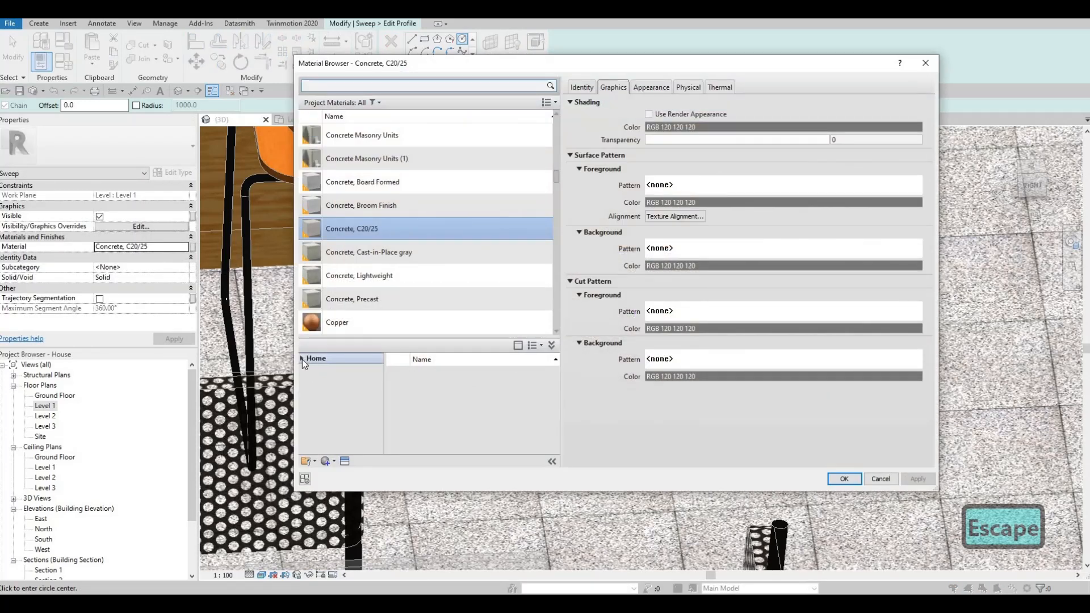
{"action": "scroll", "coordinate": [374, 317], "scroll_direction": "down", "scroll_amount": 1}
{"action": "left_click", "coordinate": [367, 324]}
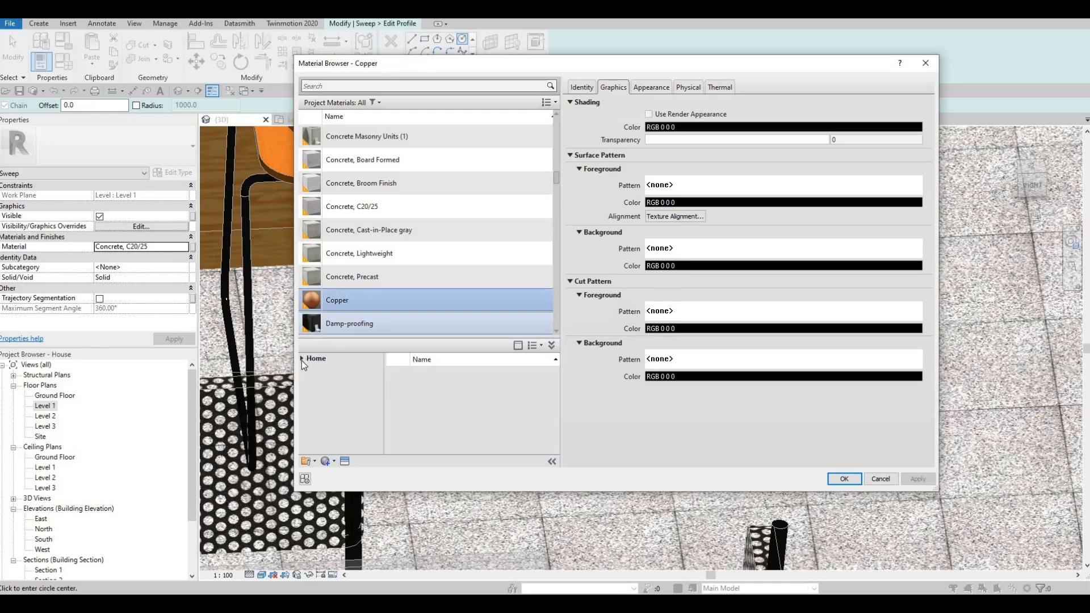
{"action": "left_click", "coordinate": [302, 360]}
{"action": "left_click", "coordinate": [306, 381]}
{"action": "left_click", "coordinate": [306, 380]}
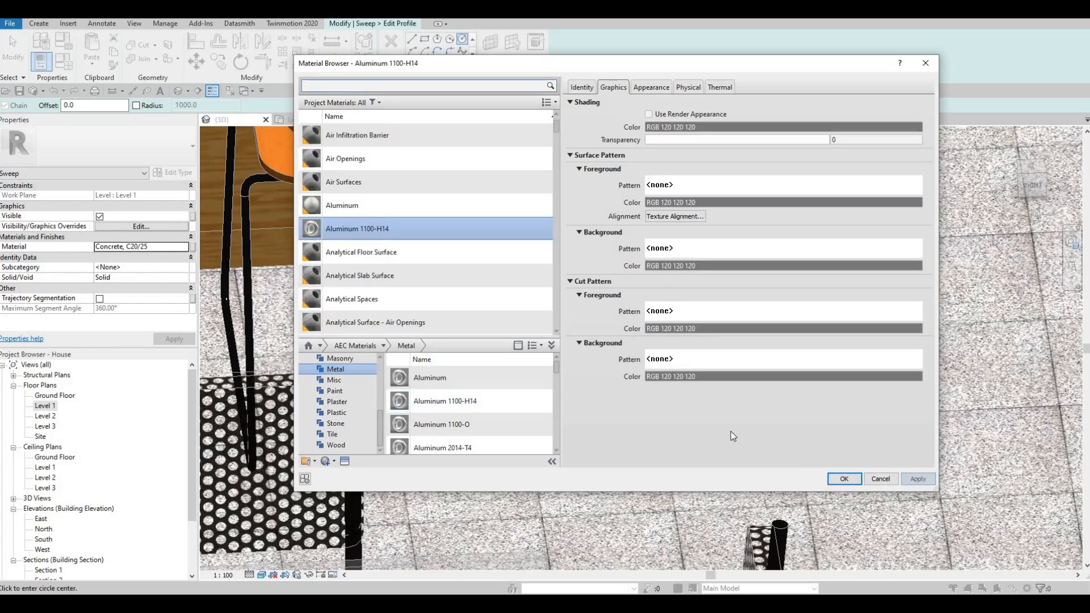
{"action": "key", "text": "Return"}
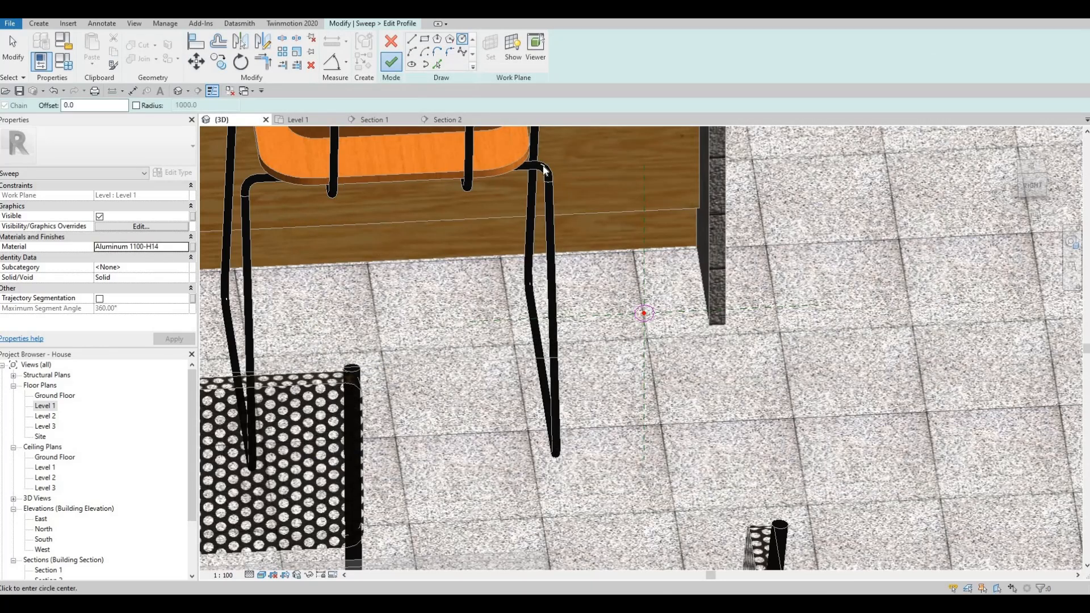
- Finish the circular profile sketch and complete the sweep along the island's stool side
{"action": "left_click", "coordinate": [391, 61]}
{"action": "left_click", "coordinate": [391, 61]}
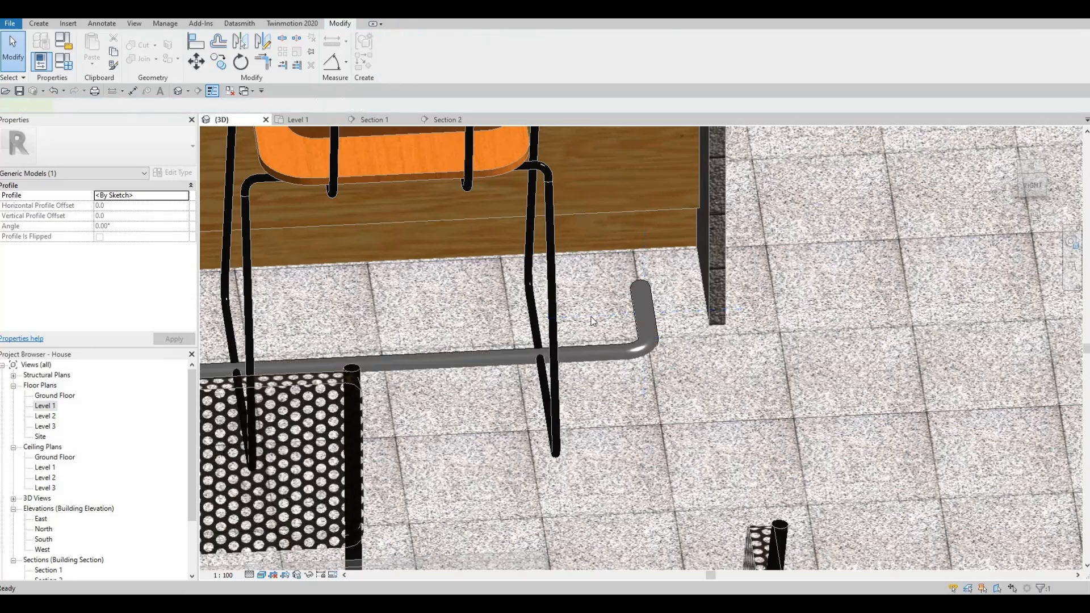
{"action": "middle_click_drag", "start_coordinate": [734, 357], "coordinate": [766, 310], "text": "shift"}
{"action": "scroll", "coordinate": [766, 310], "scroll_direction": "down", "scroll_amount": 1}
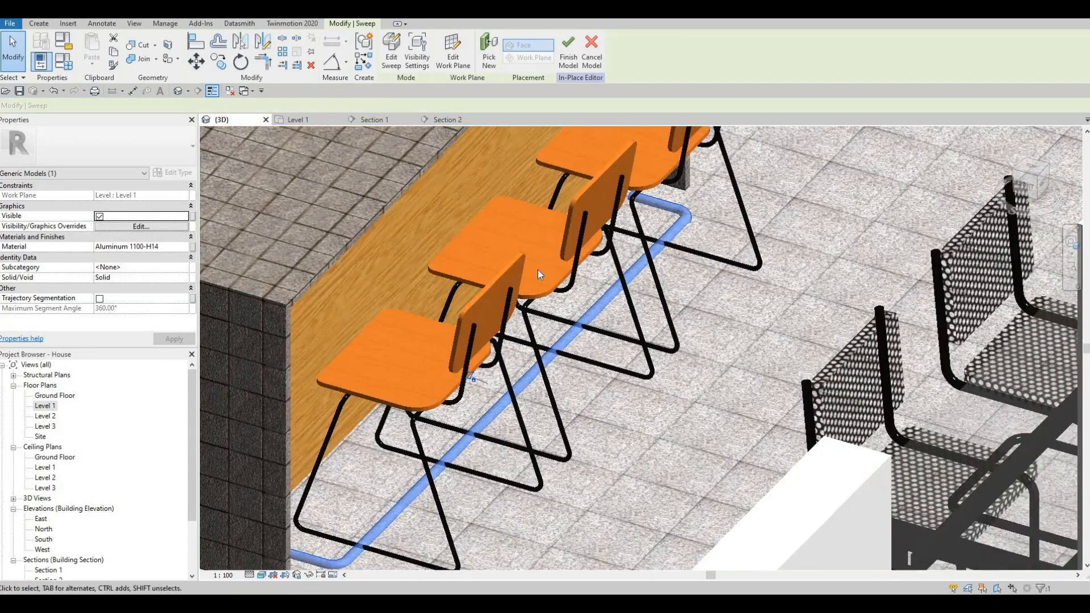
- Check the rail in the Level 1 plan and the 3D view, and finish the in-place model
{"action": "left_click", "coordinate": [305, 118]}
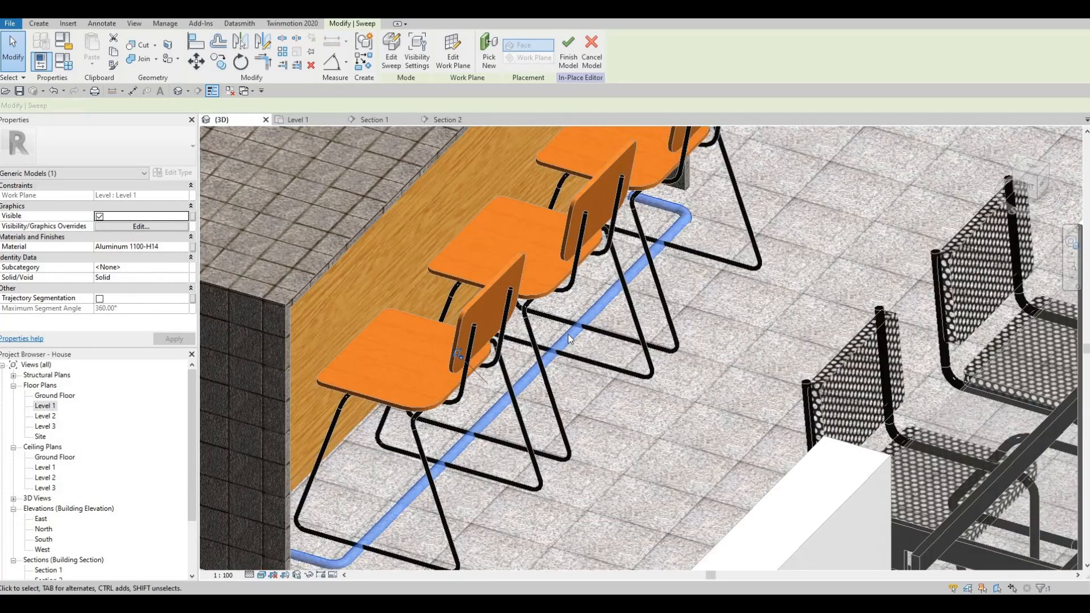
{"action": "key", "text": "Escape"}
{"action": "key", "text": "Escape"}
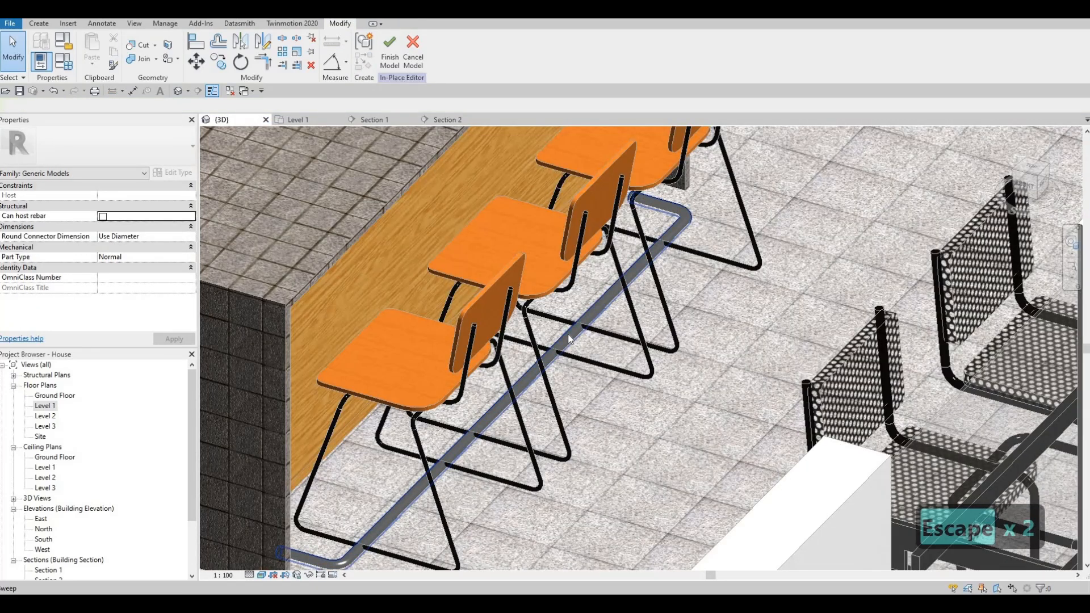
{"action": "left_click", "coordinate": [569, 335]}
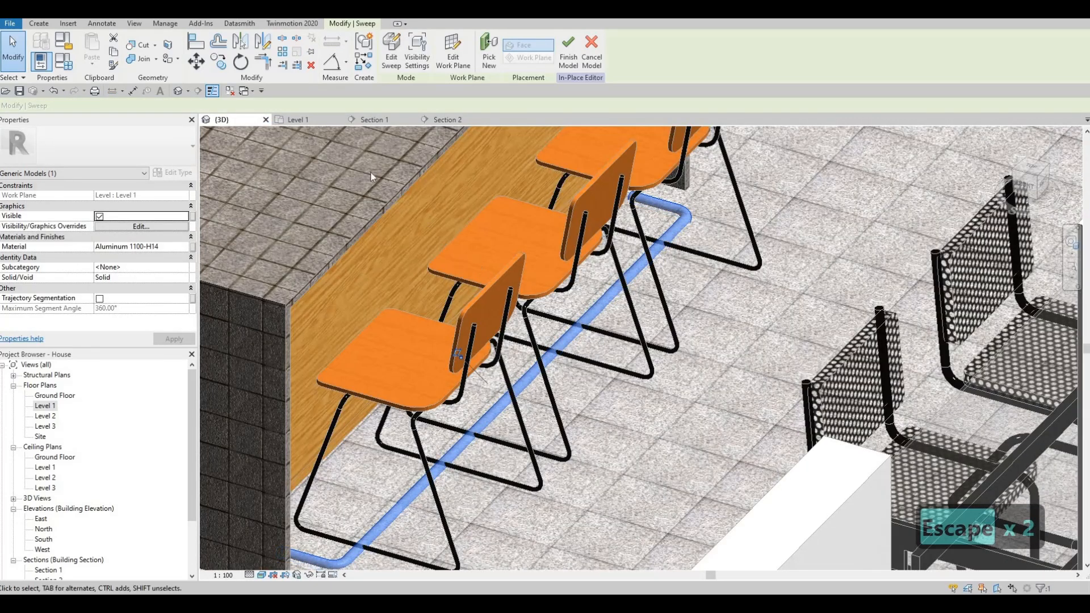
{"action": "scroll", "coordinate": [381, 176], "scroll_direction": "down", "scroll_amount": 3}
{"action": "left_click", "coordinate": [383, 121]}
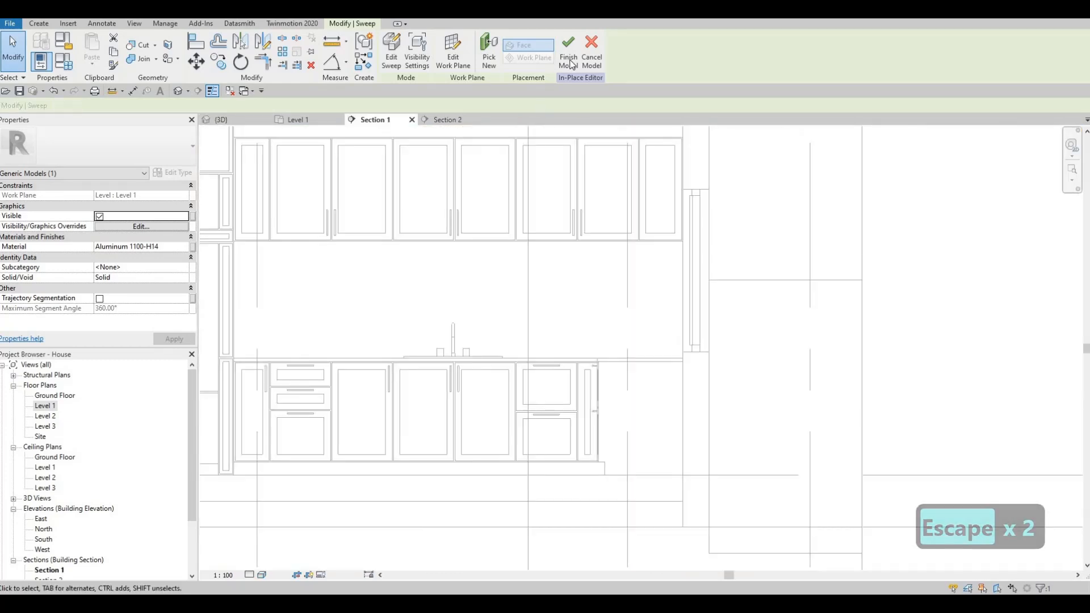
{"action": "left_click", "coordinate": [568, 61]}
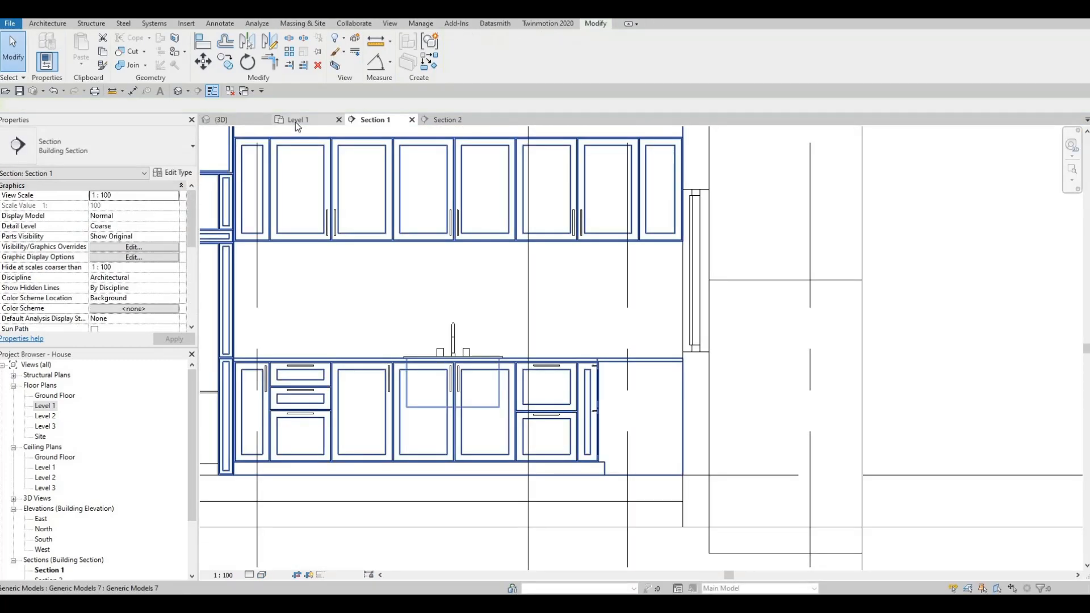
- Move the Section 1 line in the Level 1 plan to the dining side of the island stools and open Section 1
{"action": "scroll", "coordinate": [492, 281], "scroll_direction": "down", "scroll_amount": 6}
{"action": "middle_click_drag", "start_coordinate": [419, 225], "coordinate": [443, 194]}
{"action": "key", "text": "Escape"}
{"action": "scroll", "coordinate": [443, 295], "scroll_direction": "down", "scroll_amount": 3}
{"action": "left_click", "coordinate": [412, 371]}
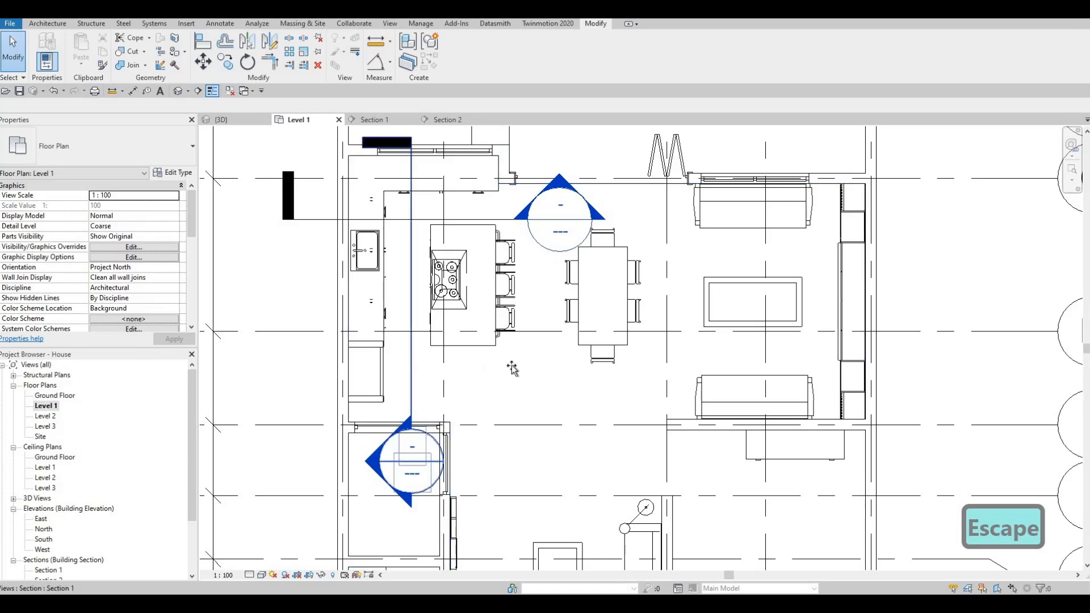
{"action": "left_click_drag", "start_coordinate": [412, 367], "coordinate": [532, 364]}
{"action": "key", "text": "Escape"}
{"action": "key", "text": "Escape"}
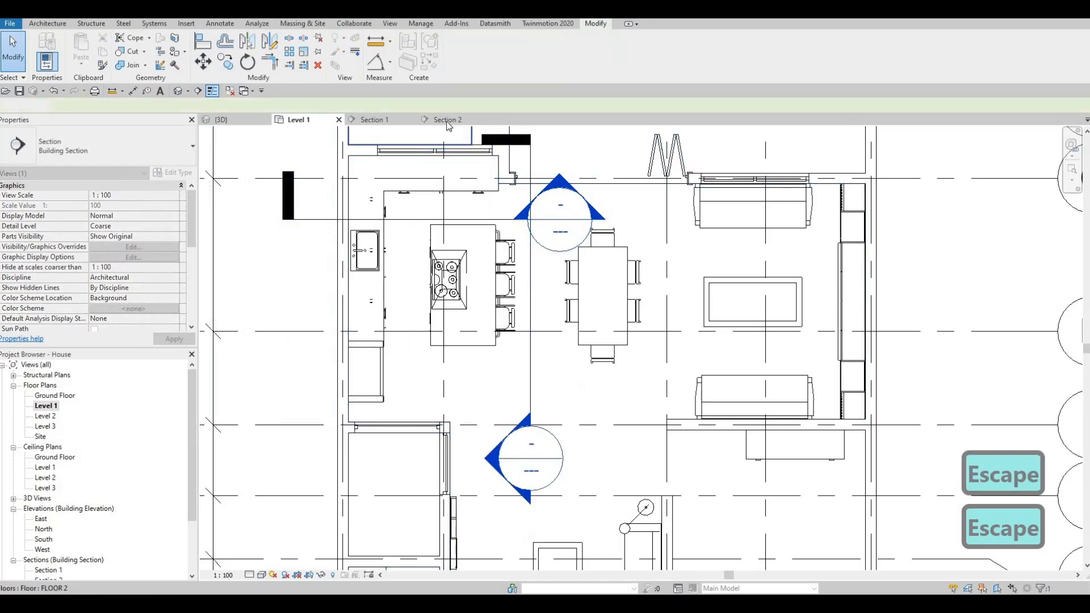
{"action": "left_click", "coordinate": [393, 117]}
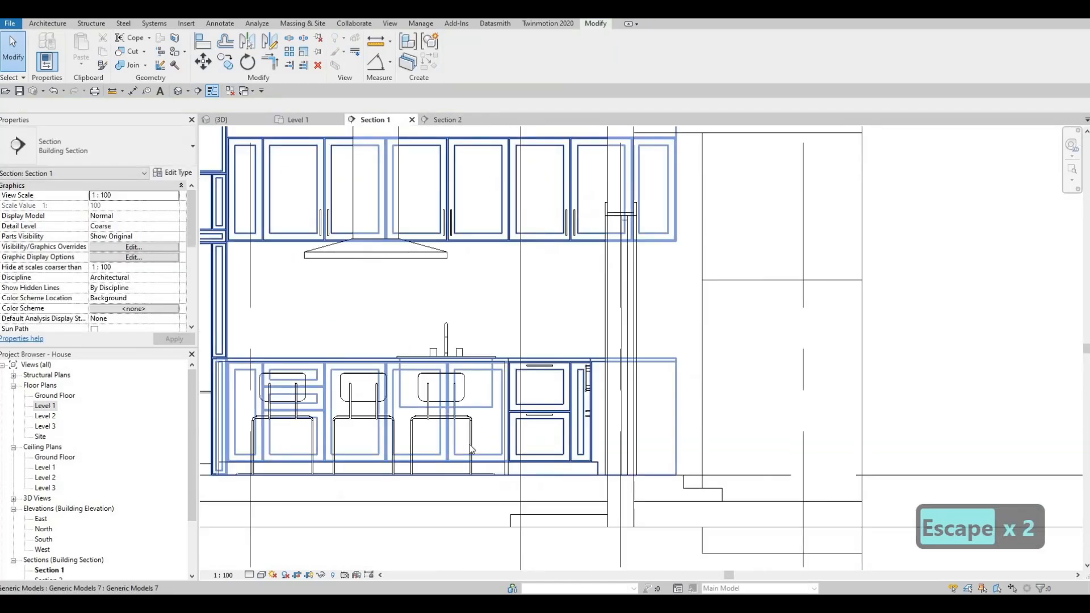
{"action": "scroll", "coordinate": [477, 462], "scroll_direction": "up", "scroll_amount": 2}
{"action": "key", "text": "Escape"}
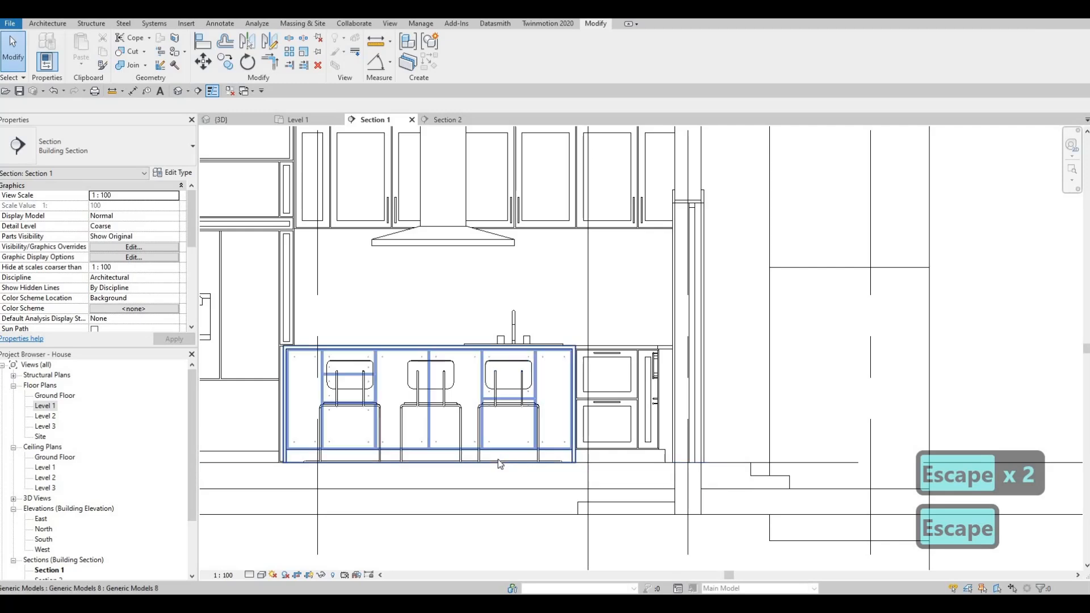
- Try to nudge the finished rail upward as a whole model in Section 1
{"action": "key", "text": "Tab"}
{"action": "left_click", "coordinate": [498, 460]}
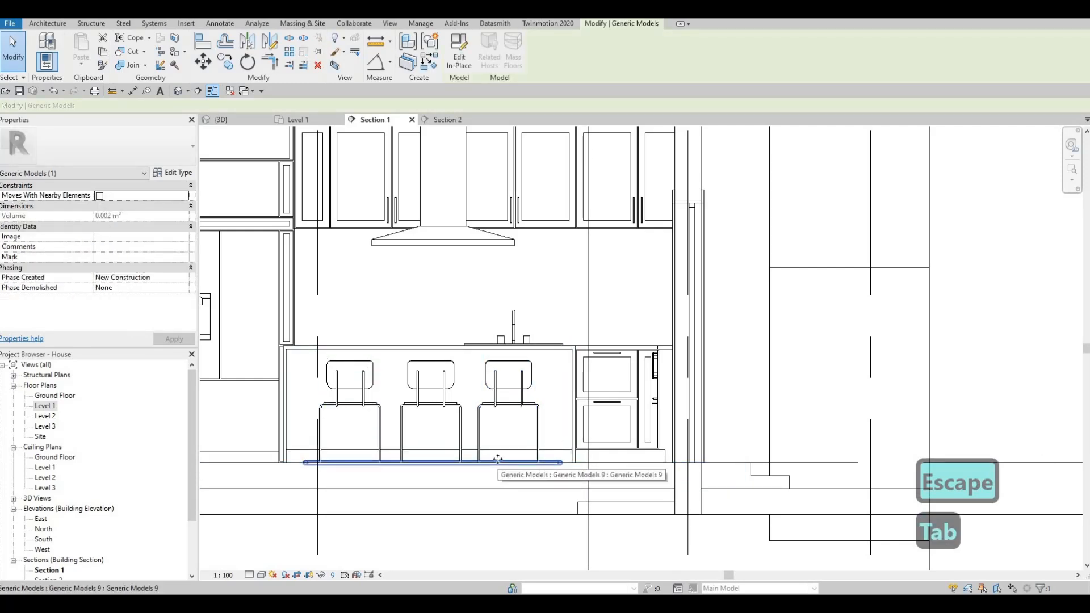
{"action": "key", "text": "Up"}
{"action": "key", "text": "Up"}
{"action": "key", "text": "Up"}
{"action": "key", "text": "Up"}
{"action": "key", "text": "Up"}
{"action": "key", "text": "Escape"}
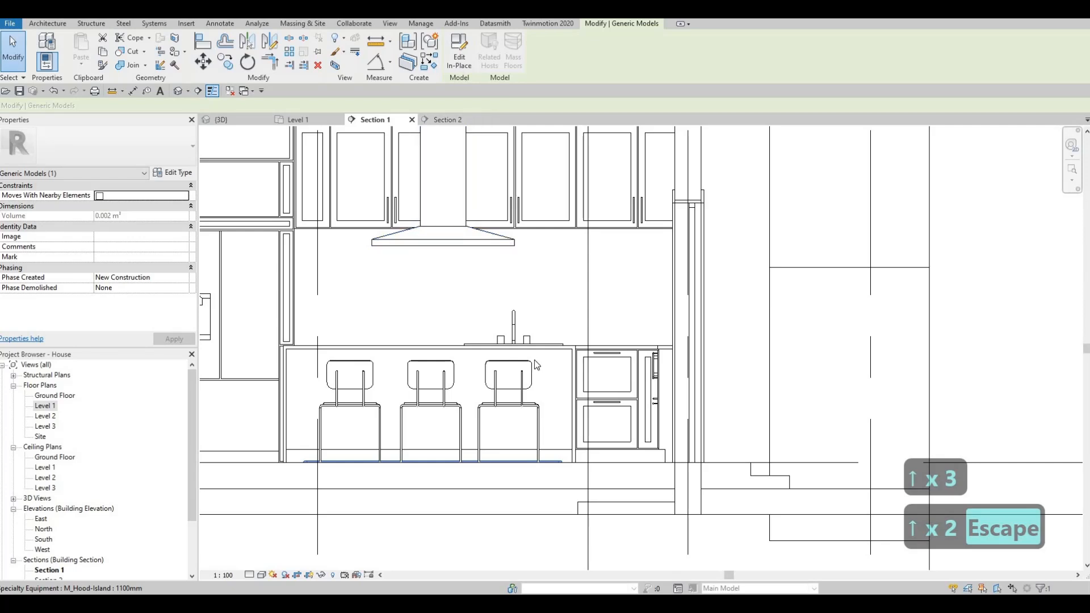
- Edit the rail in place and raise its sweep in Section 1 to just above the island's plinth
{"action": "left_click", "coordinate": [499, 462]}
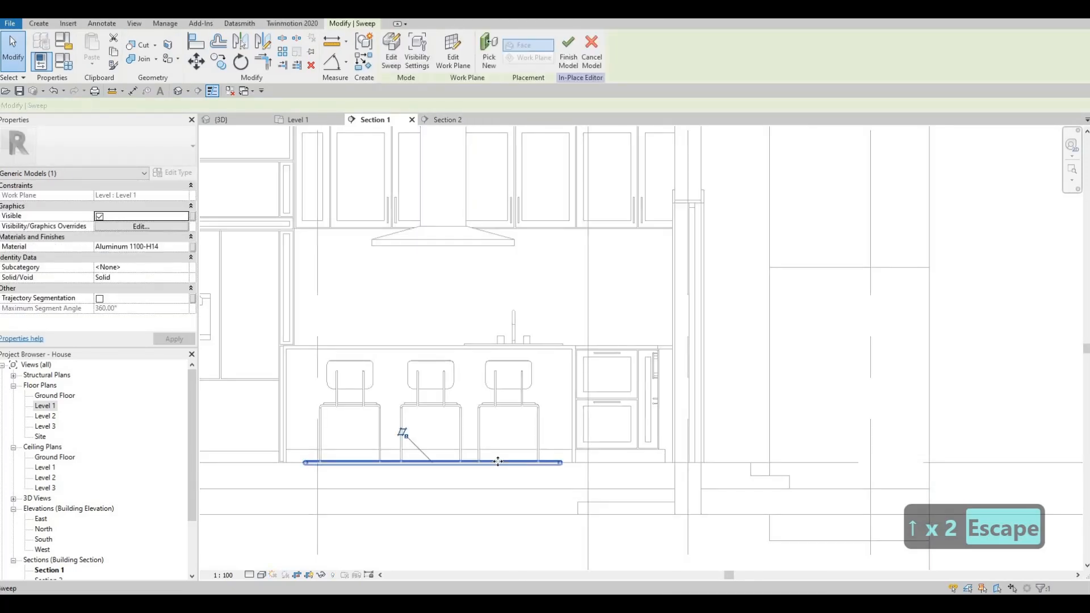
{"action": "key", "text": "Up"}
{"action": "key", "text": "Up"}
{"action": "key", "text": "Up"}
{"action": "key", "text": "Up"}
{"action": "key", "text": "Up"}
{"action": "key", "text": "Up"}
{"action": "key", "text": "Up"}
{"action": "key", "text": "Up"}
{"action": "key", "text": "Up"}
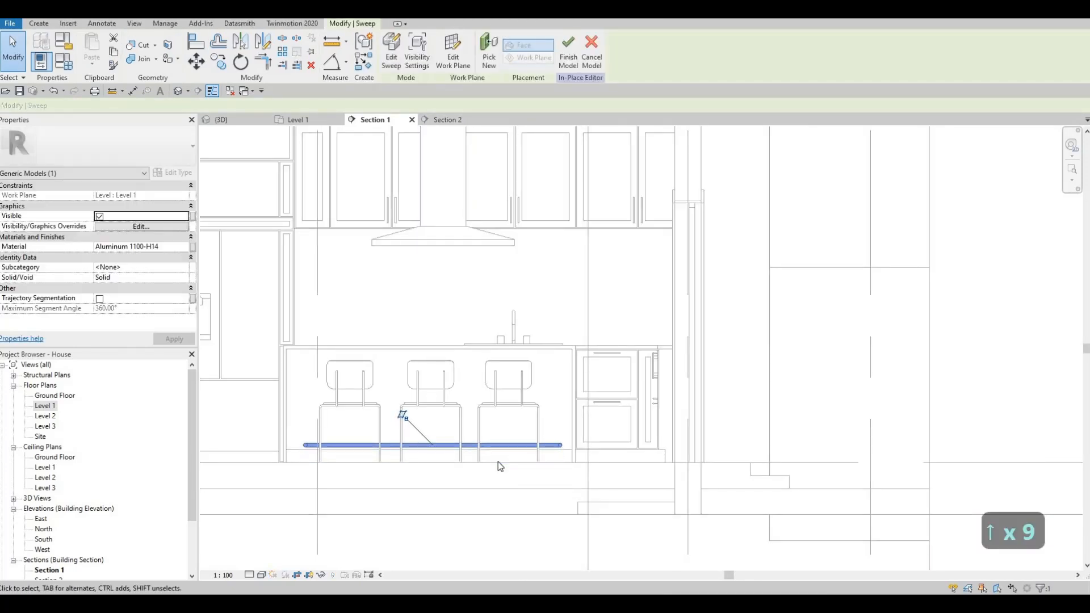
{"action": "key", "text": "Up"}
{"action": "key", "text": "Up"}
{"action": "key", "text": "Up"}
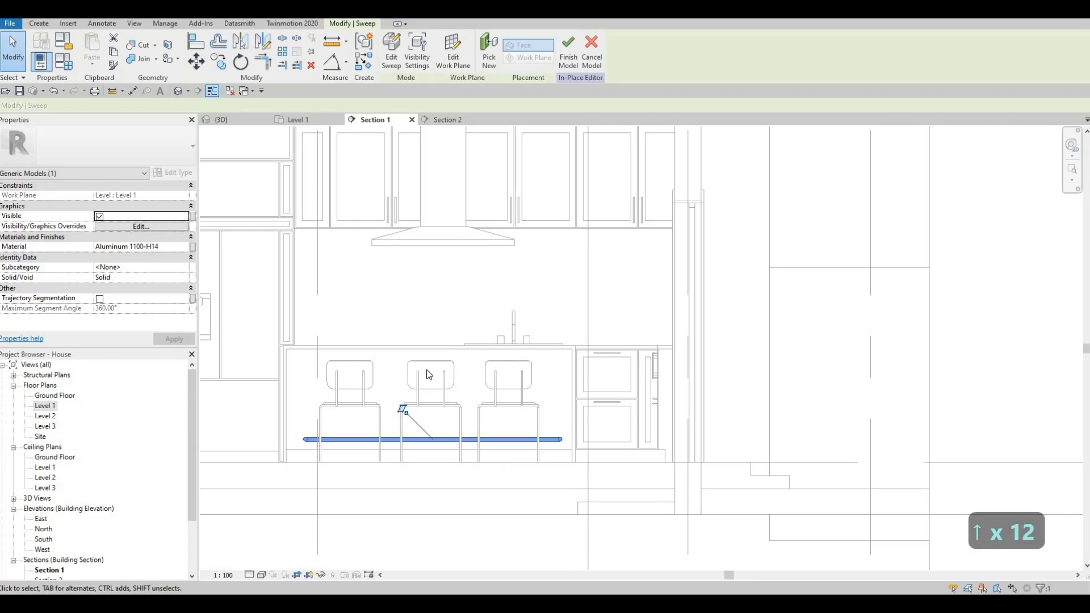
{"action": "key", "text": "Escape"}
{"action": "key", "text": "Escape"}
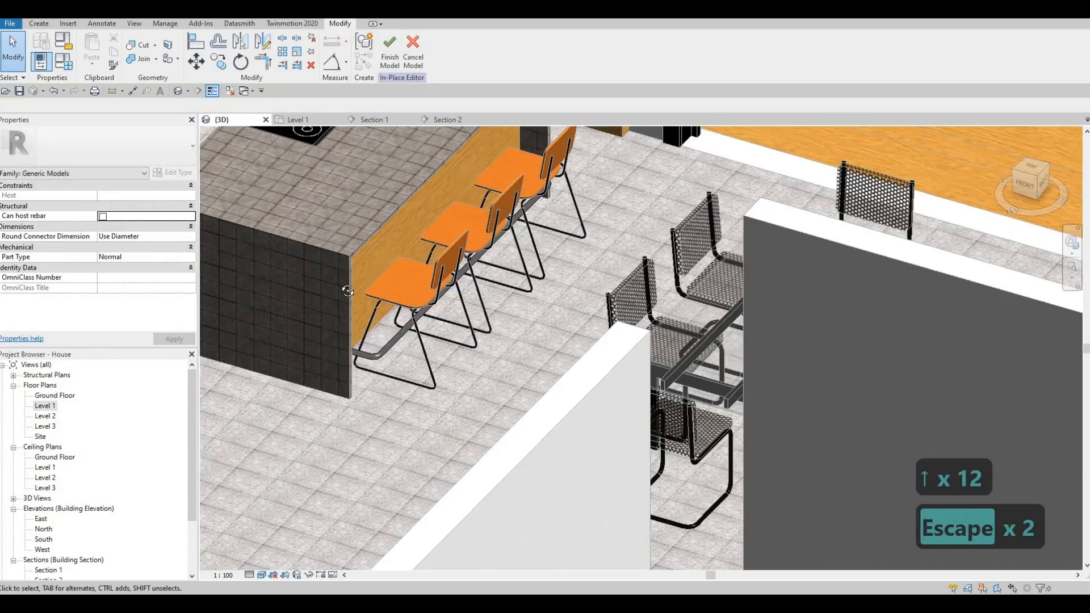
- Nudge the rail sweep toward the island in the Level 1 plan until it sits close to the wooden panel behind the stools
{"action": "middle_click_drag", "start_coordinate": [460, 322], "coordinate": [306, 122], "text": "shift"}
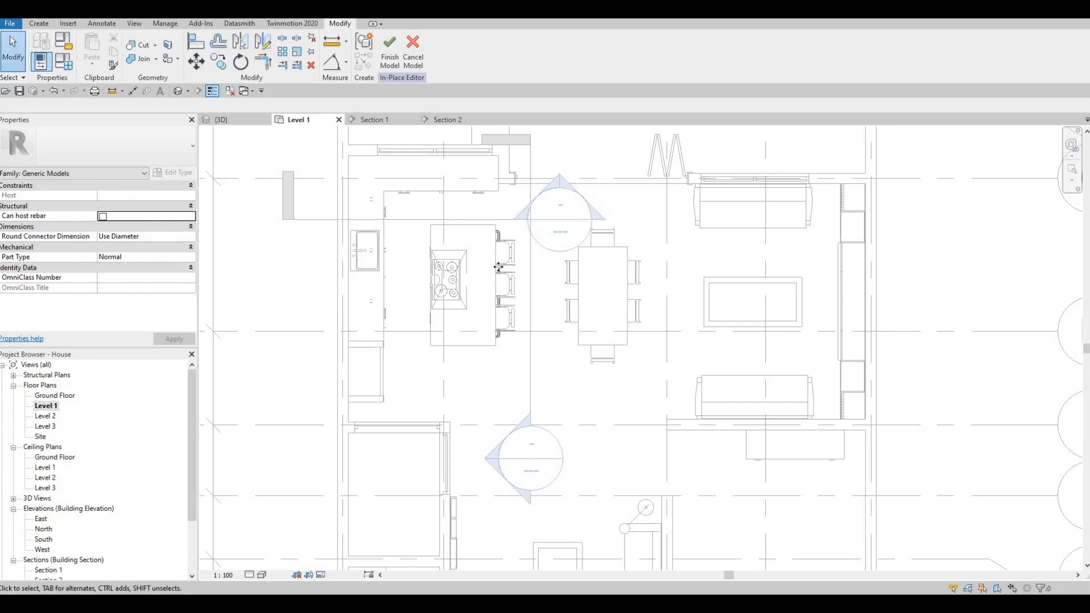
{"action": "left_click", "coordinate": [498, 267]}
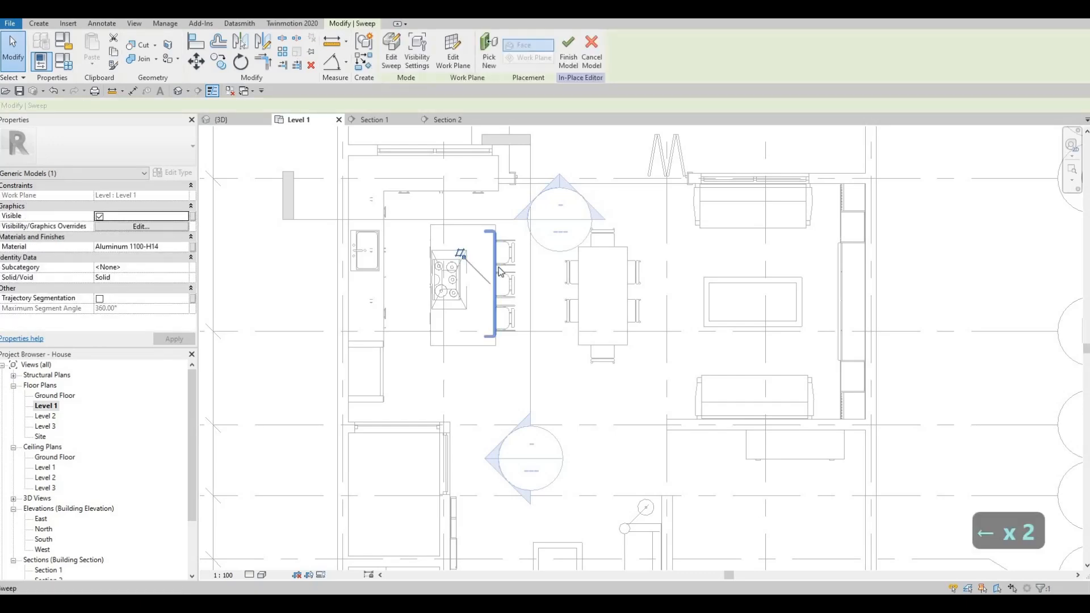
{"action": "key", "text": "Left"}
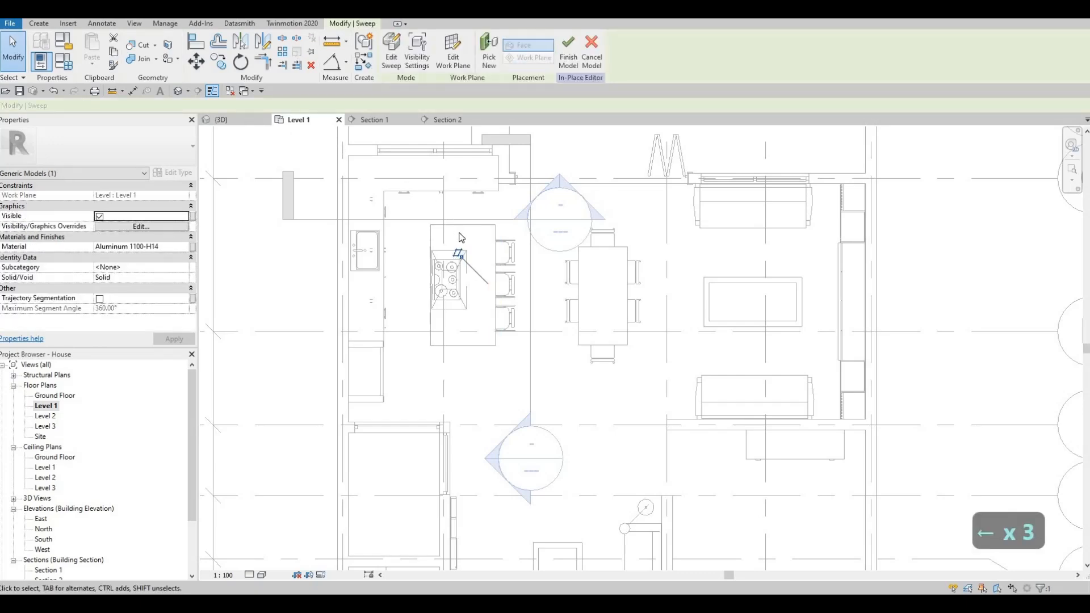
{"action": "left_click", "coordinate": [222, 120]}
{"action": "middle_click_drag", "start_coordinate": [528, 267], "coordinate": [341, 186], "text": "shift"}
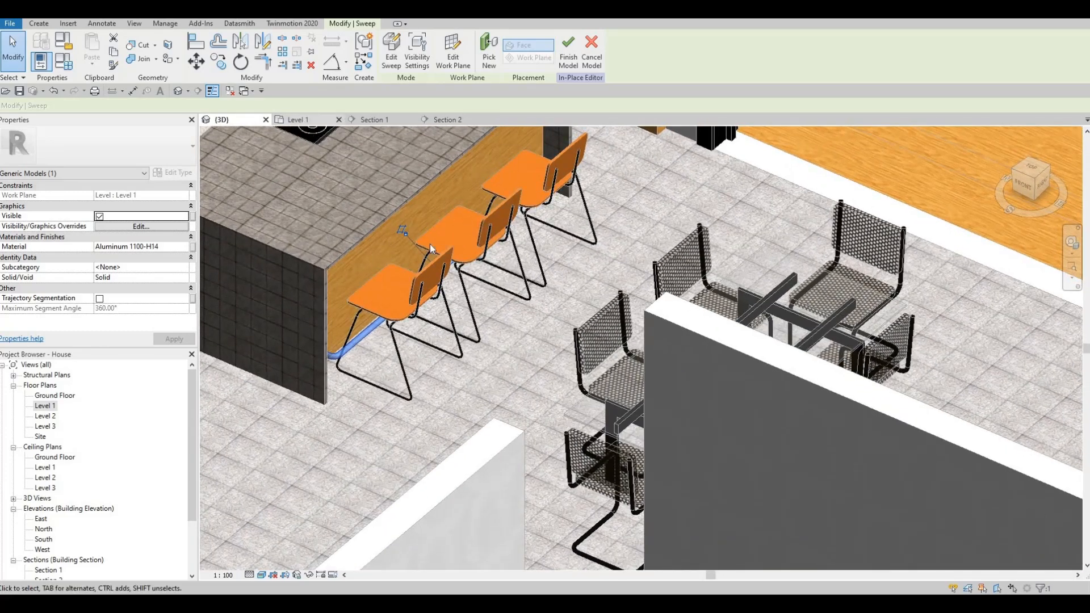
{"action": "key", "text": "ctrl+Tab"}
{"action": "key", "text": "Left"}
{"action": "key", "text": "Left"}
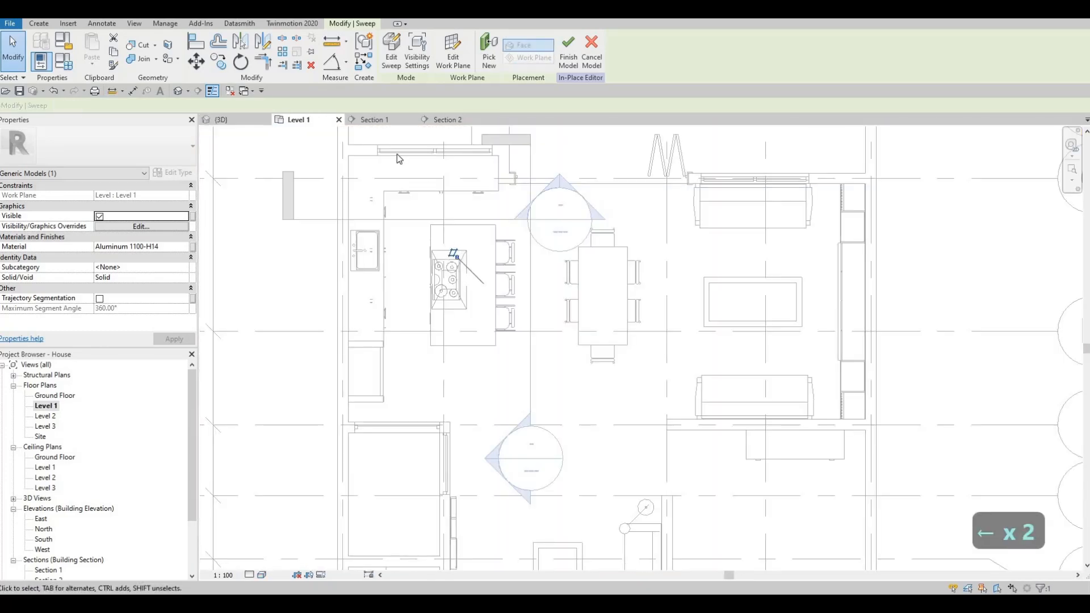
{"action": "left_click", "coordinate": [228, 120]}
{"action": "middle_click_drag", "start_coordinate": [419, 255], "coordinate": [420, 257], "text": "shift"}
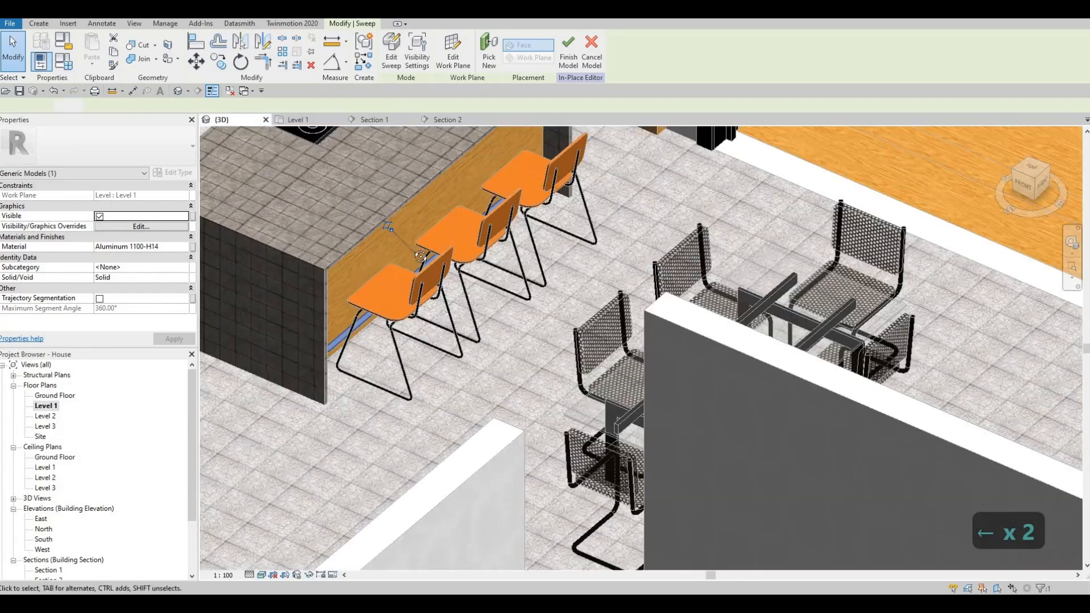
- Finish the in-place edit of the repositioned island rail and check it within the whole floor
{"action": "middle_click_drag", "start_coordinate": [336, 182], "coordinate": [566, 81], "text": "shift"}
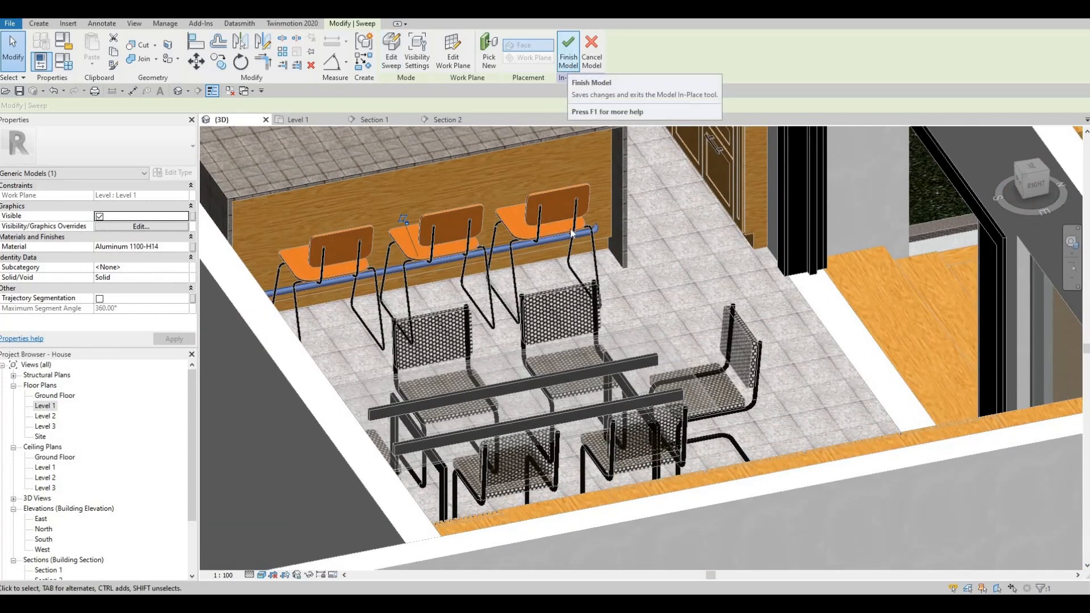
{"action": "key", "text": "Escape"}
{"action": "middle_click_drag", "start_coordinate": [571, 233], "coordinate": [773, 350], "text": "shift"}
{"action": "scroll", "coordinate": [773, 349], "scroll_direction": "down", "scroll_amount": 2}
{"action": "middle_click_drag", "start_coordinate": [410, 272], "coordinate": [599, 280]}
{"action": "middle_click_drag", "start_coordinate": [761, 369], "coordinate": [757, 349], "text": "shift"}
{"action": "middle_click_drag", "start_coordinate": [440, 270], "coordinate": [679, 286]}
{"action": "scroll", "coordinate": [665, 328], "scroll_direction": "down", "scroll_amount": 3}
{"action": "middle_click_drag", "start_coordinate": [678, 286], "coordinate": [581, 219]}
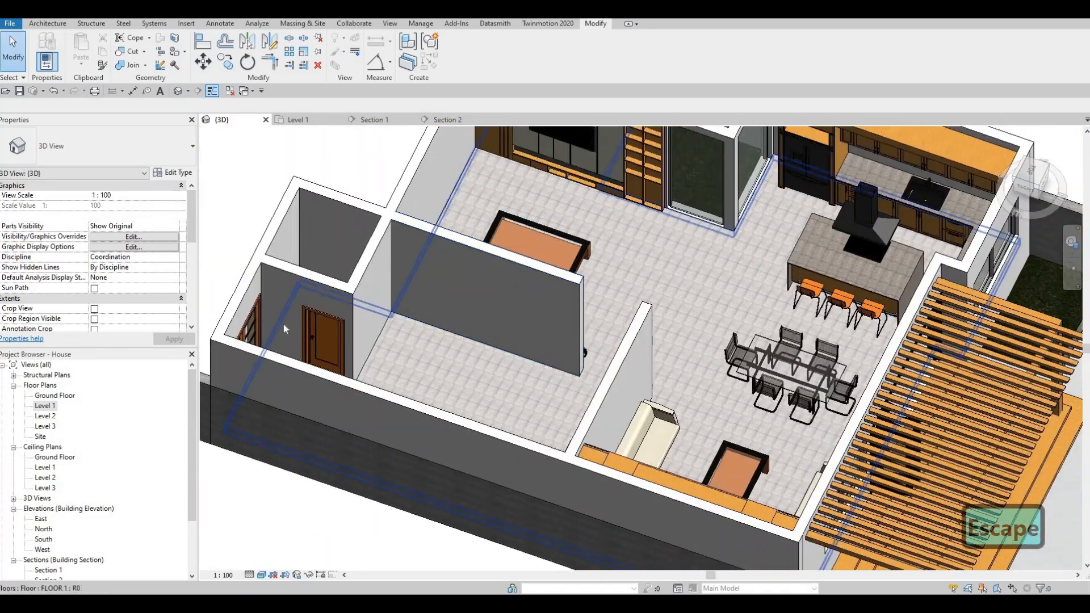
{"action": "middle_click_drag", "start_coordinate": [284, 324], "coordinate": [288, 280]}
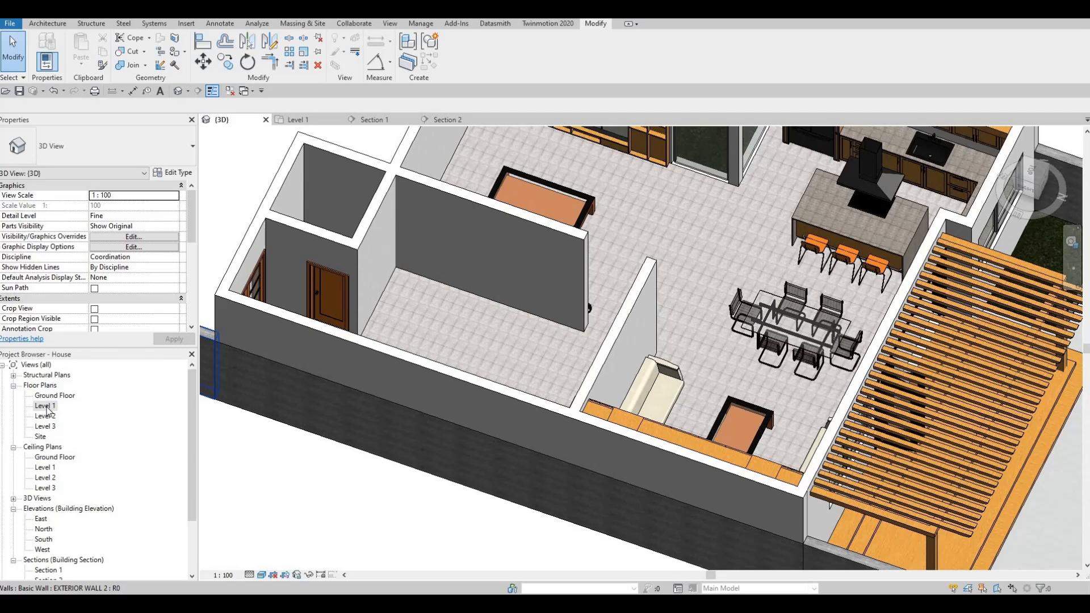
- Start a stair in the Level 1 plan and set its desired number of risers to 15
{"action": "double_click", "coordinate": [45, 407]}
{"action": "scroll", "coordinate": [576, 328], "scroll_direction": "up", "scroll_amount": 2}
{"action": "scroll", "coordinate": [547, 303], "scroll_direction": "down", "scroll_amount": 5}
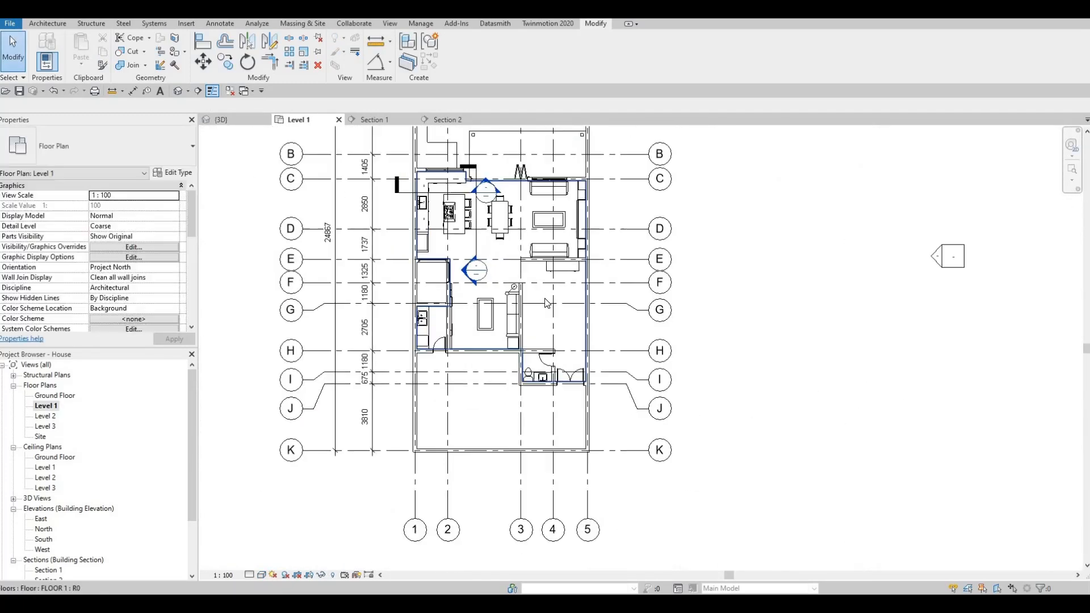
{"action": "scroll", "coordinate": [547, 302], "scroll_direction": "up", "scroll_amount": 4}
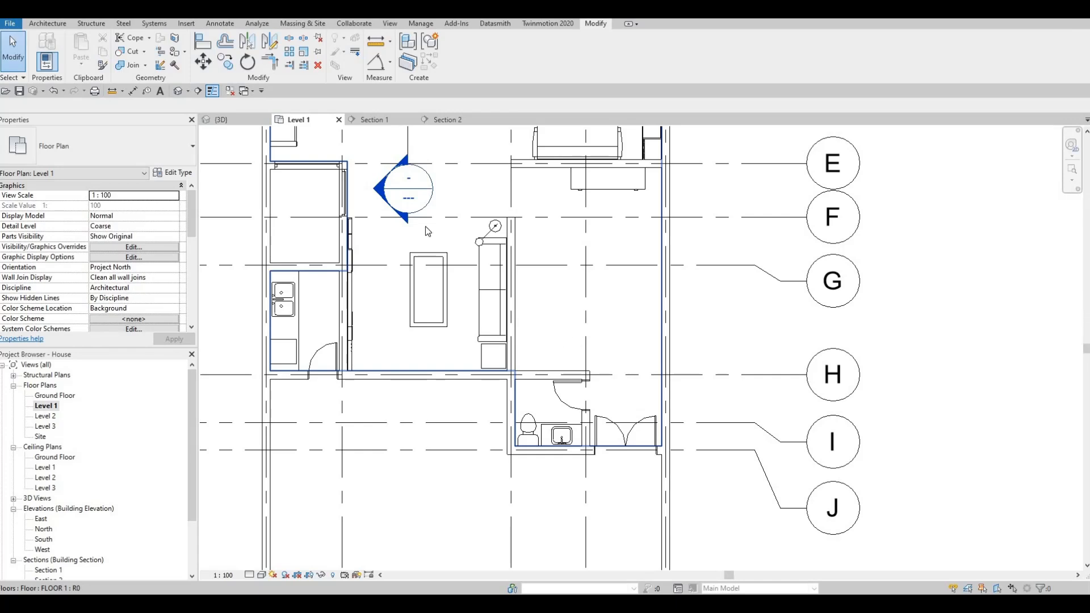
{"action": "left_click", "coordinate": [47, 25]}
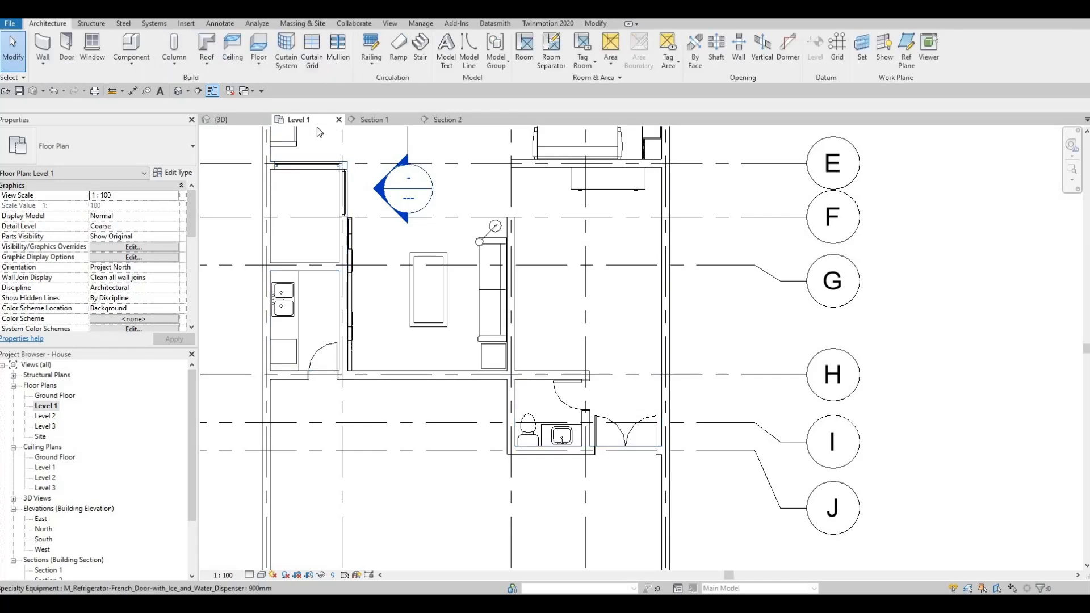
{"action": "left_click", "coordinate": [425, 50]}
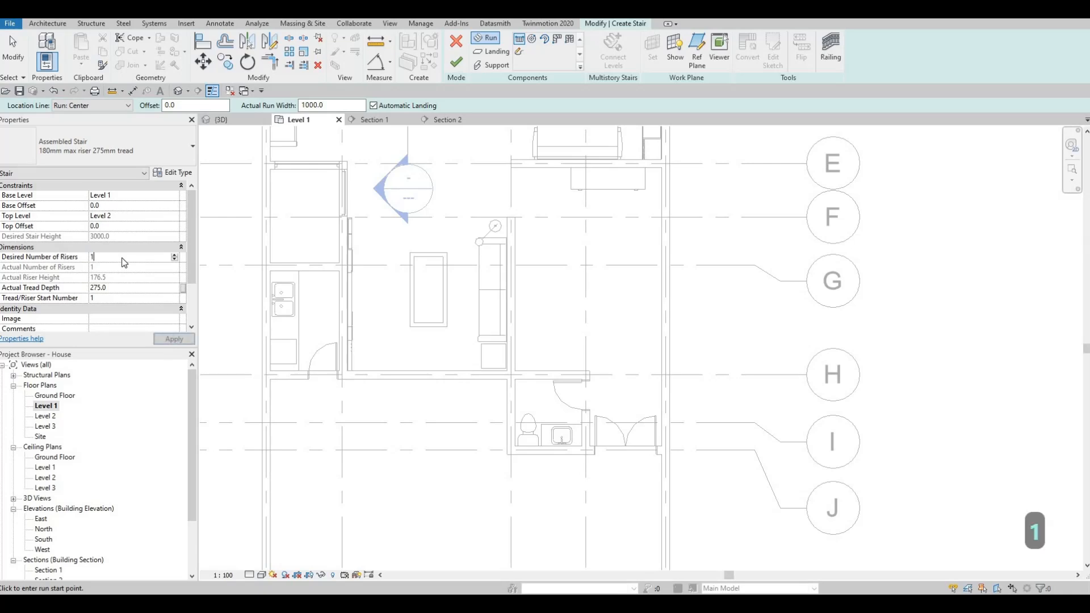
{"action": "type", "text": "5"}
{"action": "key", "text": "Return"}
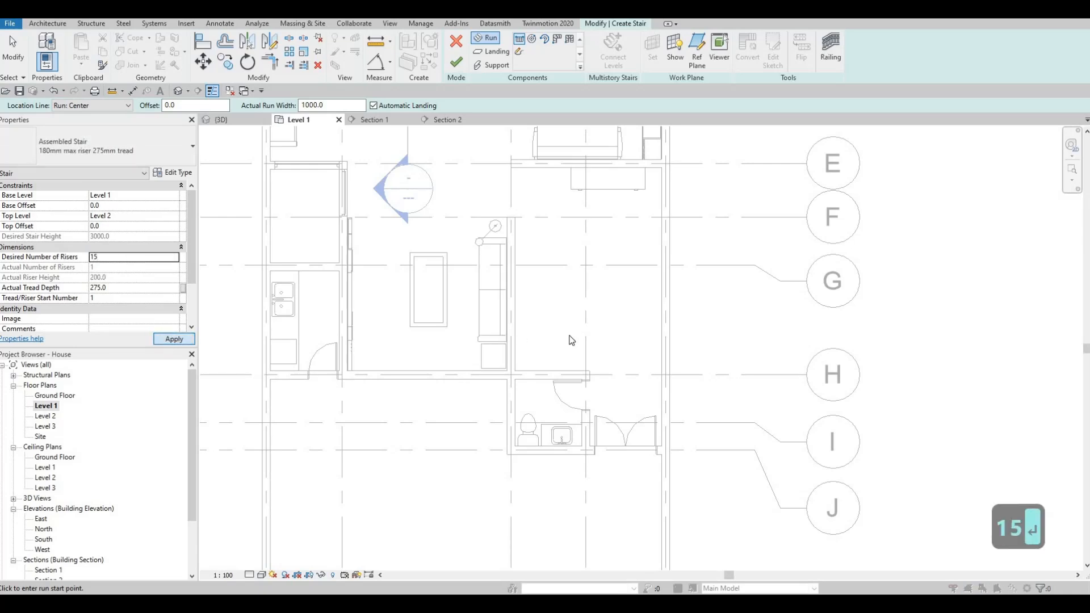
- Try an L-shaped stair in the Level 1 plan with a five-riser lower run from grid 4 and a perpendicular upper run, and undo both runs
{"action": "left_click", "coordinate": [586, 340]}
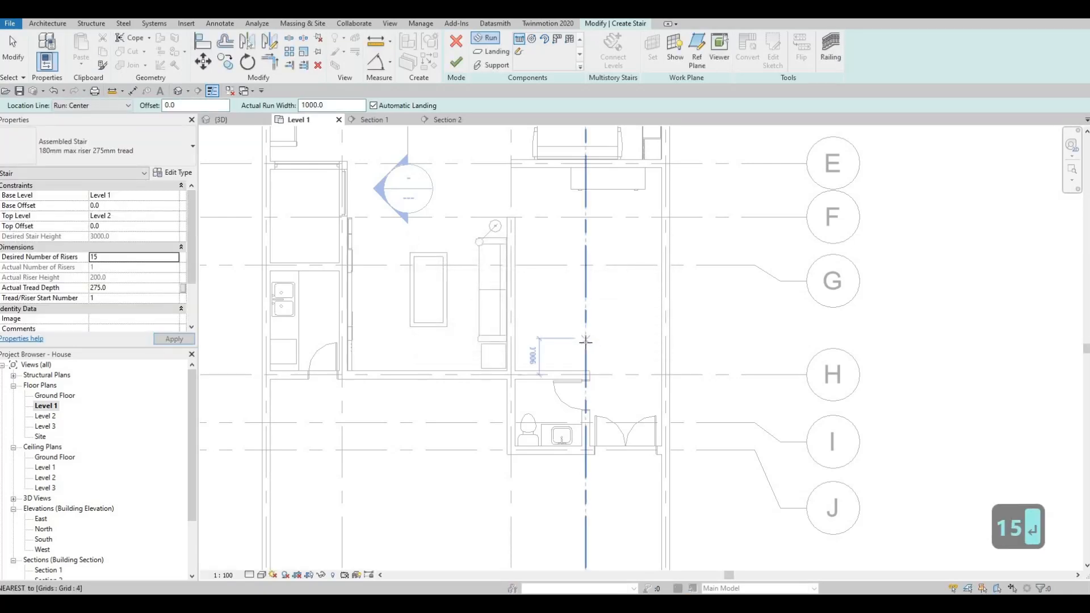
{"action": "left_click", "coordinate": [586, 342]}
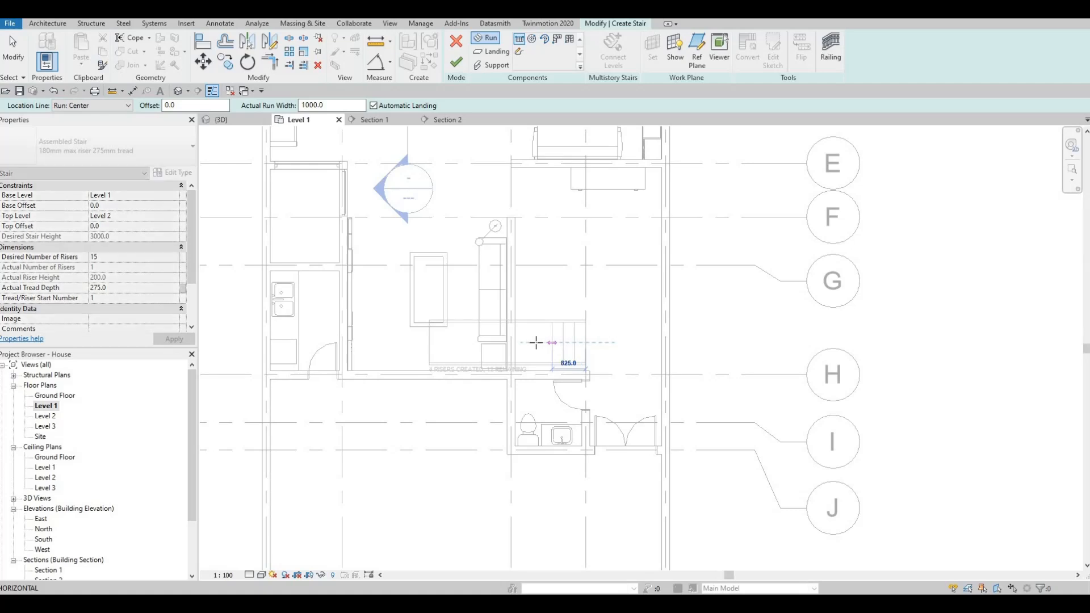
{"action": "left_click", "coordinate": [531, 333]}
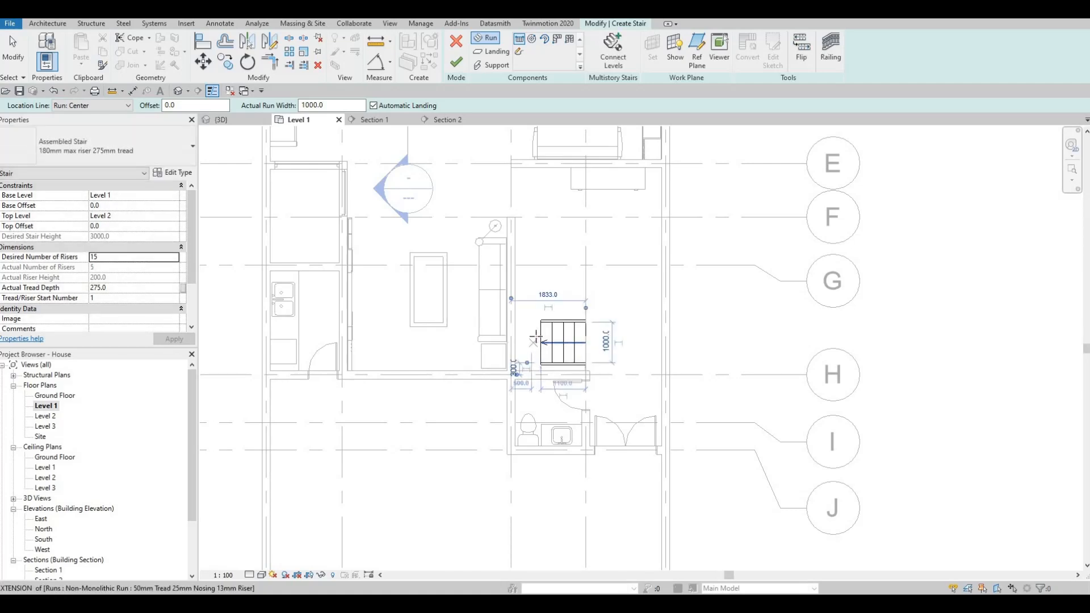
{"action": "left_click", "coordinate": [536, 343]}
{"action": "left_click", "coordinate": [537, 211]}
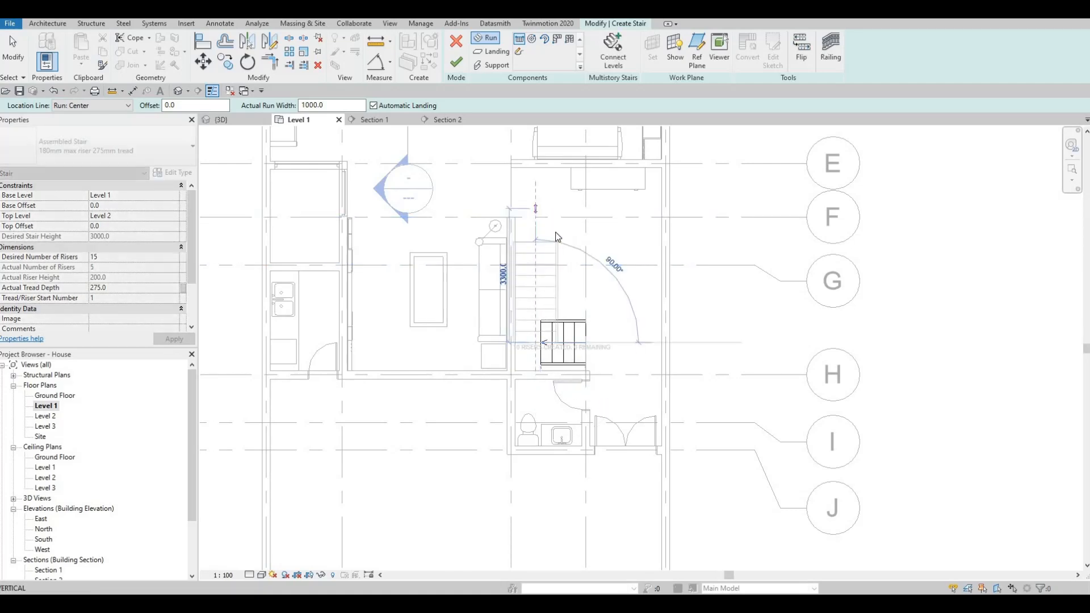
{"action": "key", "text": "ctrl+z"}
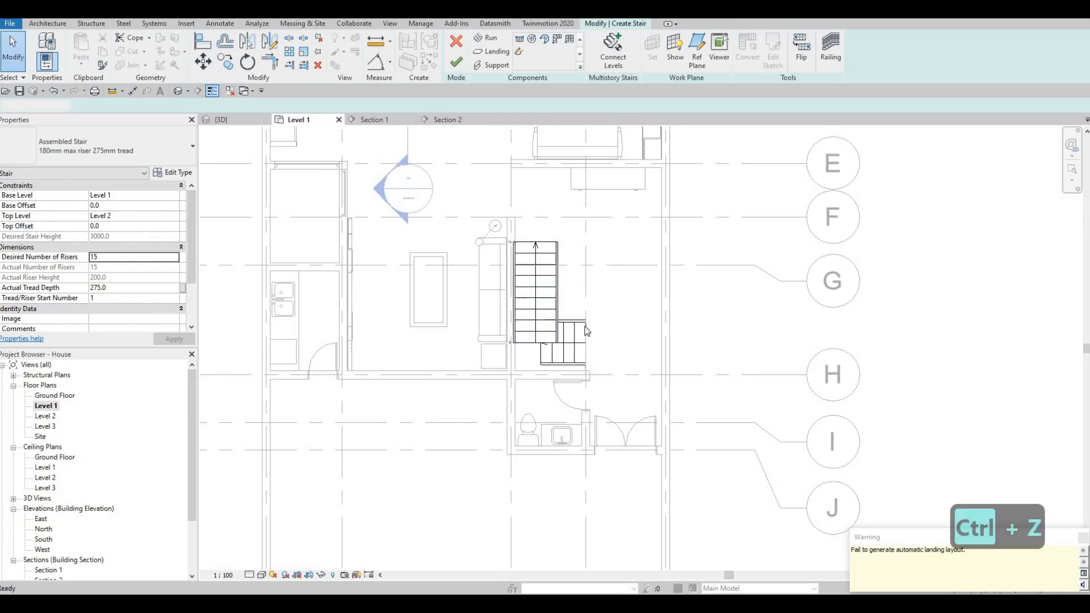
{"action": "key", "text": "ctrl+z"}
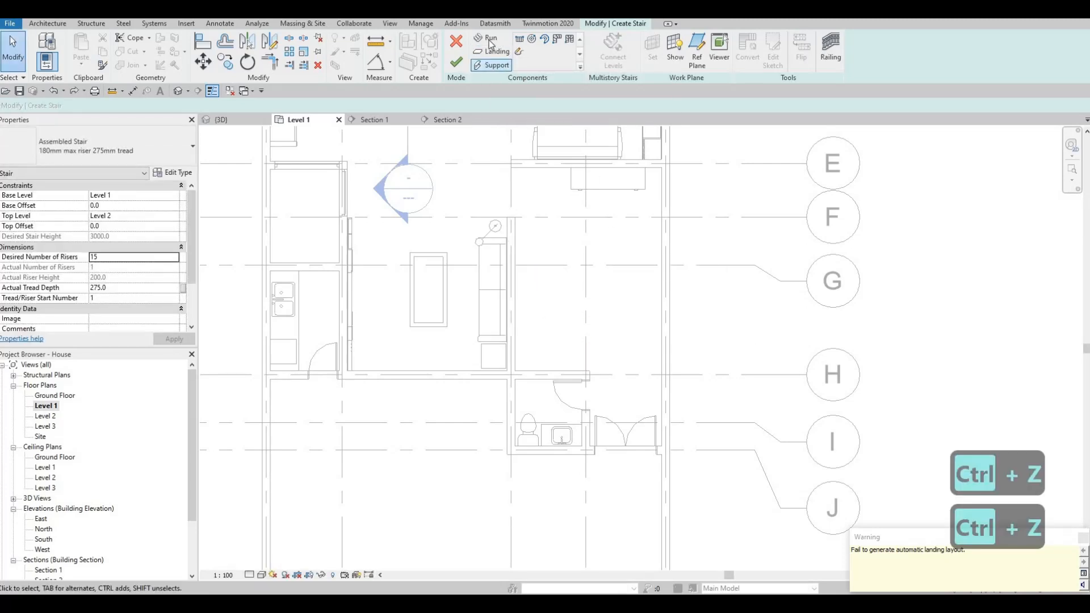
- Try the stair again with a four-riser lower run starting at grid 4 and a perpendicular upper run along the sofa wall
{"action": "left_click", "coordinate": [488, 38]}
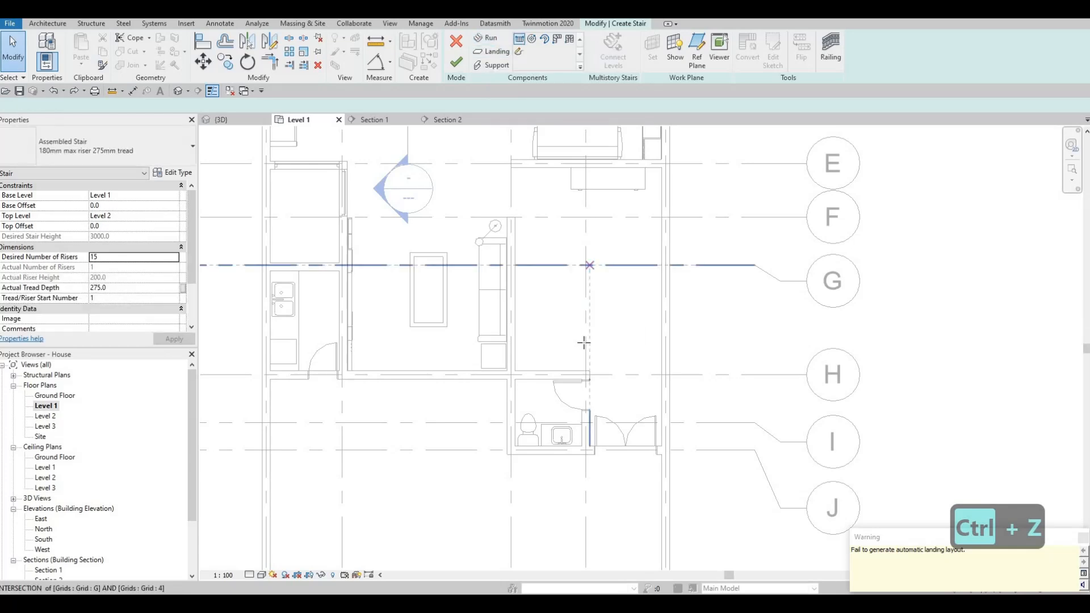
{"action": "left_click", "coordinate": [551, 342]}
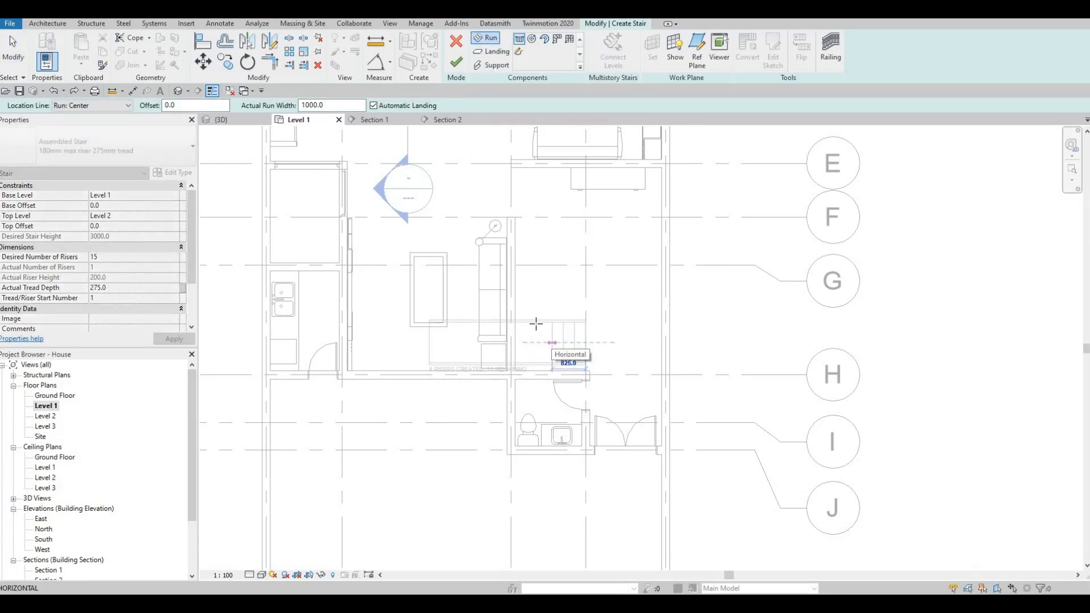
{"action": "left_click", "coordinate": [534, 193]}
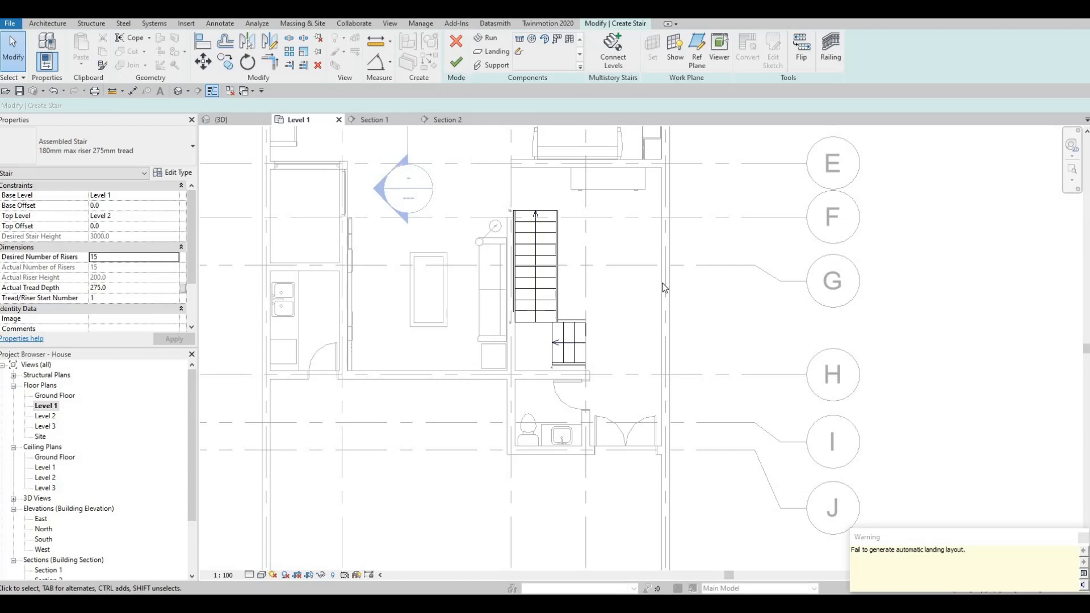
{"action": "scroll", "coordinate": [568, 332], "scroll_direction": "up", "scroll_amount": 4}
{"action": "key", "text": "Escape"}
{"action": "key", "text": "Escape"}
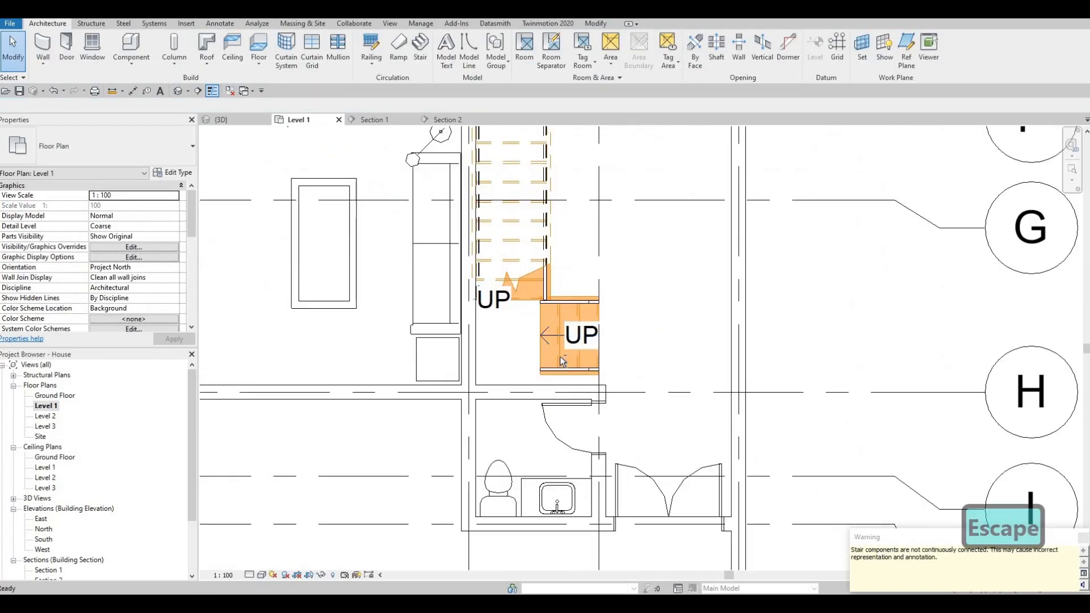
- Inspect the disconnected stair in the 3D view and undo it completely
{"action": "left_click", "coordinate": [221, 119]}
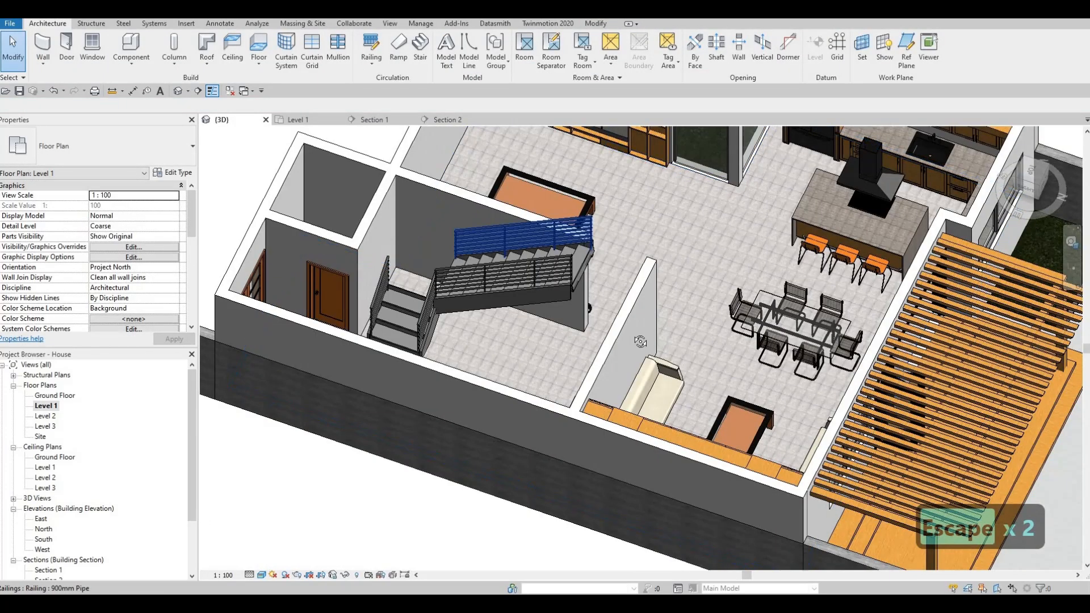
{"action": "middle_click_drag", "start_coordinate": [663, 344], "coordinate": [653, 414], "text": "shift"}
{"action": "key", "text": "ctrl+z"}
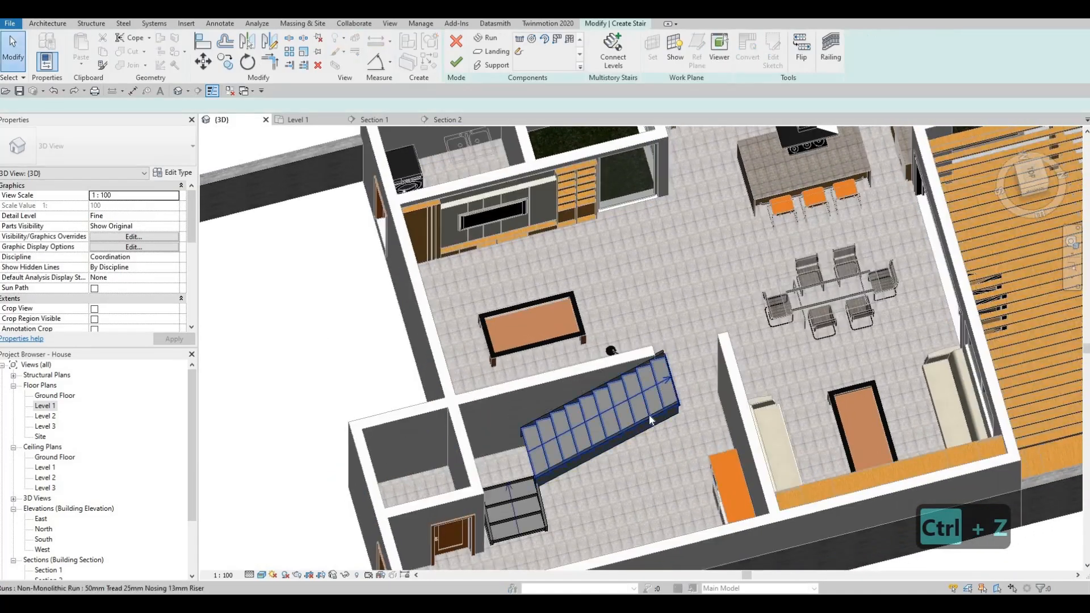
{"action": "key", "text": "ctrl+z"}
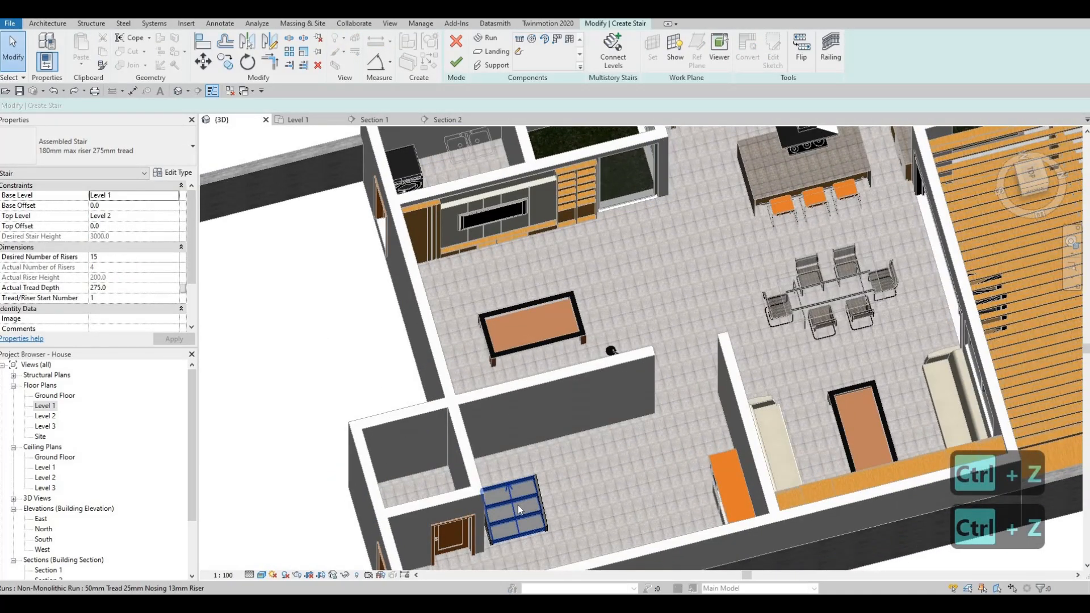
{"action": "key", "text": "ctrl+z"}
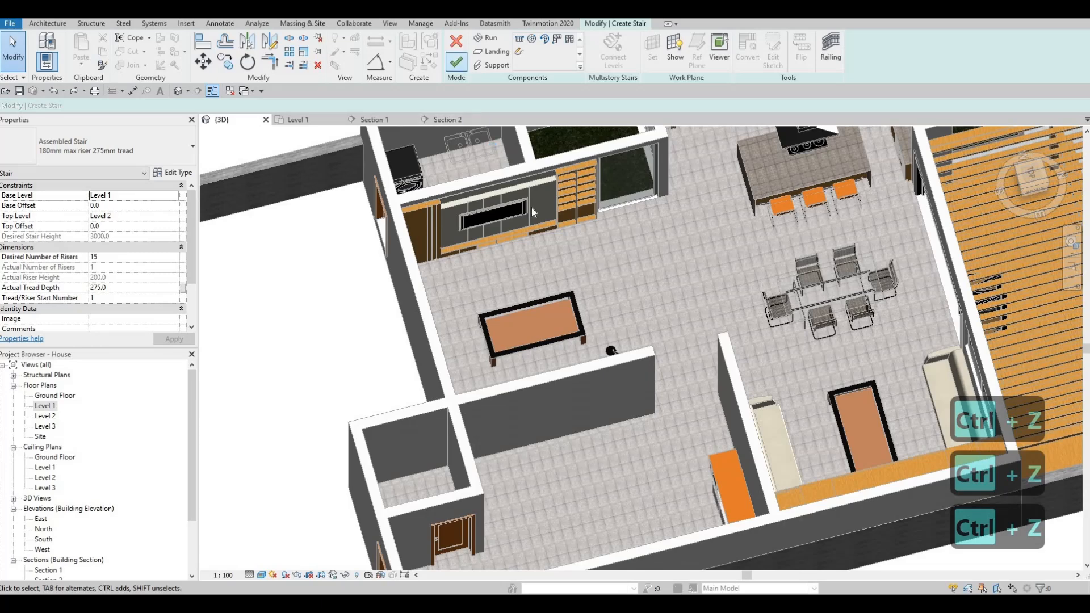
{"action": "key", "text": "ctrl+z"}
{"action": "left_click", "coordinate": [568, 316]}
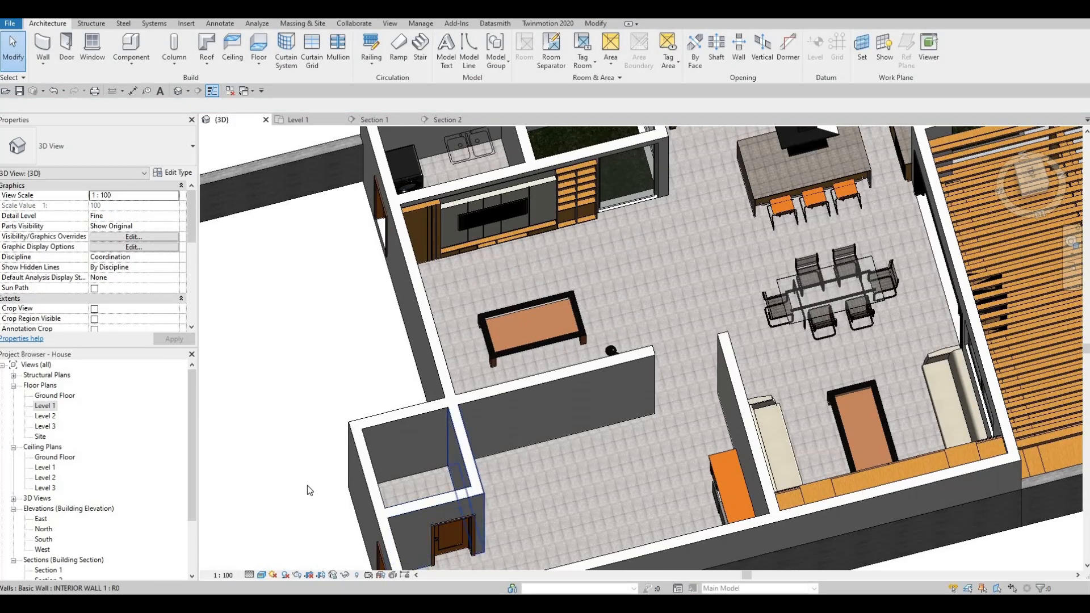
- Create a new L-shaped stair in the Level 1 plan with a four-riser lower run from grid 4, a landing and a ten-riser upper run
{"action": "middle_click_drag", "start_coordinate": [307, 487], "coordinate": [277, 512]}
{"action": "scroll", "coordinate": [277, 512], "scroll_direction": "down", "scroll_amount": 2}
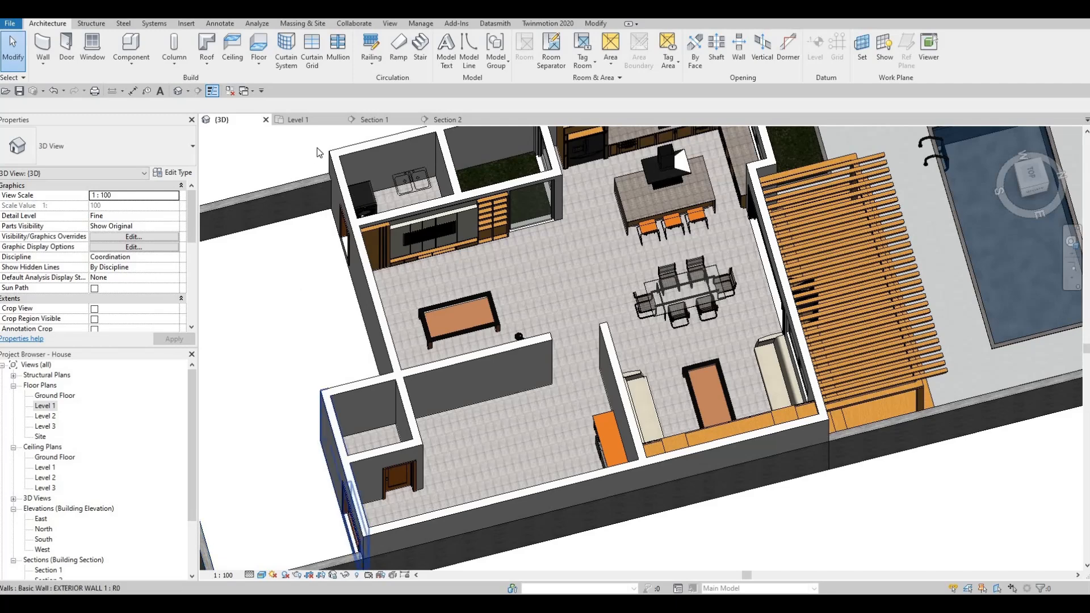
{"action": "left_click", "coordinate": [311, 120]}
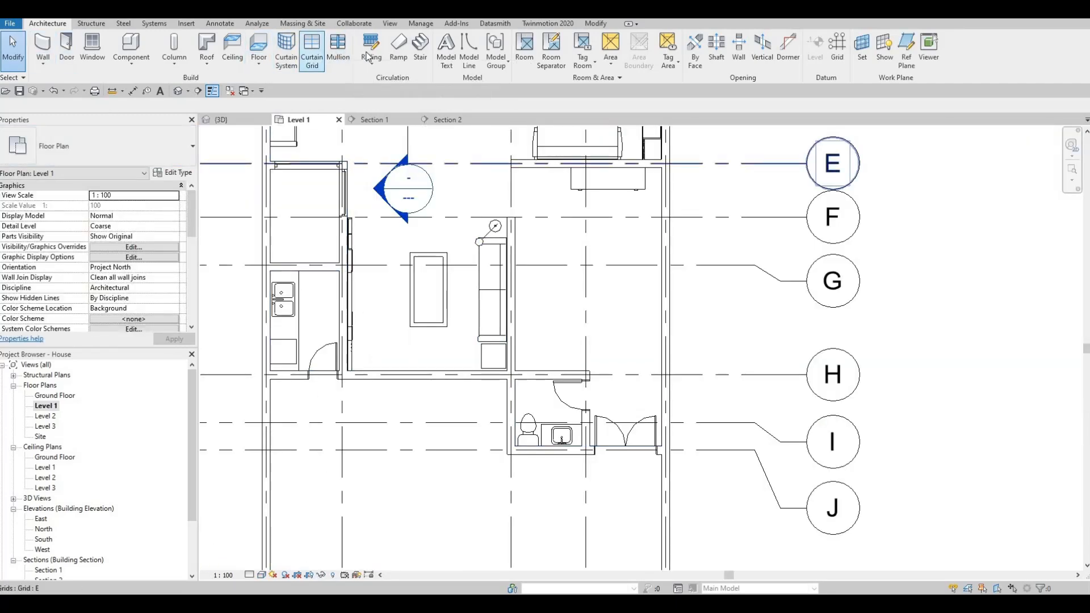
{"action": "left_click", "coordinate": [420, 48]}
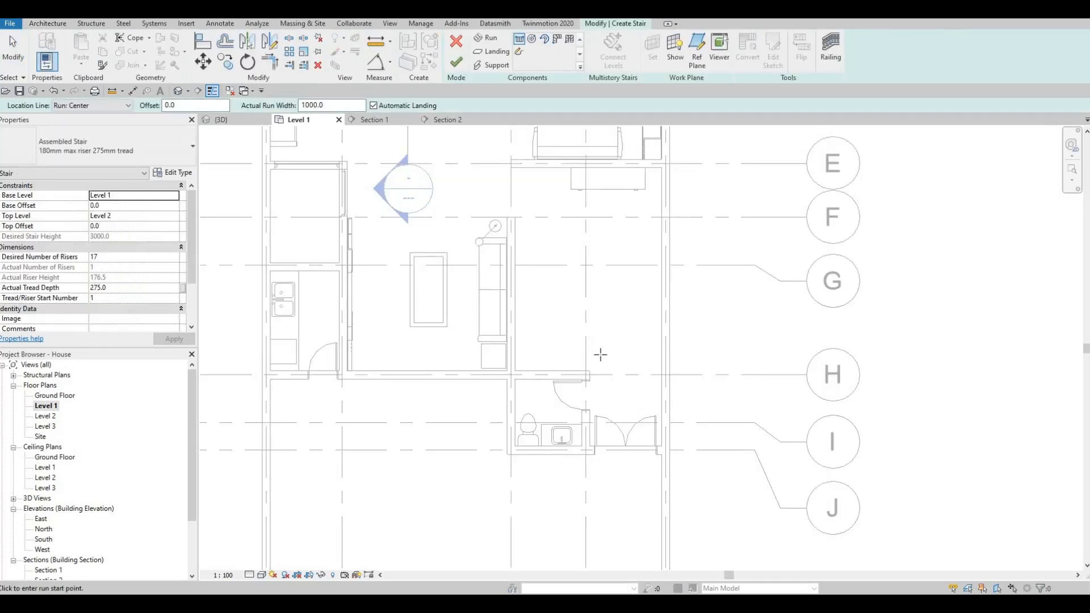
{"action": "scroll", "coordinate": [601, 355], "scroll_direction": "up", "scroll_amount": 2}
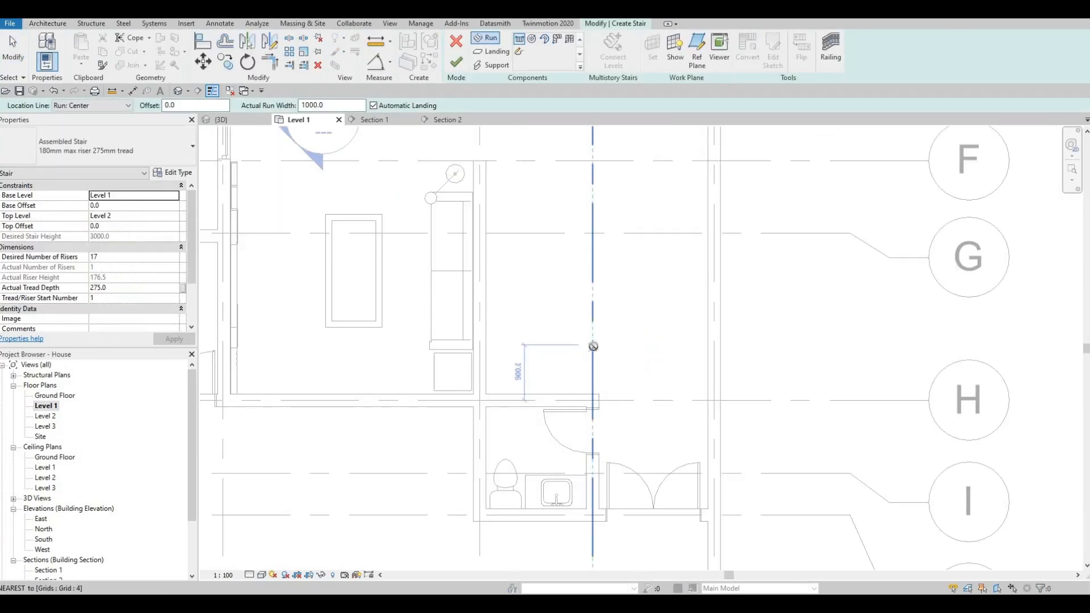
{"action": "left_click", "coordinate": [557, 347]}
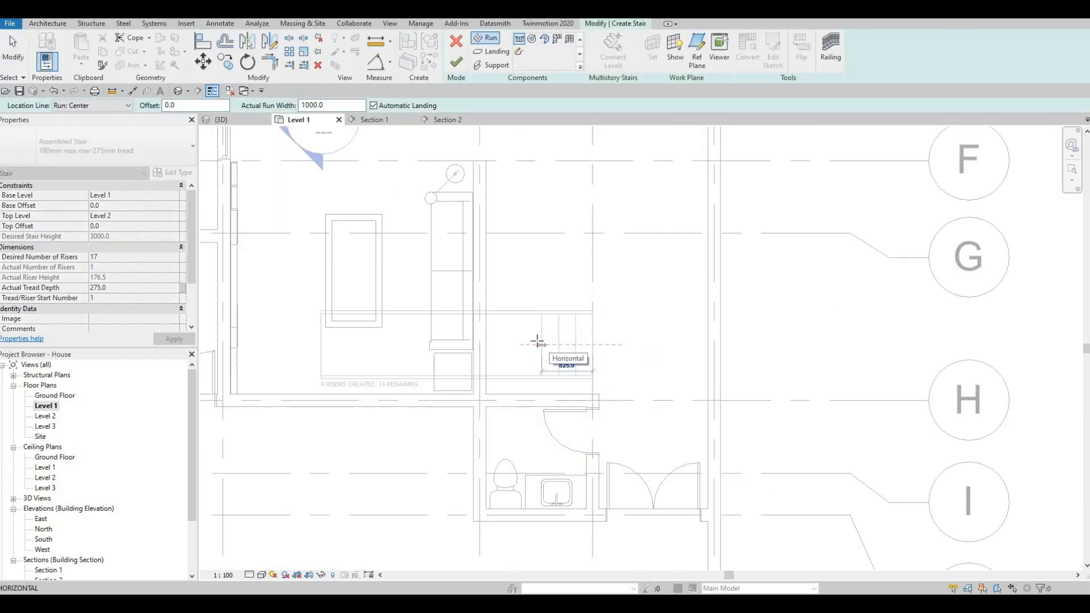
{"action": "left_click", "coordinate": [503, 319]}
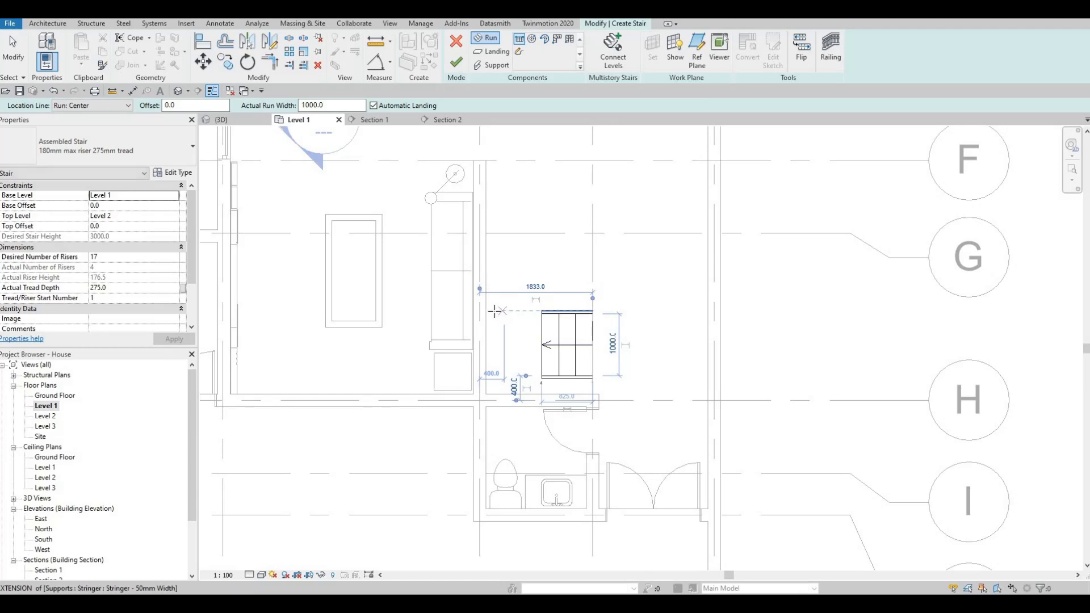
{"action": "left_click", "coordinate": [492, 311]}
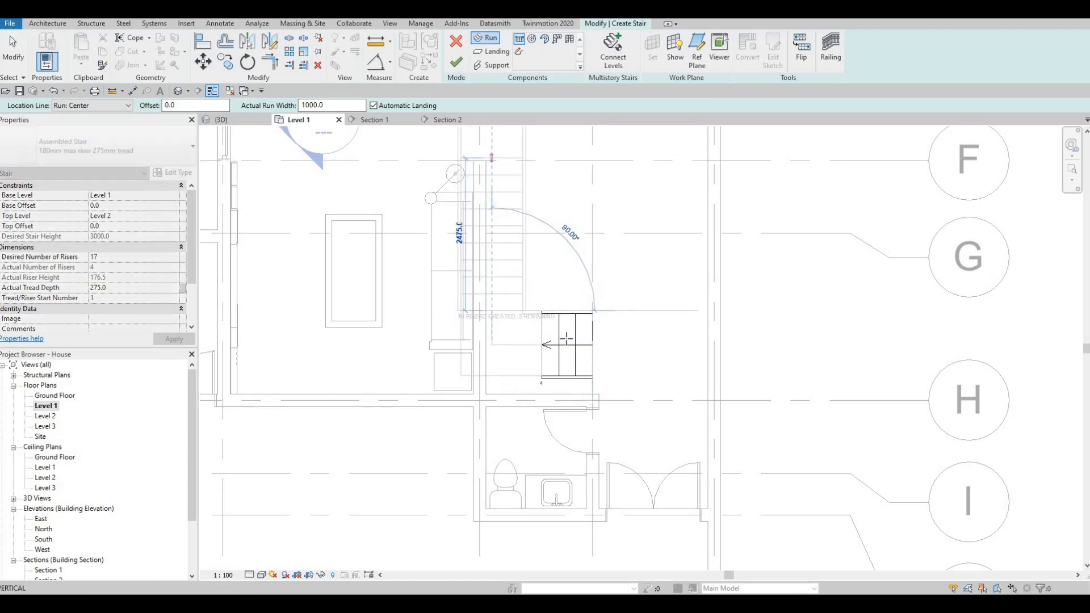
{"action": "left_click", "coordinate": [492, 158]}
{"action": "key", "text": "Escape"}
{"action": "key", "text": "Escape"}
{"action": "key", "text": "Escape"}
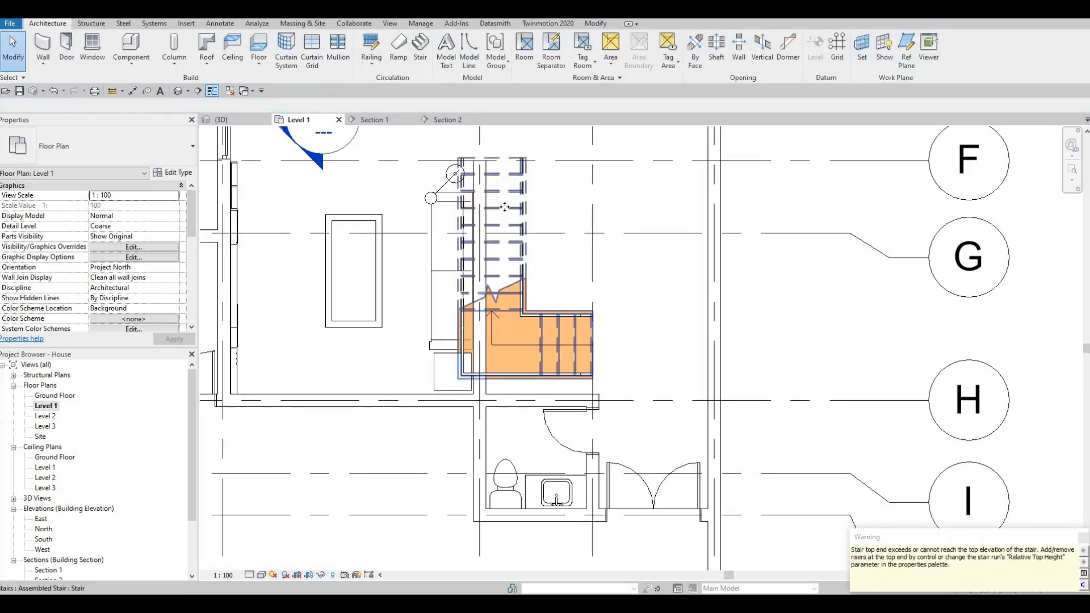
- Move the stair into the corner beside the sofa wall and nudge it flush against the sofa and bathroom walls
{"action": "left_click_drag", "start_coordinate": [564, 213], "coordinate": [546, 257]}
{"action": "key", "text": "Left"}
{"action": "key", "text": "Left"}
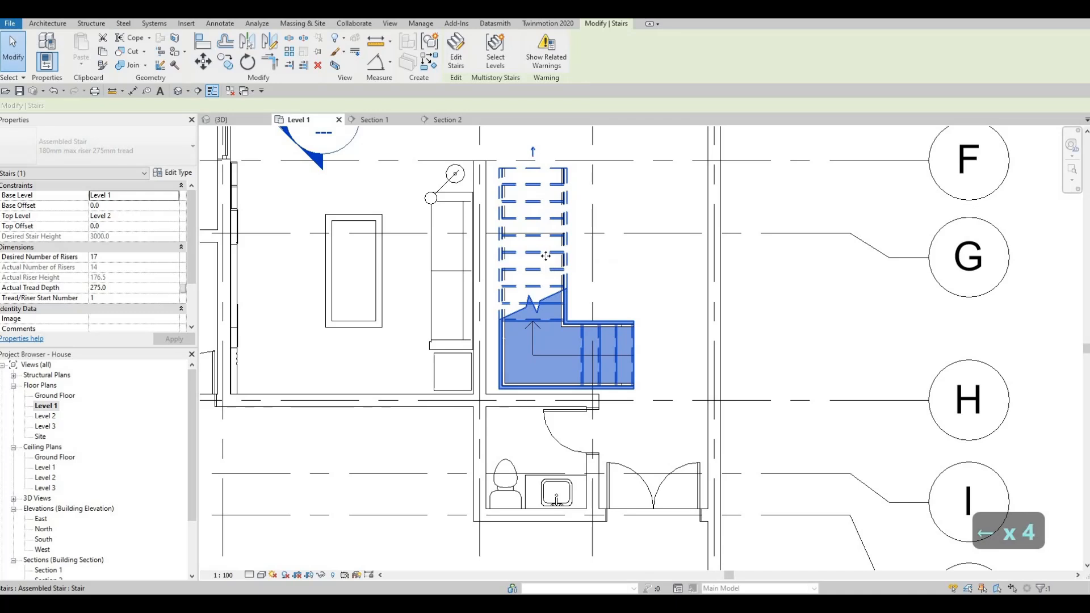
{"action": "key", "text": "Left"}
{"action": "key", "text": "Down"}
{"action": "key", "text": "Down"}
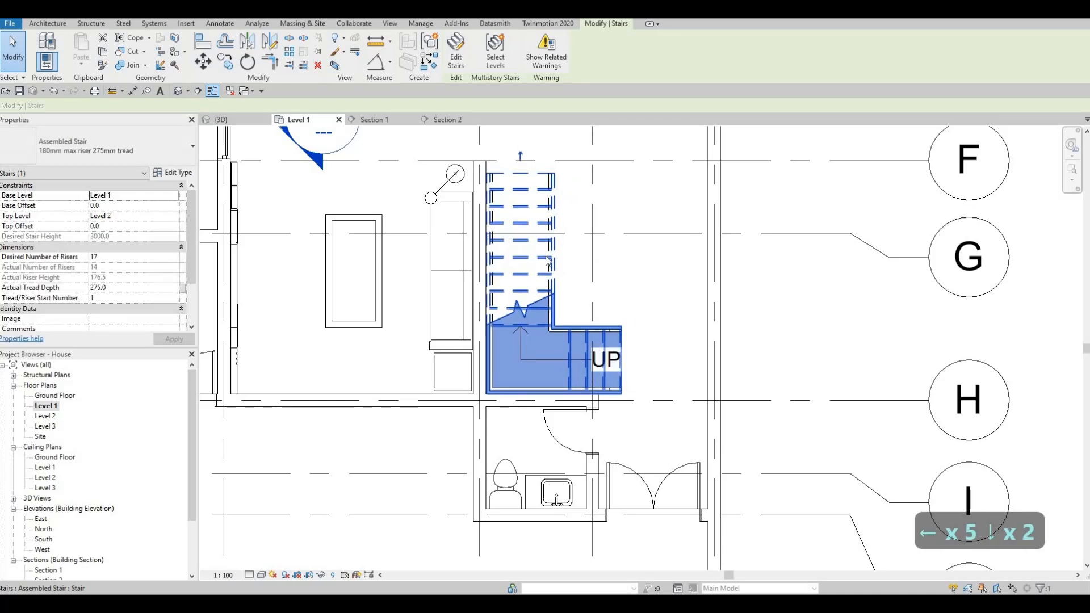
{"action": "key", "text": "Escape"}
{"action": "key", "text": "Escape"}
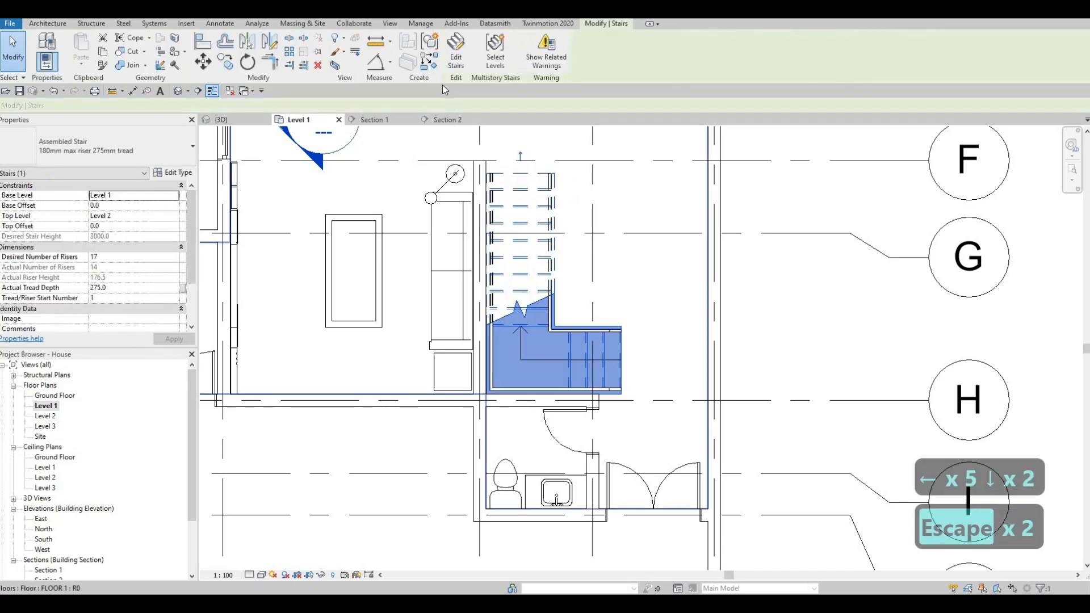
- Inspect the stair's runs, landing and railings against the surrounding walls in the 3D view
{"action": "left_click", "coordinate": [221, 119]}
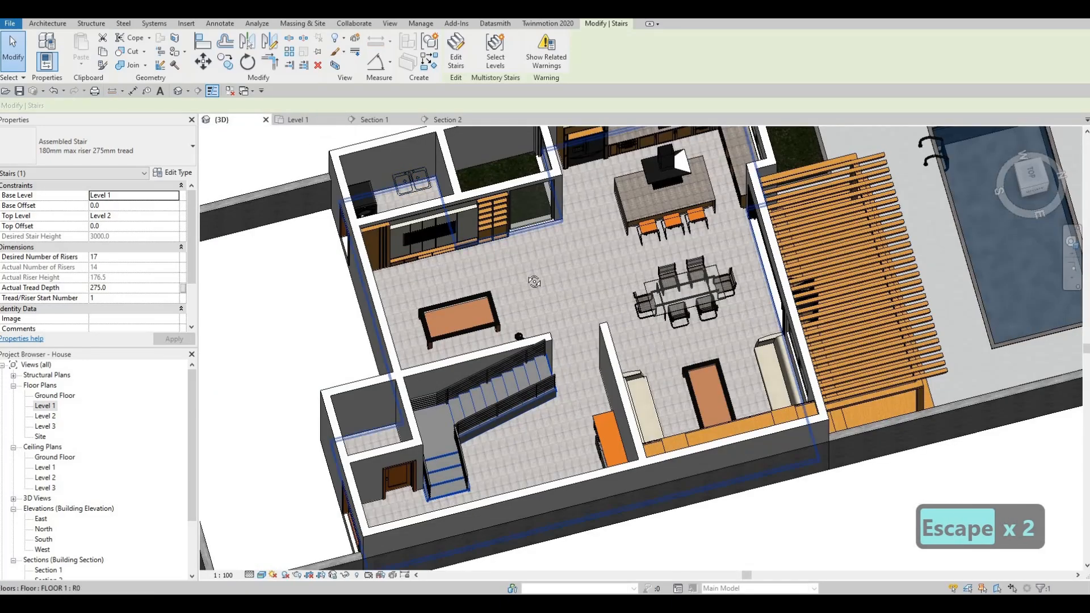
{"action": "middle_click_drag", "start_coordinate": [530, 278], "coordinate": [483, 310], "text": "shift"}
{"action": "mouse_move", "coordinate": [360, 426]}
{"action": "middle_mouse_down", "text": "shift"}
{"action": "mouse_move", "coordinate": [400, 454]}
{"action": "mouse_move", "coordinate": [428, 451]}
{"action": "middle_mouse_up", "text": "shift"}
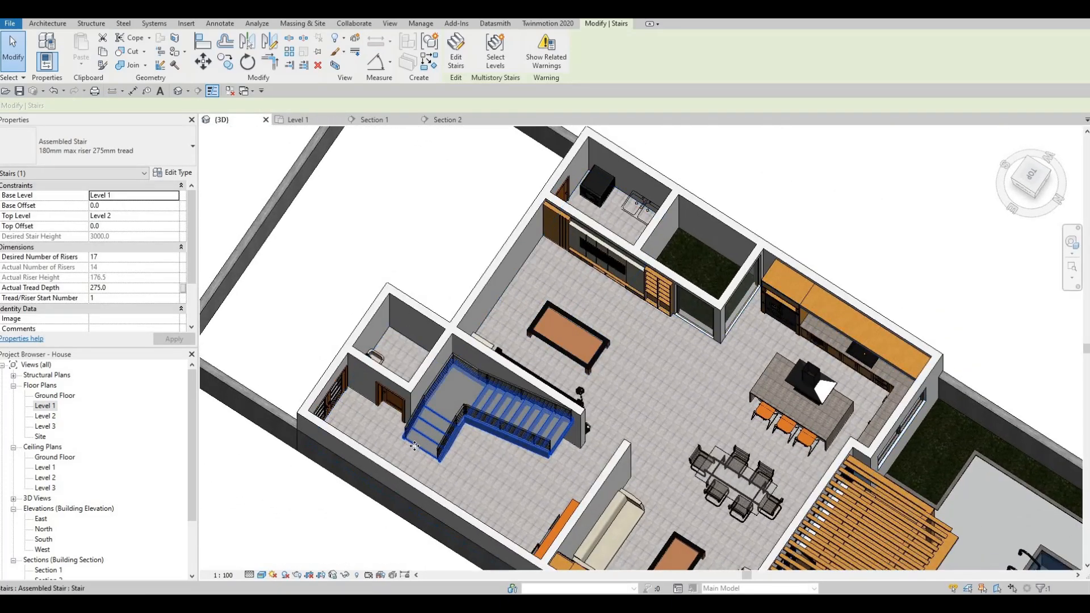
{"action": "scroll", "coordinate": [426, 439], "scroll_direction": "up", "scroll_amount": 5}
{"action": "middle_click_drag", "start_coordinate": [569, 421], "coordinate": [409, 326], "text": "shift"}
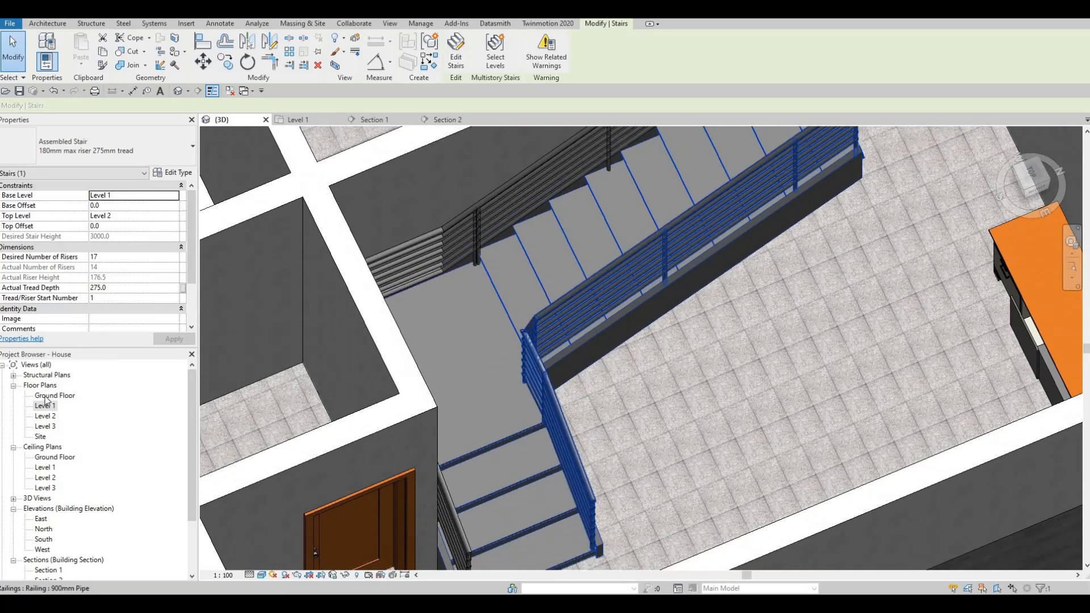
- Edit the stair in the Level 1 plan and shorten its lower run at the starting end to three risers
{"action": "left_click", "coordinate": [295, 119]}
{"action": "key", "text": "Escape"}
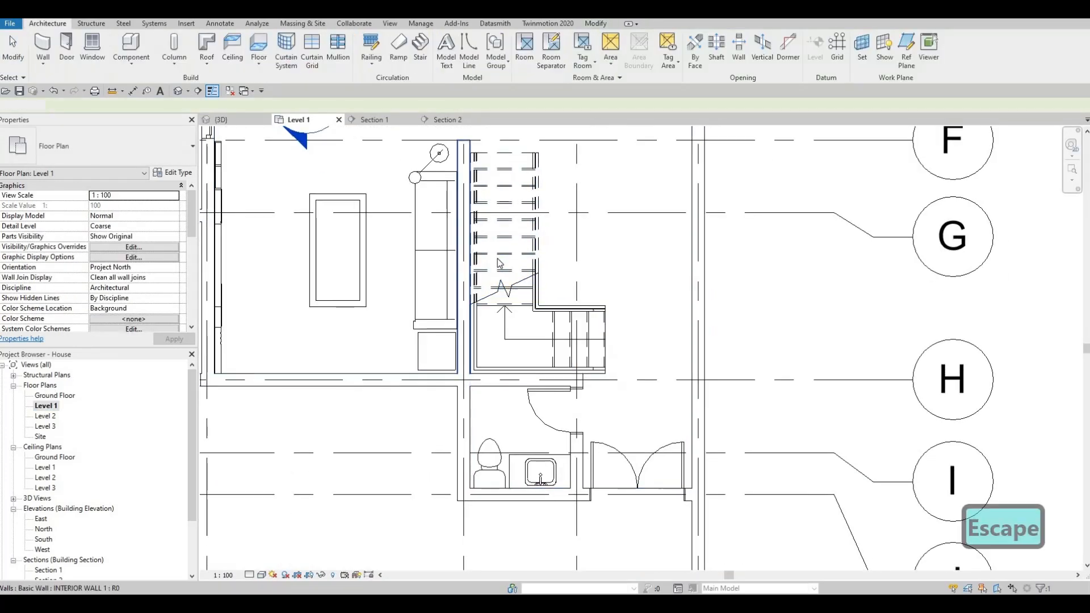
{"action": "left_click", "coordinate": [570, 334]}
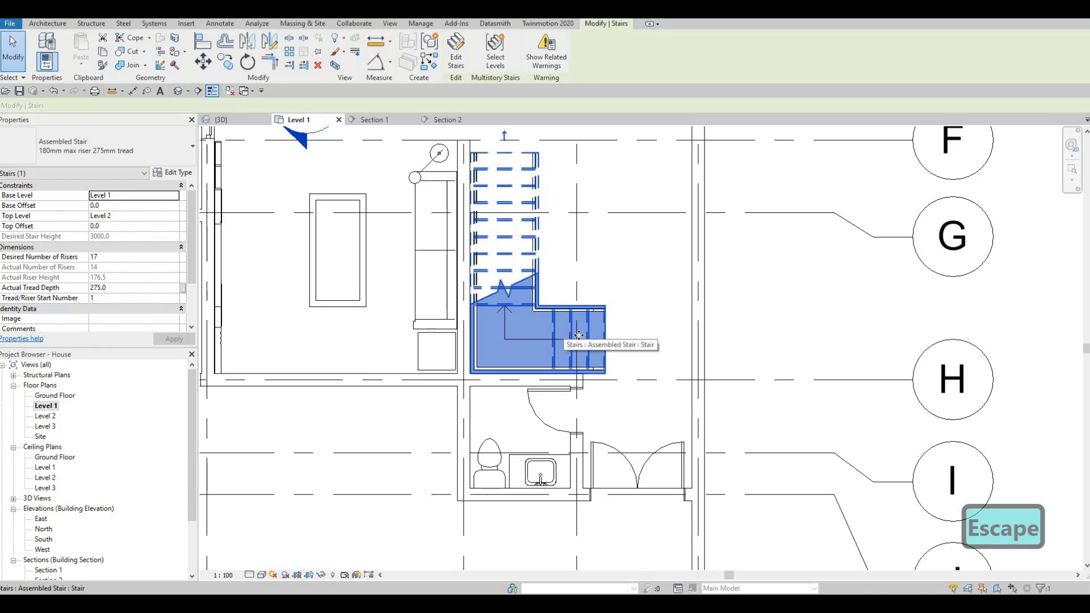
{"action": "left_click", "coordinate": [502, 221]}
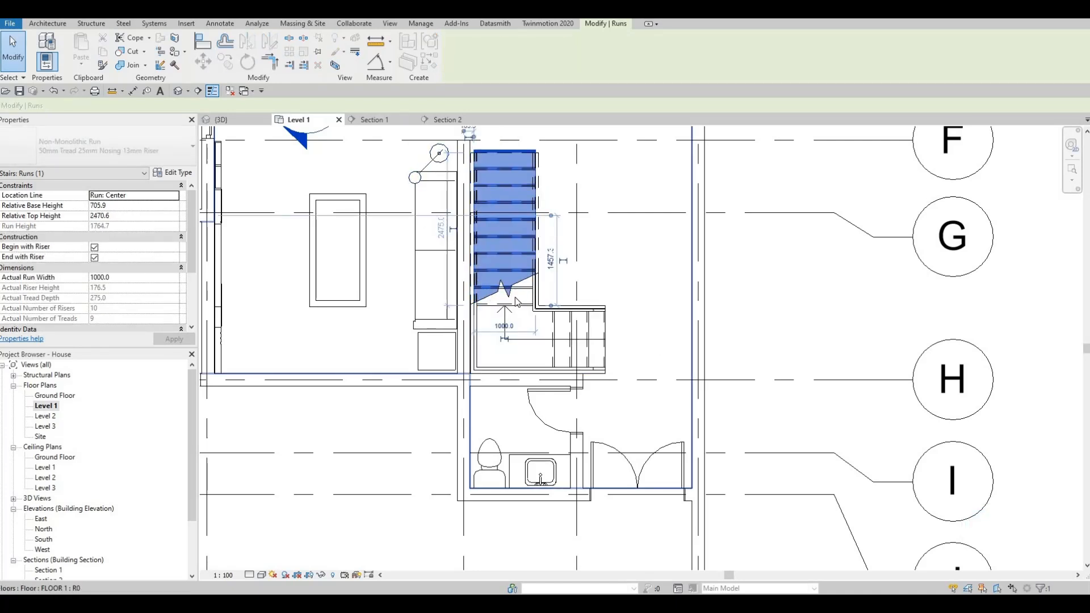
{"action": "key", "text": "Escape"}
{"action": "left_click", "coordinate": [584, 333]}
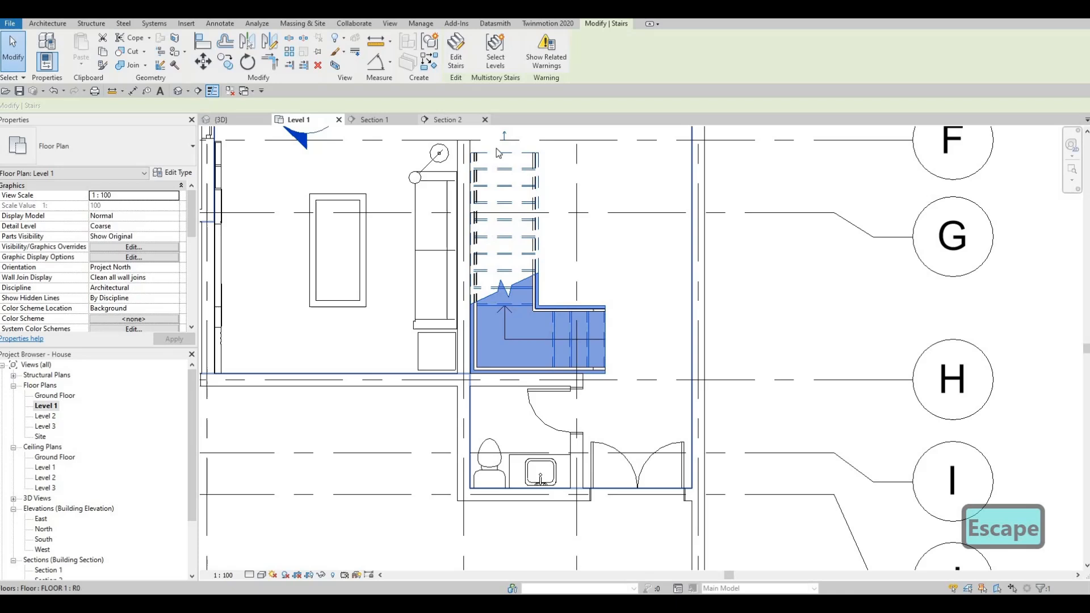
{"action": "double_click", "coordinate": [586, 334]}
{"action": "left_click", "coordinate": [590, 335]}
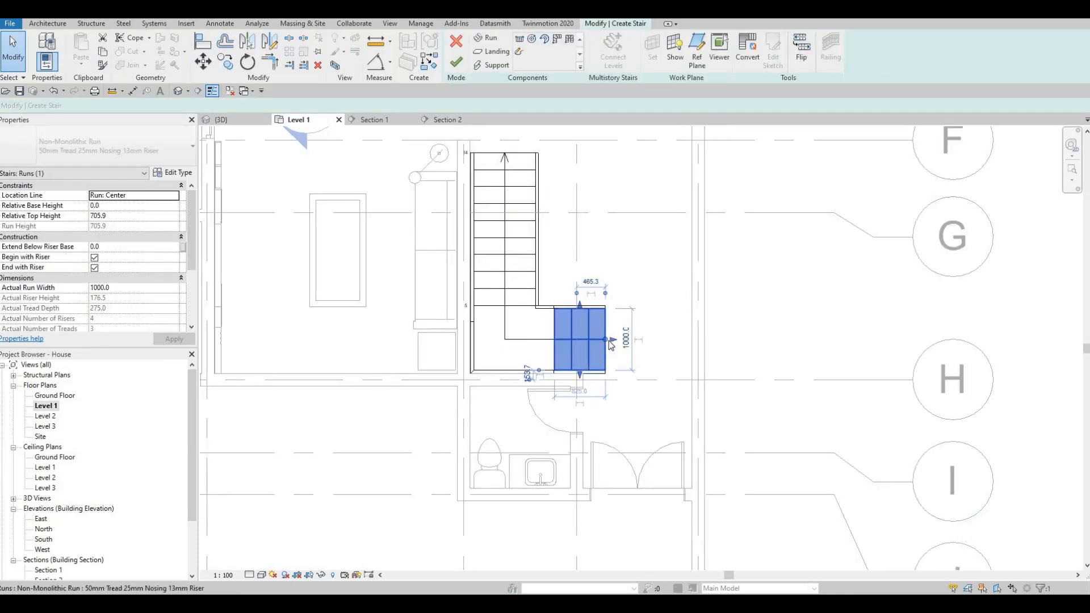
{"action": "left_click_drag", "start_coordinate": [604, 340], "coordinate": [588, 340]}
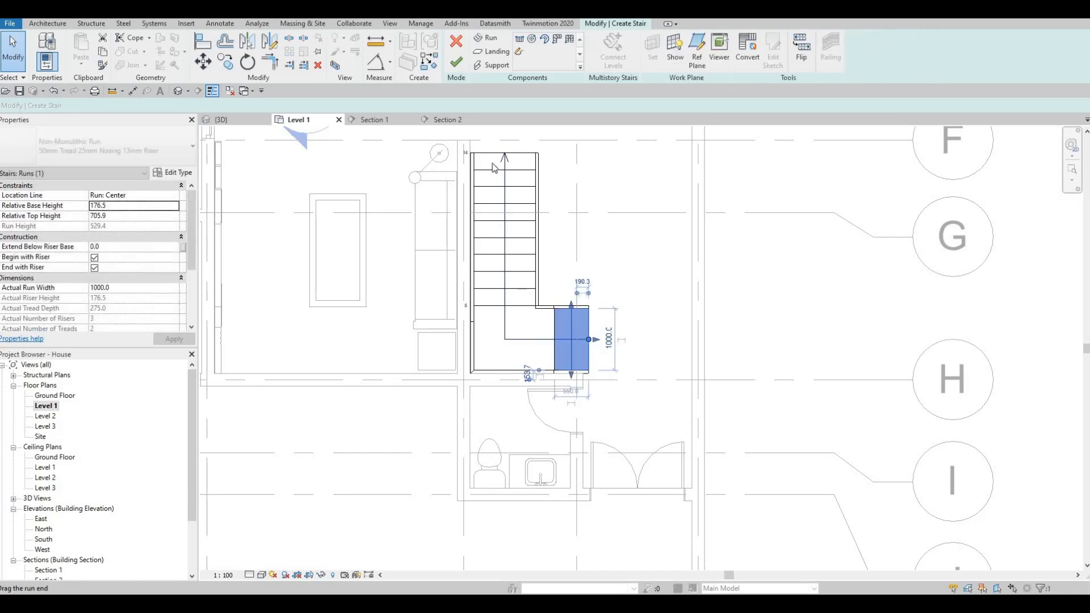
- Try to lengthen the stair's upper run at its top end beyond ten risers in the Level 1 plan
{"action": "left_click", "coordinate": [503, 151]}
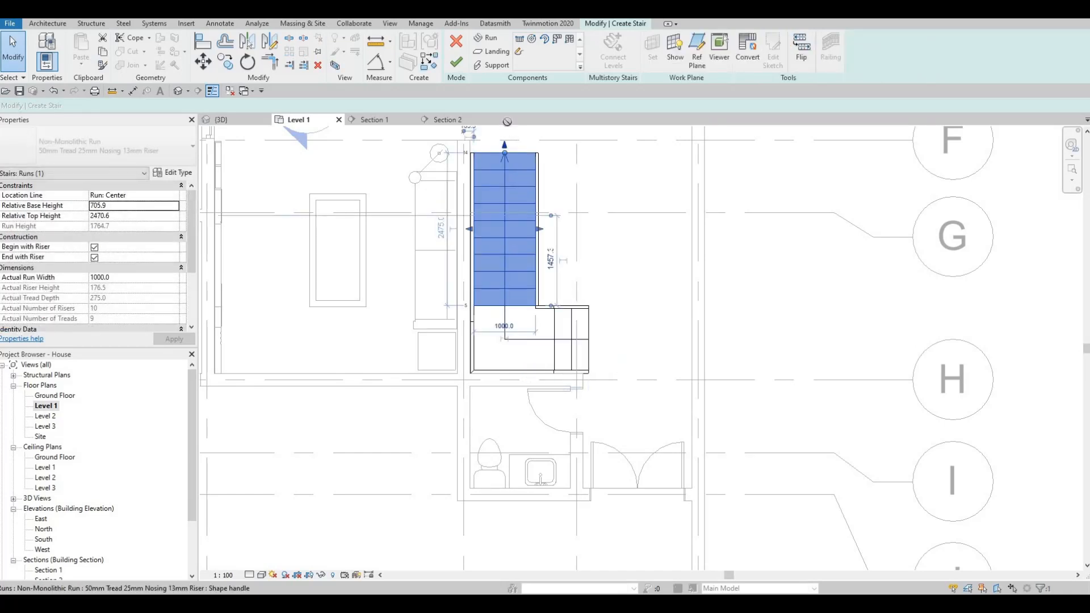
{"action": "left_click_drag", "start_coordinate": [505, 153], "coordinate": [507, 120]}
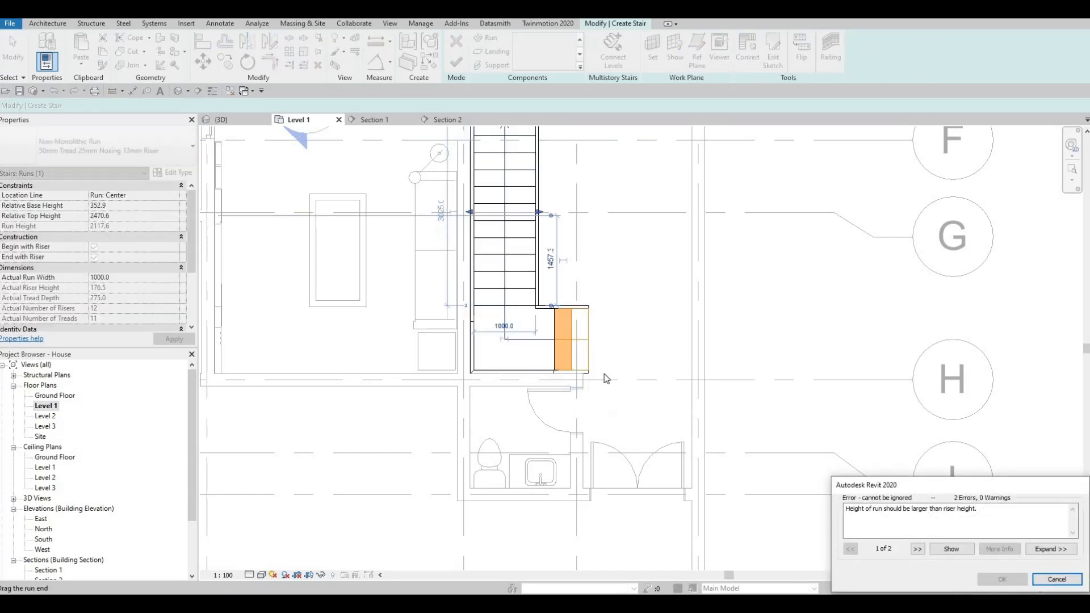
{"action": "key", "text": "Escape"}
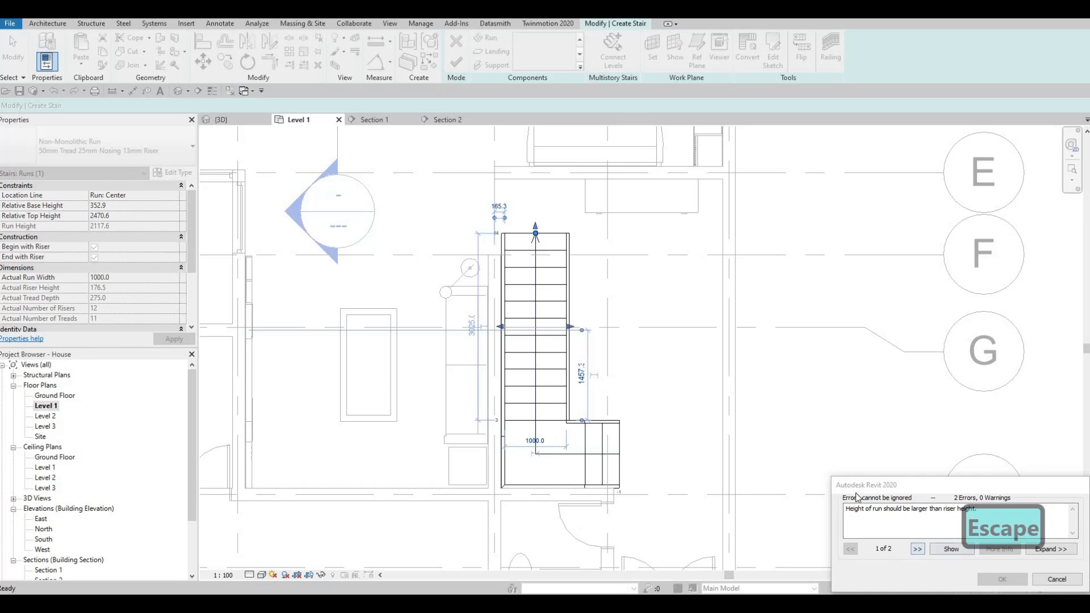
{"action": "left_click", "coordinate": [1056, 578]}
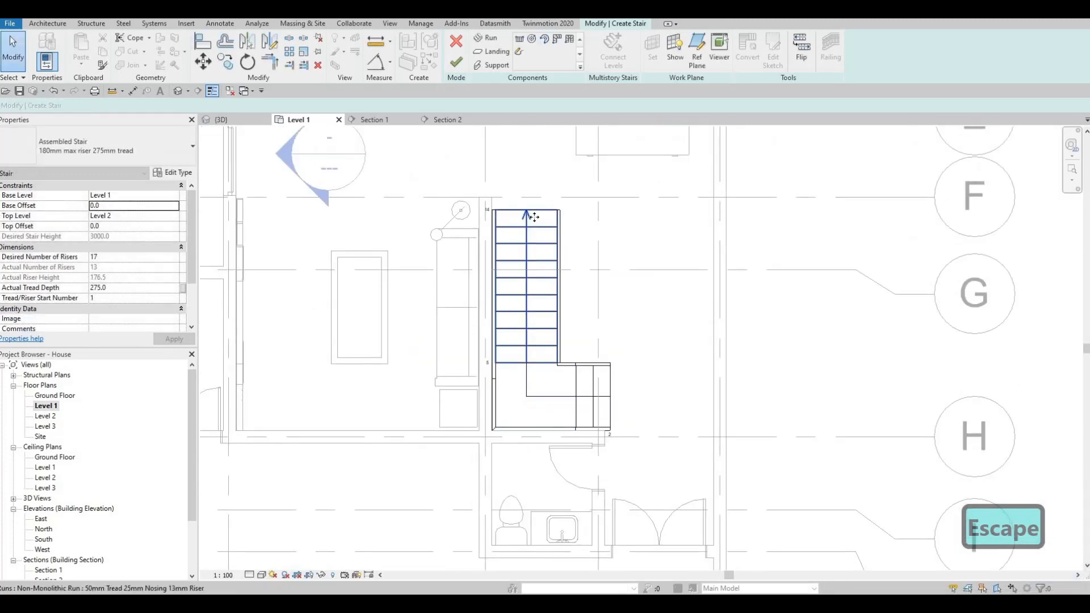
{"action": "left_click", "coordinate": [526, 203]}
{"action": "left_click_drag", "start_coordinate": [526, 202], "coordinate": [526, 186]}
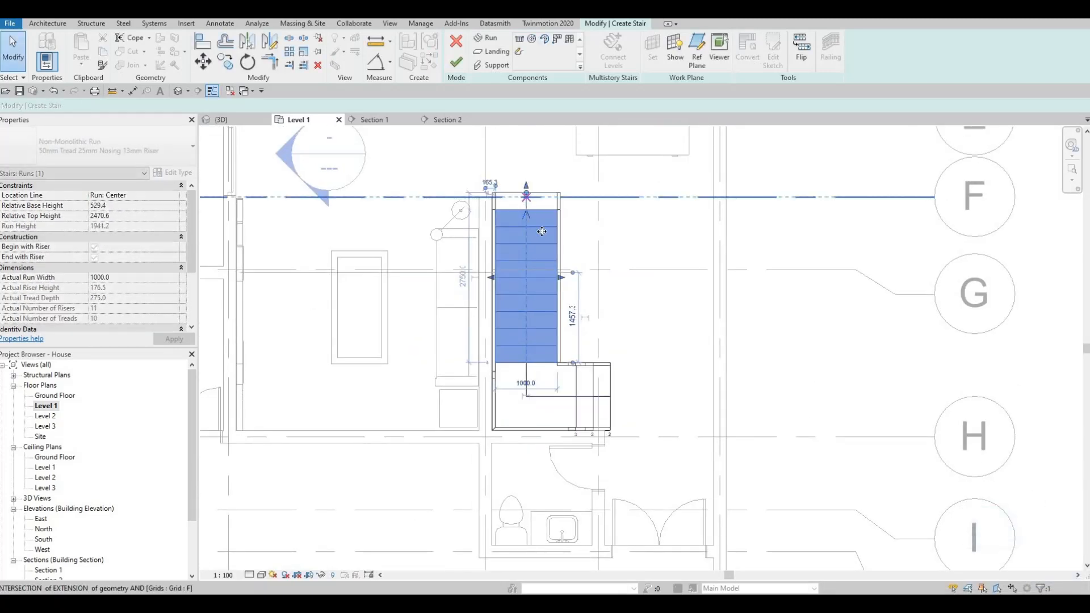
{"action": "key", "text": "ctrl+z"}
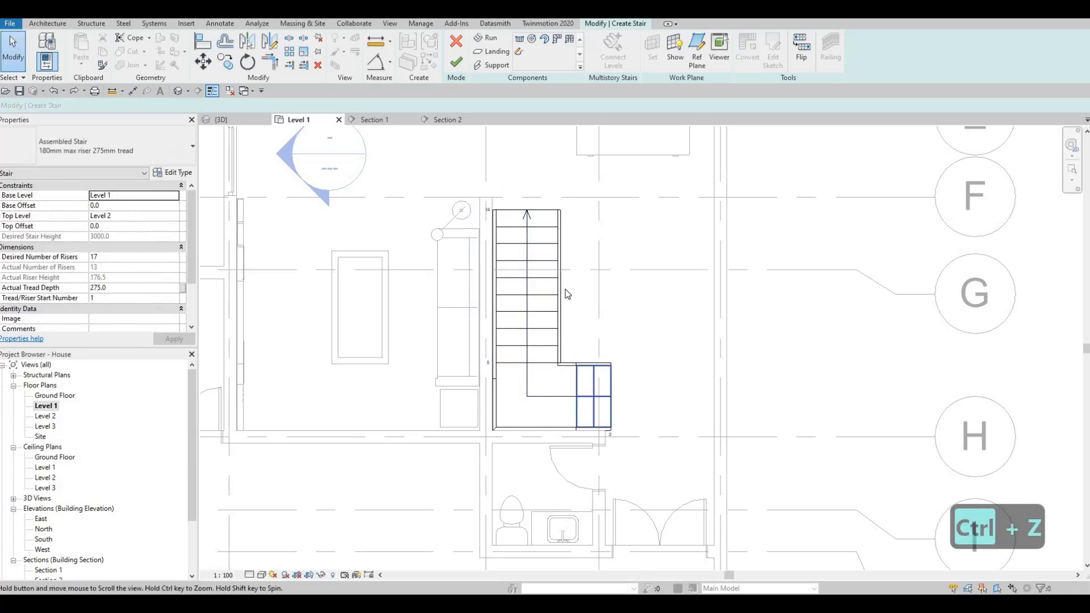
- Extend the stair's upper run at its top end to twelve risers and finish the stair edit
{"action": "left_click", "coordinate": [543, 238]}
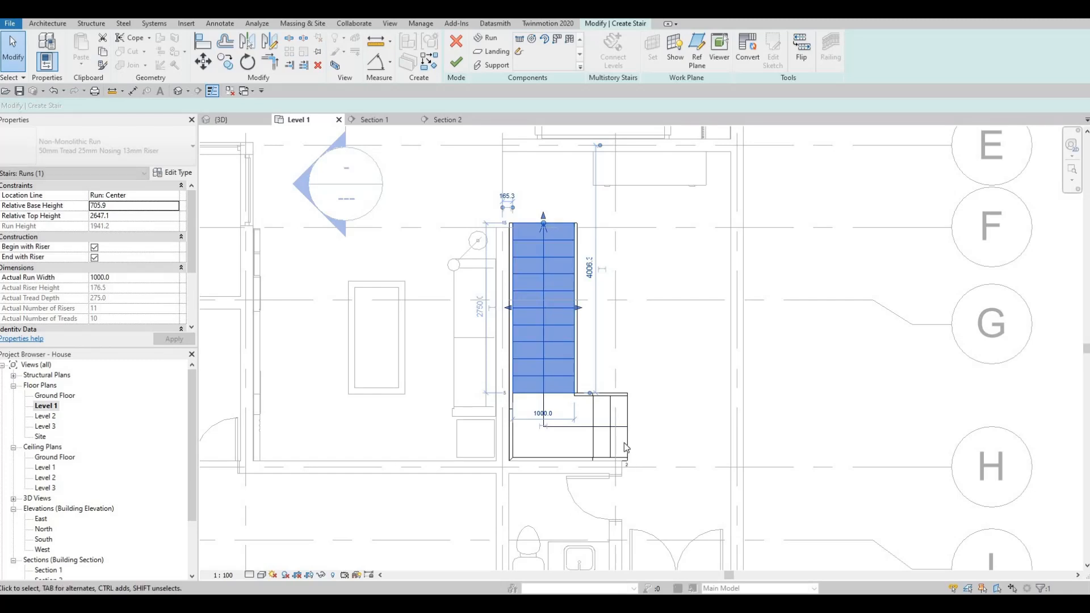
{"action": "left_click_drag", "start_coordinate": [547, 203], "coordinate": [547, 185]}
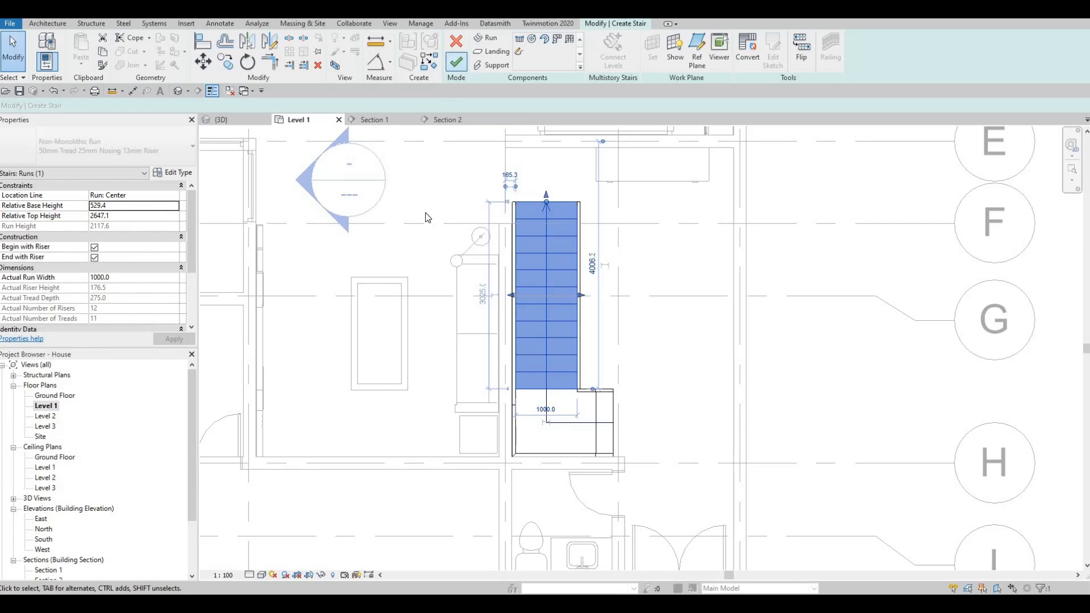
{"action": "left_click", "coordinate": [456, 61]}
{"action": "key", "text": "Escape"}
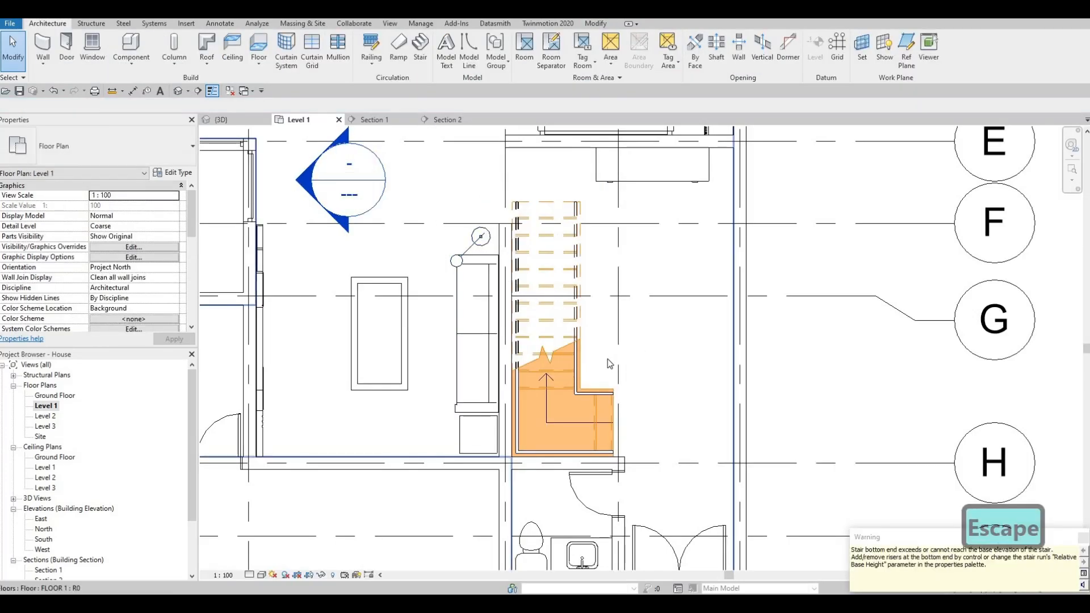
{"action": "key", "text": "Escape"}
- Inspect the stair in the 3D view, undo the upper run's extension to twelve risers and finish the stair with eleven
{"action": "left_click", "coordinate": [239, 120]}
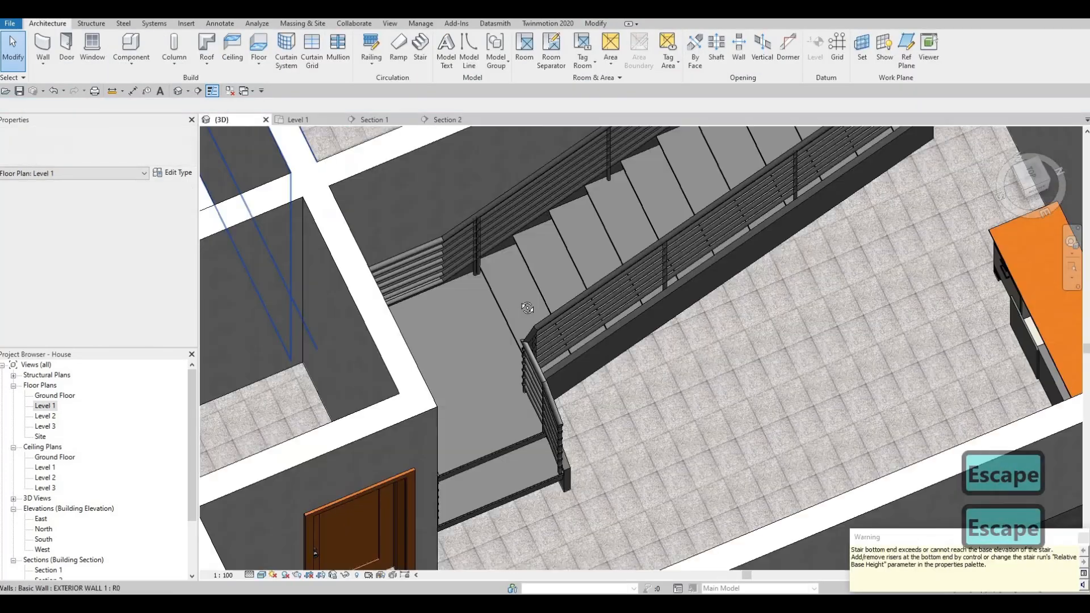
{"action": "middle_click_drag", "start_coordinate": [329, 238], "coordinate": [435, 259], "text": "shift"}
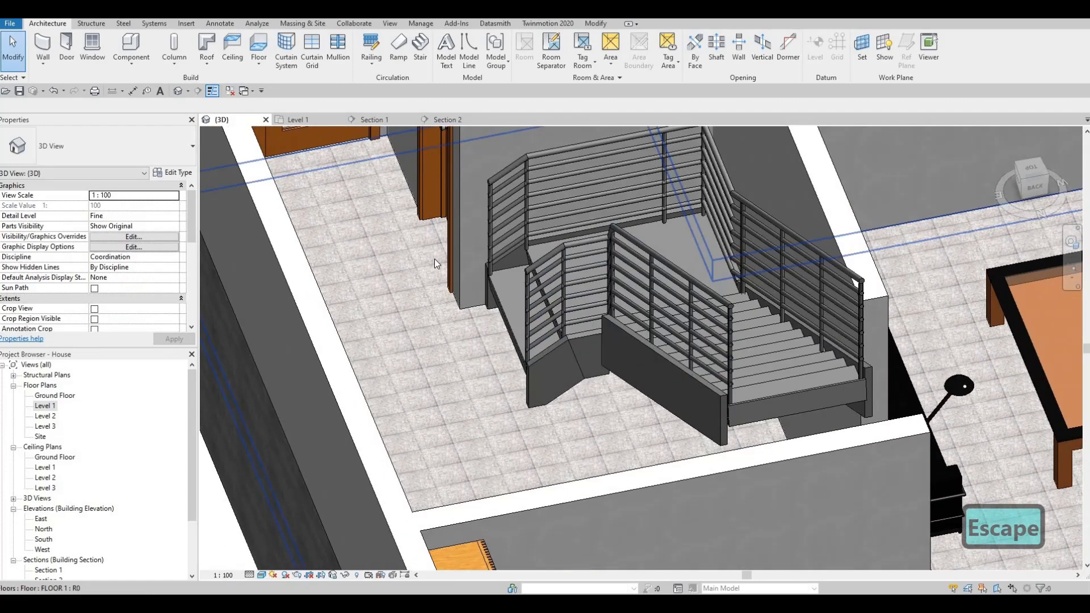
{"action": "key", "text": "ctrl+z"}
{"action": "key", "text": "ctrl+z"}
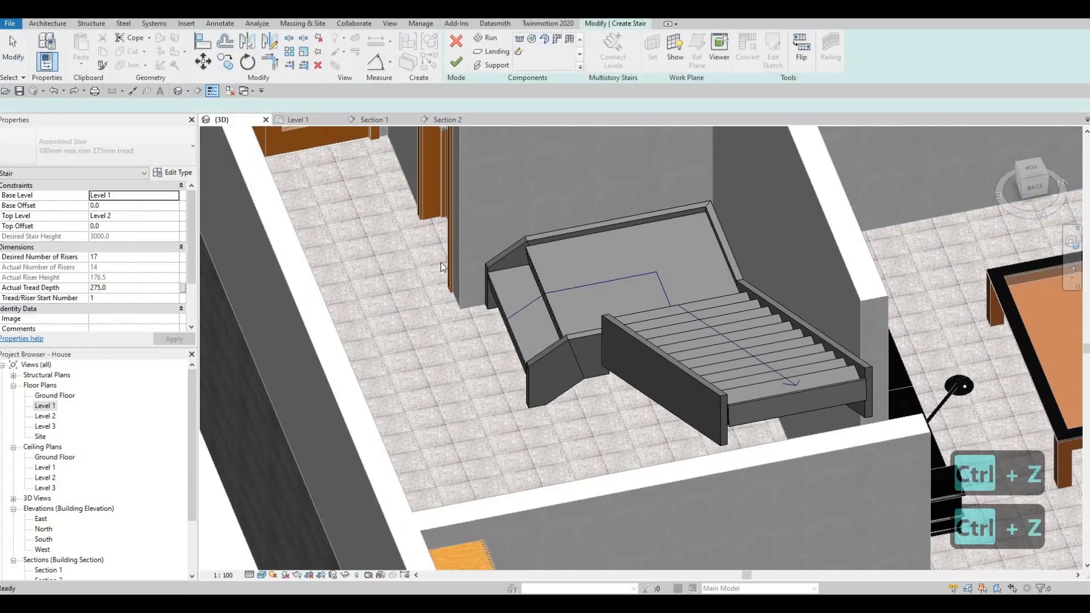
{"action": "middle_click_drag", "start_coordinate": [494, 289], "coordinate": [471, 227], "text": "shift"}
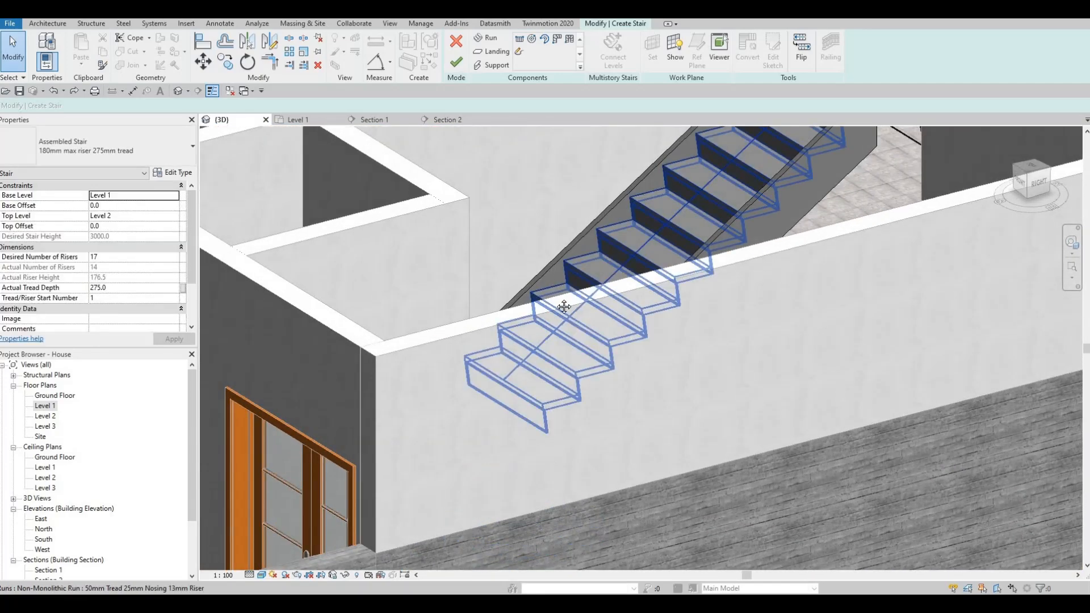
{"action": "middle_click_drag", "start_coordinate": [599, 375], "coordinate": [551, 380], "text": "shift"}
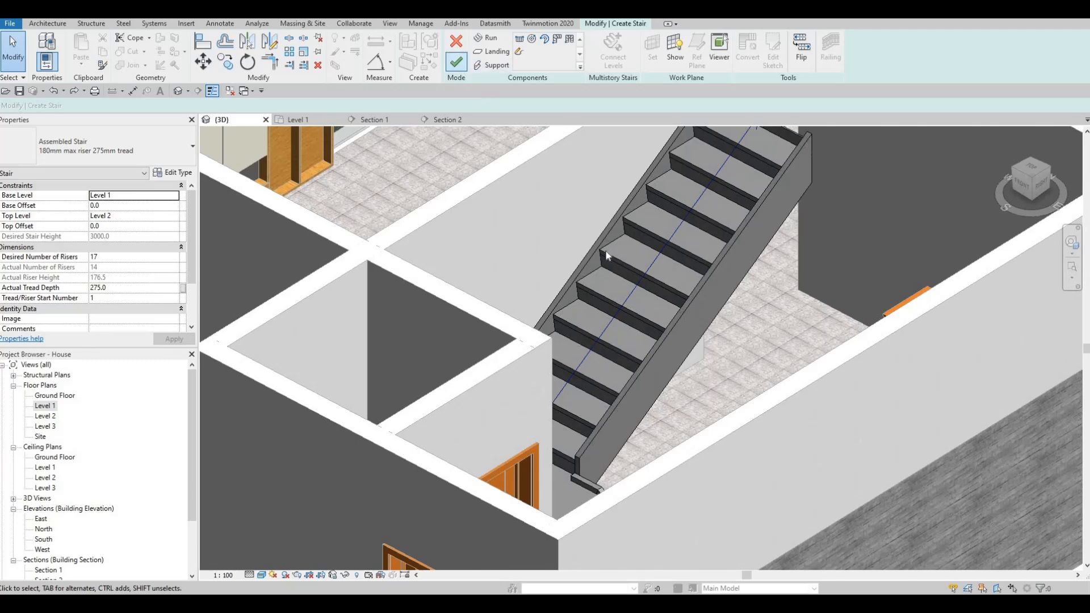
{"action": "scroll", "coordinate": [554, 247], "scroll_direction": "down", "scroll_amount": 3}
{"action": "mouse_move", "coordinate": [541, 260]}
{"action": "middle_mouse_down", "text": "shift"}
{"action": "mouse_move", "coordinate": [534, 310]}
{"action": "mouse_move", "coordinate": [550, 288]}
{"action": "mouse_move", "coordinate": [533, 261]}
{"action": "middle_mouse_up", "text": "shift"}
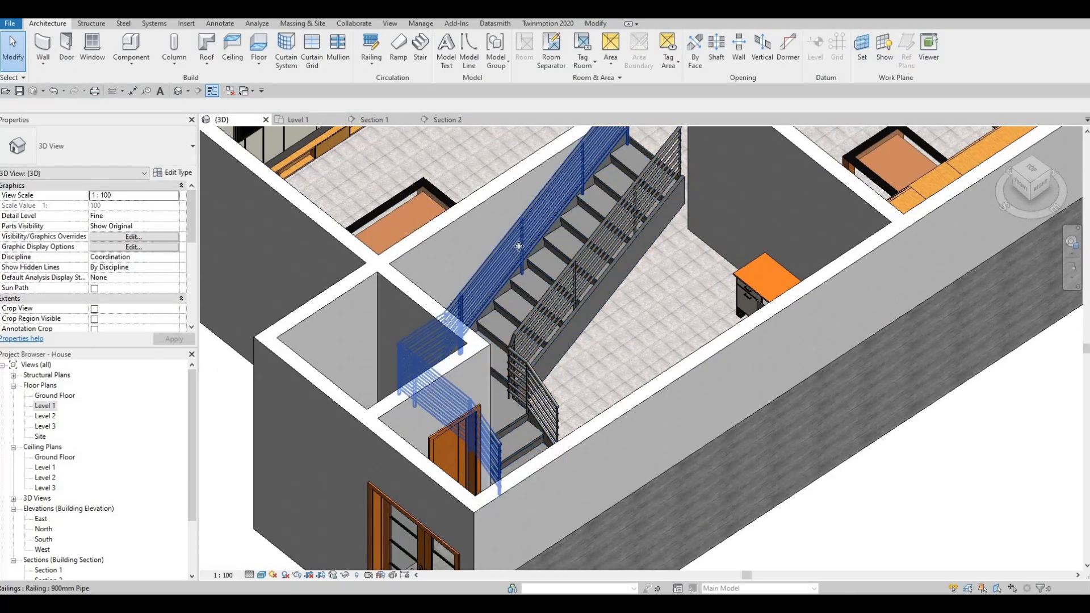
- Delete both 900mm Pipe railings from the stair
{"action": "left_click", "coordinate": [518, 246]}
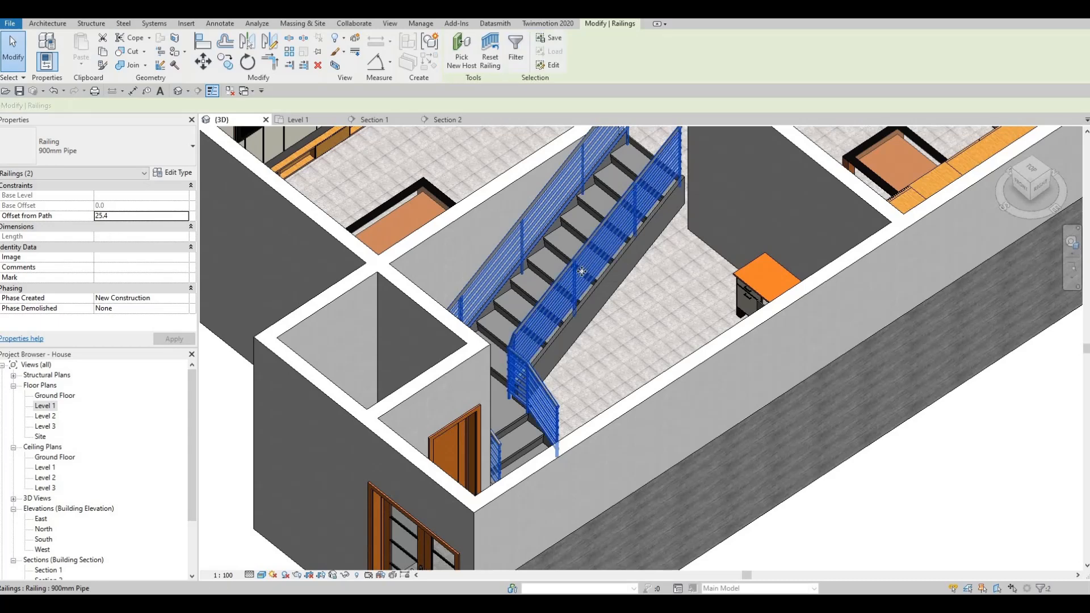
{"action": "key", "text": "Delete"}
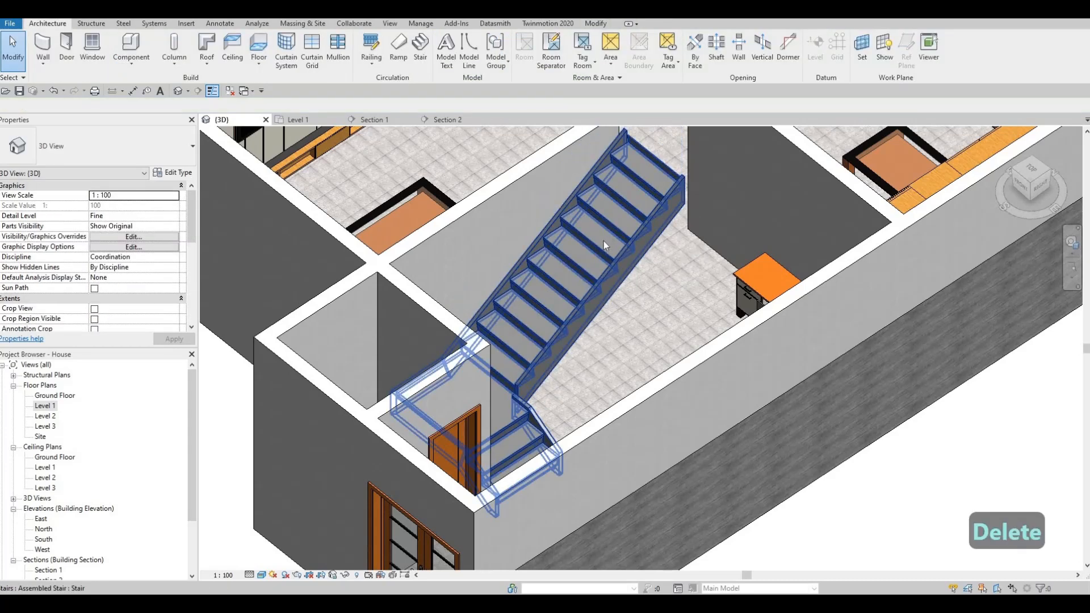
{"action": "key", "text": "Escape"}
- Set the Right Support of the stair's 180mm max riser 275mm tread type to None
{"action": "left_click", "coordinate": [605, 245]}
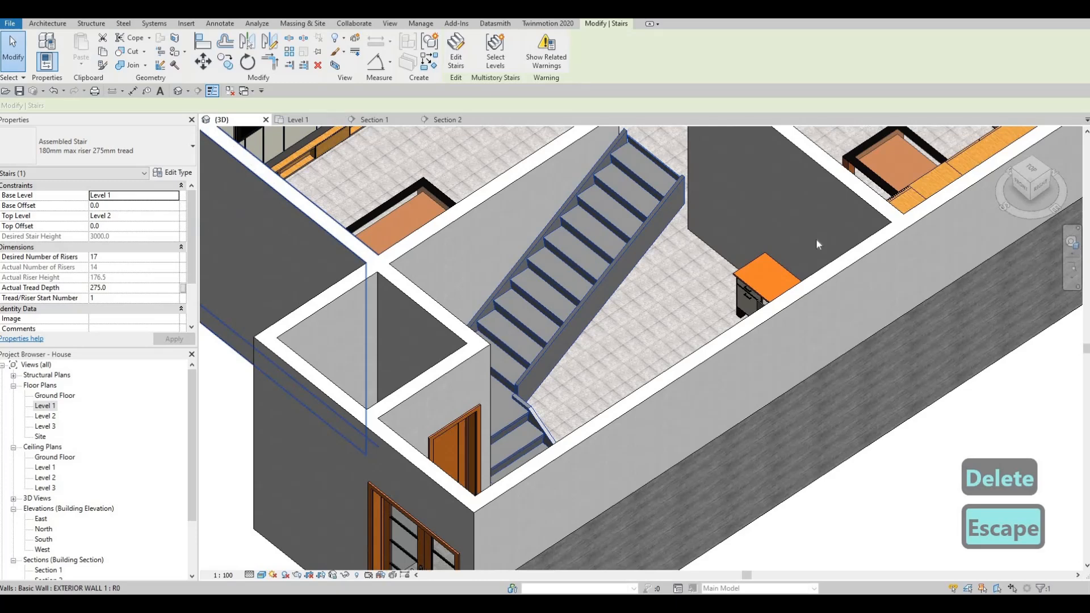
{"action": "left_click", "coordinate": [174, 173]}
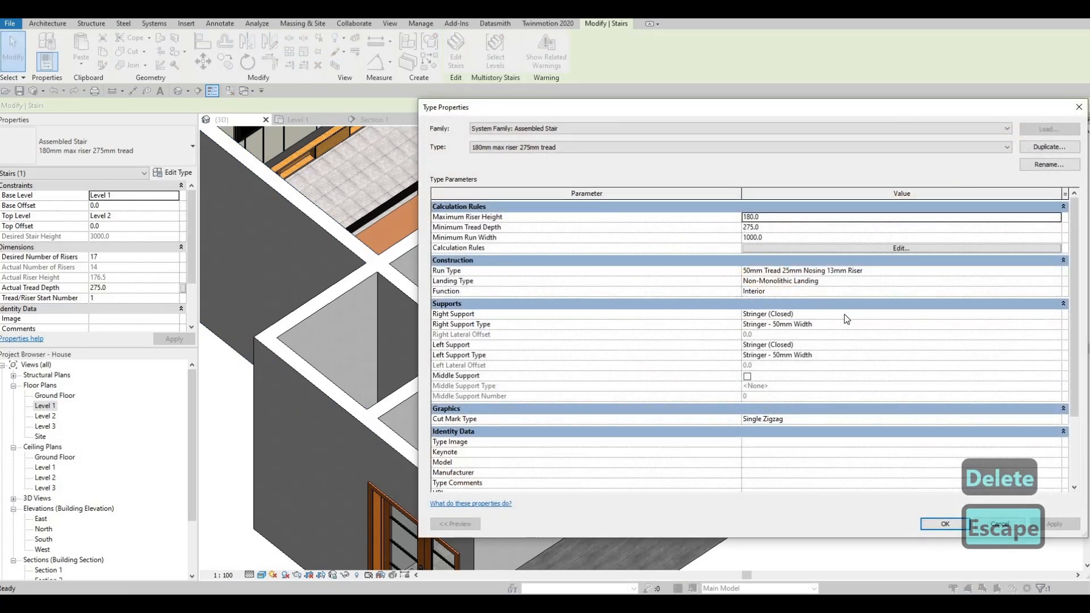
{"action": "left_click", "coordinate": [1056, 315]}
{"action": "left_click", "coordinate": [1056, 316]}
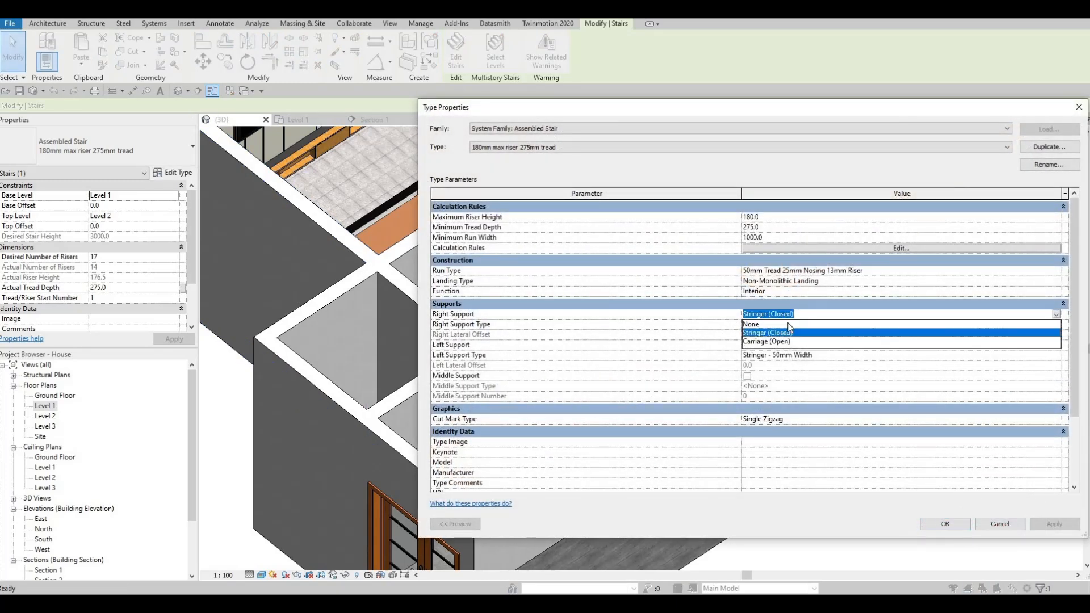
{"action": "left_click", "coordinate": [788, 324]}
{"action": "left_click", "coordinate": [1056, 345]}
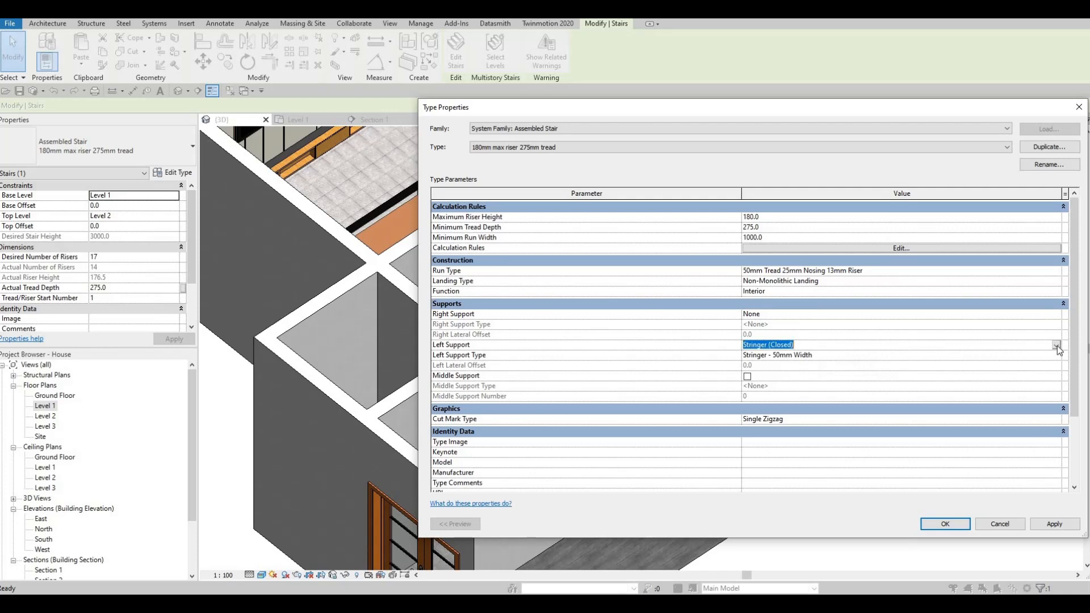
{"action": "left_click", "coordinate": [828, 348]}
{"action": "left_click", "coordinate": [1049, 520]}
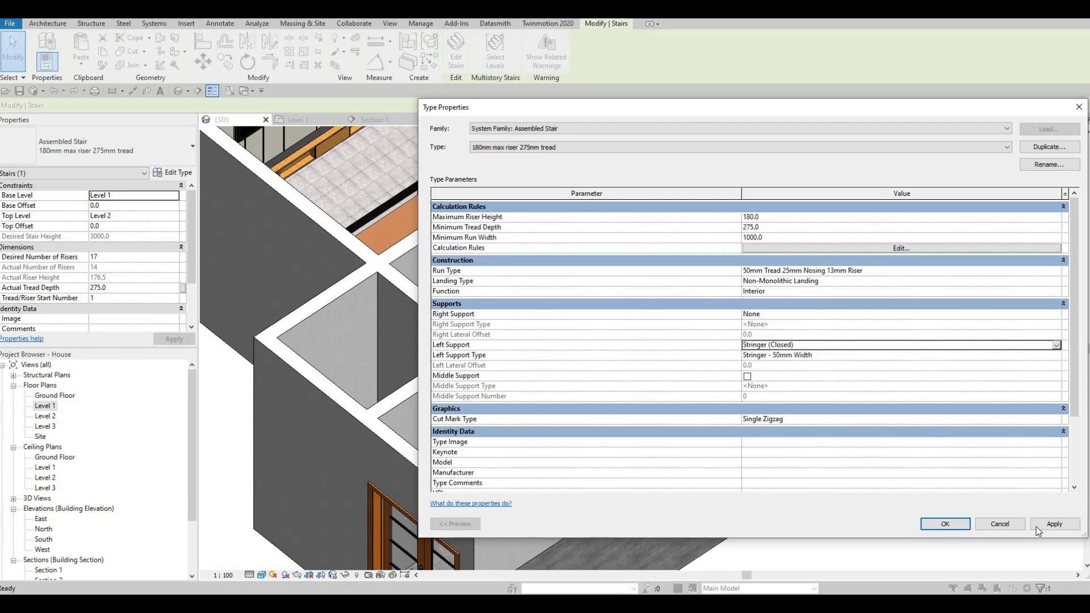
{"action": "left_click", "coordinate": [945, 523]}
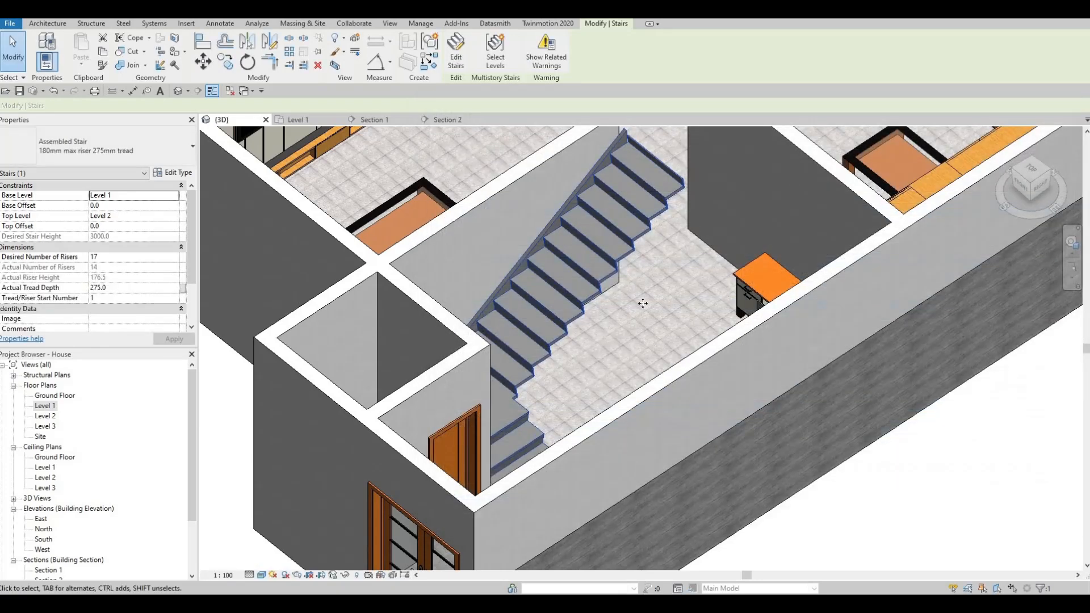
{"action": "key", "text": "Escape"}
- Change the stair type's Right Support to Carriage (Open) and its Left Support to None
{"action": "left_click", "coordinate": [583, 185]}
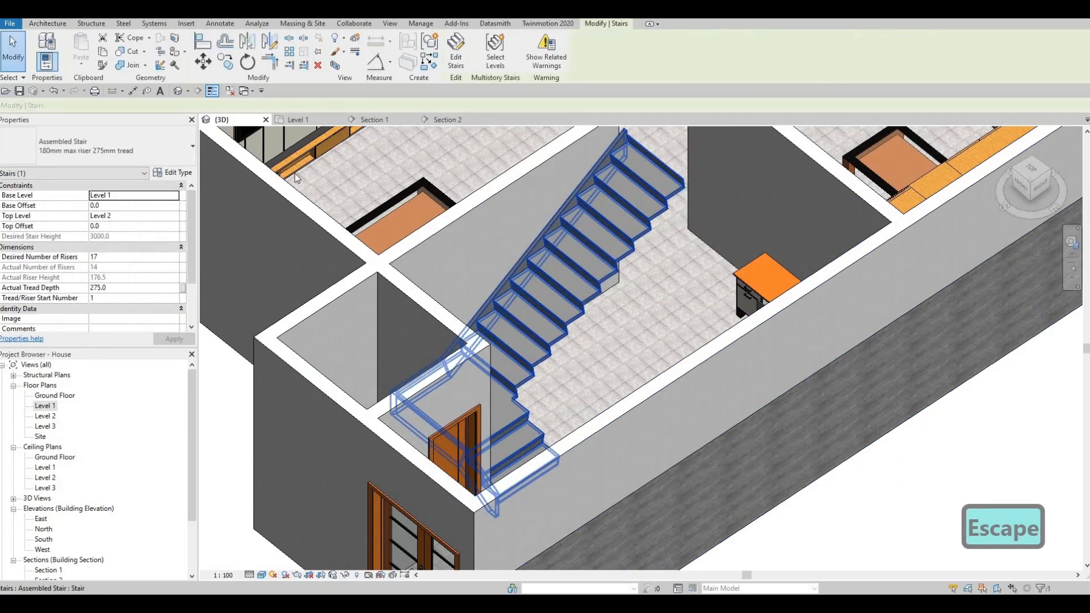
{"action": "left_click", "coordinate": [179, 173]}
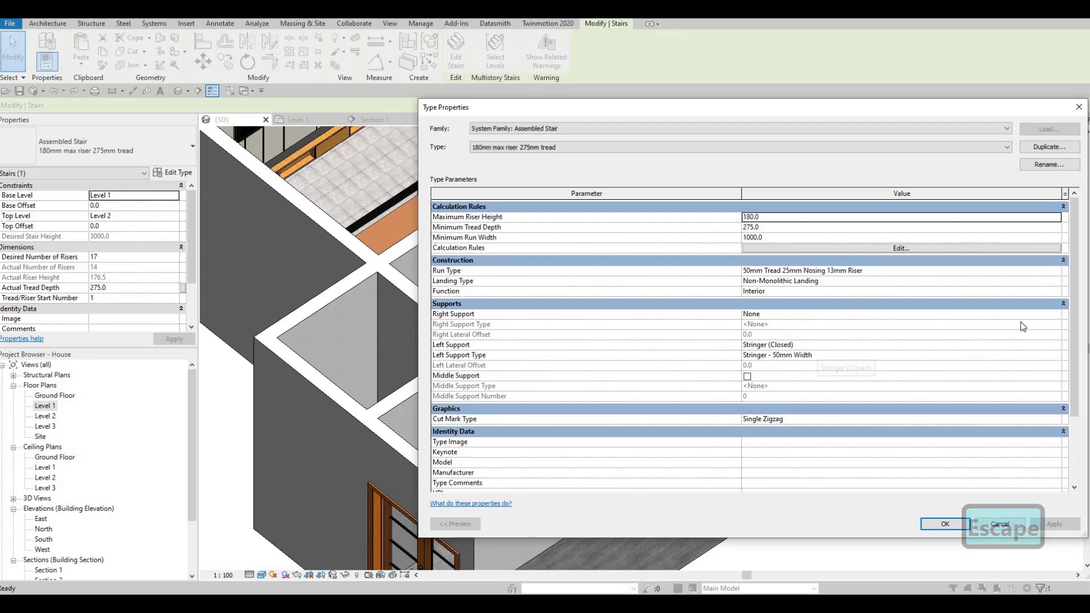
{"action": "left_click", "coordinate": [1055, 315]}
{"action": "left_click", "coordinate": [829, 316]}
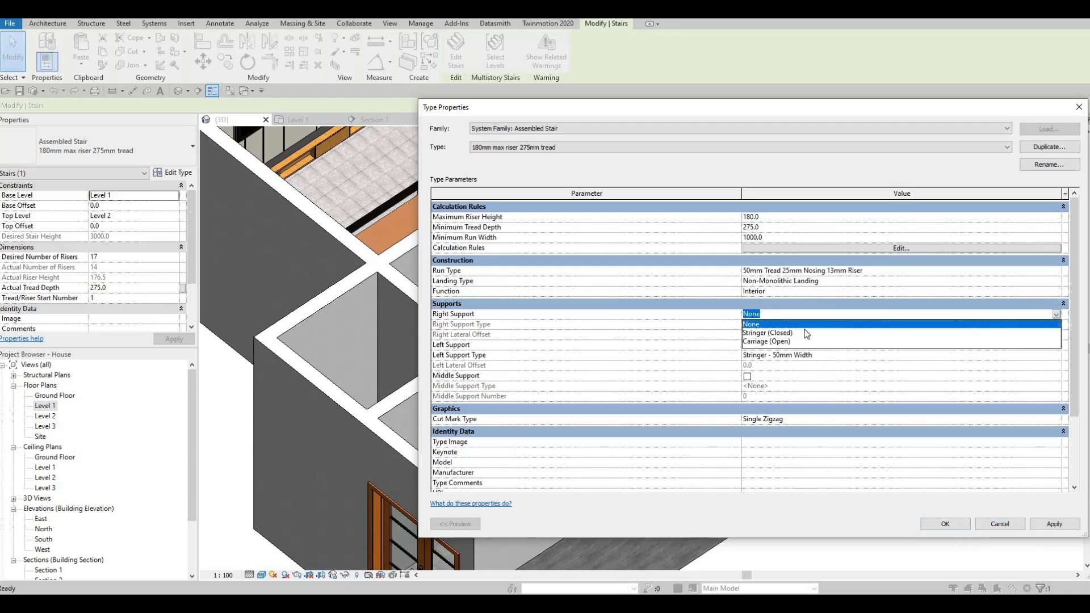
{"action": "left_click", "coordinate": [806, 333]}
{"action": "left_click", "coordinate": [1056, 316]}
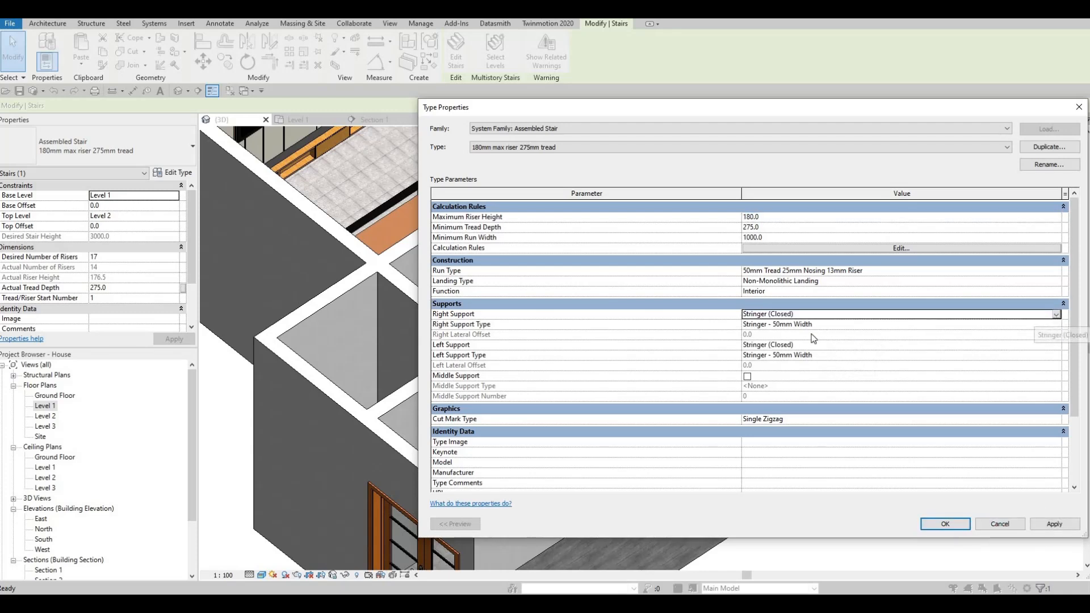
{"action": "left_click", "coordinate": [830, 341]}
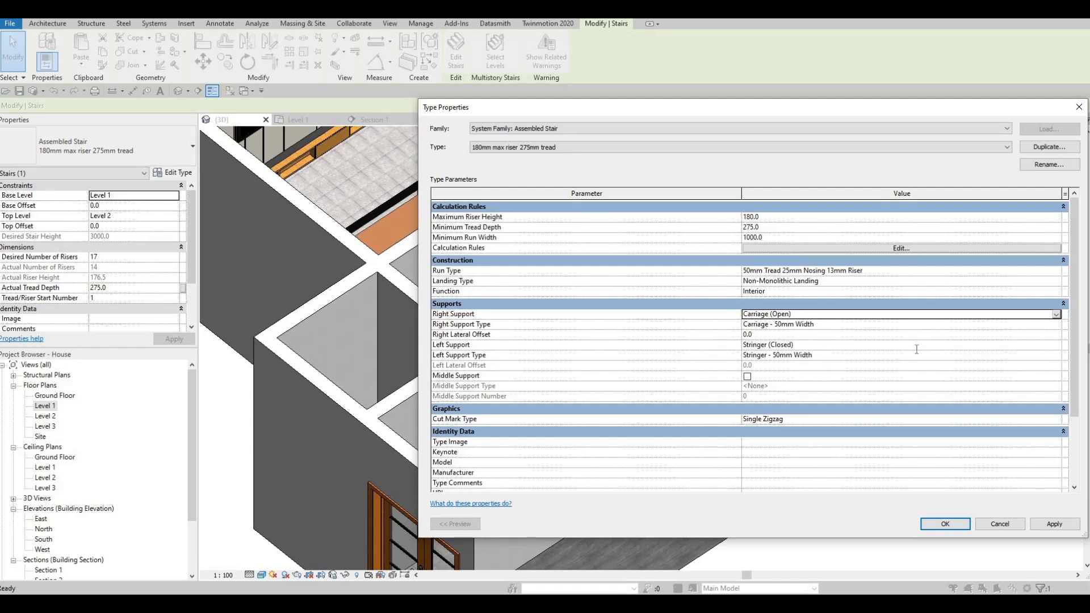
{"action": "left_click", "coordinate": [1050, 344]}
{"action": "left_click", "coordinate": [766, 347]}
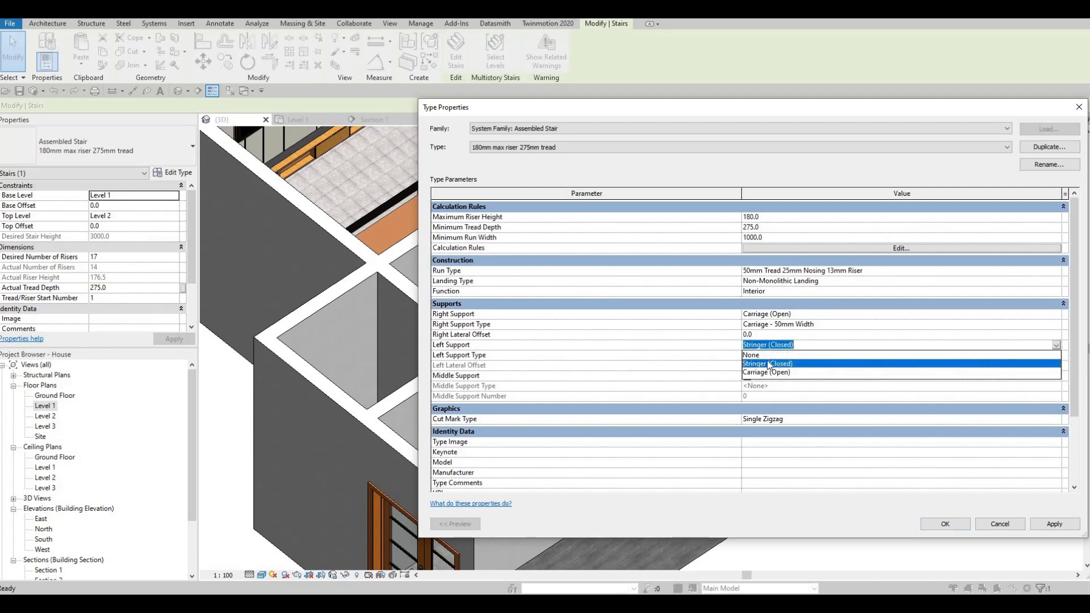
{"action": "left_click", "coordinate": [1052, 525]}
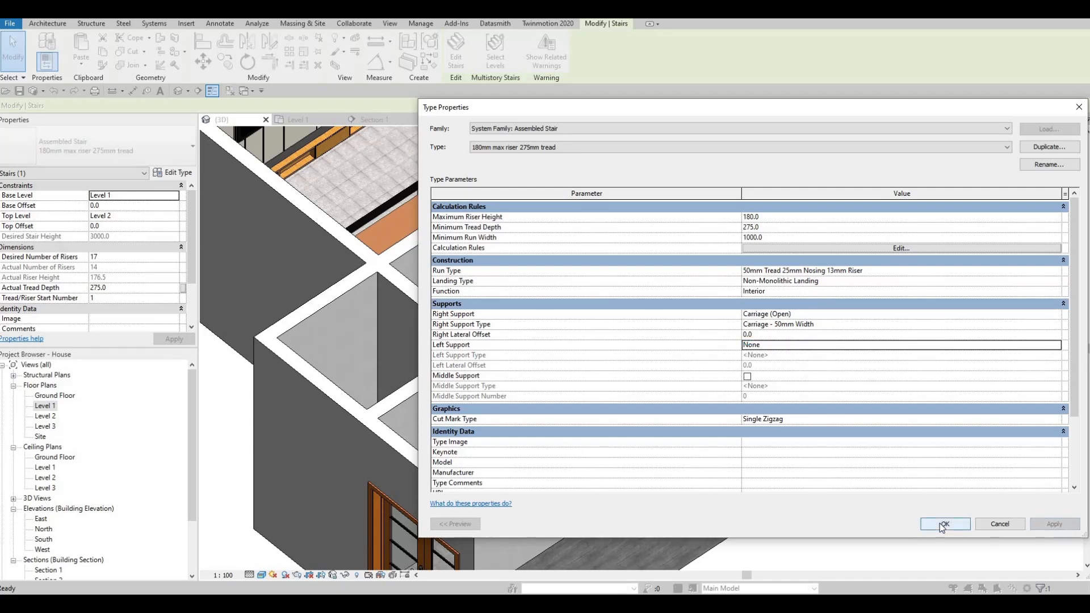
{"action": "left_click", "coordinate": [944, 526]}
- Set the stair type's Right Support to Stringer (Closed) and open its Stringer - 50mm Width support type for editing
{"action": "middle_click_drag", "start_coordinate": [382, 451], "coordinate": [659, 326], "text": "shift"}
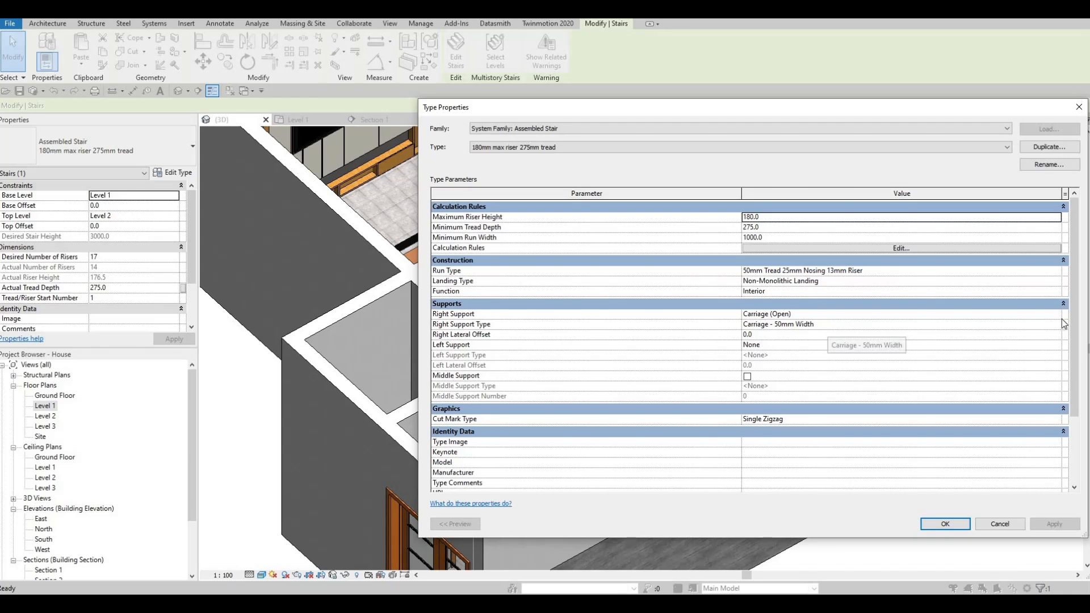
{"action": "left_click", "coordinate": [1049, 316]}
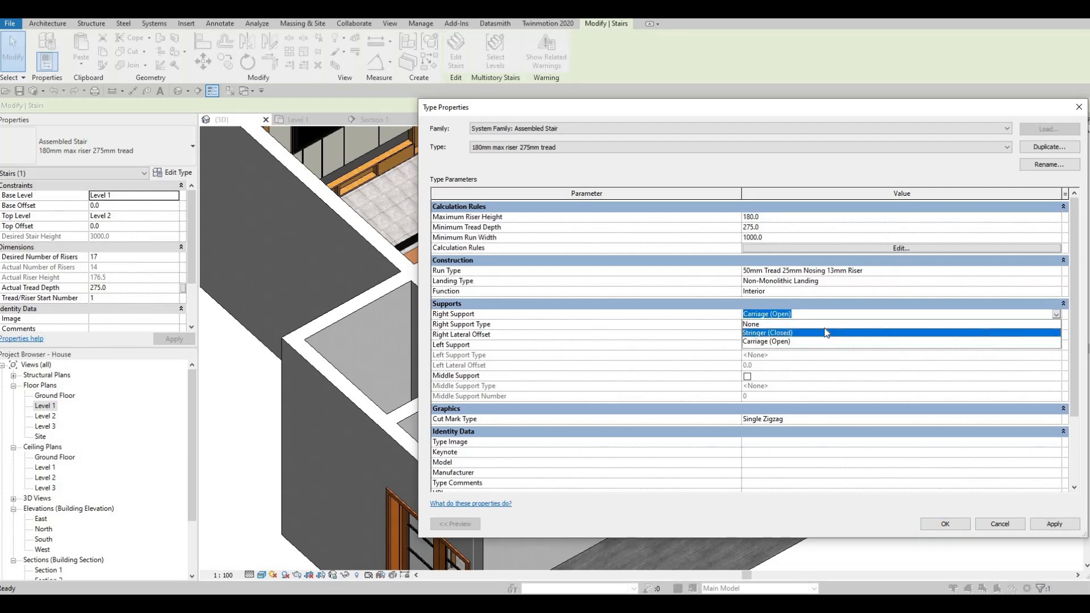
{"action": "left_click", "coordinate": [827, 333]}
{"action": "left_click", "coordinate": [1056, 325]}
{"action": "left_click", "coordinate": [1056, 324]}
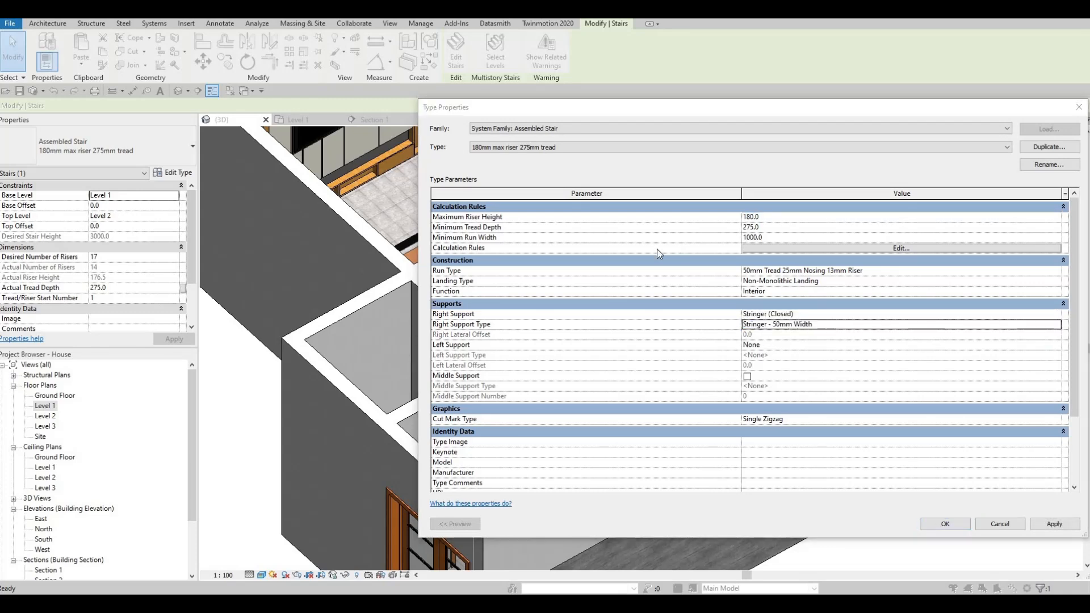
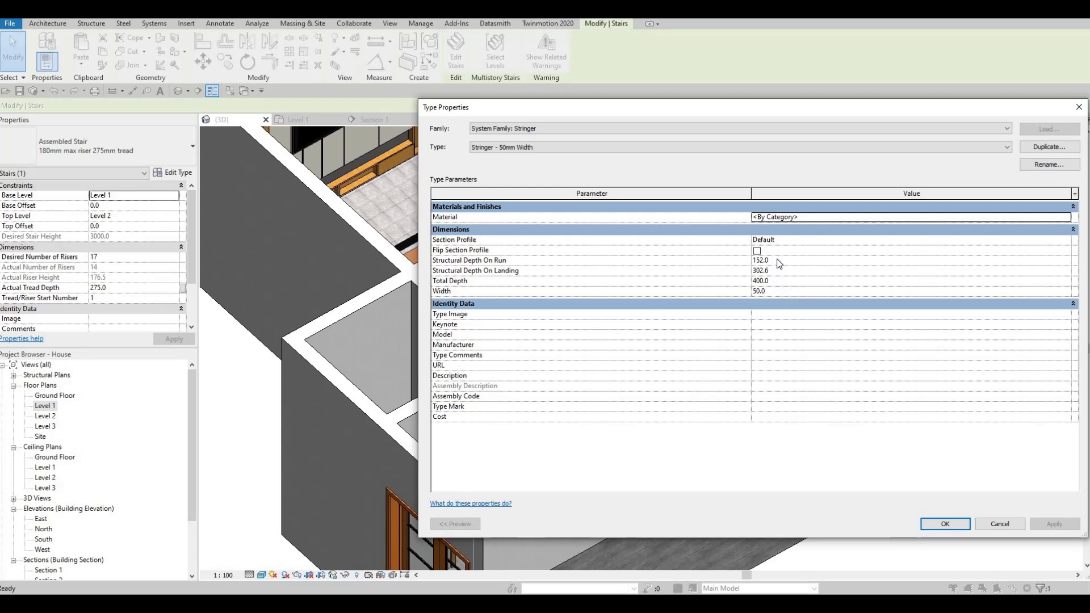
- Set the Stringer - 50mm Width support type's Width to 30 and its Total Depth to 900
{"action": "left_click", "coordinate": [782, 292]}
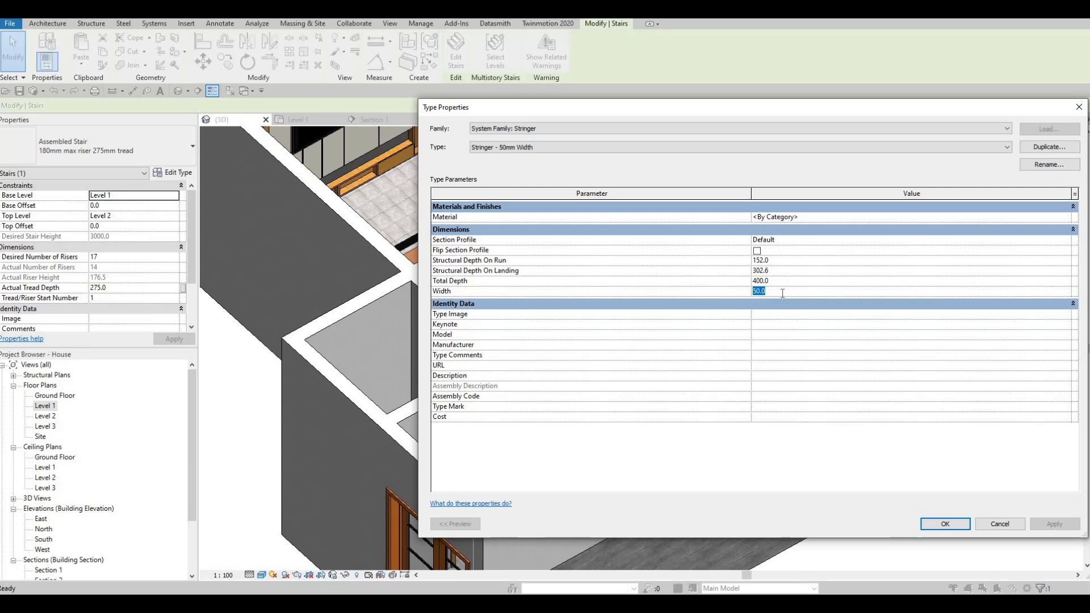
{"action": "type", "text": "30"}
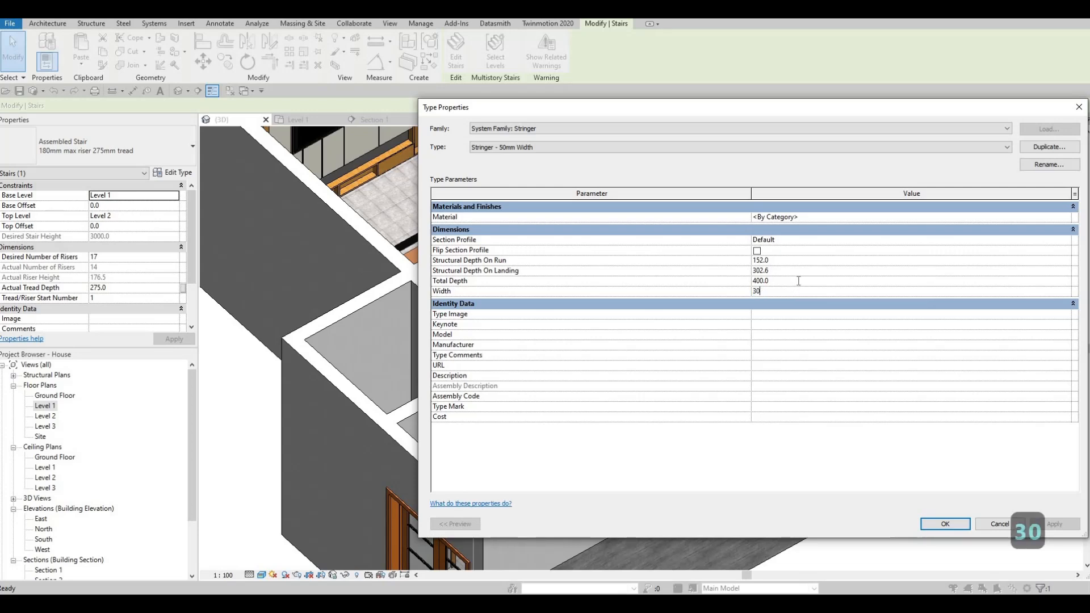
{"action": "left_click", "coordinate": [799, 280]}
{"action": "type", "text": "900"}
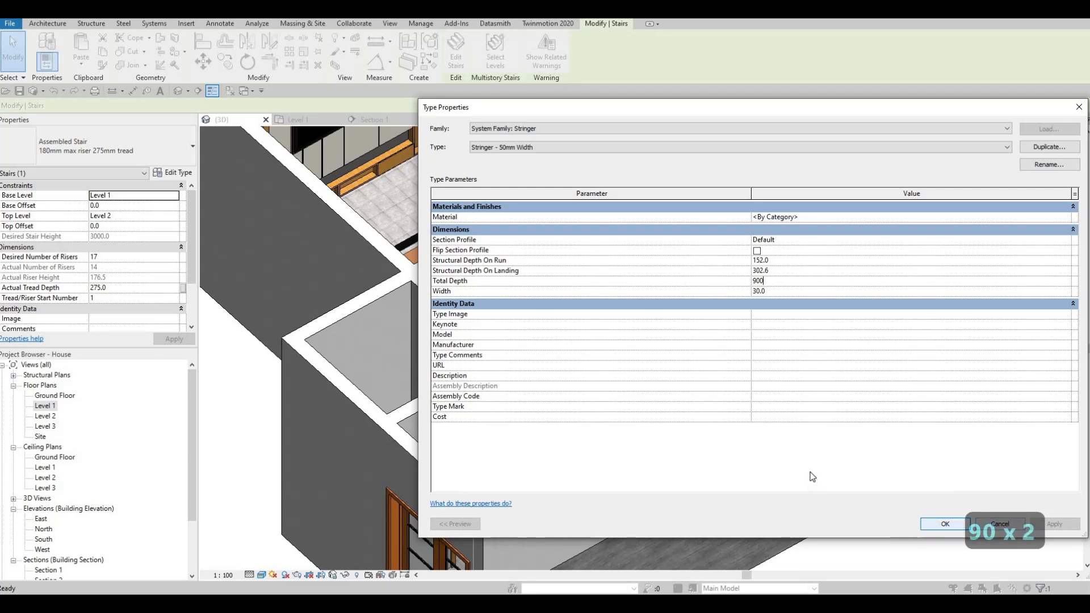
{"action": "left_click", "coordinate": [944, 524]}
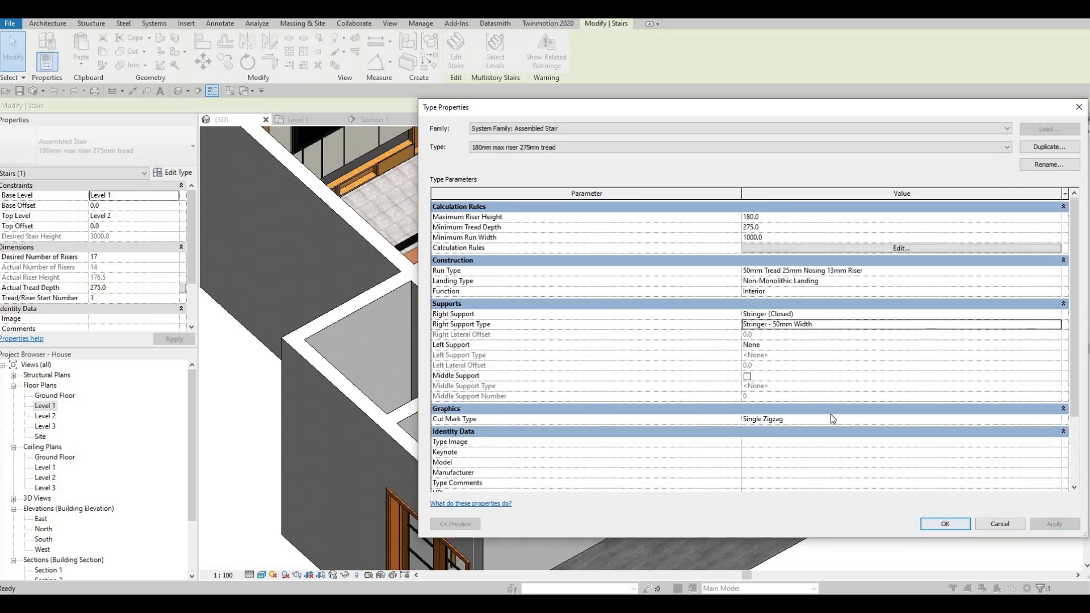
{"action": "left_click", "coordinate": [946, 524]}
{"action": "key", "text": "Escape"}
{"action": "key", "text": "Escape"}
- Reopen the stair's right stringer support type and search the materials for GLASS for its Material
{"action": "left_click", "coordinate": [649, 255]}
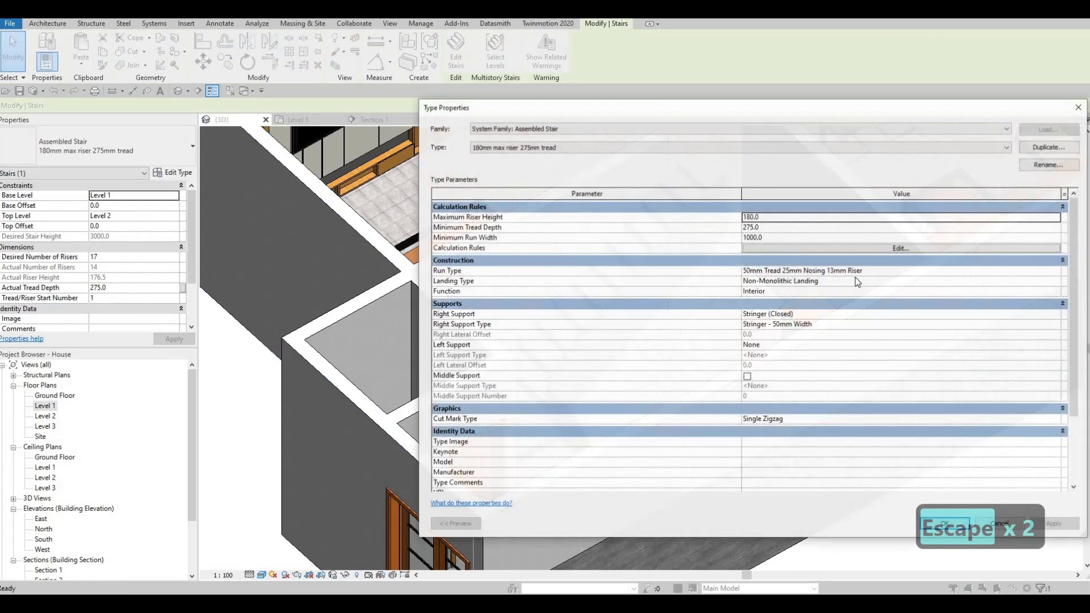
{"action": "left_click", "coordinate": [914, 327]}
{"action": "left_click", "coordinate": [1059, 326]}
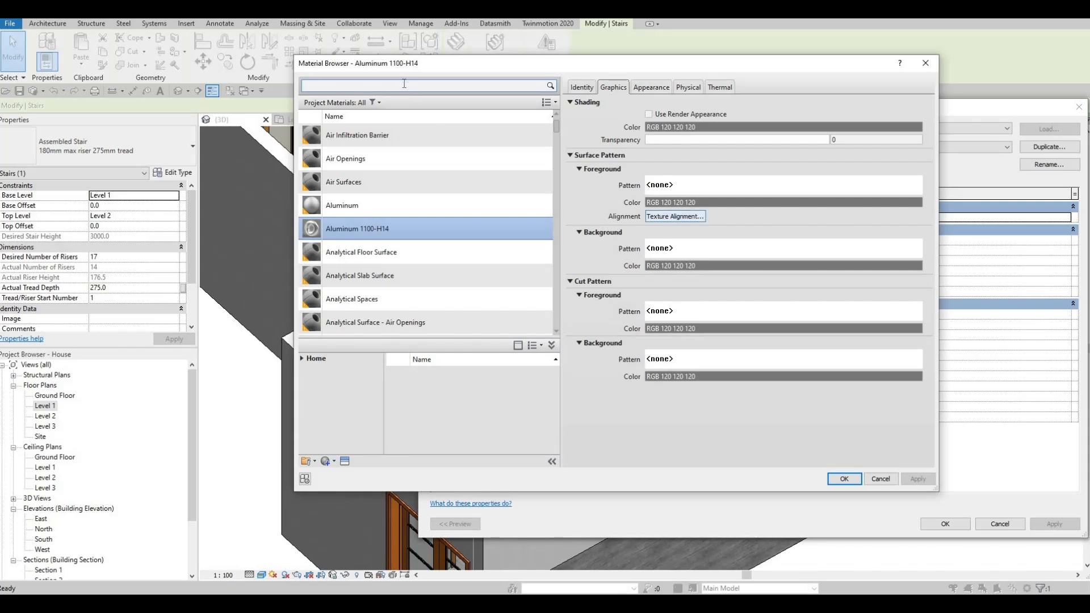
{"action": "left_click", "coordinate": [395, 81]}
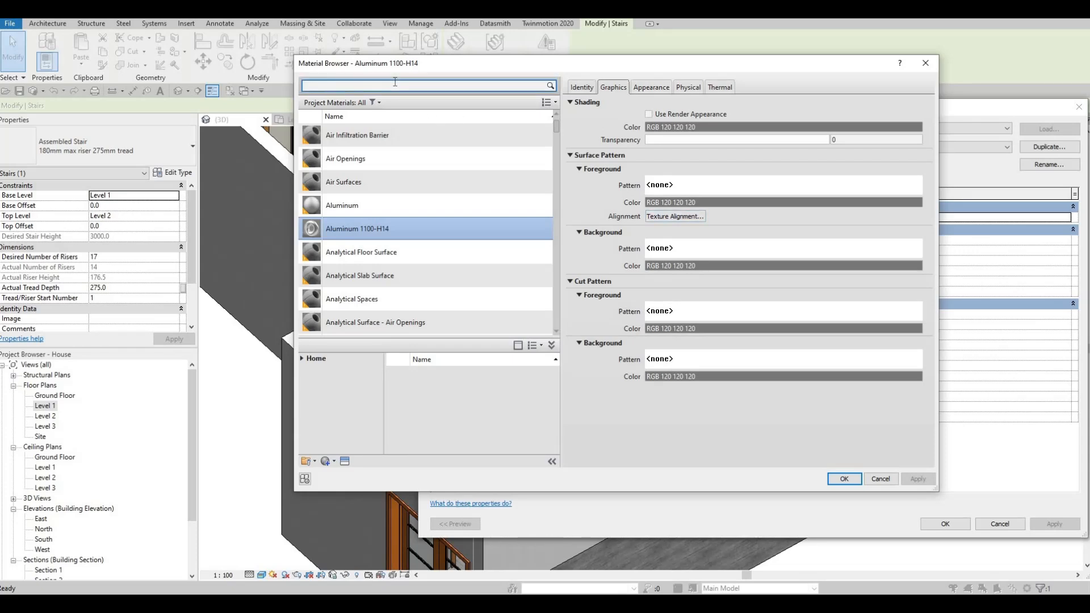
{"action": "type", "text": "GLASS"}
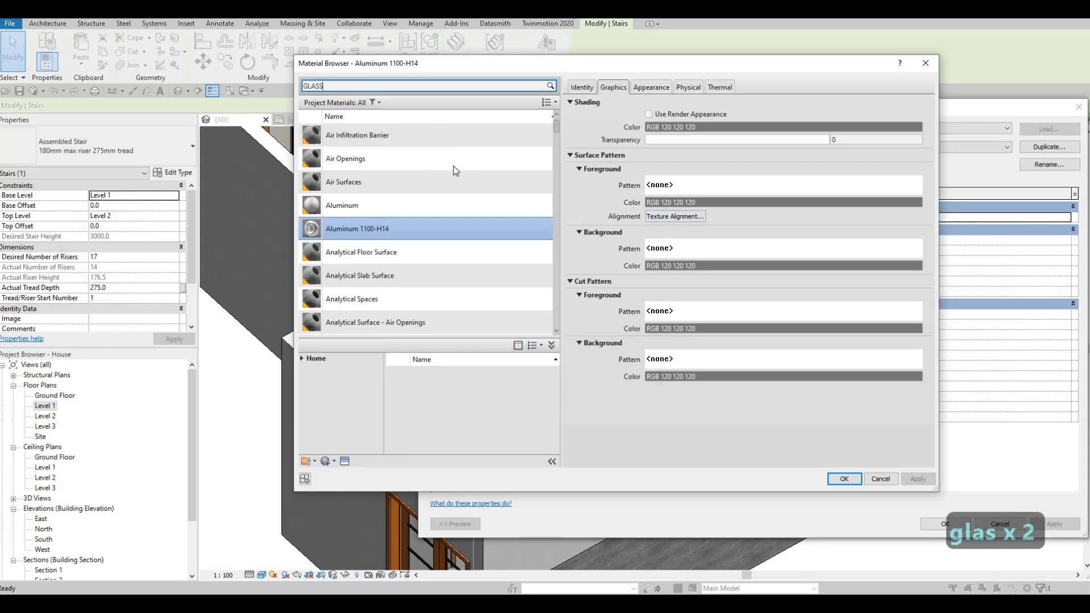
- Add Glass, Cast, Clear from the material library and assign it as the stringer's material
{"action": "scroll", "coordinate": [483, 399], "scroll_direction": "down", "scroll_amount": 1}
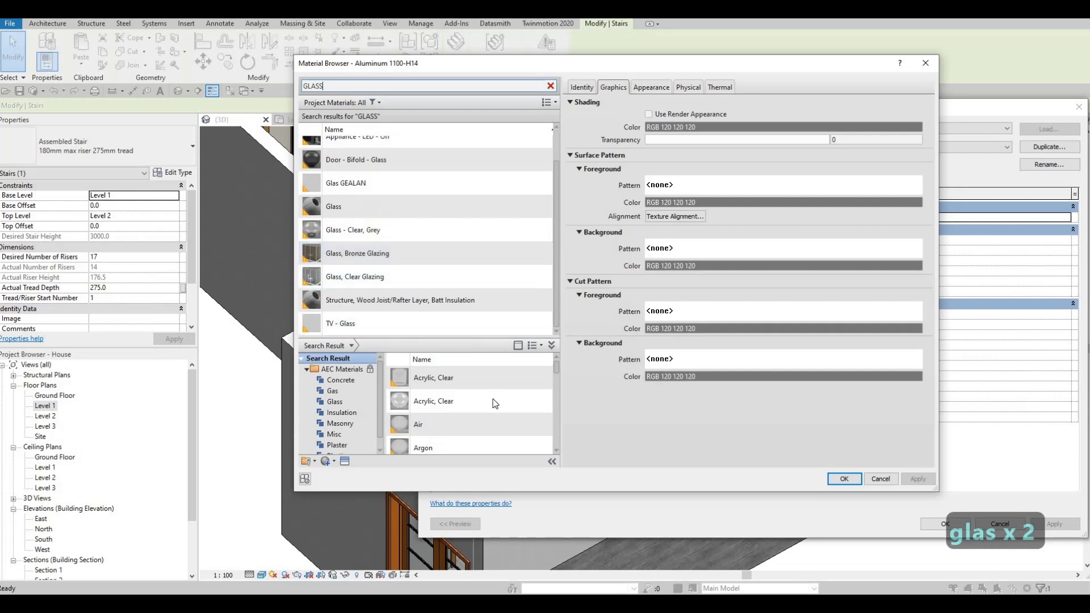
{"action": "scroll", "coordinate": [522, 390], "scroll_direction": "down", "scroll_amount": 5}
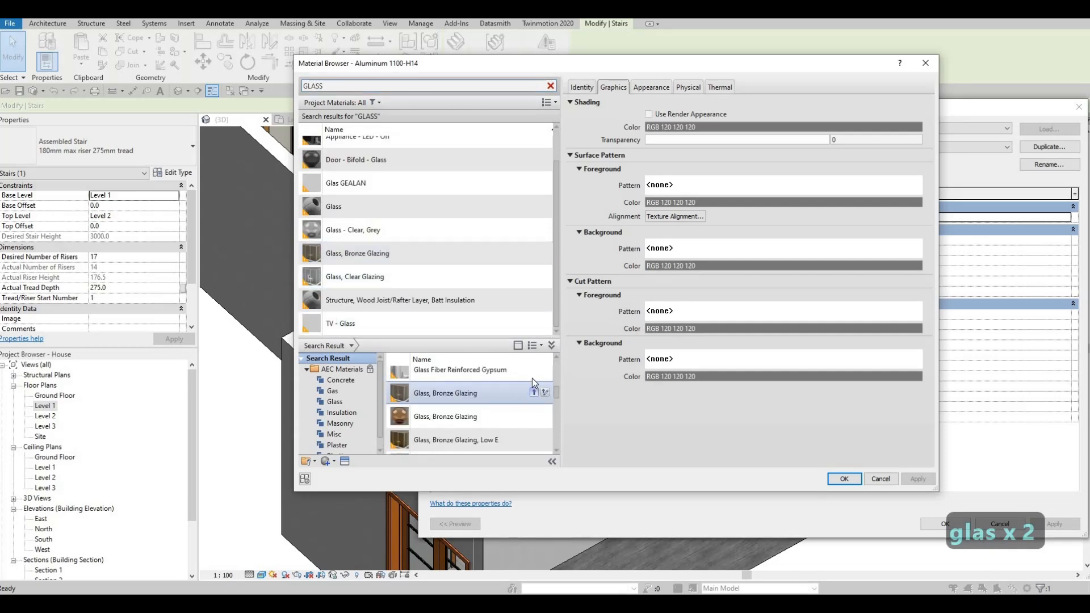
{"action": "left_click", "coordinate": [534, 393]}
{"action": "key", "text": "Escape"}
{"action": "scroll", "coordinate": [512, 407], "scroll_direction": "down", "scroll_amount": 1}
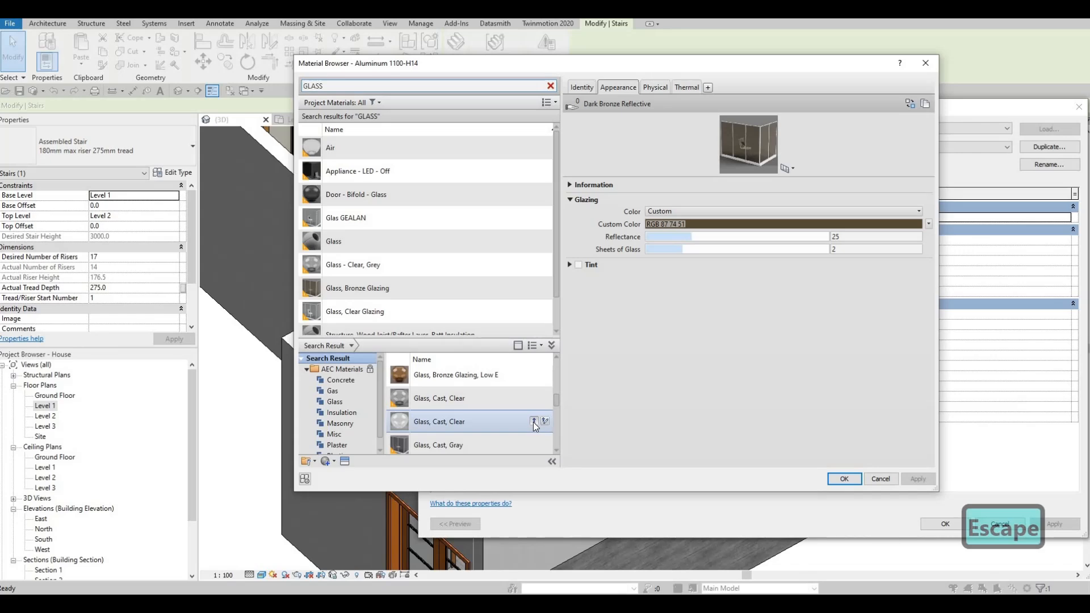
{"action": "left_click", "coordinate": [533, 420]}
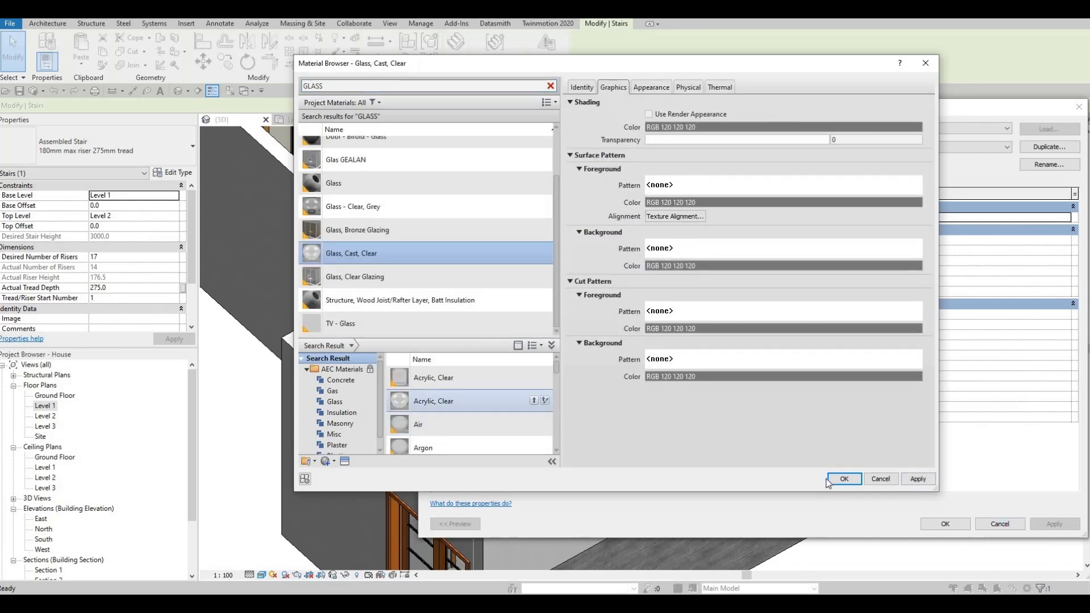
{"action": "left_click", "coordinate": [843, 478]}
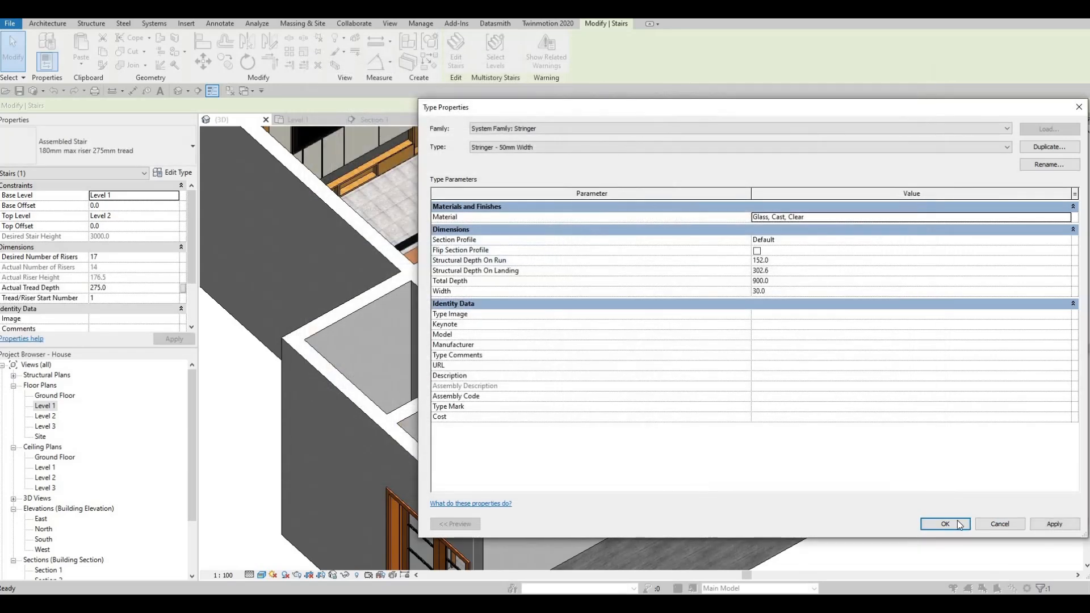
{"action": "left_click", "coordinate": [945, 524]}
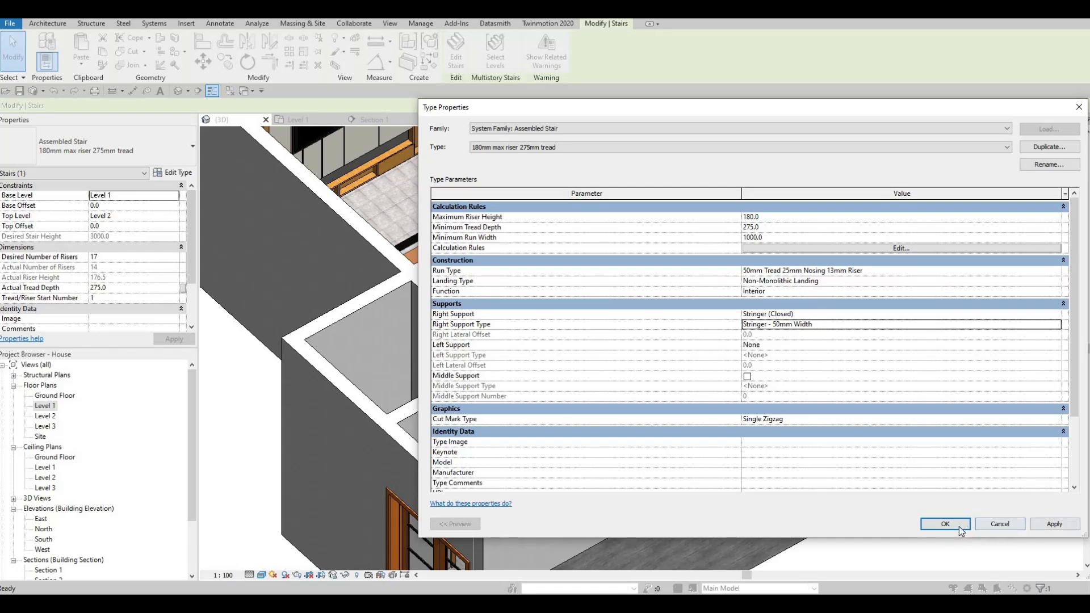
{"action": "key", "text": "Escape"}
{"action": "key", "text": "Escape"}
- Enable Middle Support in the stair's 180mm max riser 275mm tread type
{"action": "middle_click_drag", "start_coordinate": [327, 182], "coordinate": [357, 199]}
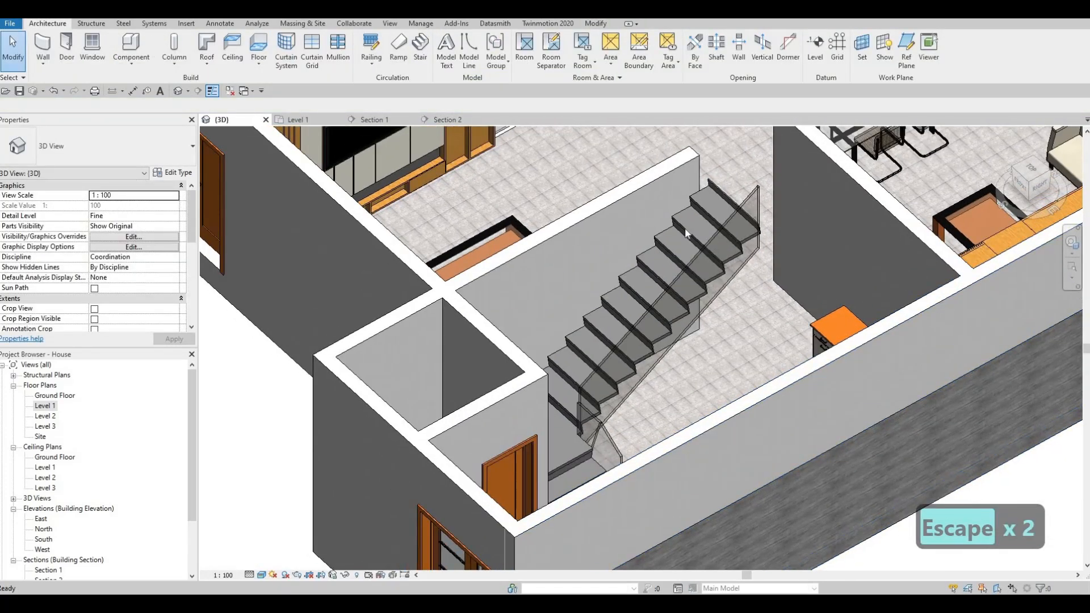
{"action": "left_click", "coordinate": [686, 230]}
{"action": "left_click", "coordinate": [174, 173]}
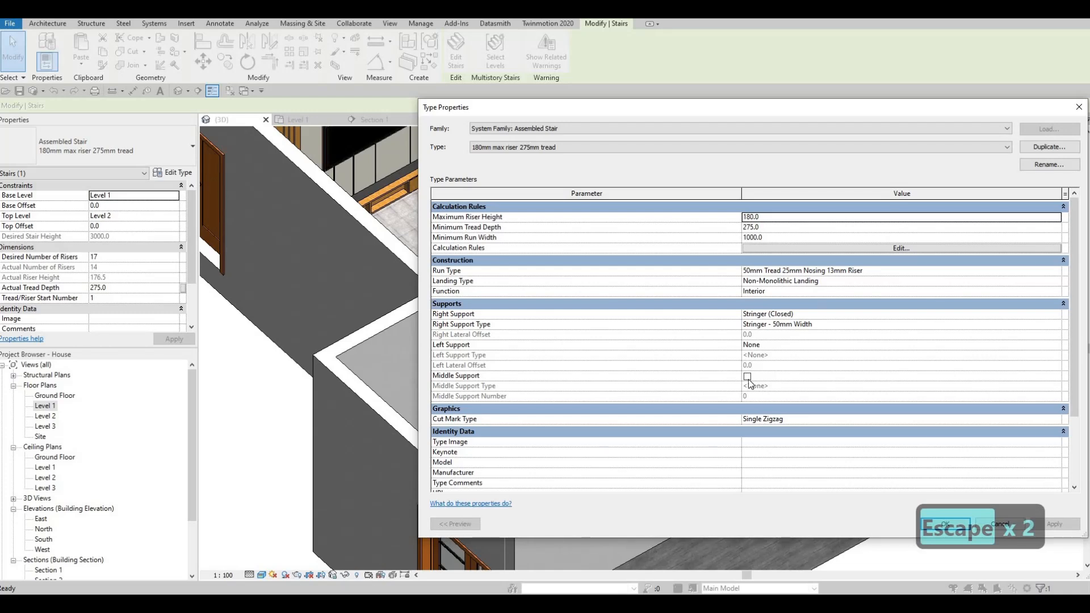
{"action": "left_click", "coordinate": [747, 377]}
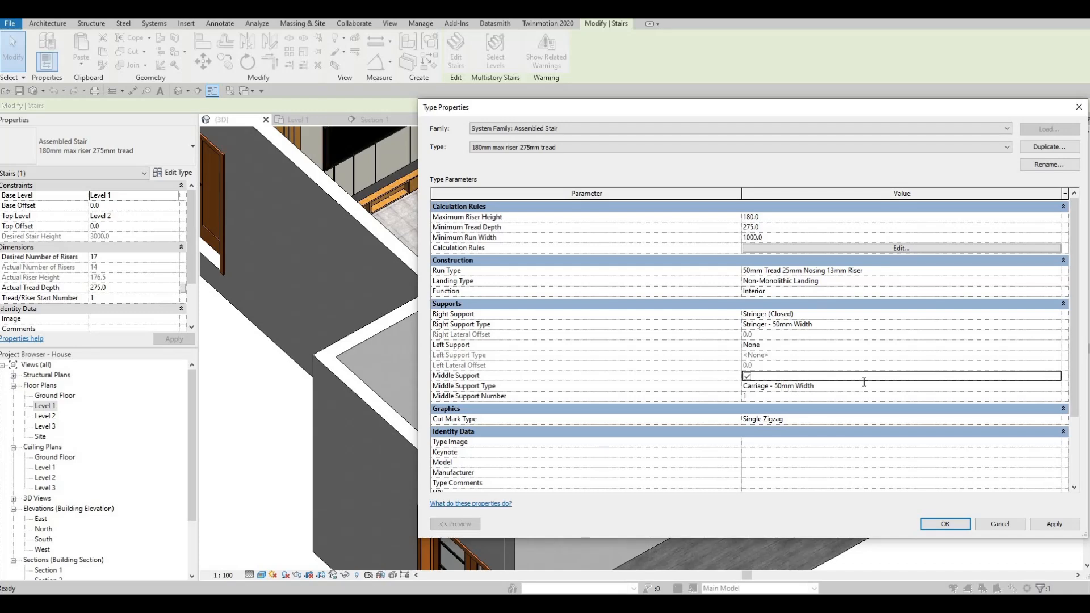
- Set the material of the Carriage - 50mm Width middle support type to Aluminum 1100-O from the AEC Metal materials
{"action": "left_click", "coordinate": [1051, 384]}
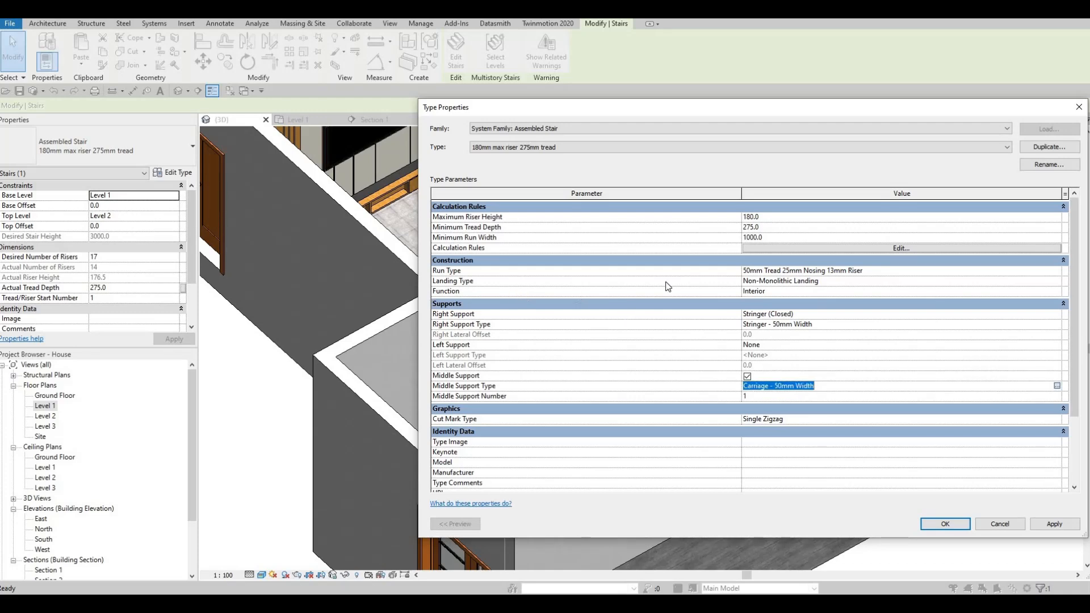
{"action": "left_click", "coordinate": [1062, 217]}
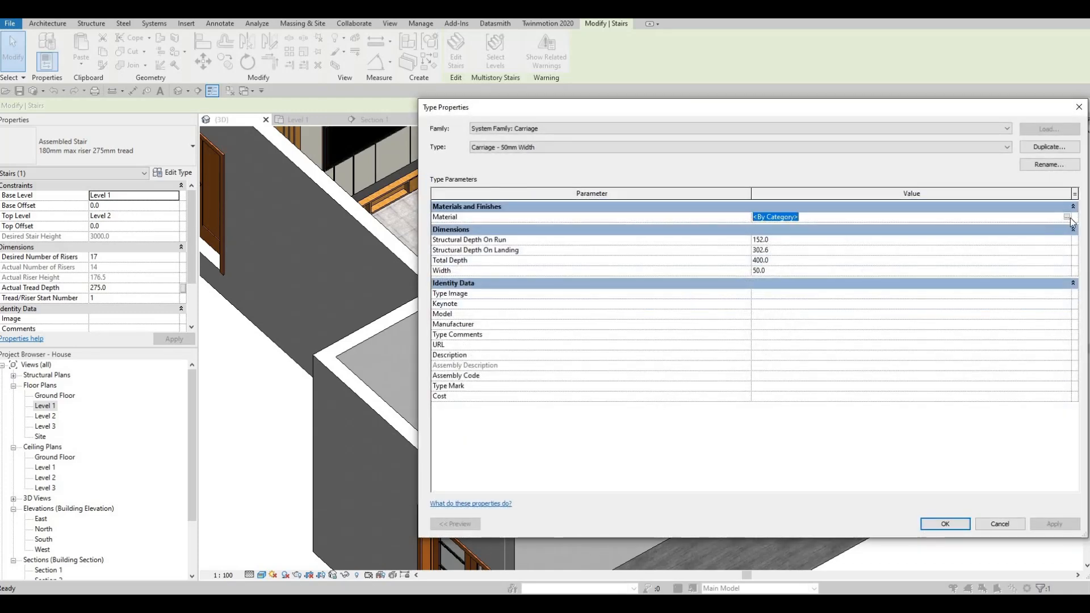
{"action": "left_click", "coordinate": [1067, 217]}
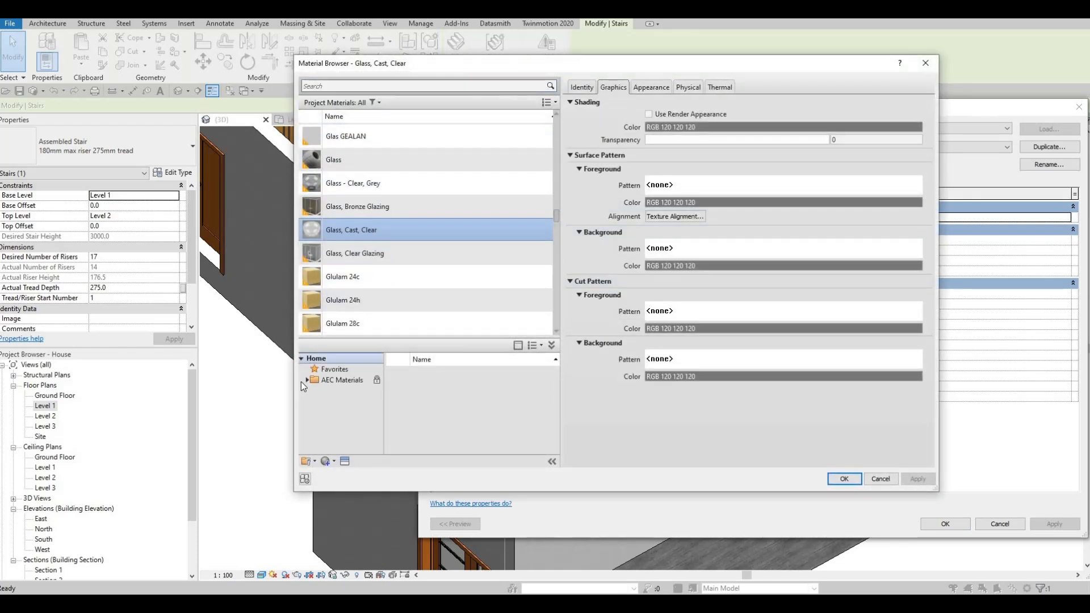
{"action": "left_click", "coordinate": [311, 385]}
{"action": "left_click", "coordinate": [309, 381]}
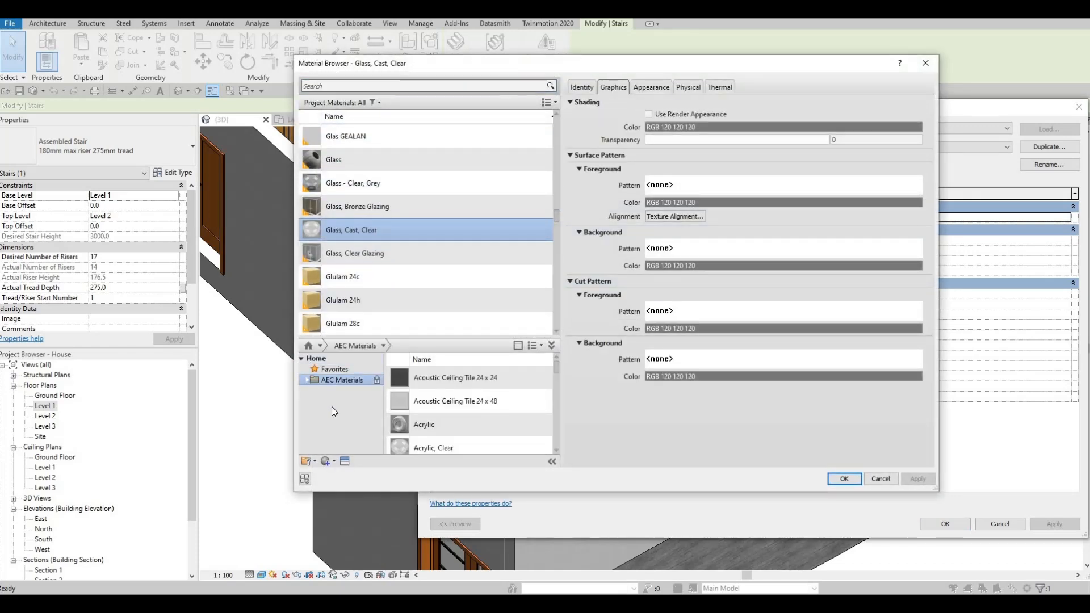
{"action": "scroll", "coordinate": [342, 415], "scroll_direction": "down", "scroll_amount": 4}
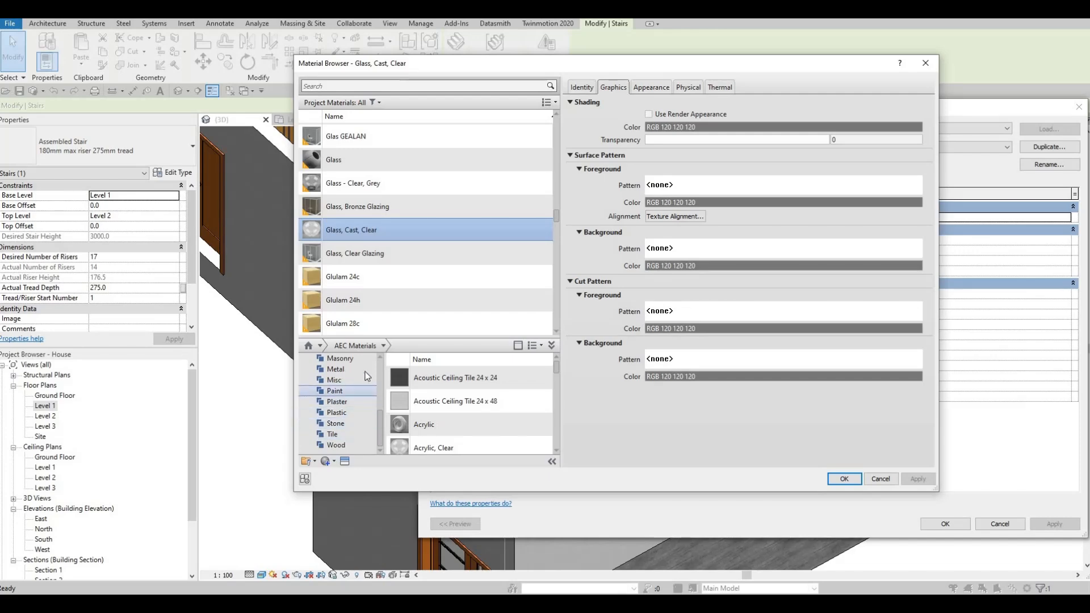
{"action": "left_click", "coordinate": [341, 370]}
{"action": "left_click", "coordinate": [534, 424]}
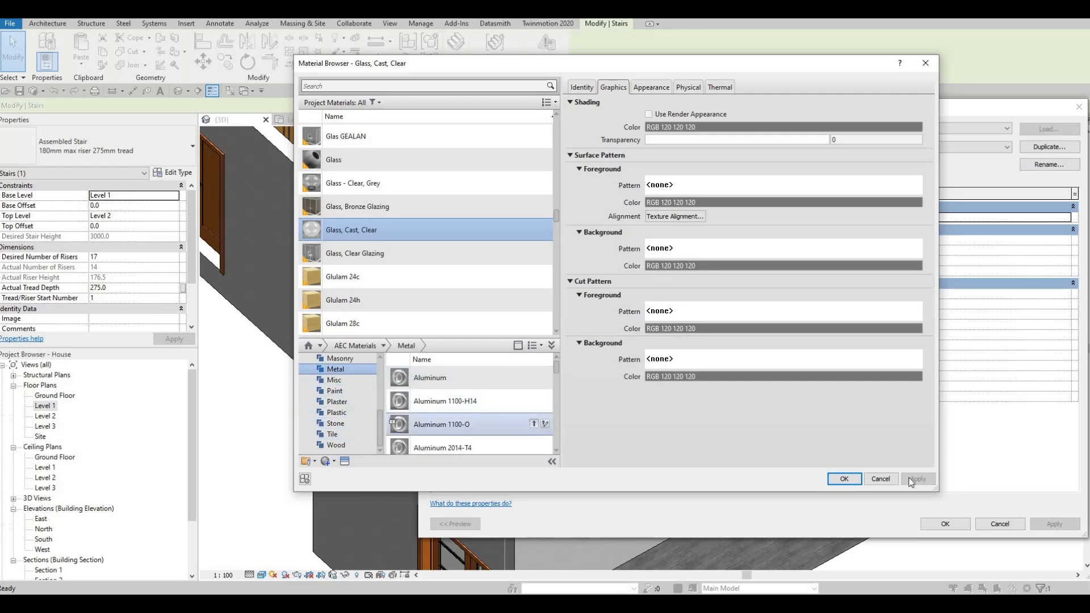
{"action": "left_click", "coordinate": [842, 479]}
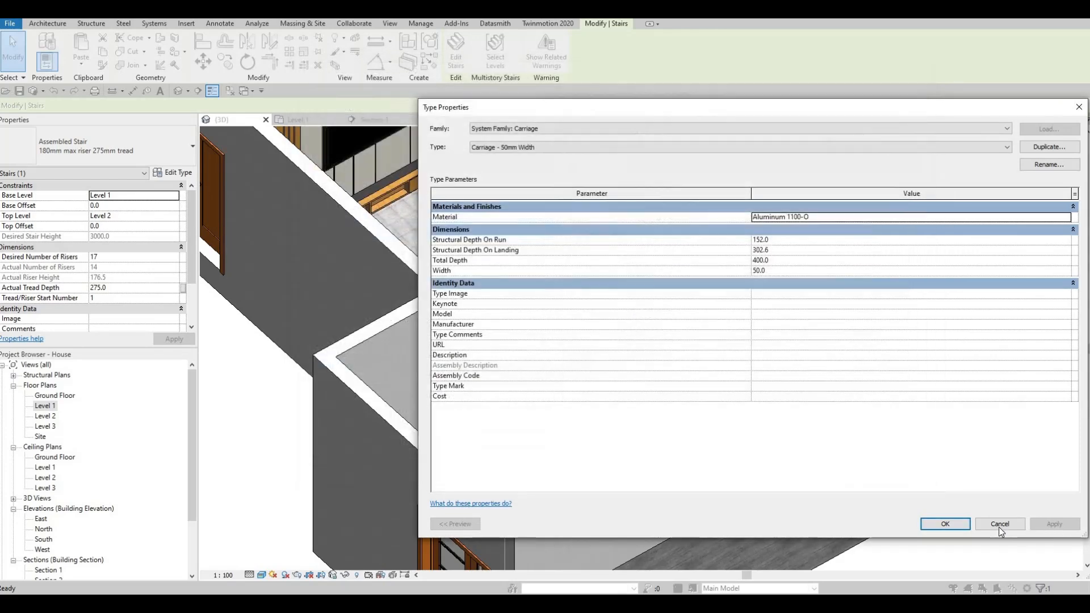
{"action": "key", "text": "Return"}
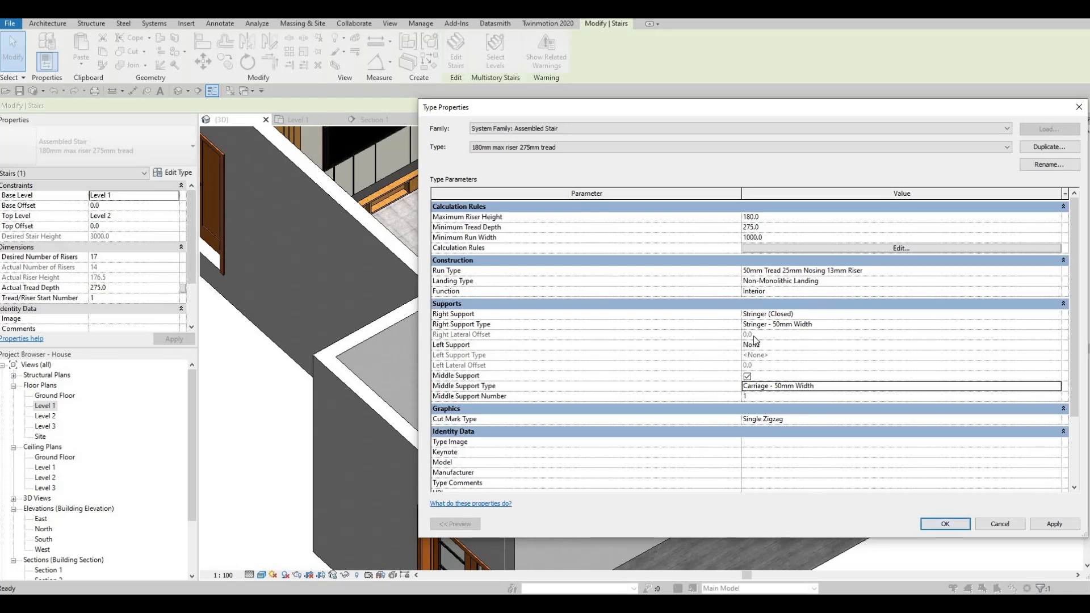
- Turn off Riser and Slanted in the stair's 50mm Tread 25mm Nosing 13mm Riser run type
{"action": "left_click", "coordinate": [1057, 272]}
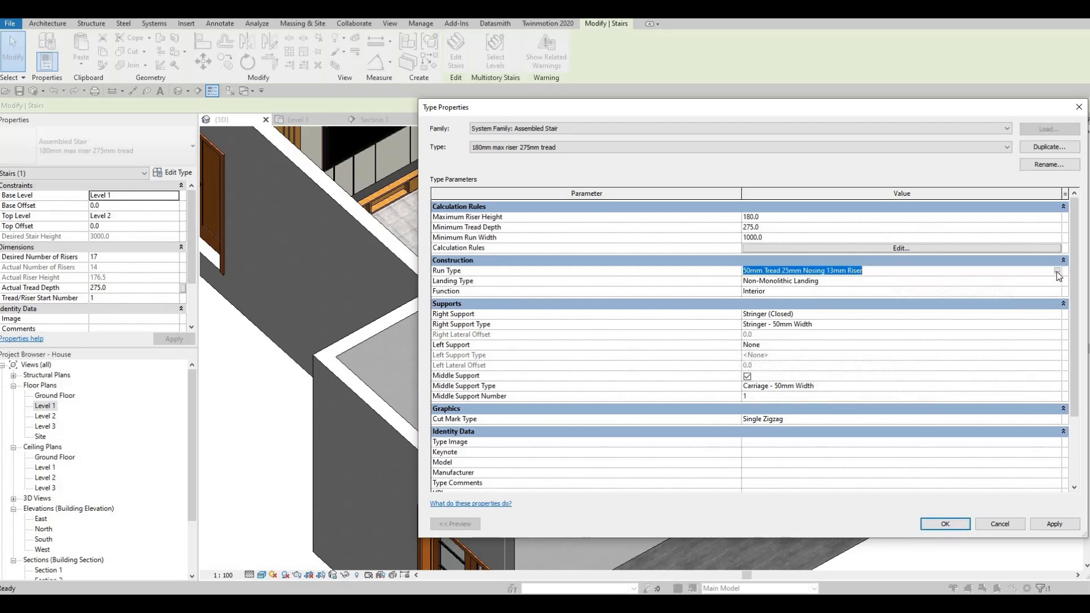
{"action": "left_click", "coordinate": [1057, 270]}
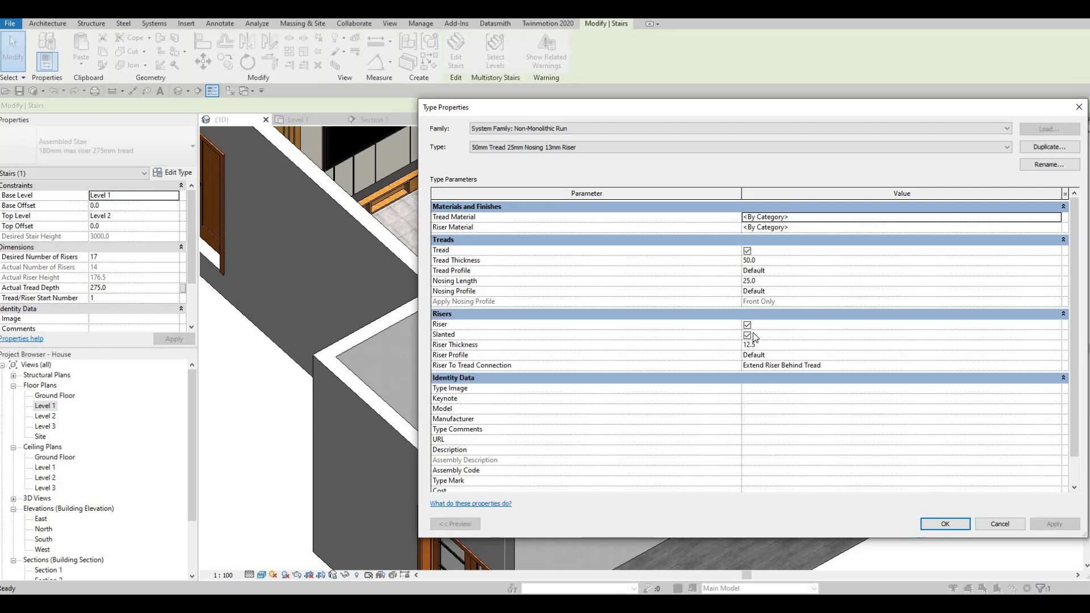
{"action": "left_click", "coordinate": [747, 324]}
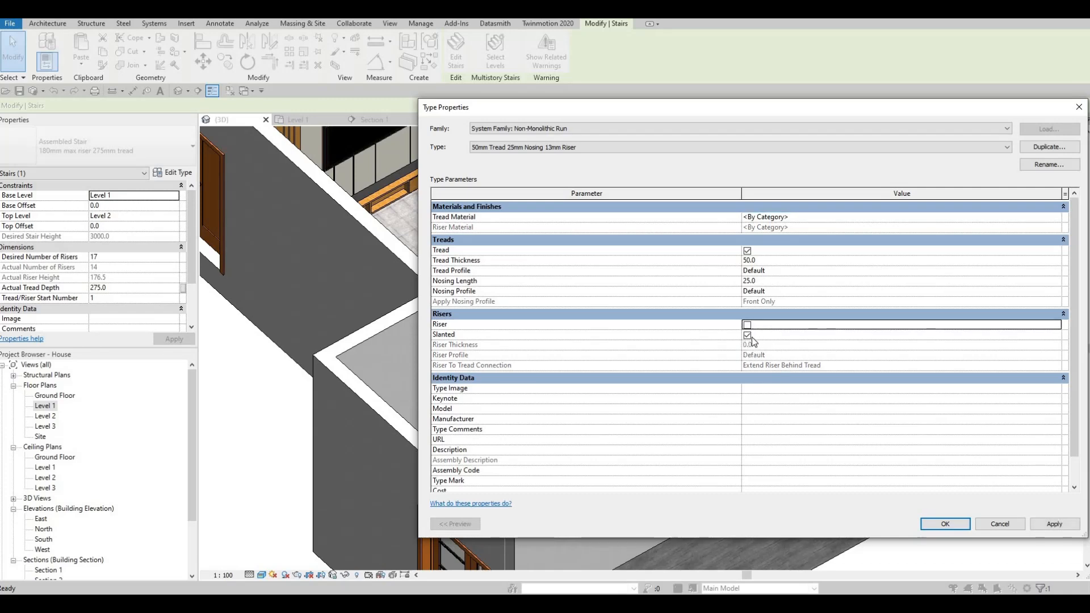
{"action": "left_click", "coordinate": [747, 335]}
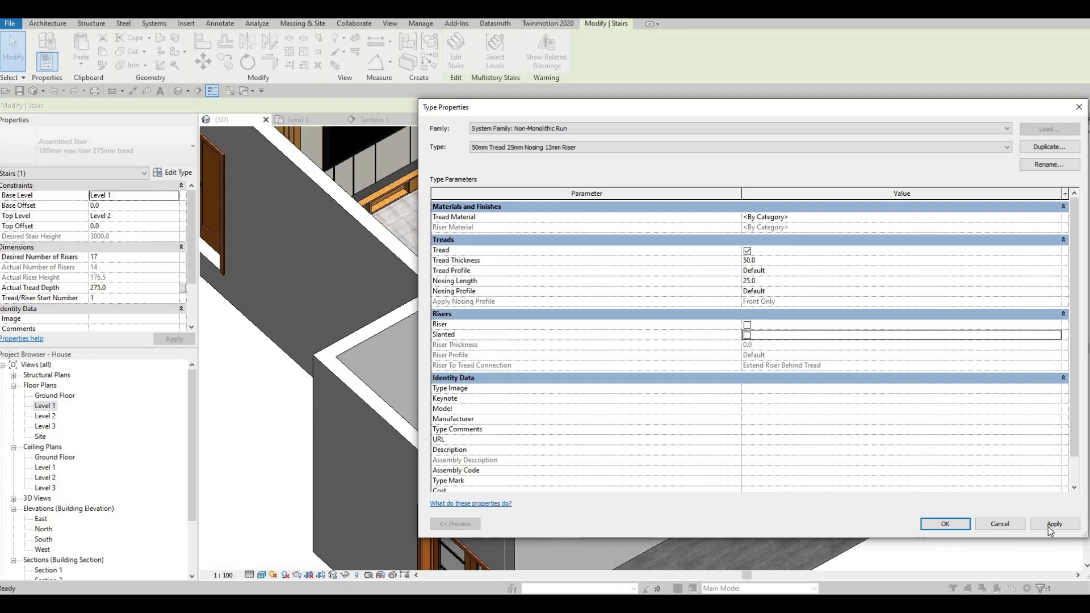
{"action": "left_click", "coordinate": [948, 524]}
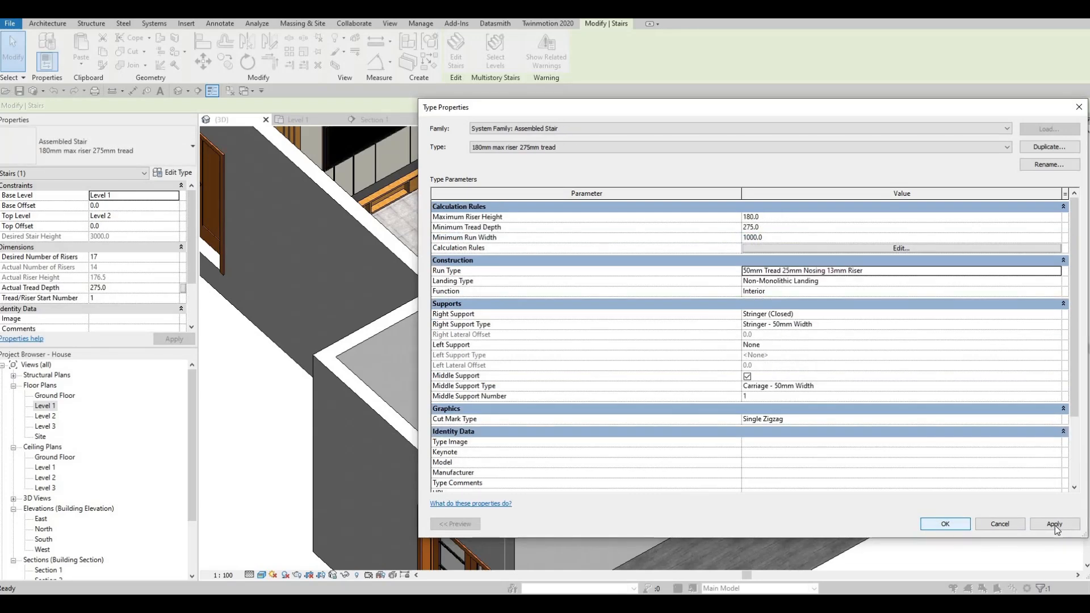
{"action": "left_click", "coordinate": [947, 524]}
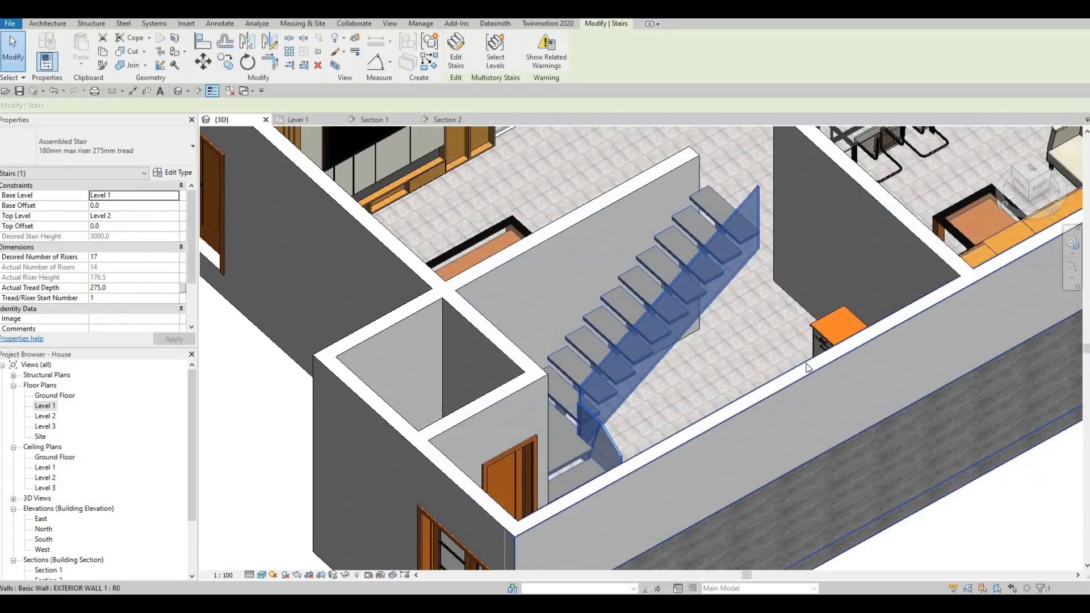
- Inspect the stair from several sides in 3D and open the Level 1 floor plan
{"action": "scroll", "coordinate": [688, 353], "scroll_direction": "up", "scroll_amount": 5}
{"action": "middle_click_drag", "start_coordinate": [688, 353], "coordinate": [613, 306], "text": "shift"}
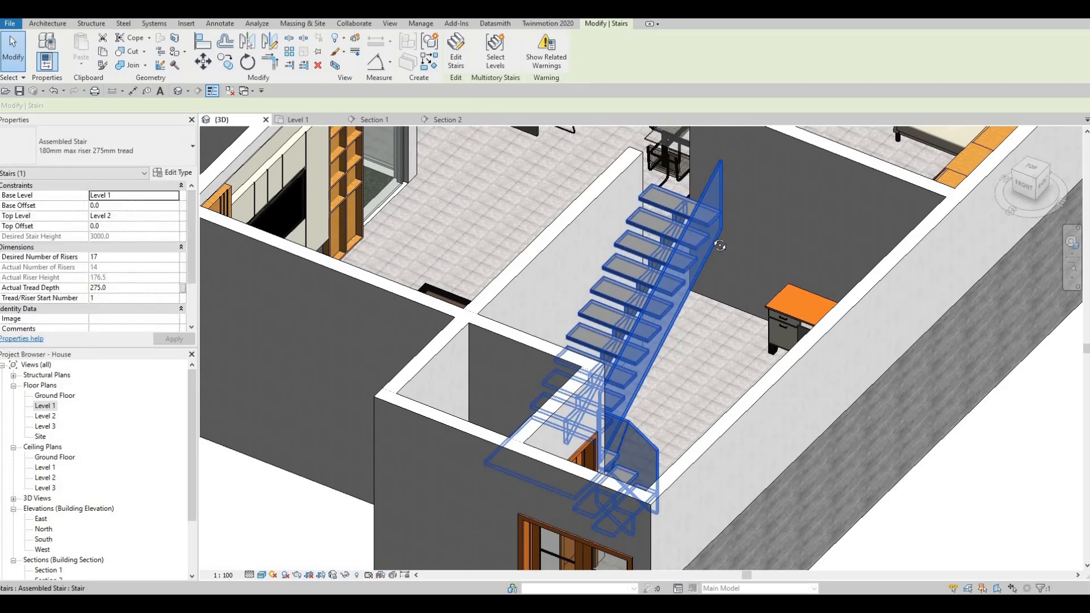
{"action": "middle_click_drag", "start_coordinate": [576, 218], "coordinate": [617, 224], "text": "shift"}
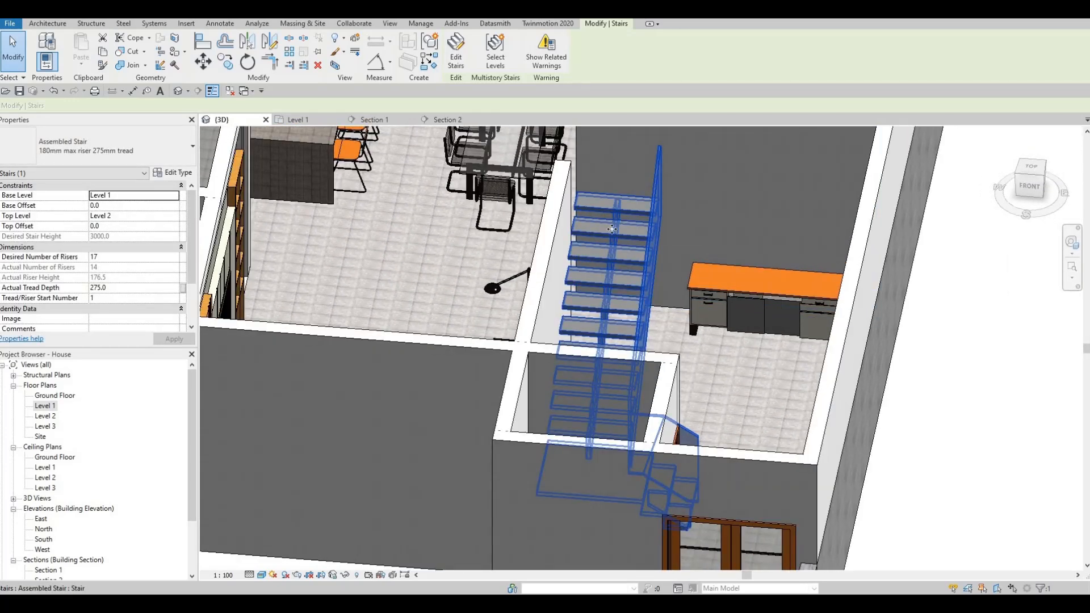
{"action": "middle_click_drag", "start_coordinate": [612, 229], "coordinate": [530, 338], "text": "shift"}
{"action": "middle_click_drag", "start_coordinate": [360, 326], "coordinate": [37, 410], "text": "shift"}
{"action": "double_click", "coordinate": [39, 408]}
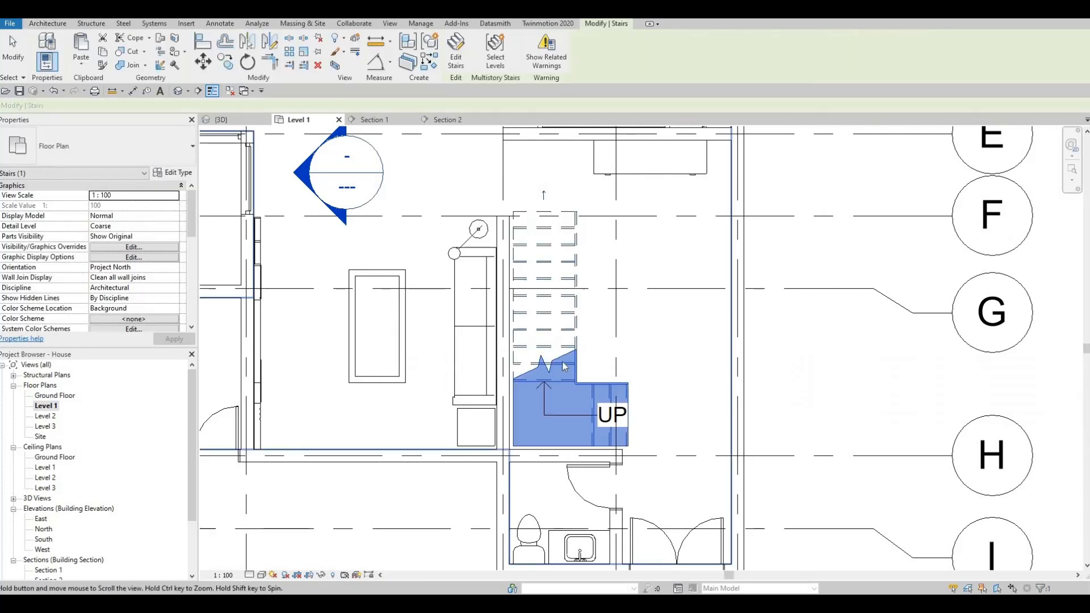
- Align the lower edge of the stair's landing with the face of the bathroom wall in the Level 1 plan
{"action": "middle_click_drag", "start_coordinate": [485, 402], "coordinate": [536, 381]}
{"action": "key", "text": "Escape"}
{"action": "scroll", "coordinate": [602, 327], "scroll_direction": "up", "scroll_amount": 2}
{"action": "key", "text": "a"}
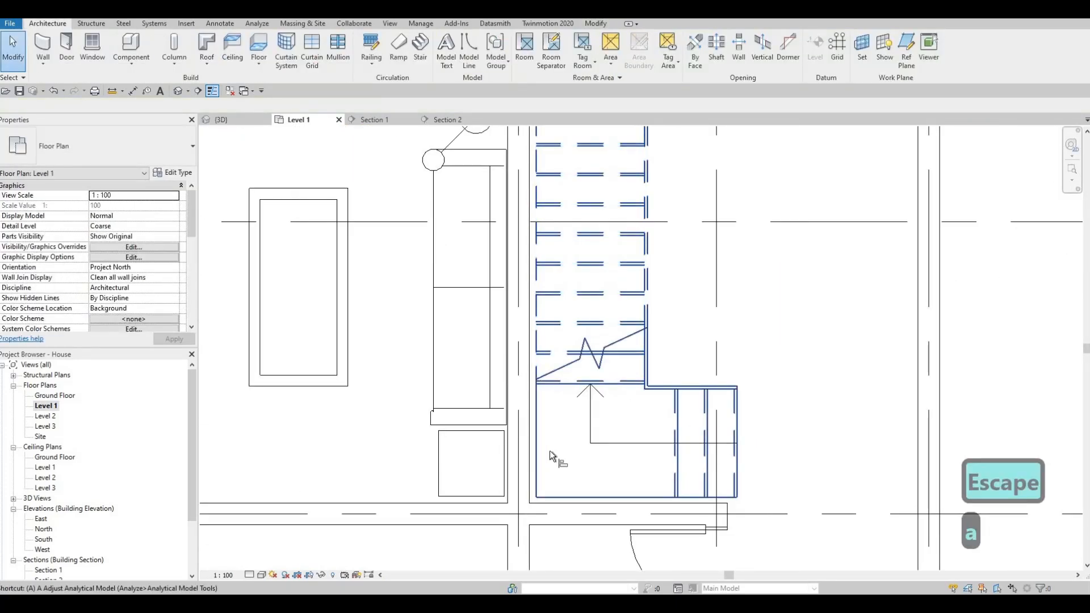
{"action": "key", "text": "l"}
{"action": "left_click", "coordinate": [580, 504]}
{"action": "left_click", "coordinate": [579, 497]}
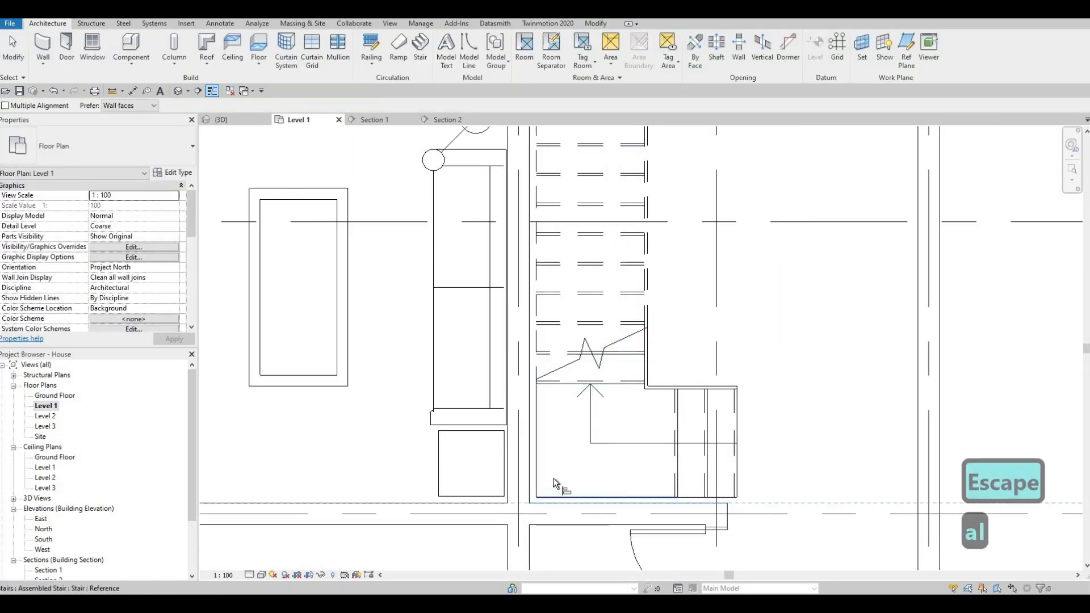
- Align the landing's outer side edge with the face of the wall behind the sofa
{"action": "left_click", "coordinate": [531, 457]}
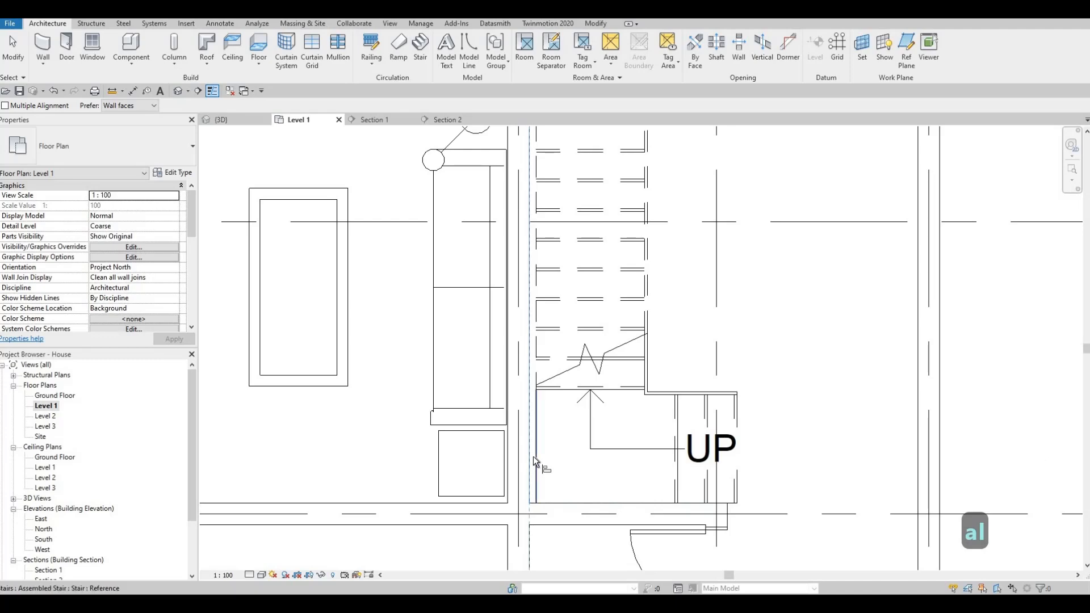
{"action": "left_click", "coordinate": [534, 456]}
{"action": "key", "text": "Escape"}
{"action": "key", "text": "Escape"}
{"action": "key", "text": "Escape"}
{"action": "scroll", "coordinate": [635, 133], "scroll_direction": "down", "scroll_amount": 2}
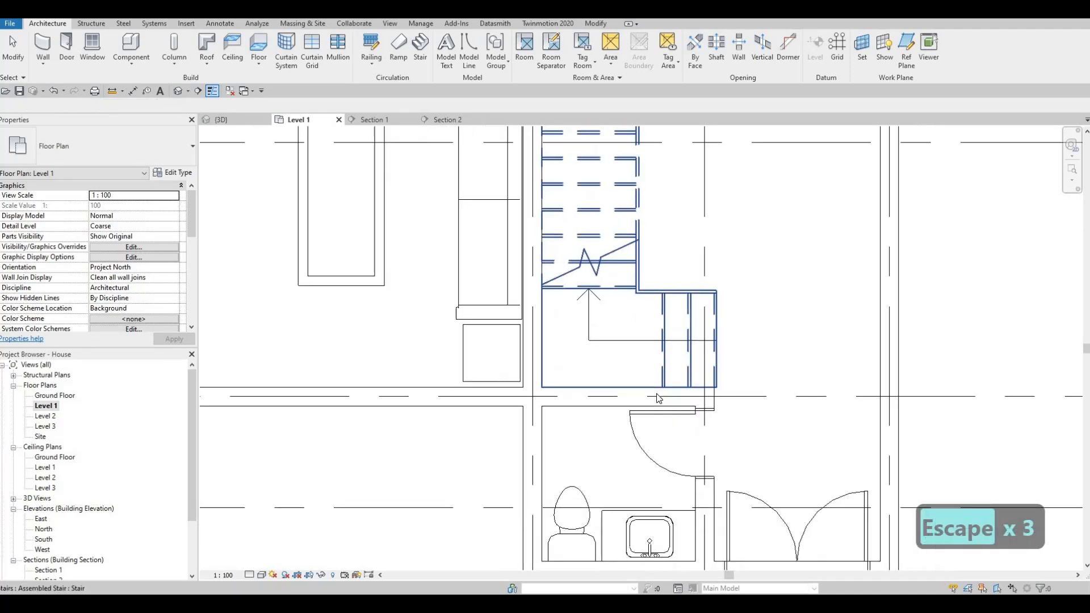
{"action": "key", "text": "Escape"}
- Return to the 3D view and open the stair's 50mm Tread 25mm Nosing 13mm Riser run type for editing
{"action": "left_click", "coordinate": [221, 120]}
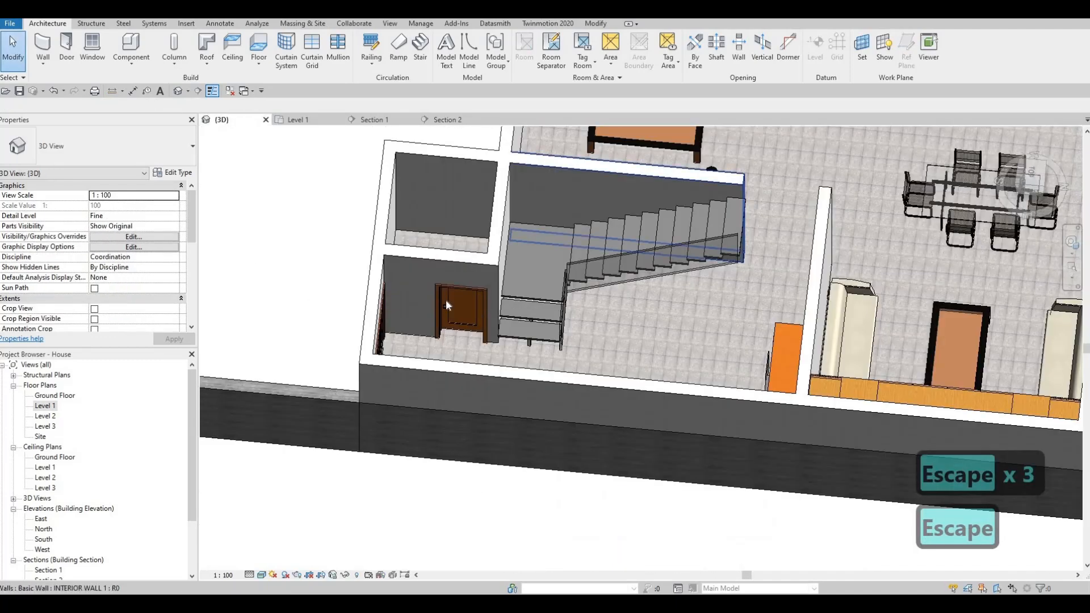
{"action": "key", "text": "Escape"}
{"action": "middle_click_drag", "start_coordinate": [299, 292], "coordinate": [619, 231], "text": "shift"}
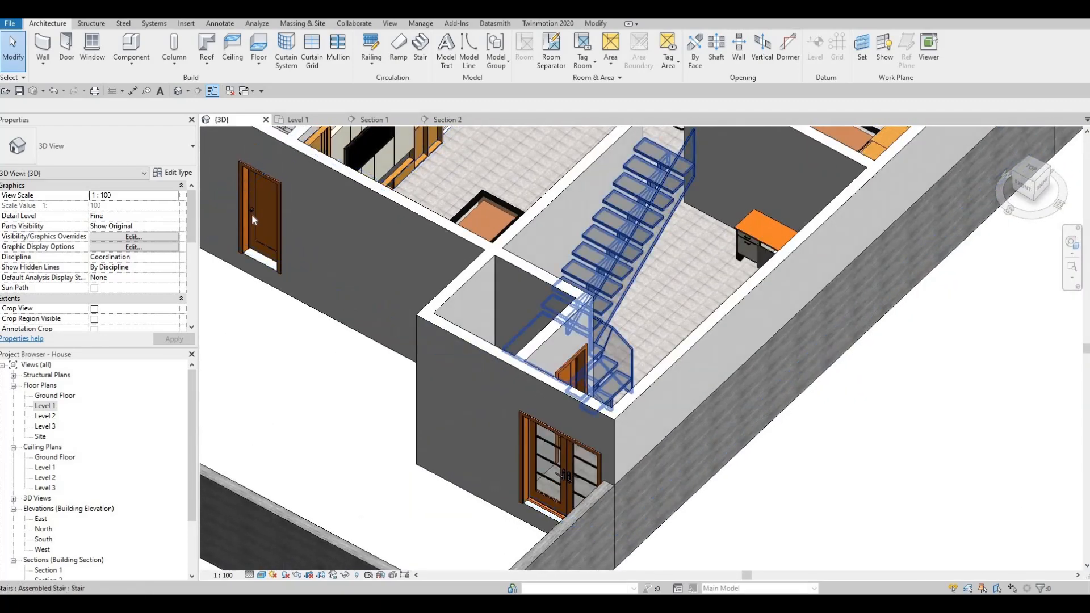
{"action": "left_click", "coordinate": [173, 173]}
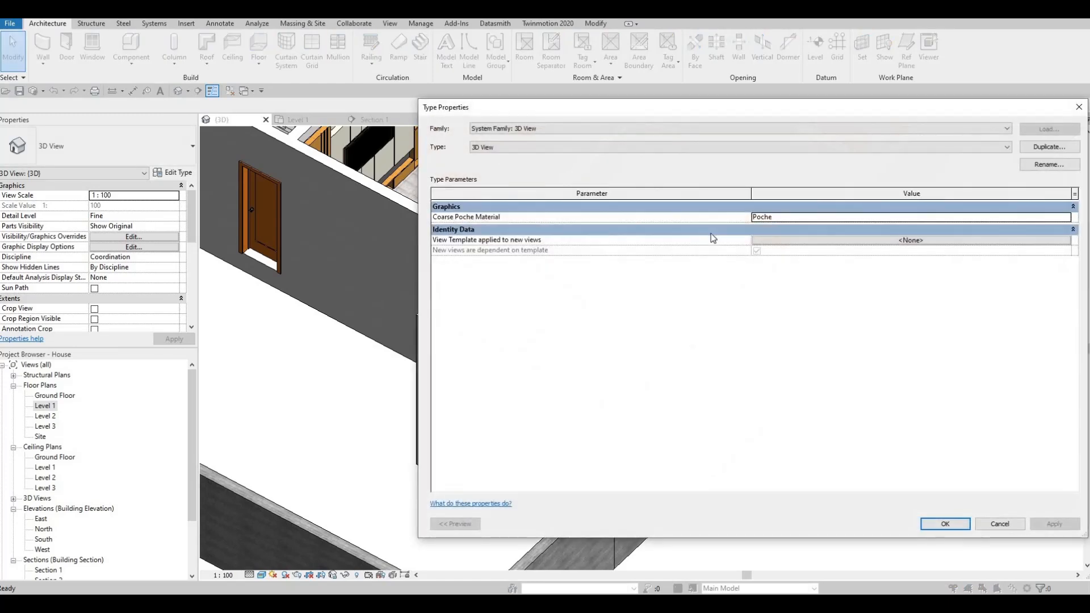
{"action": "key", "text": "Escape"}
{"action": "left_click", "coordinate": [659, 204]}
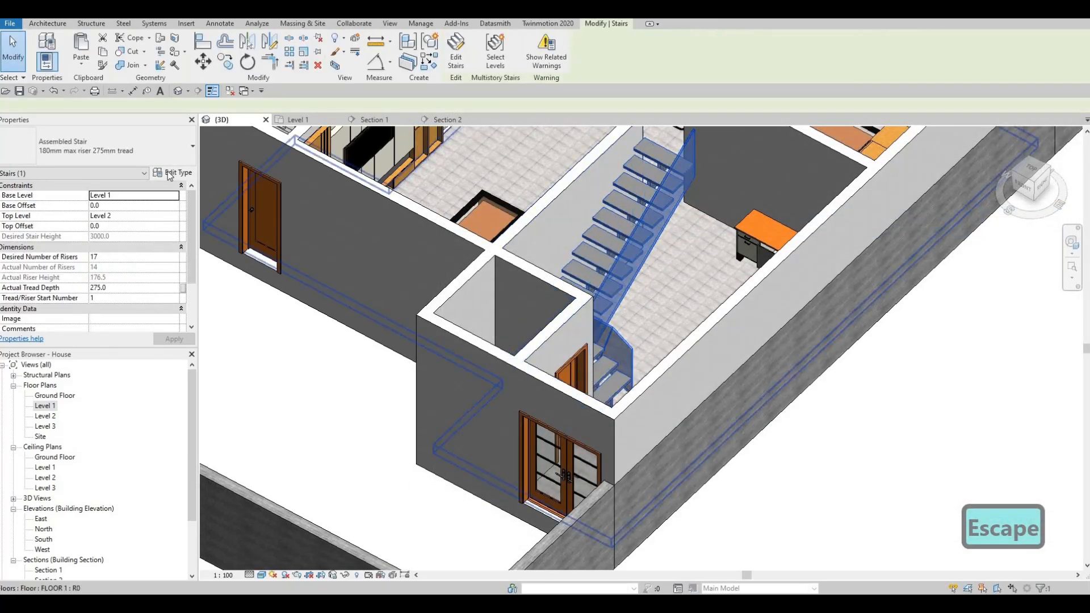
{"action": "left_click", "coordinate": [173, 173]}
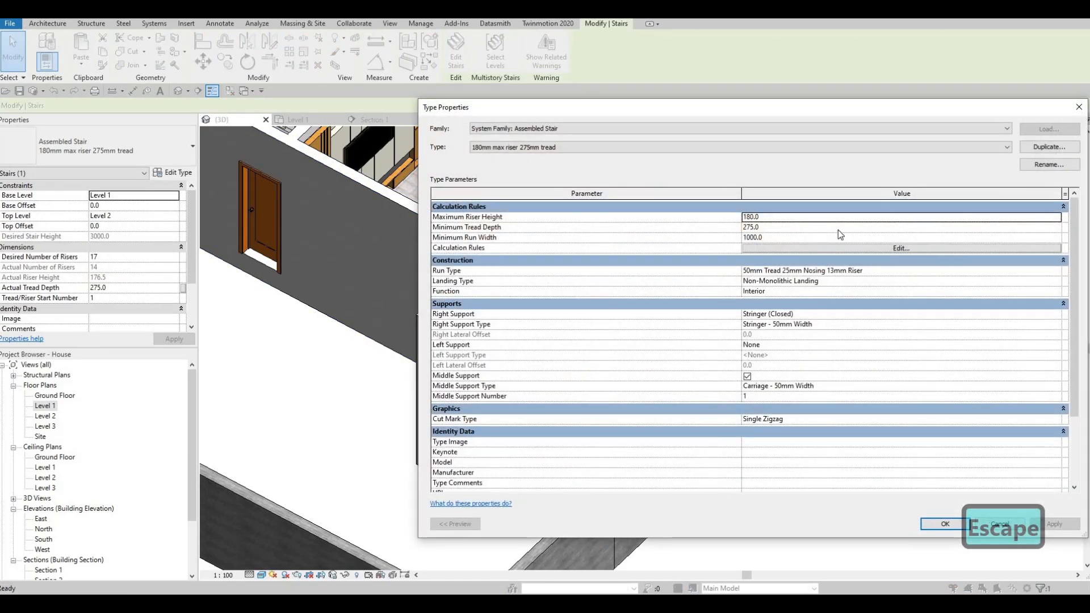
{"action": "left_click", "coordinate": [1057, 271]}
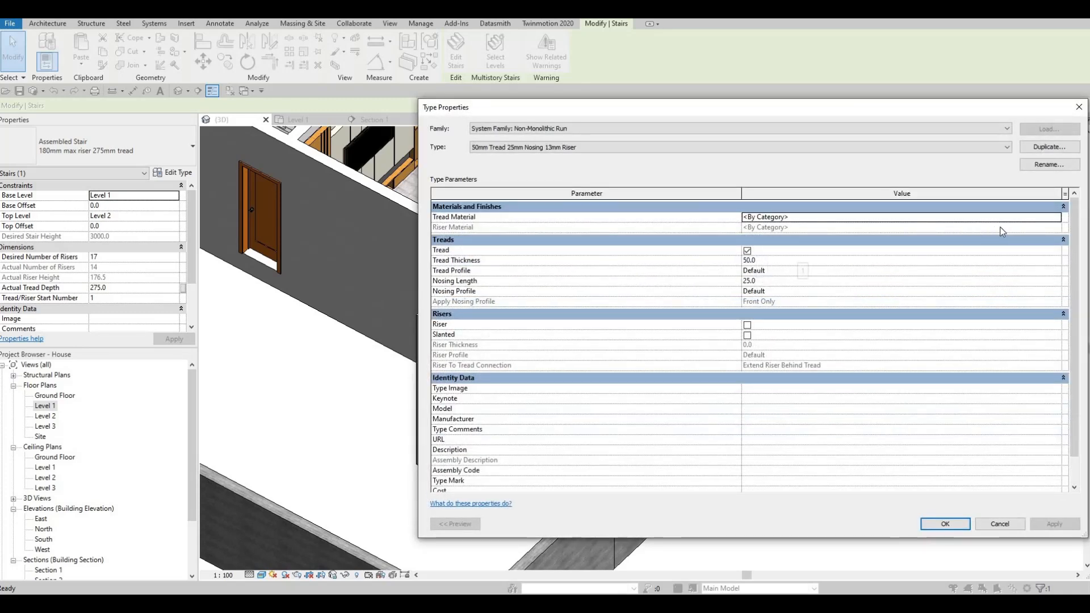
- Set the run type's tread material to Mahogany from the AEC Wood materials and apply the stair type changes
{"action": "left_click", "coordinate": [1057, 218]}
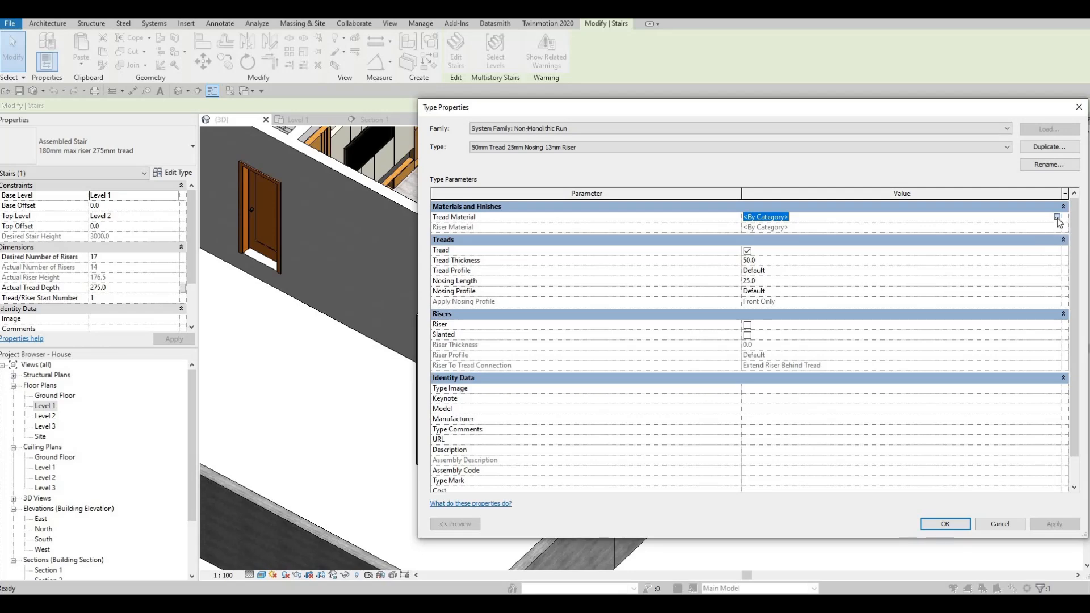
{"action": "left_click", "coordinate": [1057, 217]}
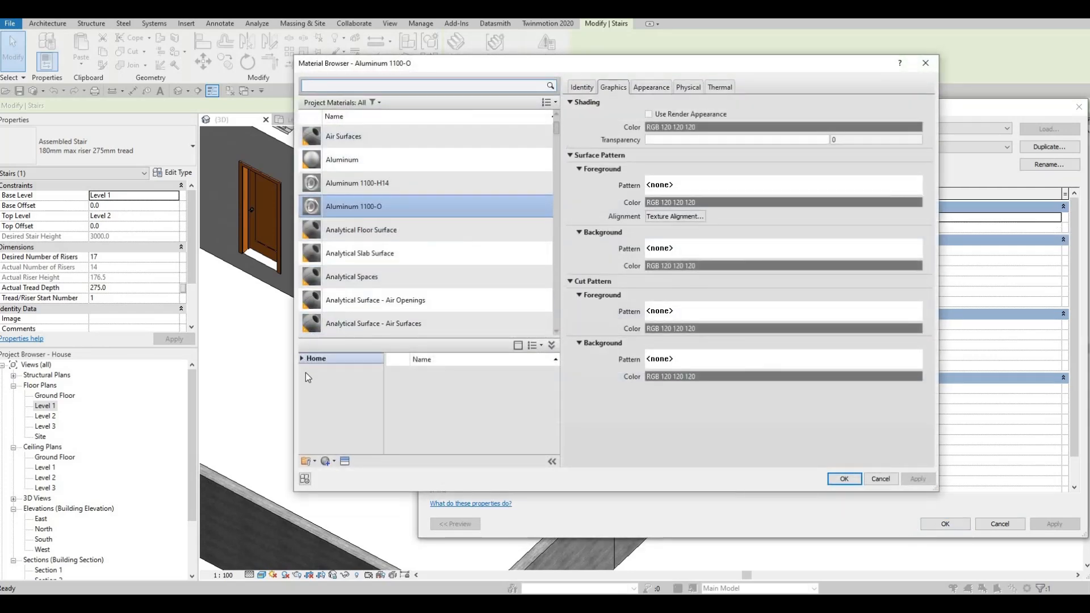
{"action": "left_click", "coordinate": [302, 359]}
{"action": "left_click", "coordinate": [306, 381]}
{"action": "scroll", "coordinate": [345, 428], "scroll_direction": "down", "scroll_amount": 5}
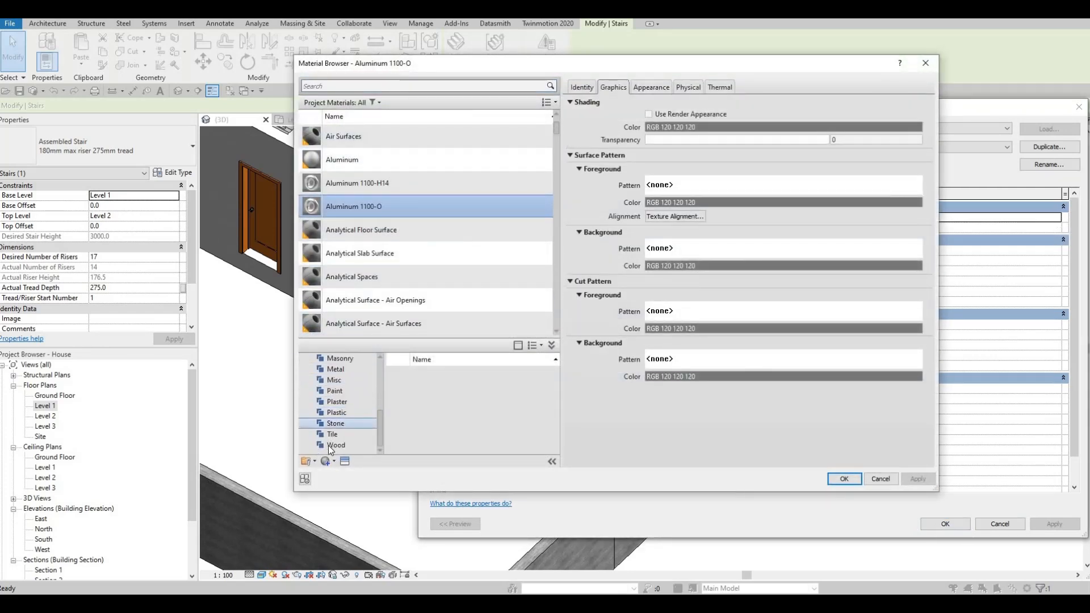
{"action": "left_click", "coordinate": [335, 445]}
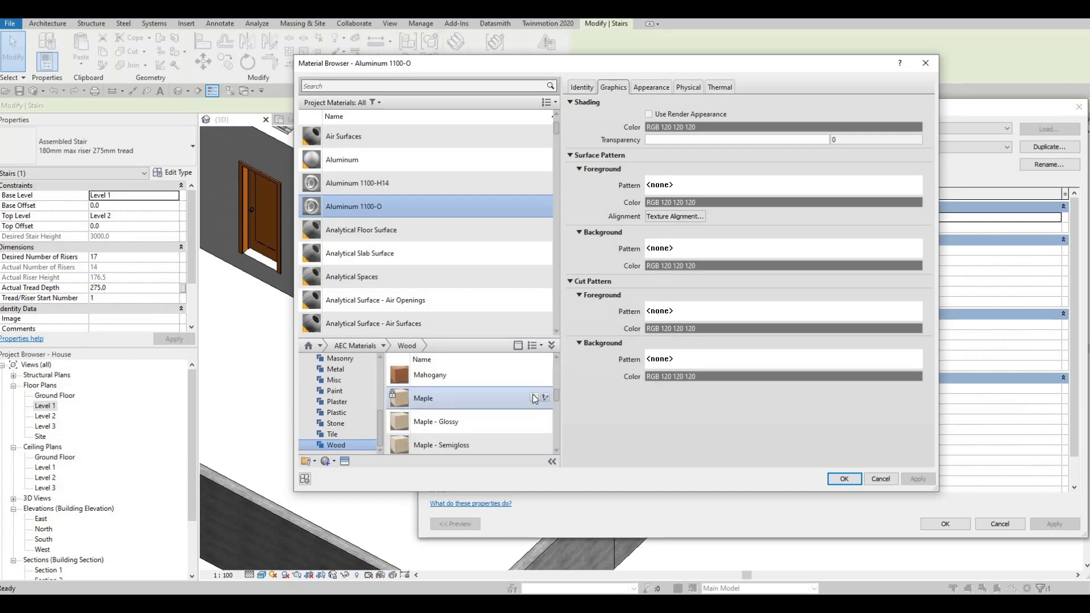
{"action": "mouse_move", "coordinate": [533, 377]}
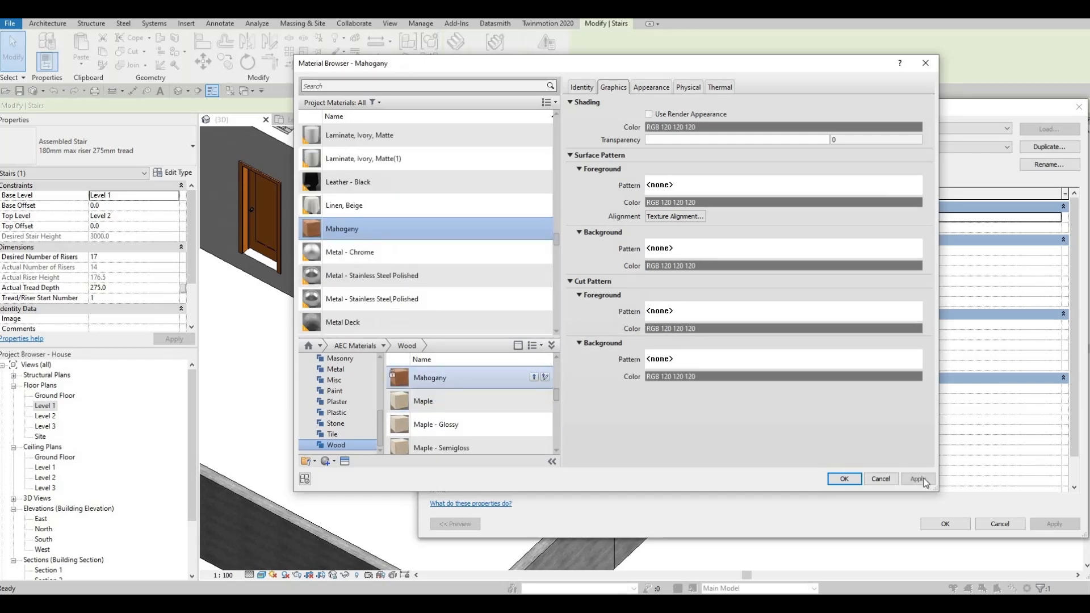
{"action": "left_click", "coordinate": [841, 480]}
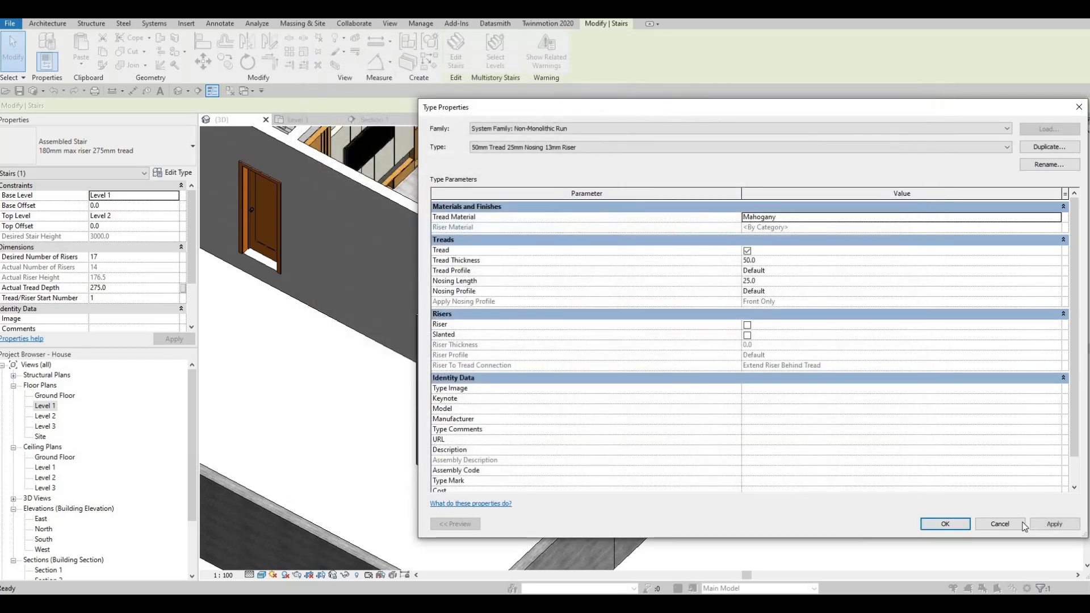
{"action": "left_click", "coordinate": [929, 525]}
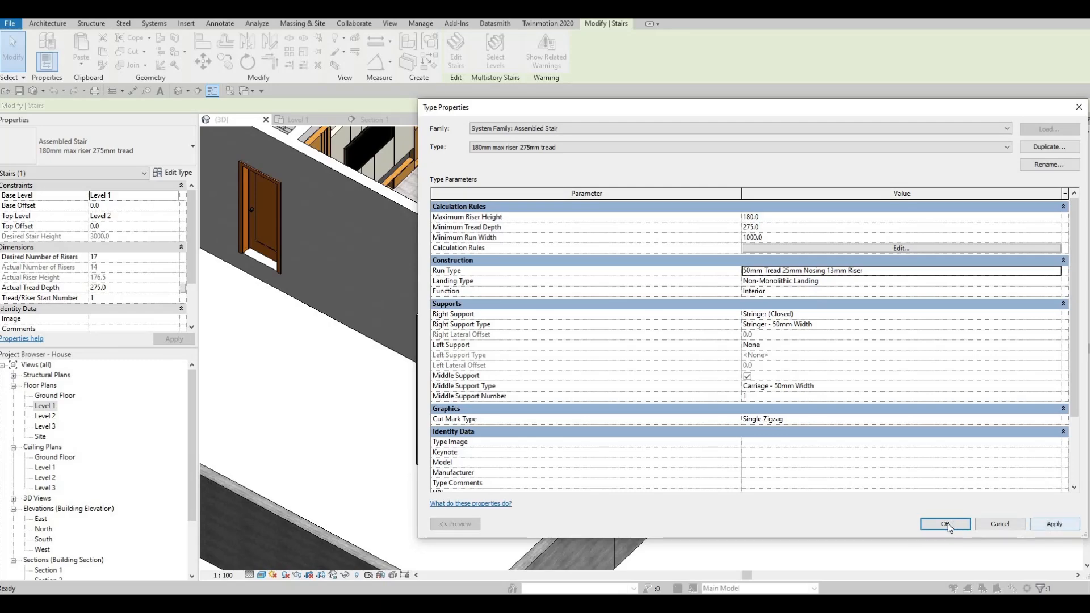
{"action": "left_click", "coordinate": [946, 524]}
{"action": "key", "text": "Escape"}
{"action": "key", "text": "Escape"}
- Switch to Google Drive and download GLASS SUPPORT.rfa from the All Extra Families folder
{"action": "middle_click_drag", "start_coordinate": [730, 350], "coordinate": [686, 303], "text": "shift"}
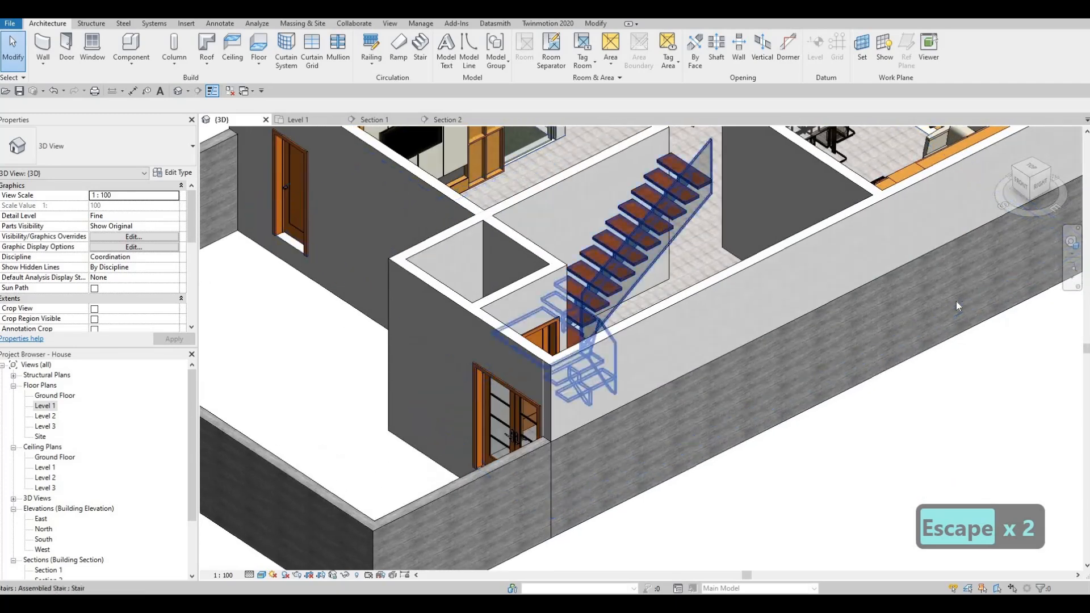
{"action": "middle_click_drag", "start_coordinate": [958, 305], "coordinate": [956, 329]}
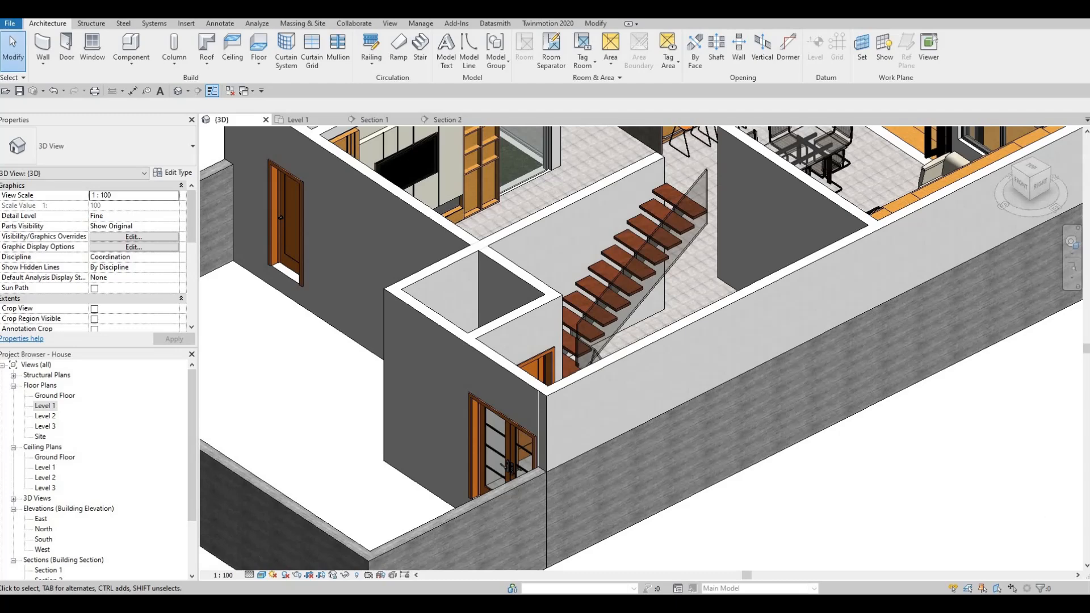
{"action": "left_click_drag", "start_coordinate": [1089, 134], "coordinate": [613, 18]}
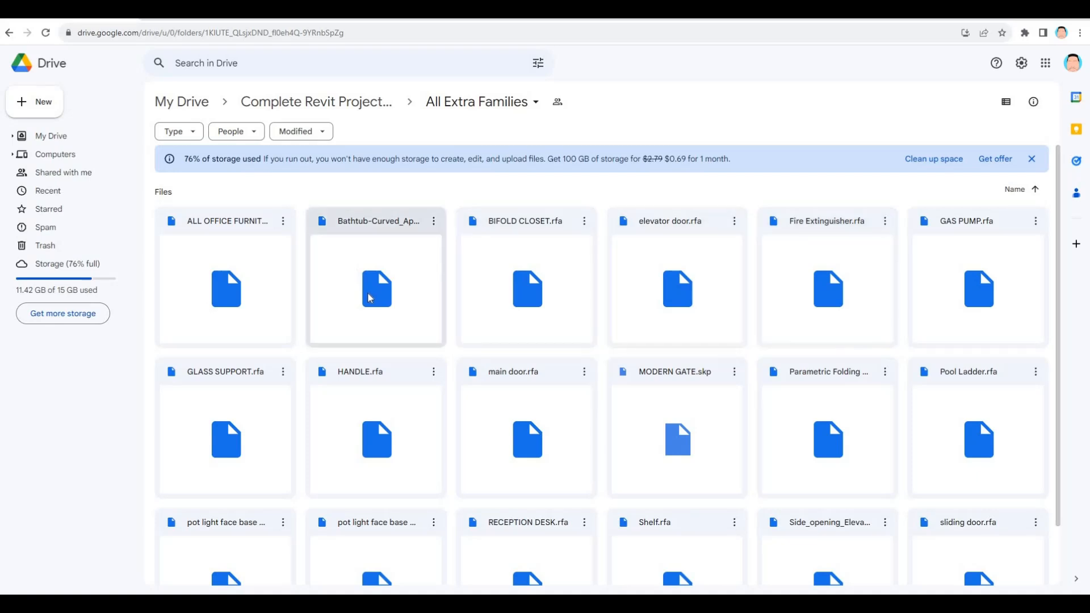
{"action": "scroll", "coordinate": [400, 325], "scroll_direction": "down", "scroll_amount": 2}
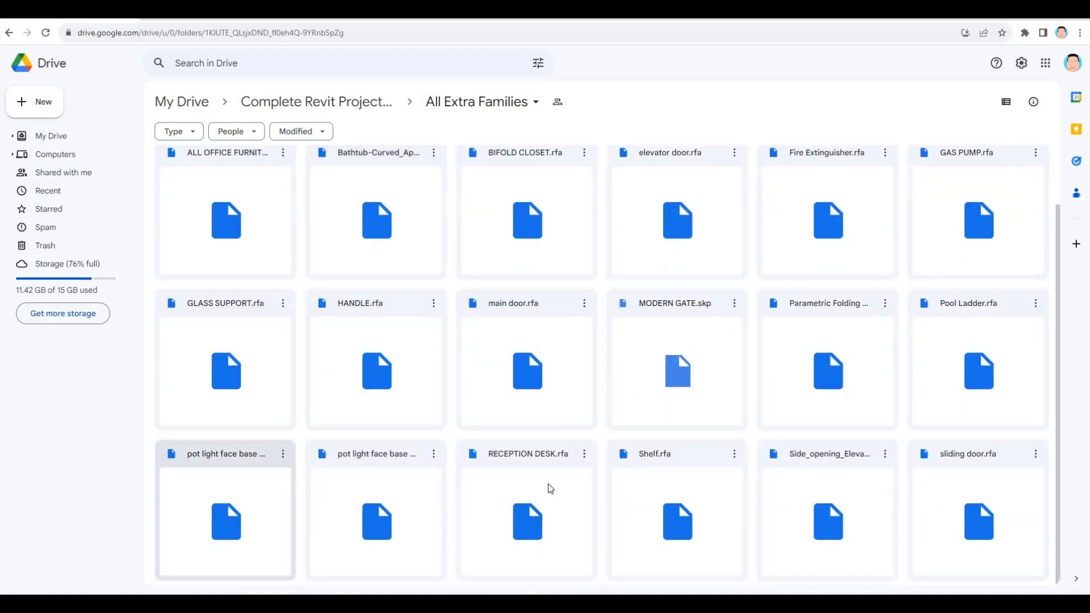
{"action": "scroll", "coordinate": [216, 395], "scroll_direction": "up", "scroll_amount": 1}
{"action": "scroll", "coordinate": [218, 400], "scroll_direction": "up", "scroll_amount": 2}
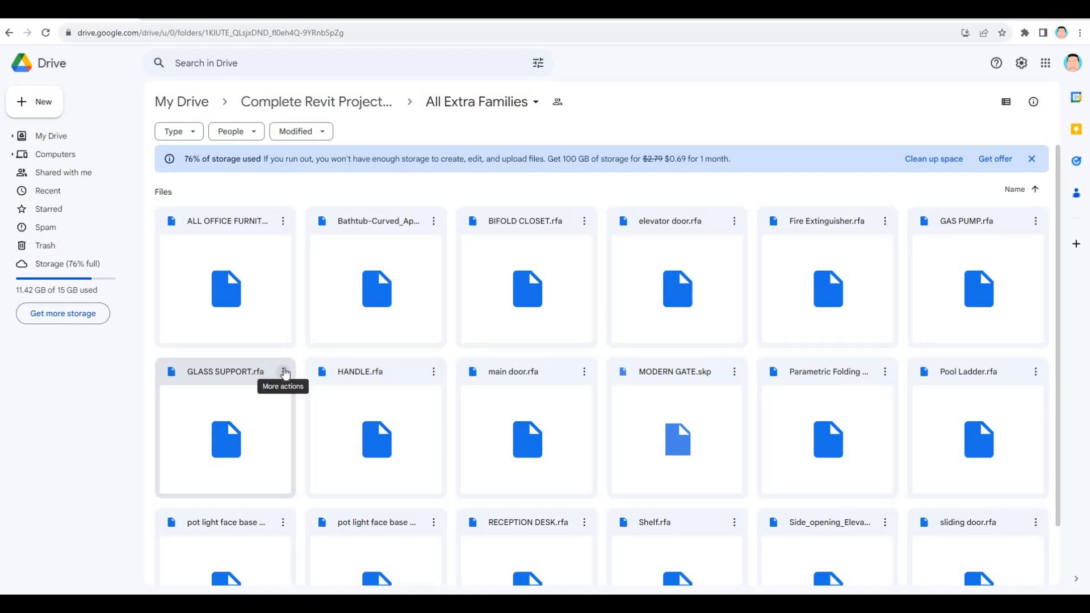
{"action": "left_click", "coordinate": [286, 373]}
{"action": "left_click", "coordinate": [321, 422]}
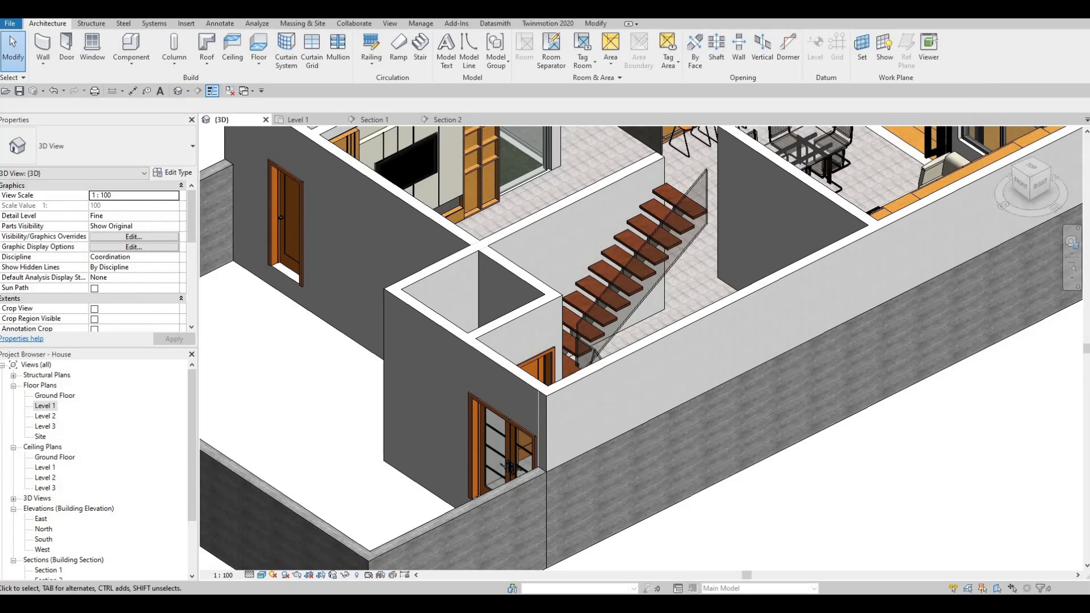
- Load the GLASS SUPPORT family from the Downloads folder into the Revit project
{"action": "key", "text": "alt+Tab"}
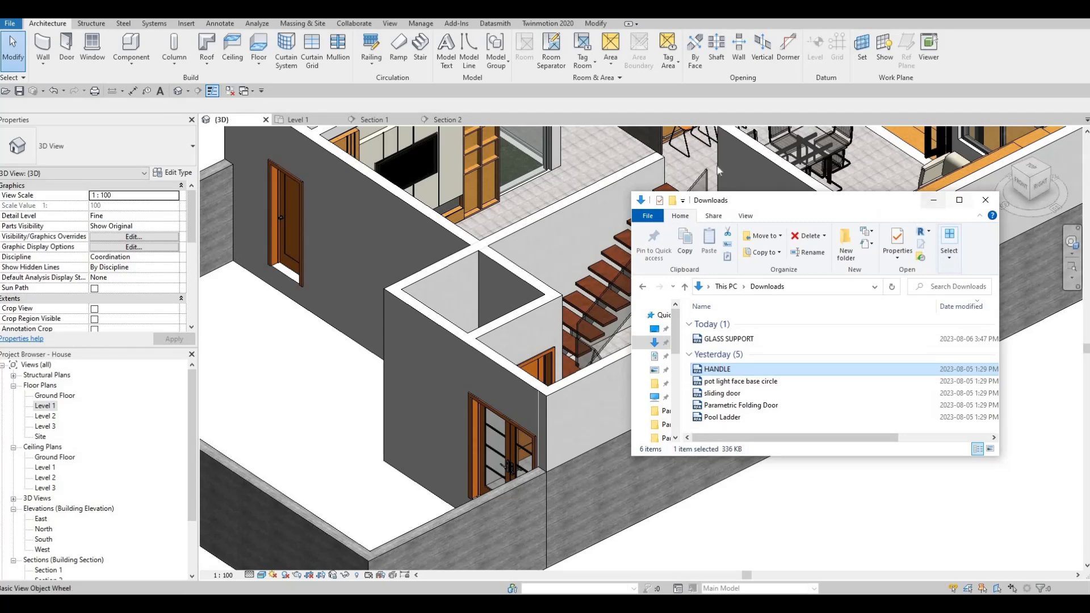
{"action": "left_click_drag", "start_coordinate": [858, 199], "coordinate": [749, 135]}
{"action": "left_click_drag", "start_coordinate": [628, 274], "coordinate": [446, 273]}
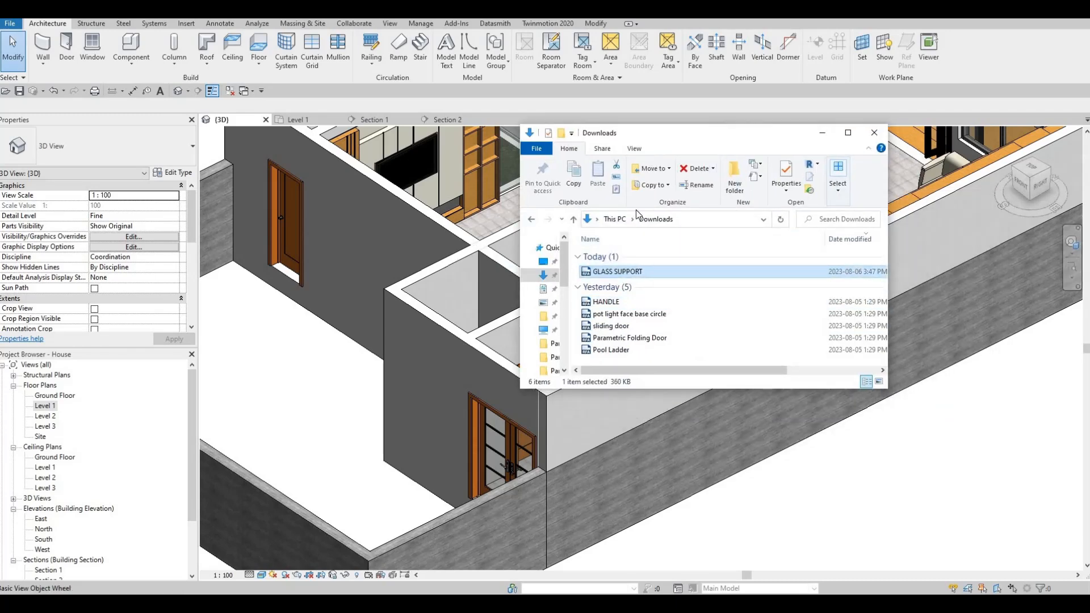
{"action": "scroll", "coordinate": [531, 352], "scroll_direction": "up", "scroll_amount": 8}
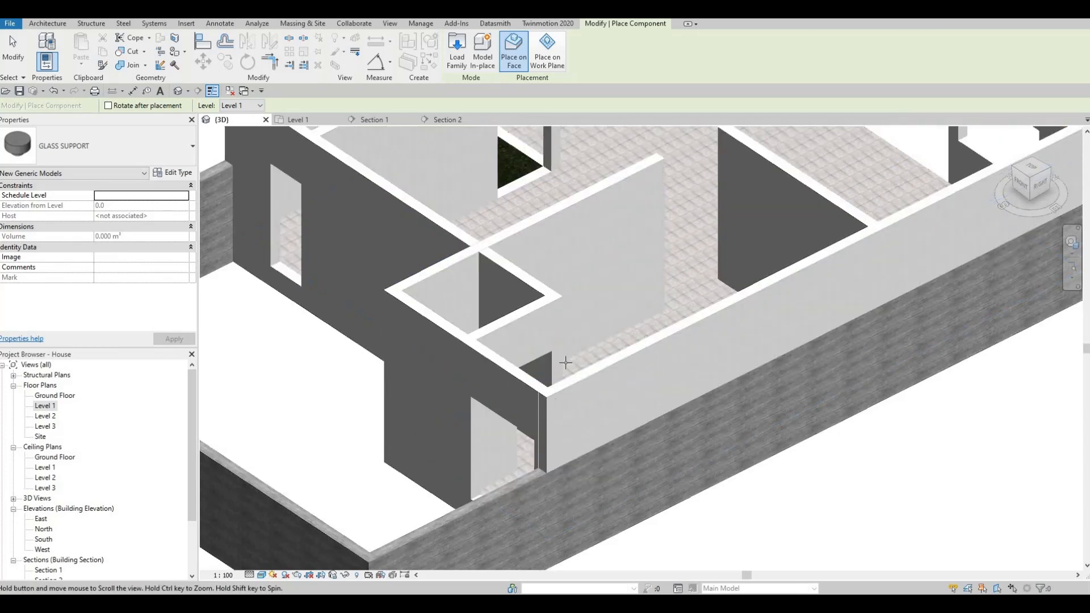
- Place one GLASS SUPPORT on the outer face of the glass stringer at the end of the top tread
{"action": "scroll", "coordinate": [531, 352], "scroll_direction": "up", "scroll_amount": 2}
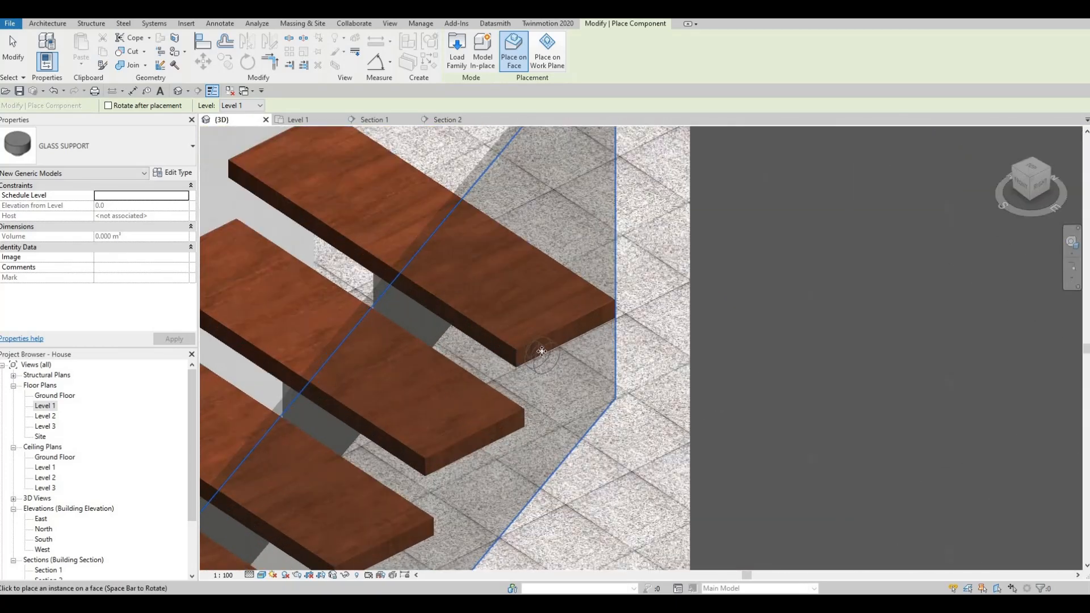
{"action": "left_click", "coordinate": [541, 355]}
{"action": "key", "text": "Escape"}
{"action": "middle_click_drag", "start_coordinate": [706, 385], "coordinate": [564, 237], "text": "shift"}
{"action": "key", "text": "Escape"}
- Open the placed GLASS SUPPORT family for editing, select its round extrusion and open the Ref. Level plan
{"action": "left_click", "coordinate": [563, 235]}
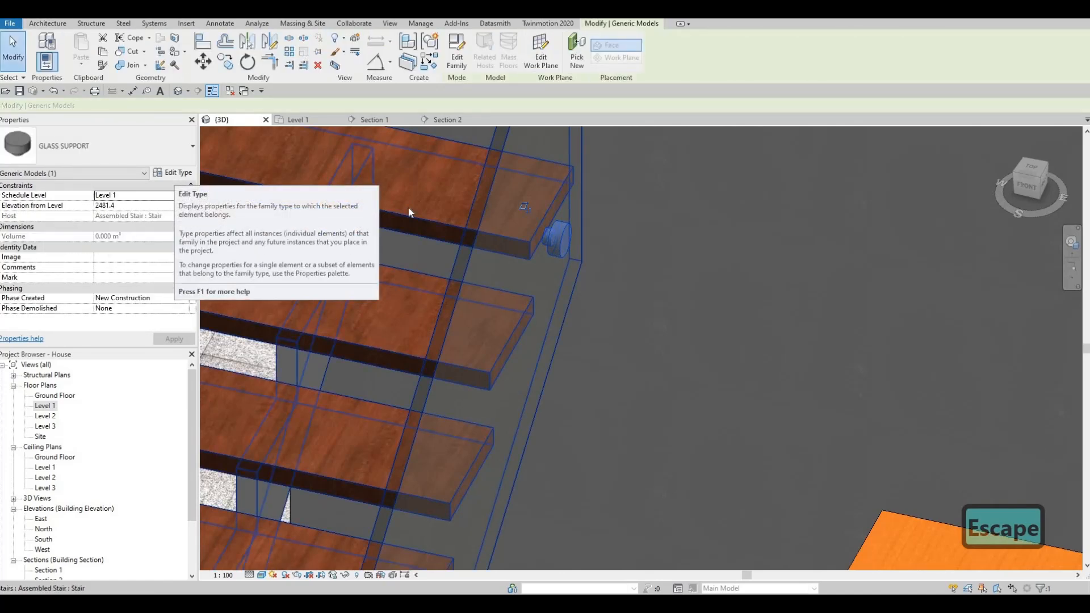
{"action": "left_click", "coordinate": [182, 173]}
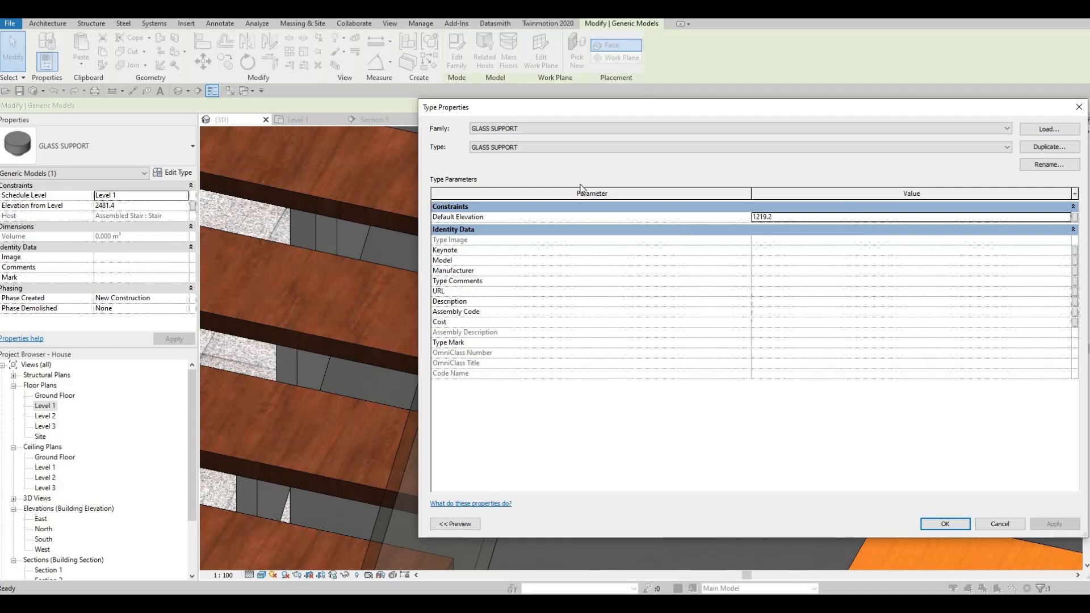
{"action": "key", "text": "Escape"}
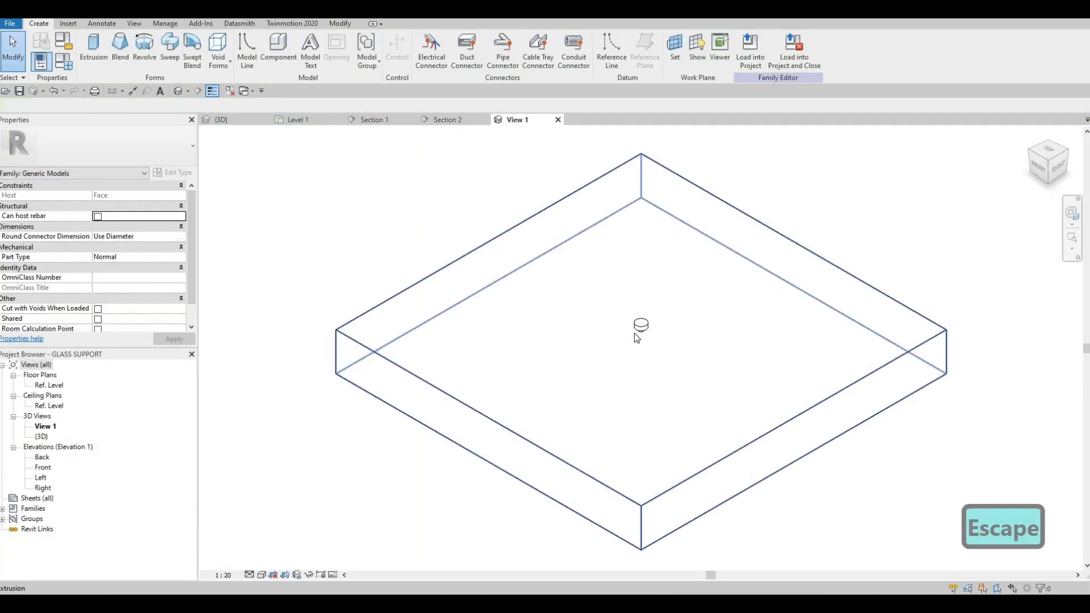
{"action": "left_click", "coordinate": [629, 331]}
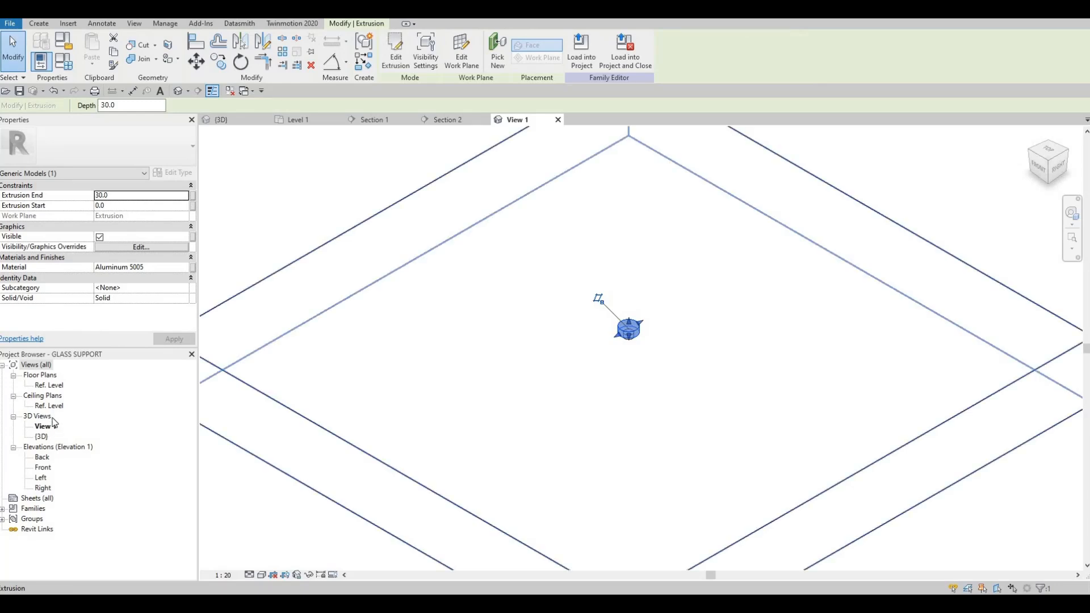
{"action": "double_click", "coordinate": [48, 385]}
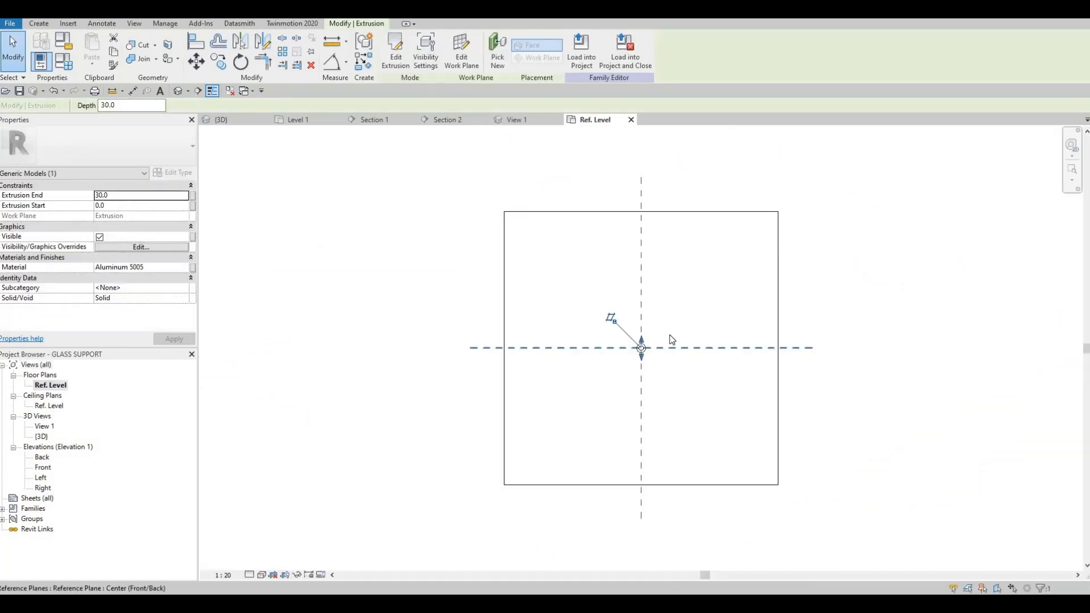
- Edit the sketch of the inner round extrusion and set its circle radius to 5 mm
{"action": "scroll", "coordinate": [646, 357], "scroll_direction": "up", "scroll_amount": 5}
{"action": "scroll", "coordinate": [647, 363], "scroll_direction": "up", "scroll_amount": 2}
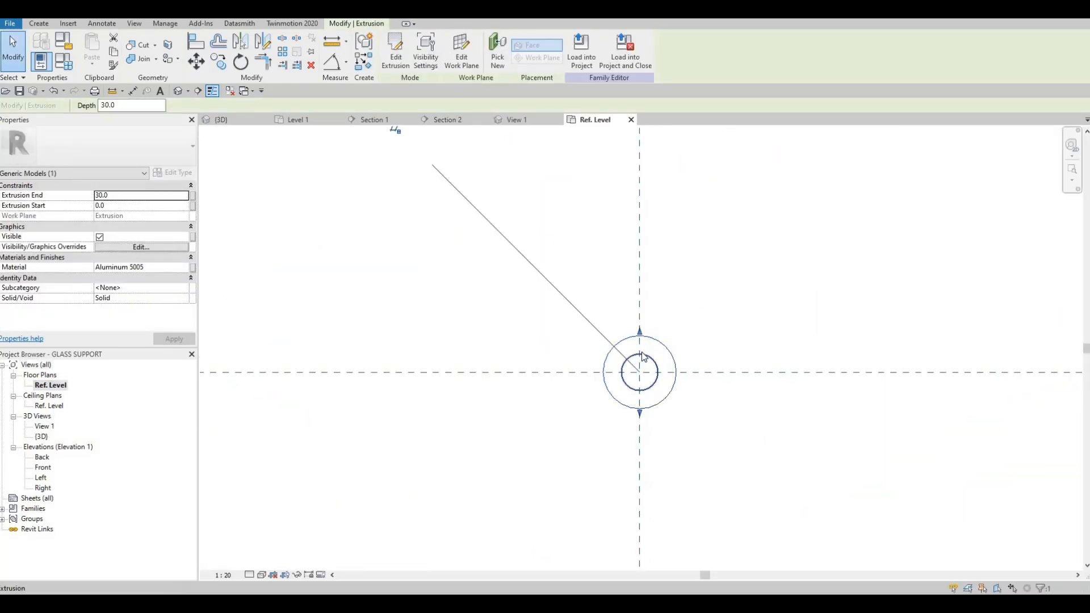
{"action": "left_click", "coordinate": [643, 356]}
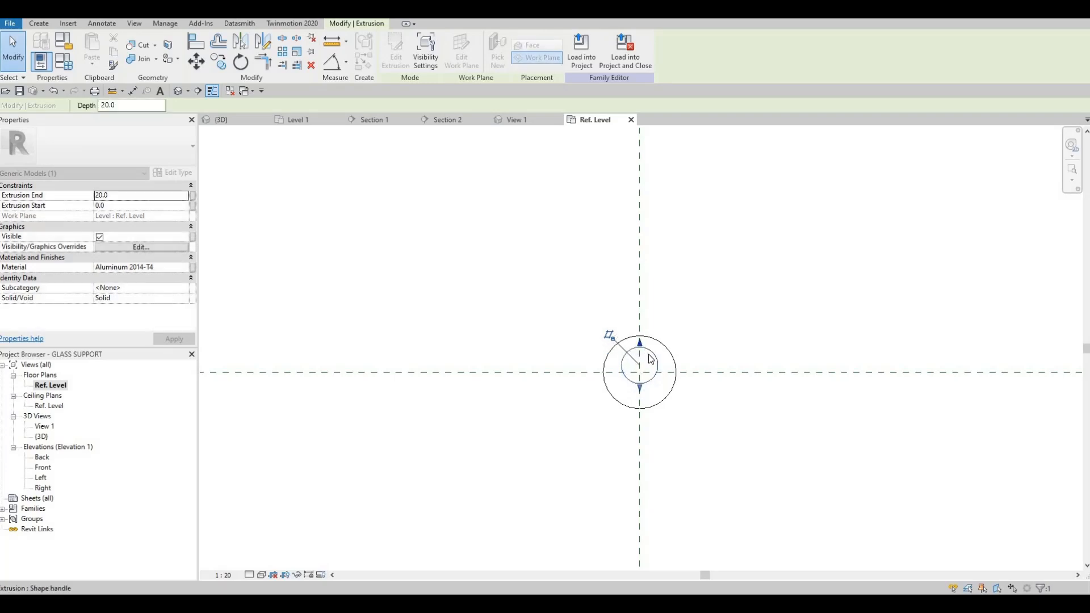
{"action": "key", "text": "ctrl+z"}
{"action": "left_click", "coordinate": [631, 356]}
{"action": "left_click", "coordinate": [394, 53]}
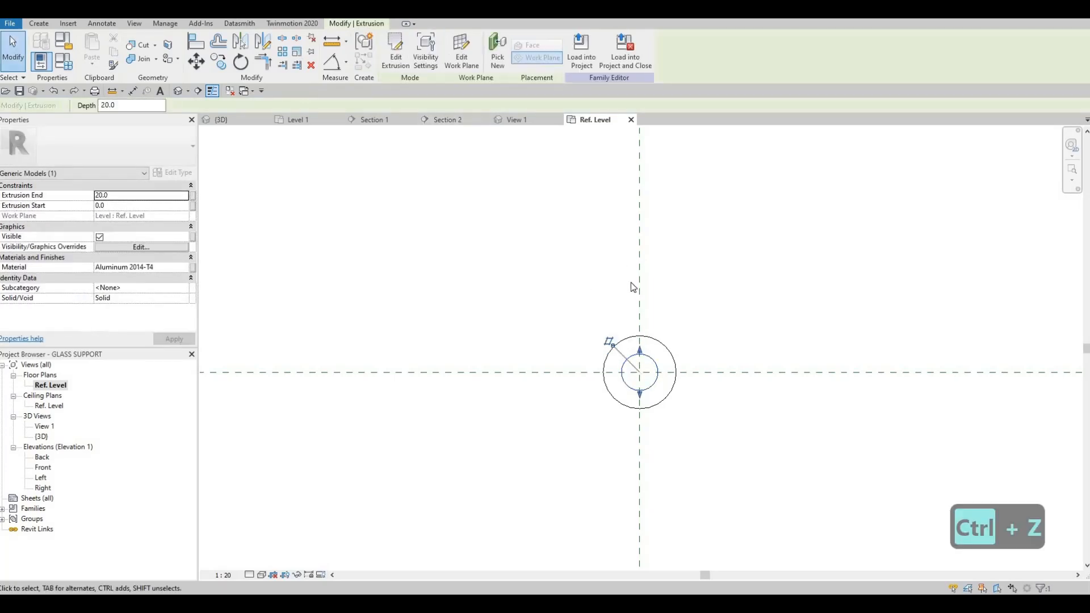
{"action": "scroll", "coordinate": [631, 286], "scroll_direction": "up", "scroll_amount": 2}
{"action": "scroll", "coordinate": [657, 401], "scroll_direction": "up", "scroll_amount": 1}
{"action": "left_click", "coordinate": [643, 397]}
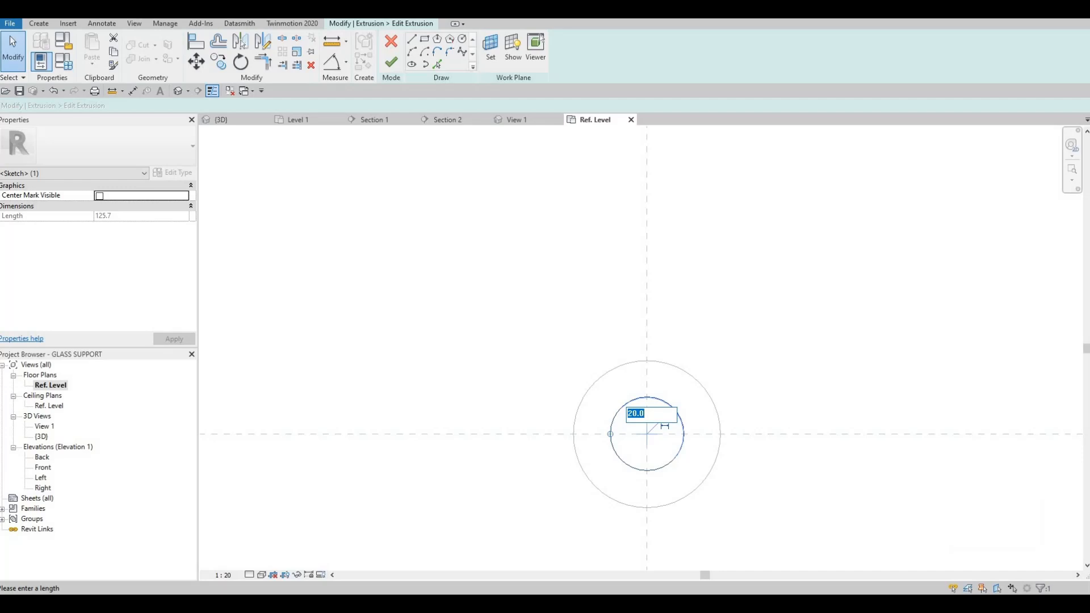
{"action": "key", "text": "BackSpace"}
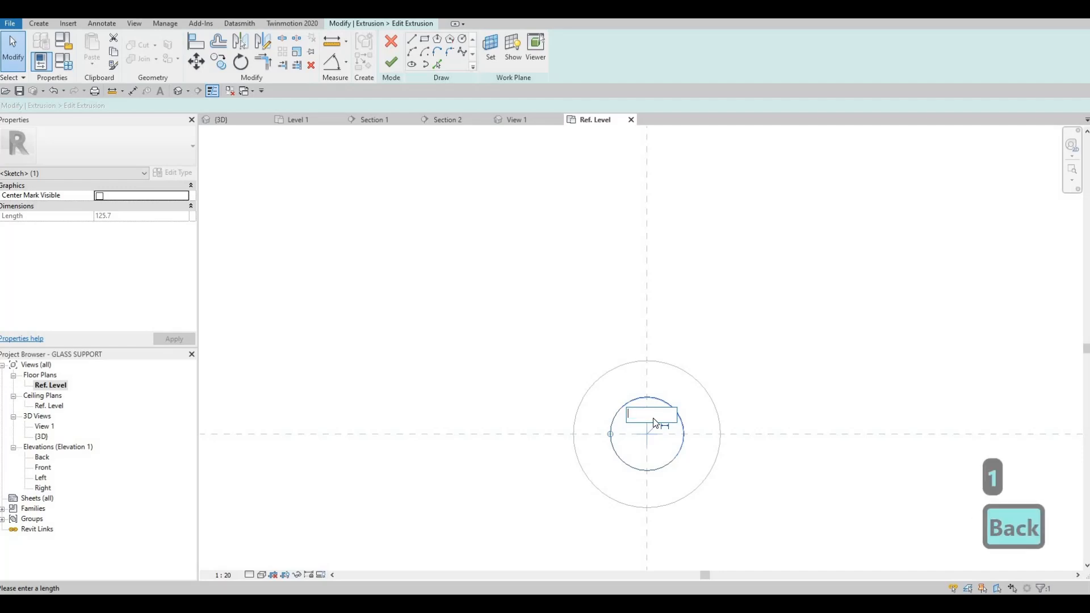
{"action": "type", "text": "5"}
{"action": "key", "text": "Return"}
{"action": "key", "text": "Escape"}
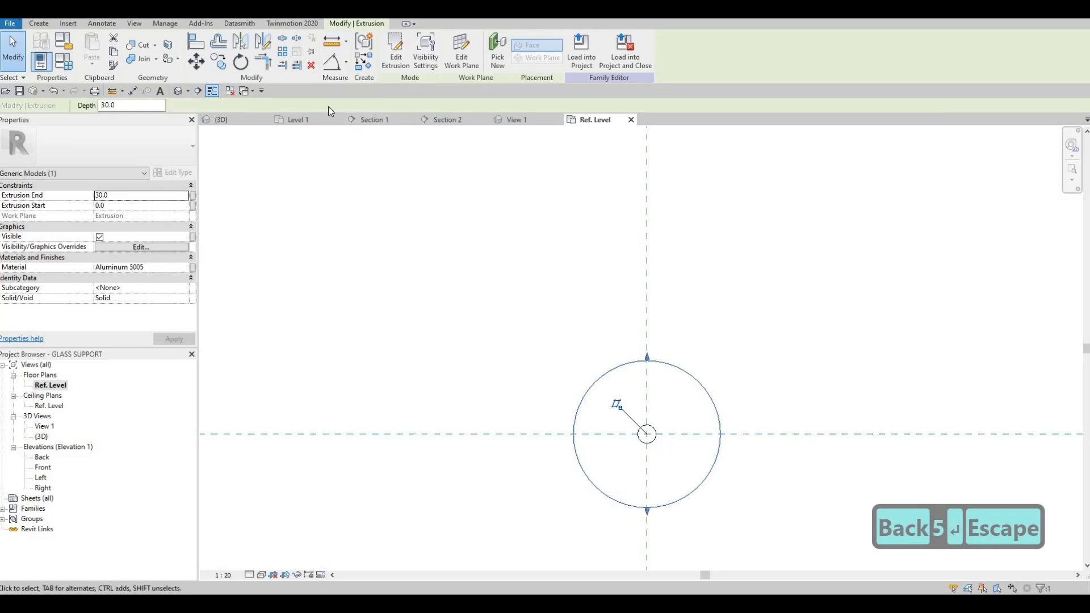
- Edit the sketch of the outer round extrusion and set its circle radius to 10 mm
{"action": "left_click", "coordinate": [396, 51]}
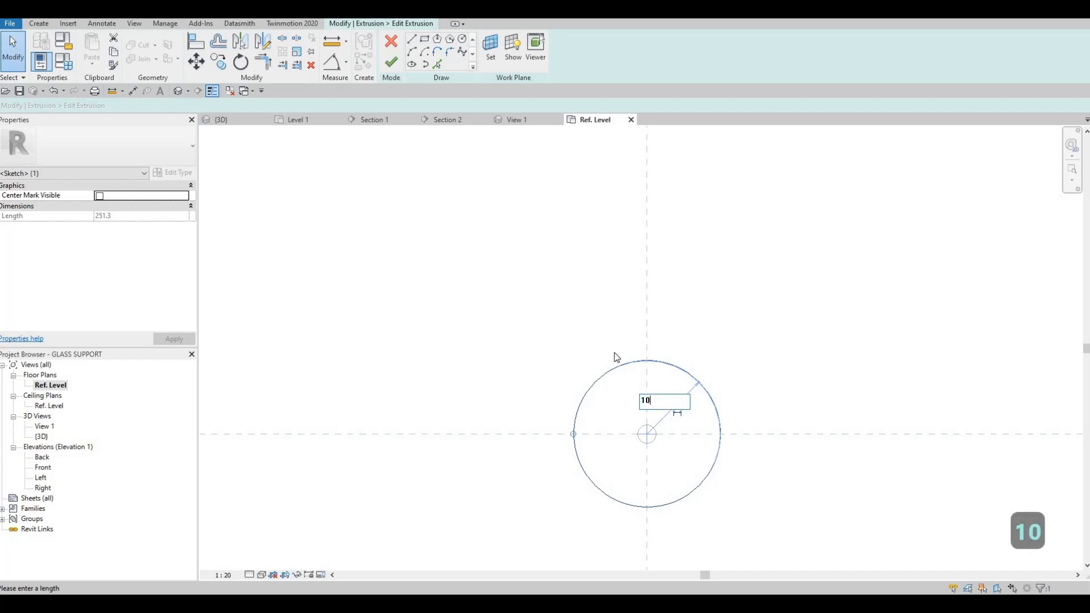
{"action": "key", "text": "Return"}
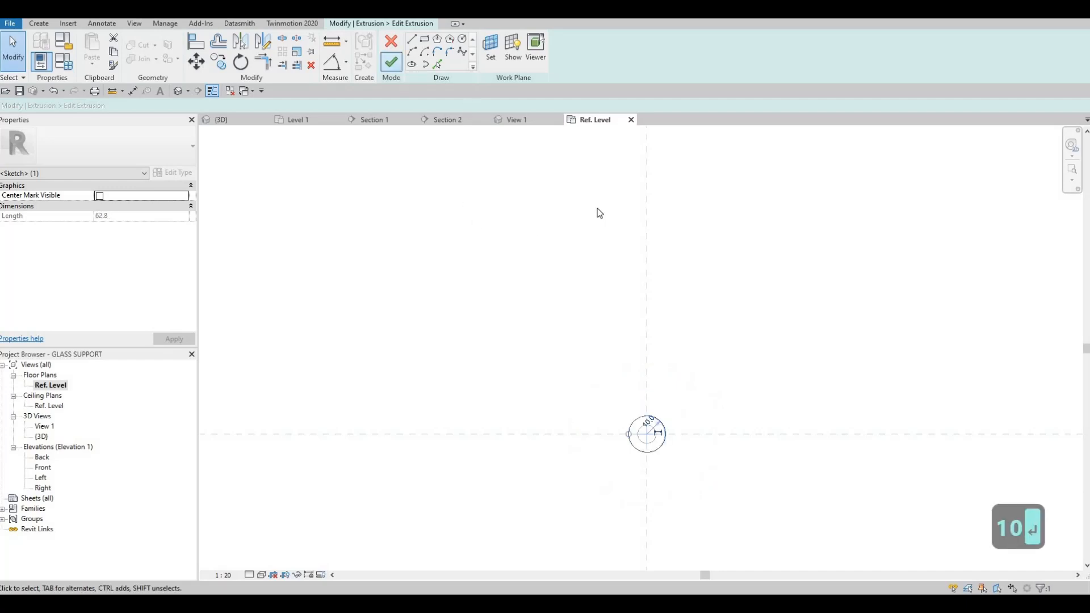
{"action": "left_click", "coordinate": [391, 62]}
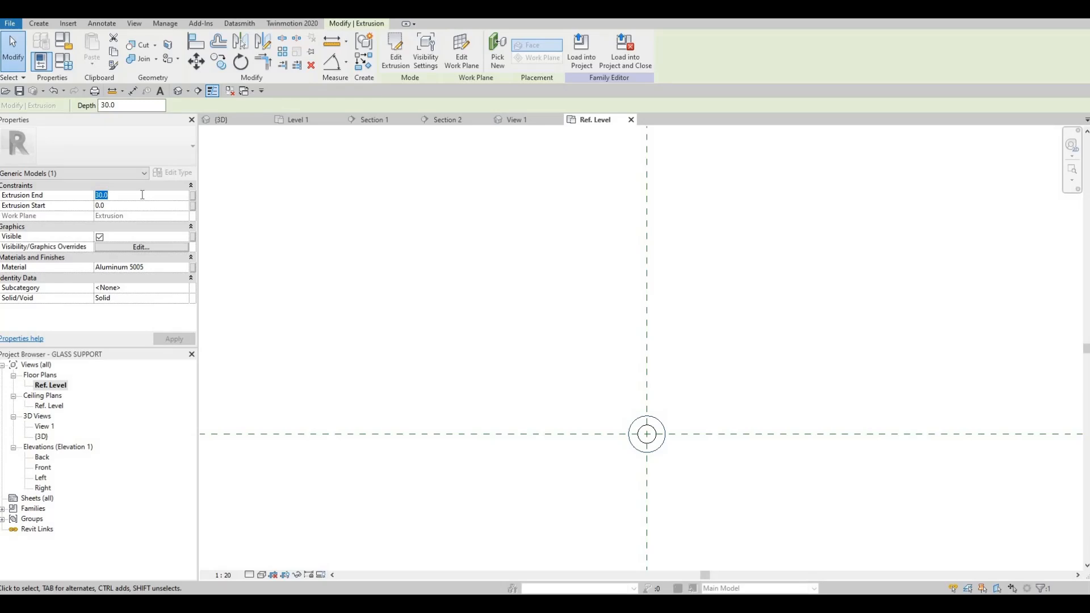
- Set the outer extrusion's end to 15 mm and reload the family into the project unsaved, overwriting the existing version and its parameter values
{"action": "type", "text": "15"}
{"action": "left_click", "coordinate": [171, 339]}
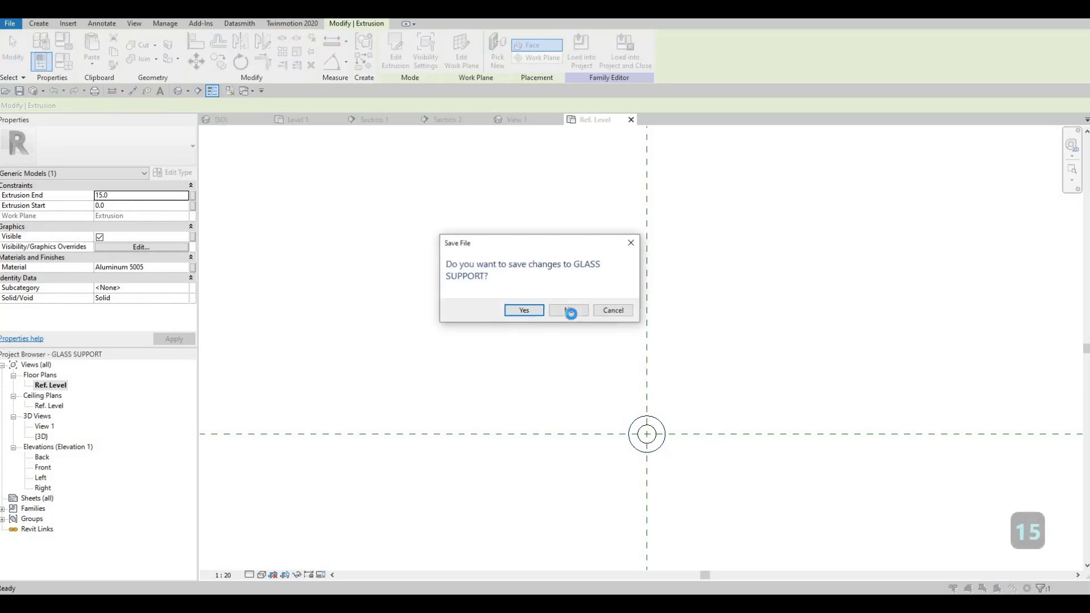
{"action": "left_click", "coordinate": [570, 310]}
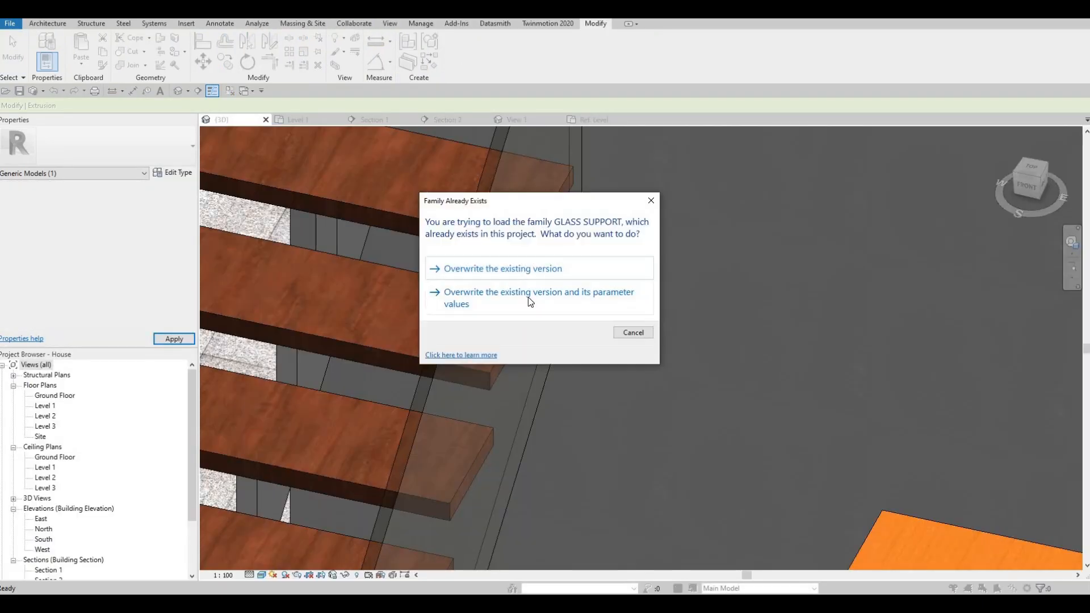
{"action": "left_click", "coordinate": [586, 308]}
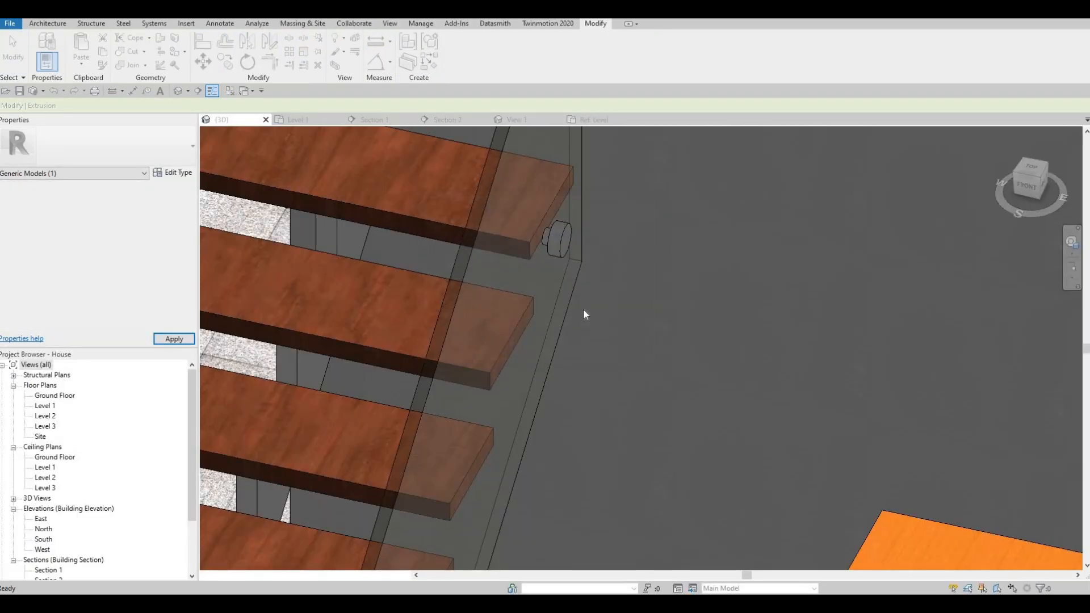
- Reopen the placed GLASS SUPPORT family for editing and set the narrow pin's extrusion end to 10 mm
{"action": "scroll", "coordinate": [570, 243], "scroll_direction": "up", "scroll_amount": 3}
{"action": "left_click", "coordinate": [554, 237]}
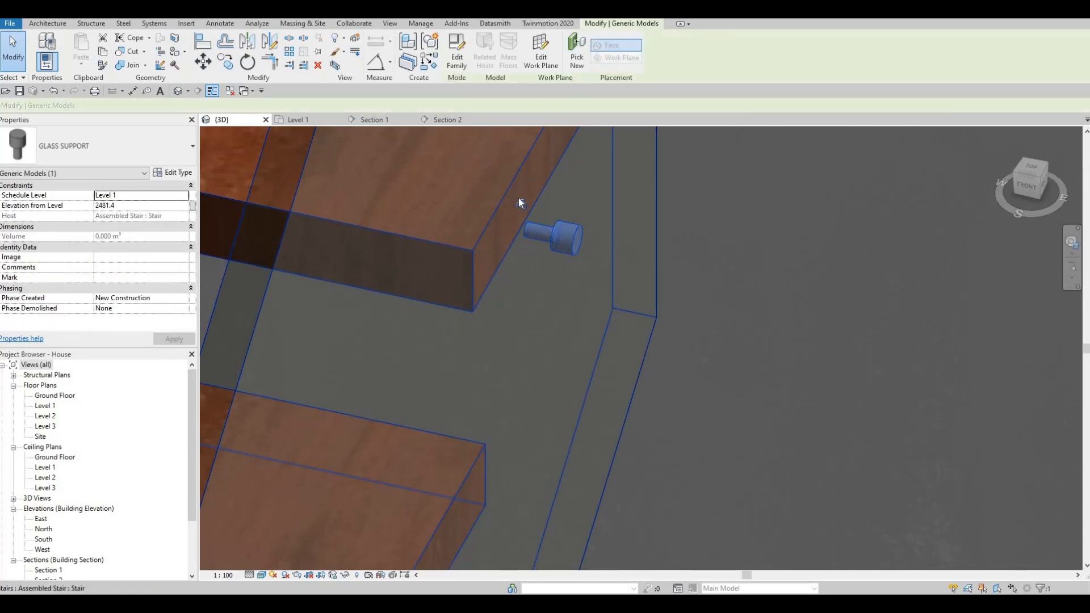
{"action": "double_click", "coordinate": [538, 237]}
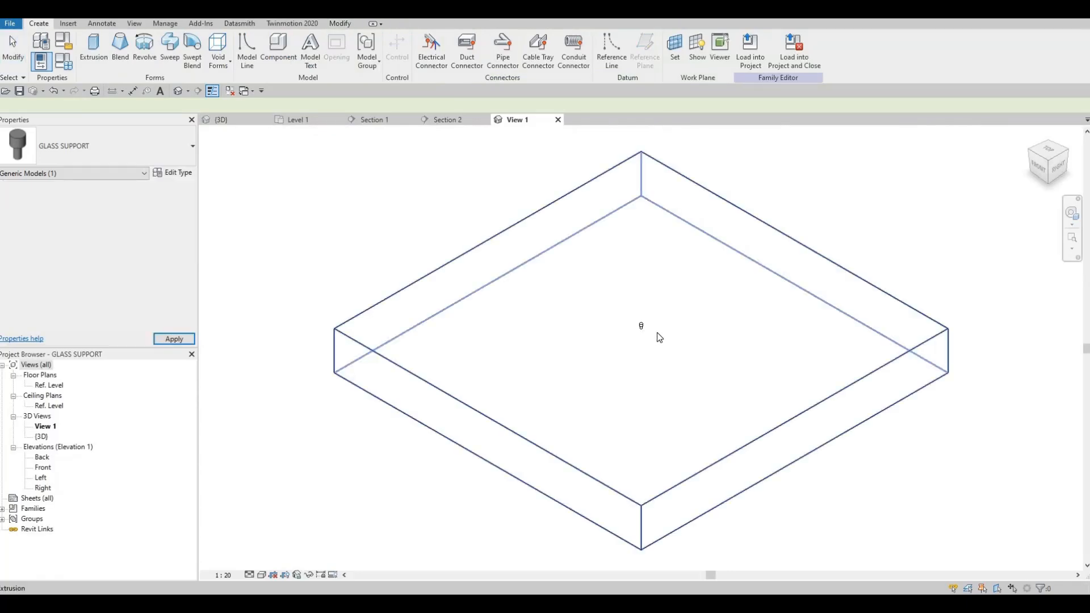
{"action": "scroll", "coordinate": [662, 332], "scroll_direction": "up", "scroll_amount": 5}
{"action": "left_click", "coordinate": [657, 318]}
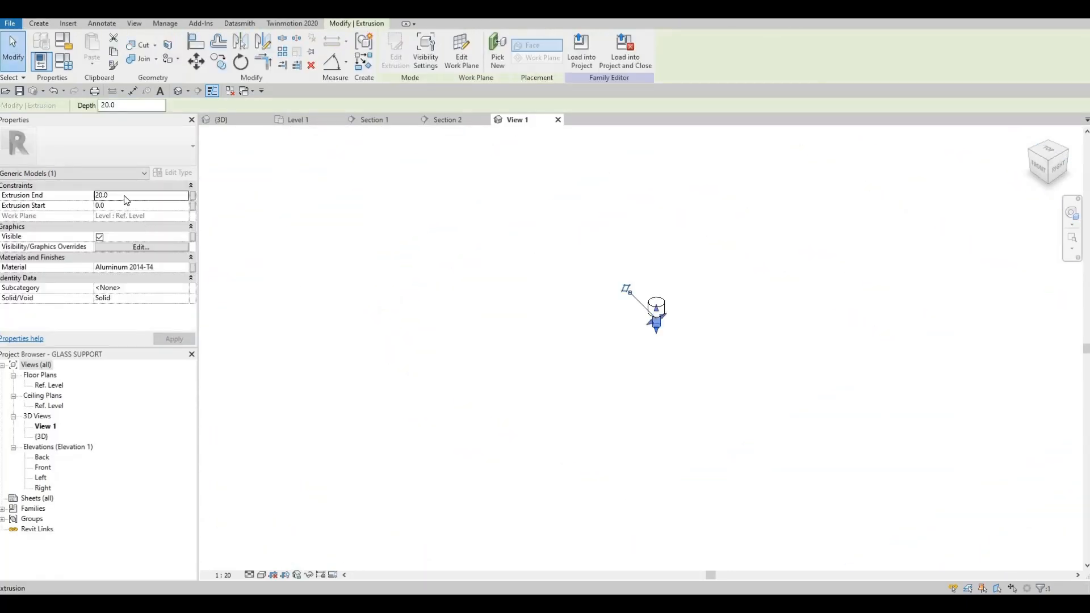
{"action": "left_click", "coordinate": [125, 195]}
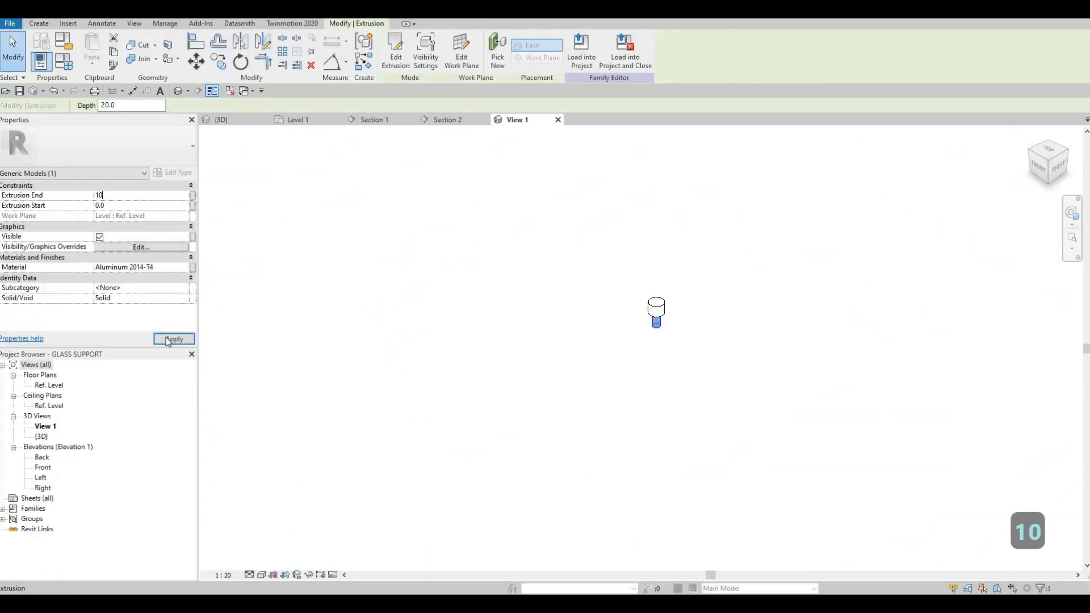
{"action": "key", "text": "Escape"}
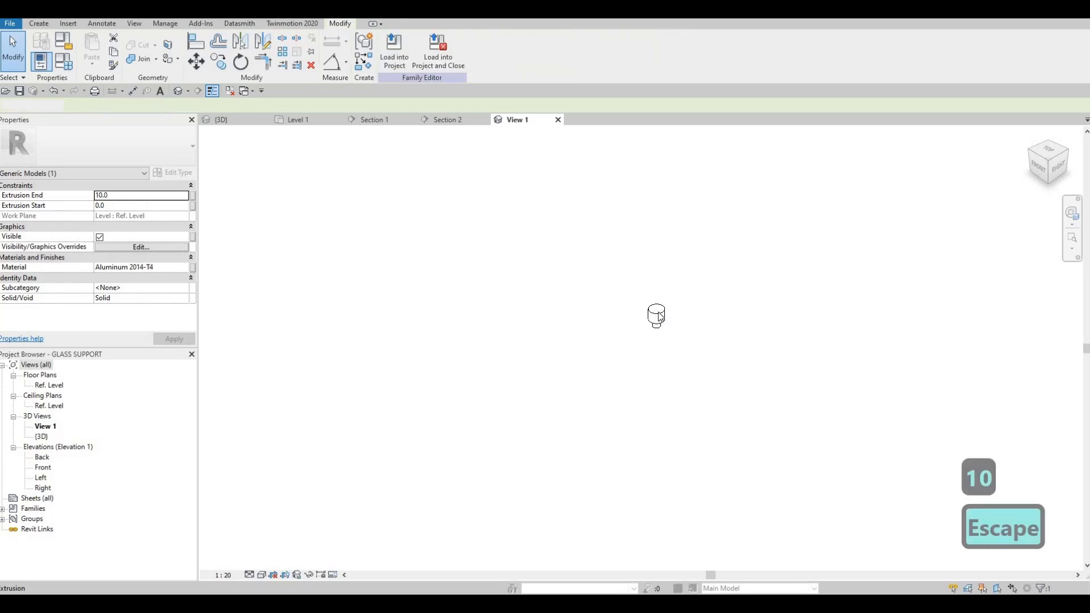
- Set the extrusion end of the wide round head to 10 mm
{"action": "left_click", "coordinate": [657, 314]}
{"action": "left_click", "coordinate": [129, 198]}
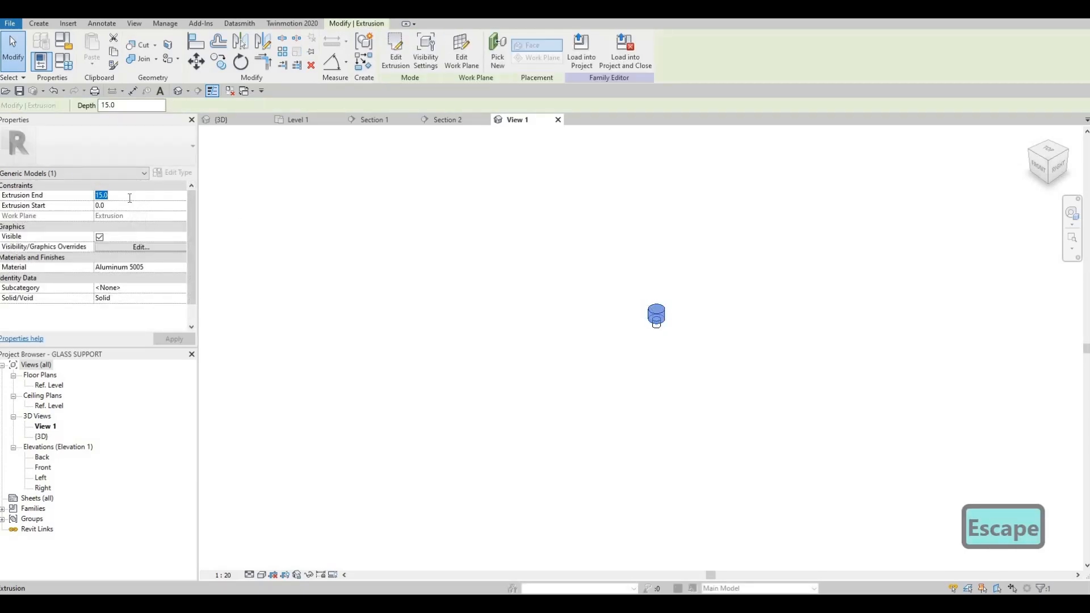
{"action": "type", "text": "10"}
{"action": "key", "text": "Return"}
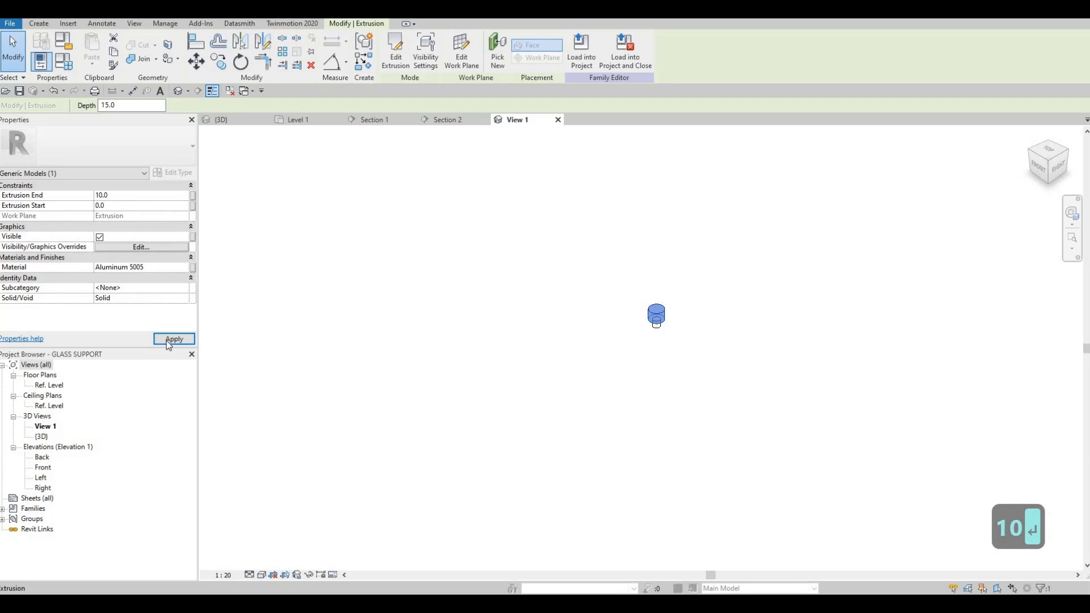
{"action": "key", "text": "Escape"}
{"action": "key", "text": "Escape"}
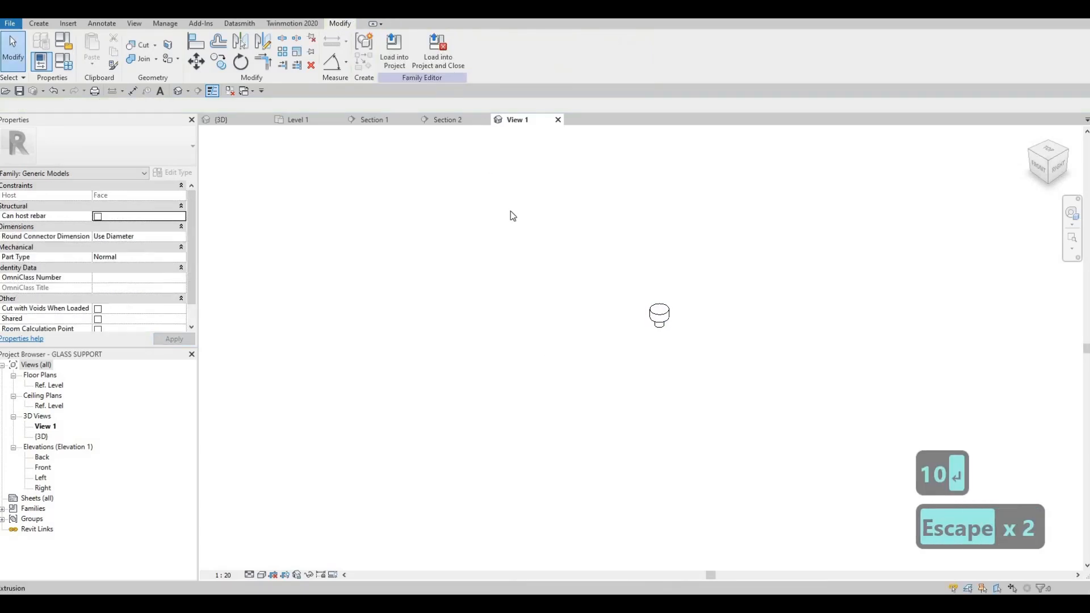
- Load the edited GLASS SUPPORT into the project without saving the family file, overwriting the existing version and its parameter values
{"action": "left_click", "coordinate": [565, 310]}
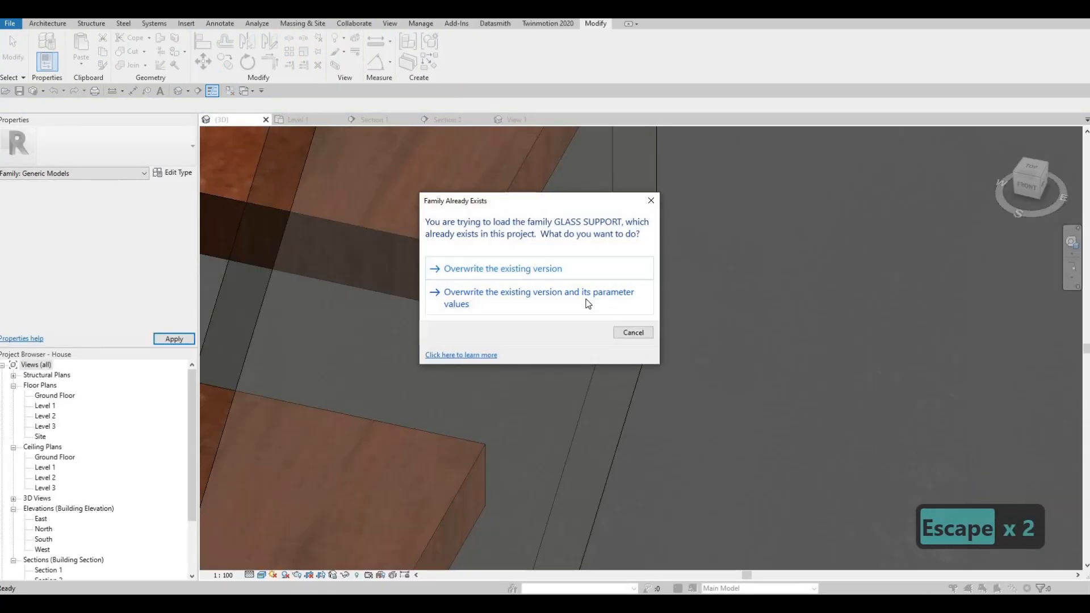
{"action": "left_click", "coordinate": [588, 304]}
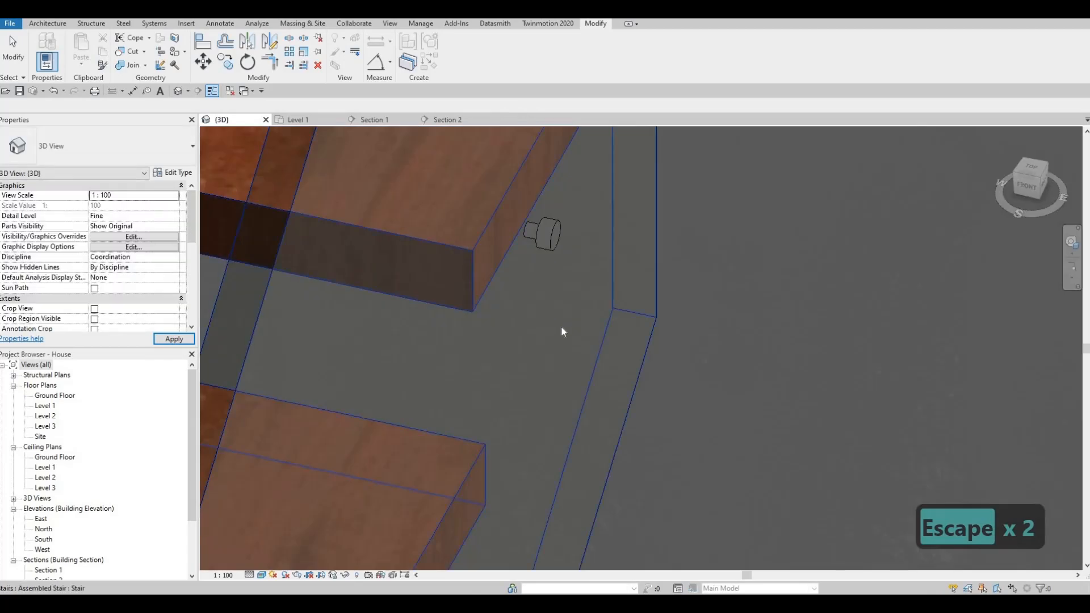
- Examine the resized glass support and the stair's upper treads in 3D from several angles
{"action": "scroll", "coordinate": [451, 338], "scroll_direction": "down", "scroll_amount": 3}
{"action": "middle_click_drag", "start_coordinate": [451, 338], "coordinate": [691, 348], "text": "shift"}
{"action": "scroll", "coordinate": [489, 275], "scroll_direction": "down", "scroll_amount": 3}
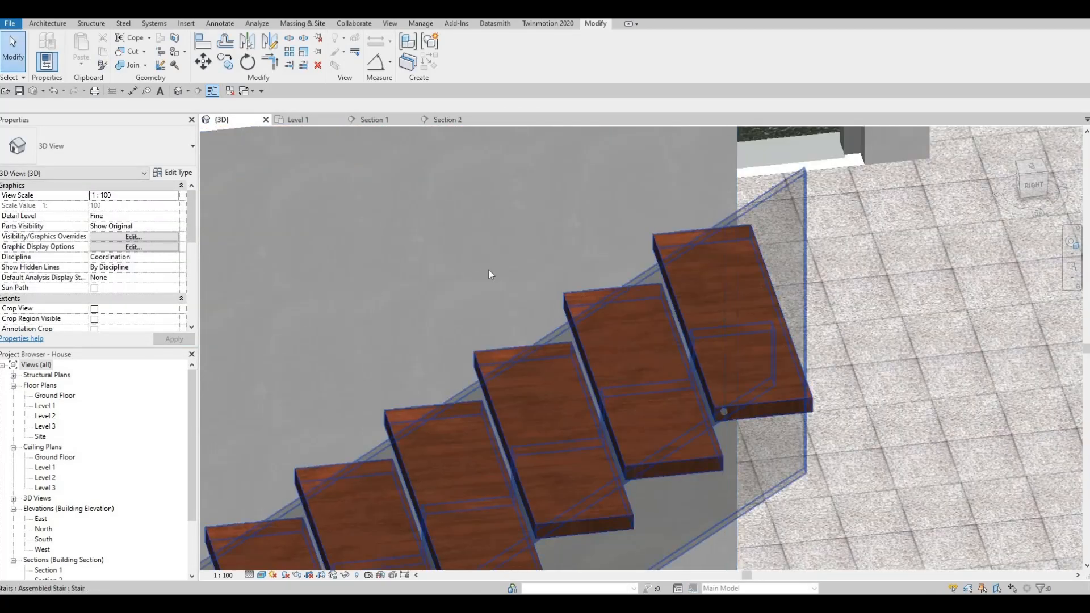
{"action": "middle_click_drag", "start_coordinate": [489, 275], "coordinate": [591, 232], "text": "shift"}
{"action": "scroll", "coordinate": [591, 227], "scroll_direction": "up", "scroll_amount": 6}
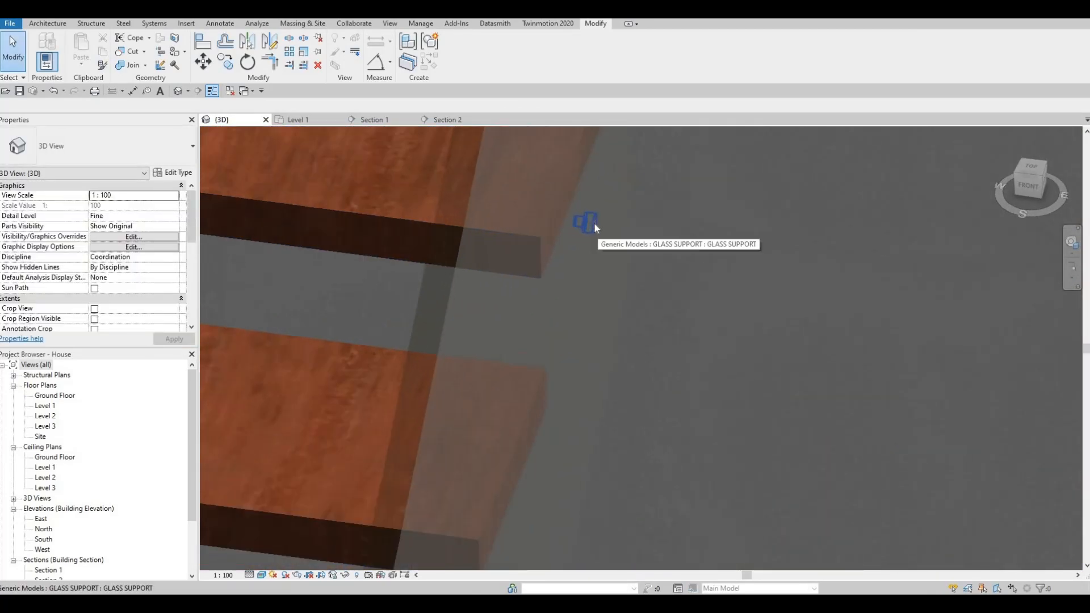
{"action": "middle_click_drag", "start_coordinate": [584, 255], "coordinate": [460, 270], "text": "shift"}
{"action": "middle_click_drag", "start_coordinate": [460, 270], "coordinate": [736, 336]}
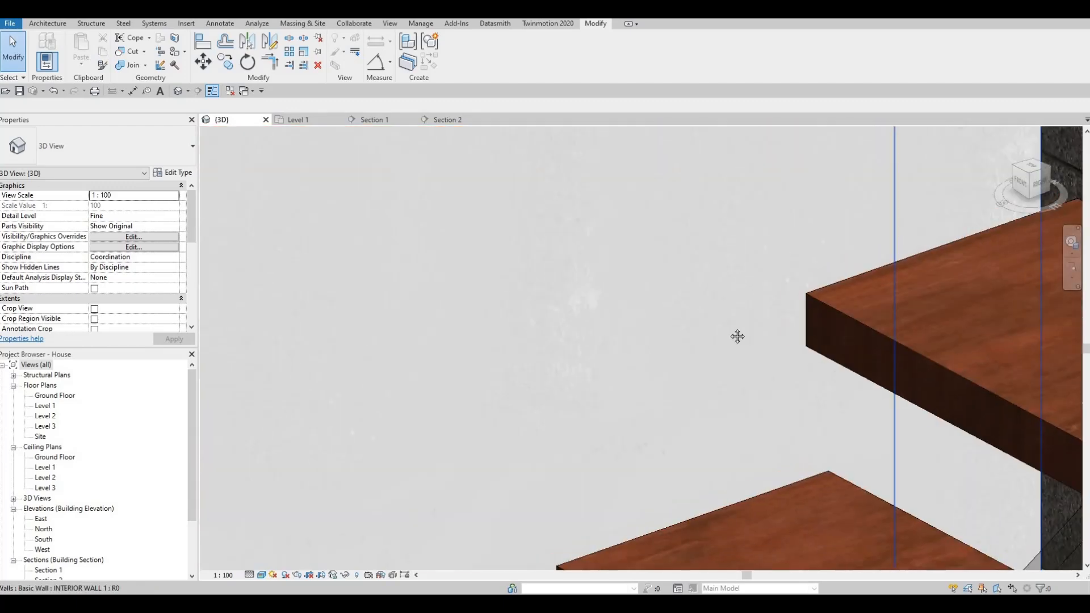
{"action": "scroll", "coordinate": [590, 260], "scroll_direction": "down", "scroll_amount": 5}
{"action": "scroll", "coordinate": [372, 165], "scroll_direction": "down", "scroll_amount": 6}
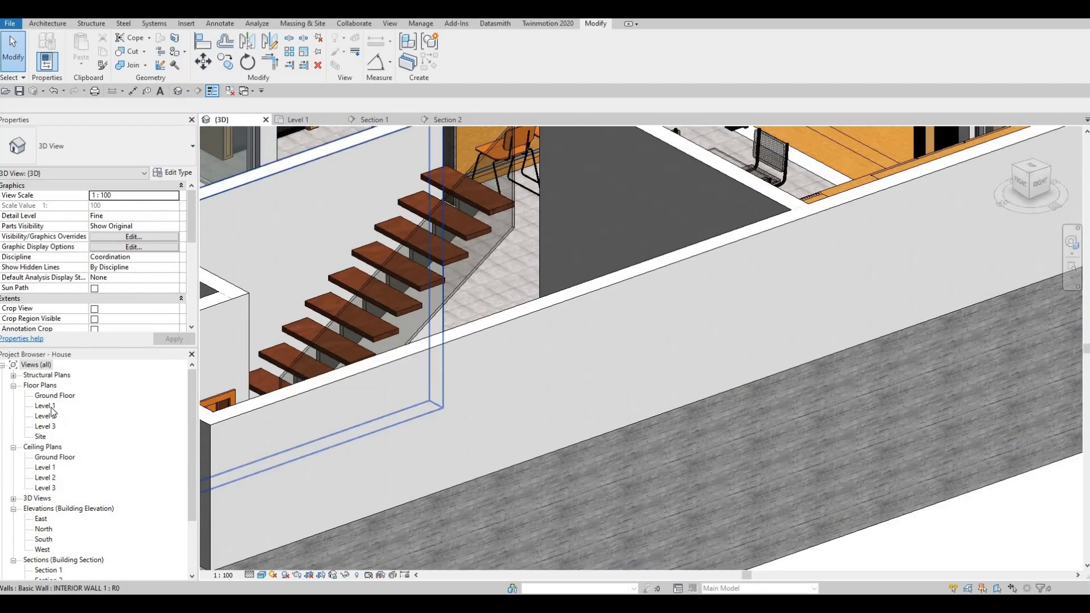
- Check the stair's section line in the Level 1 floor plan and open the Section 1 view
{"action": "double_click", "coordinate": [45, 406]}
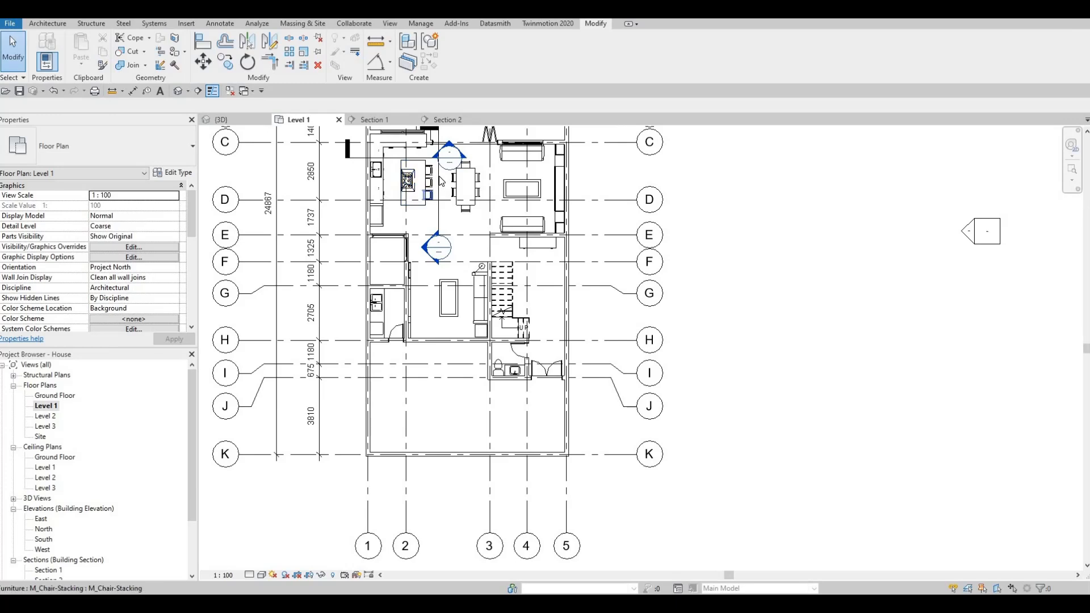
{"action": "left_click", "coordinate": [439, 176]}
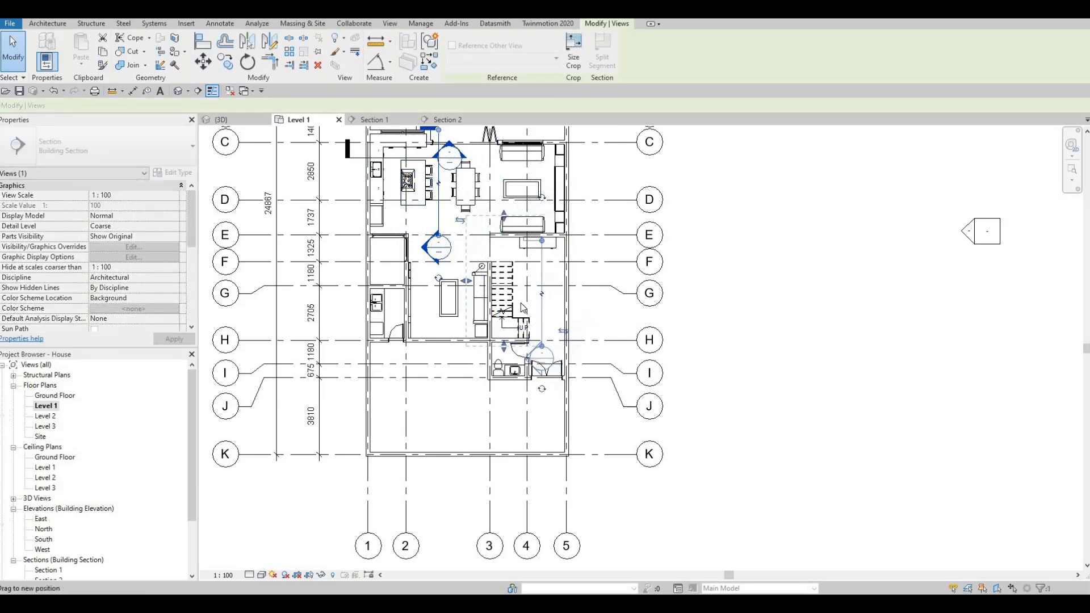
{"action": "key", "text": "Escape"}
{"action": "key", "text": "Escape"}
{"action": "left_click", "coordinate": [375, 120]}
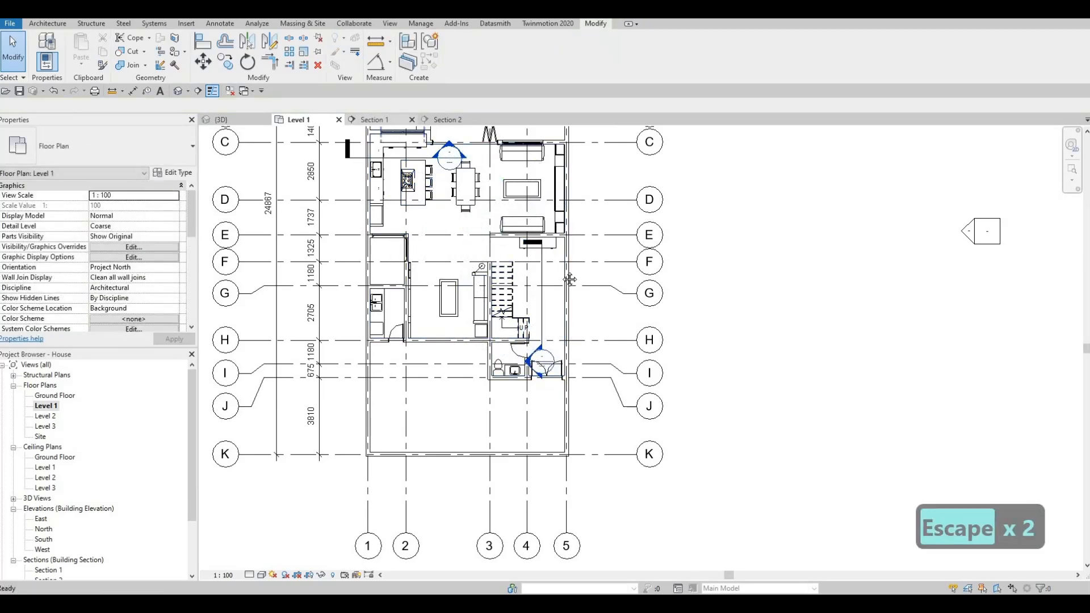
- Move the glass support onto the end face of the top tread, about 2445 mm above Level 1
{"action": "scroll", "coordinate": [635, 202], "scroll_direction": "up", "scroll_amount": 4}
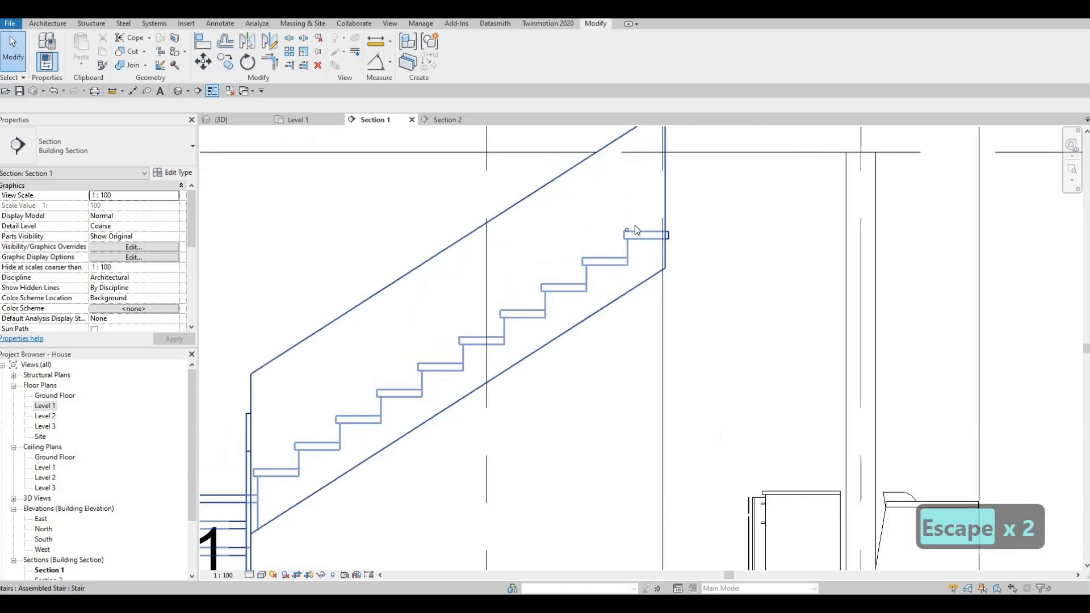
{"action": "scroll", "coordinate": [574, 240], "scroll_direction": "up", "scroll_amount": 5}
{"action": "left_click", "coordinate": [570, 237]}
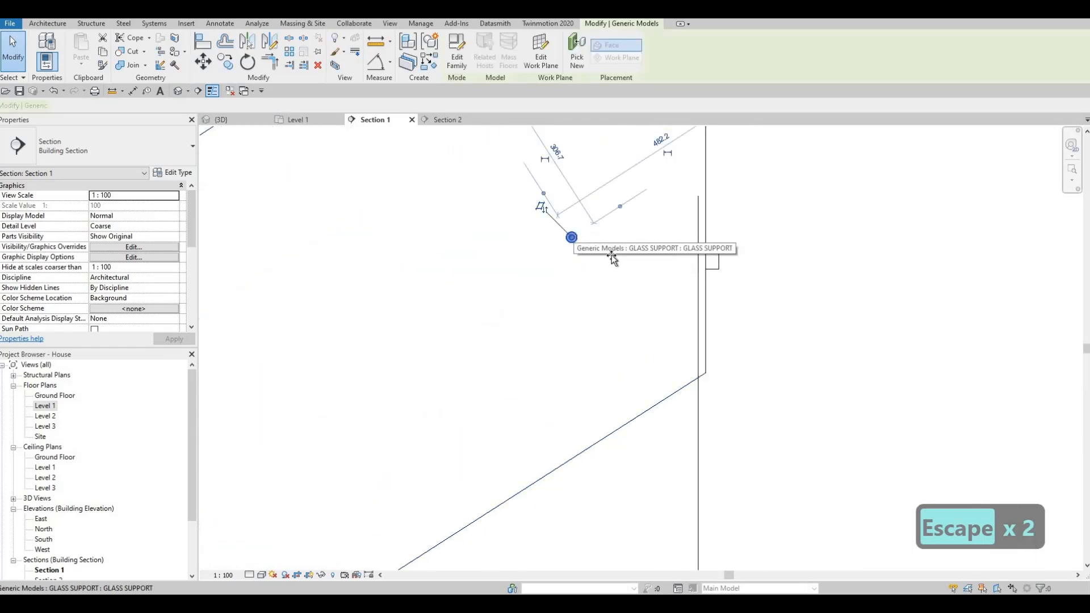
{"action": "left_click_drag", "start_coordinate": [571, 238], "coordinate": [613, 256]}
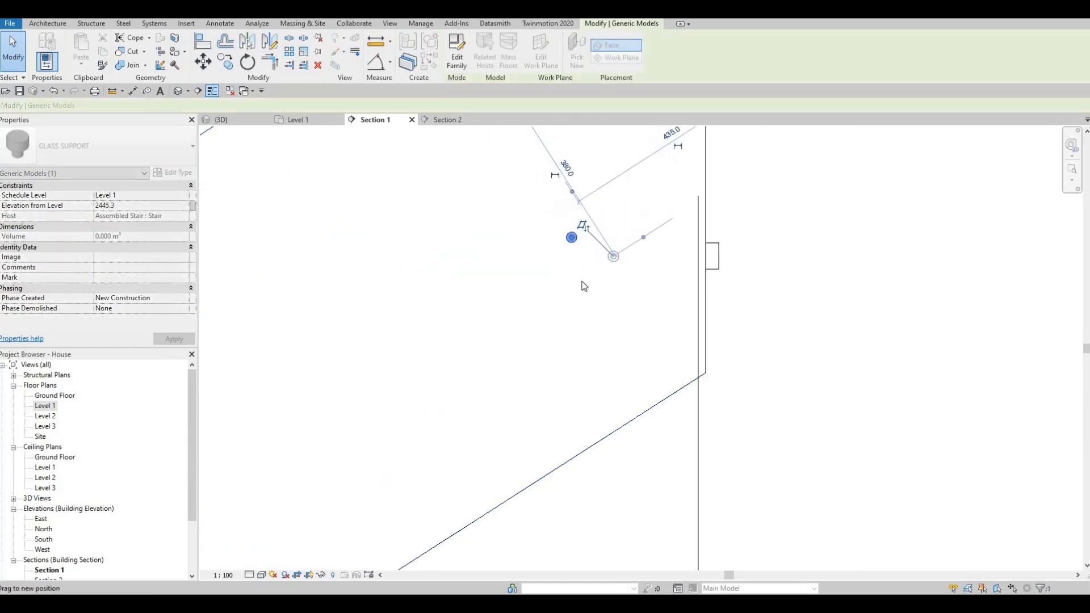
- Set the Section 1 view to Fine detail level and wireframe display
{"action": "left_click", "coordinate": [260, 575]}
{"action": "left_click", "coordinate": [264, 562]}
{"action": "left_click", "coordinate": [262, 575]}
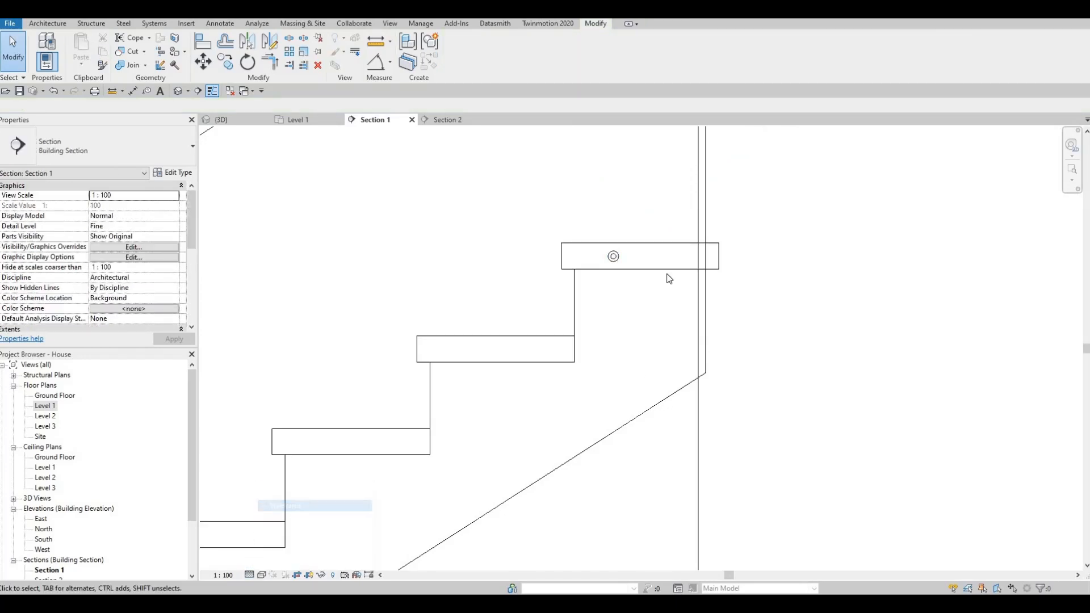
- Shift the glass support toward the top tread's front edge, centred on the tread's thickness at about 2446 mm above Level 1
{"action": "scroll", "coordinate": [648, 273], "scroll_direction": "up", "scroll_amount": 5}
{"action": "key", "text": "Escape"}
{"action": "key", "text": "Escape"}
{"action": "left_click", "coordinate": [647, 272]}
{"action": "scroll", "coordinate": [654, 276], "scroll_direction": "up", "scroll_amount": 2}
{"action": "left_click_drag", "start_coordinate": [654, 277], "coordinate": [608, 275]}
{"action": "scroll", "coordinate": [602, 296], "scroll_direction": "down", "scroll_amount": 3}
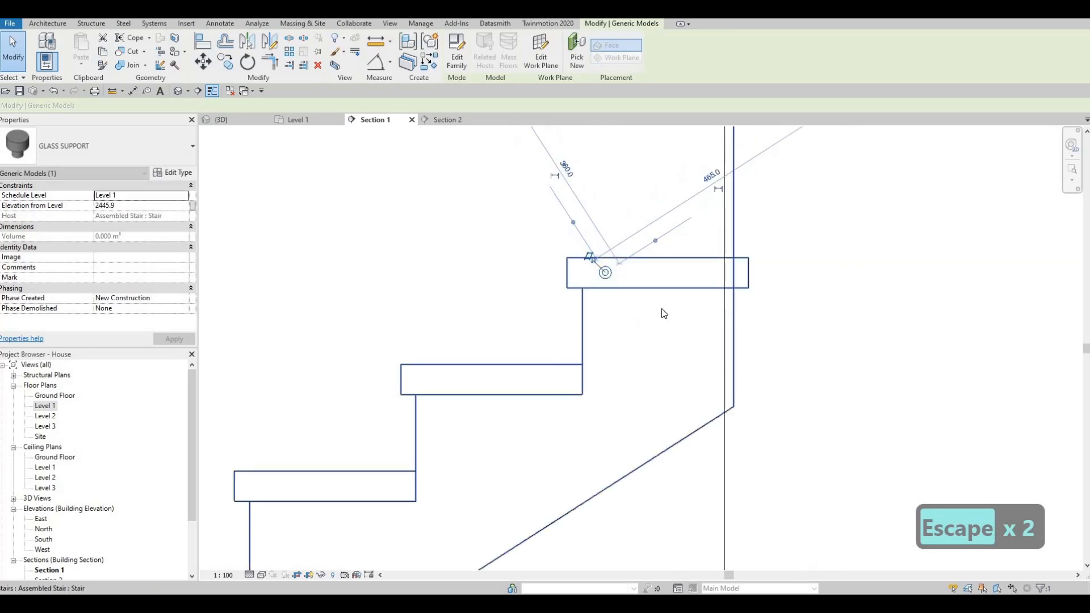
{"action": "middle_click_drag", "start_coordinate": [610, 331], "coordinate": [653, 333]}
{"action": "key", "text": "Escape"}
{"action": "key", "text": "Escape"}
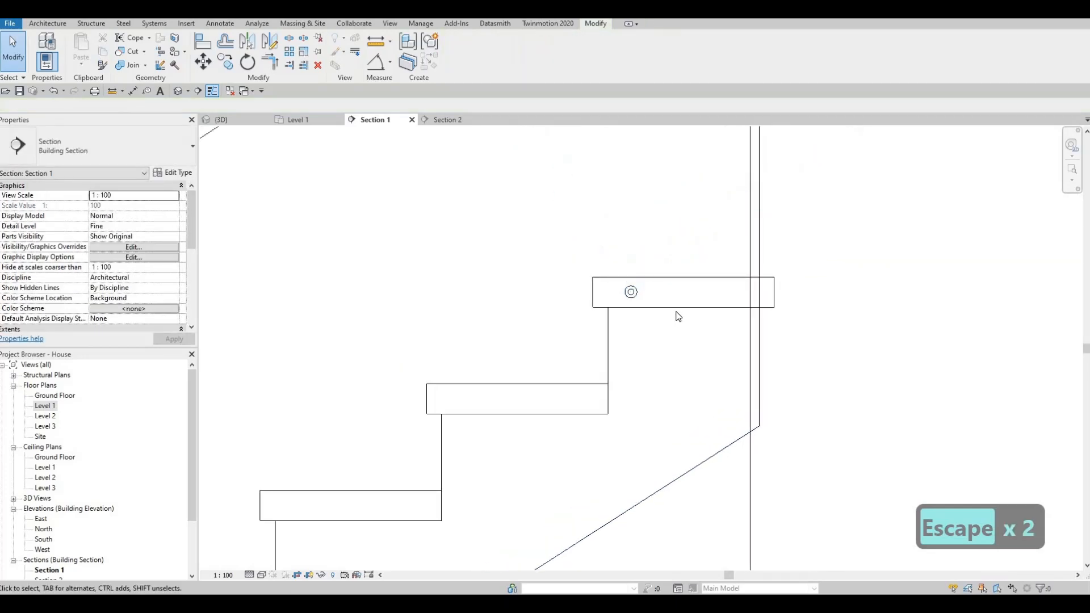
- Copy the glass support along the top tread toward its back edge, centred on the tread's thickness
{"action": "key", "text": "c"}
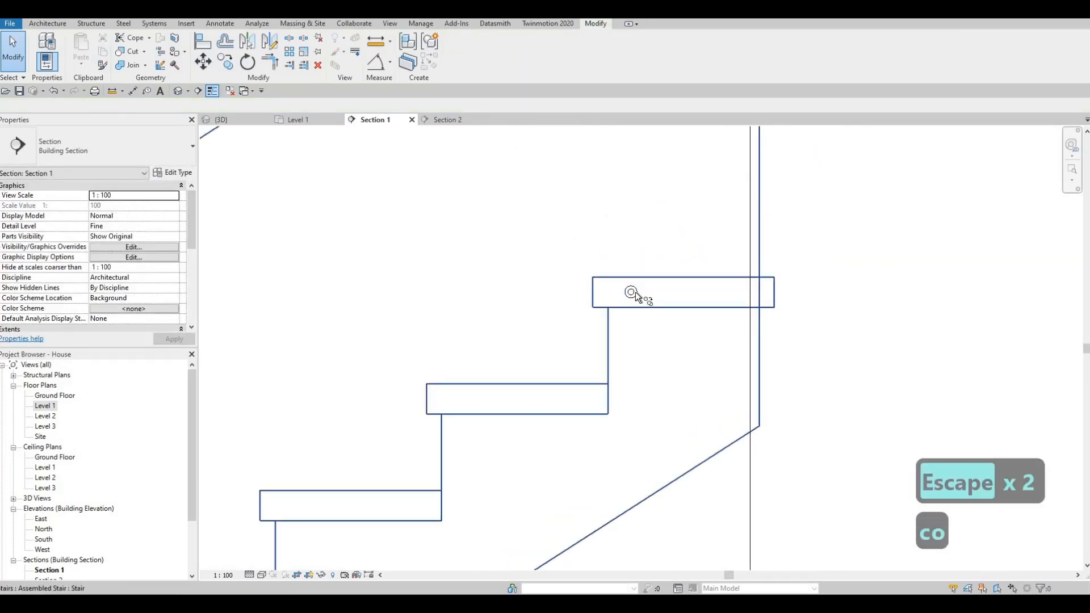
{"action": "key", "text": "o"}
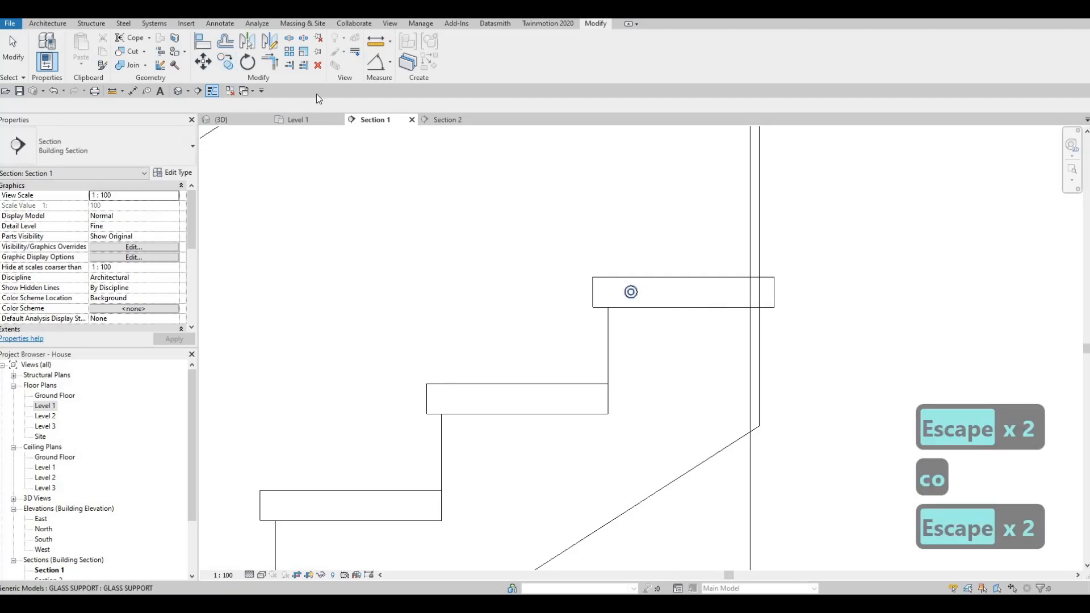
{"action": "left_click", "coordinate": [631, 293]}
{"action": "left_click", "coordinate": [630, 293]}
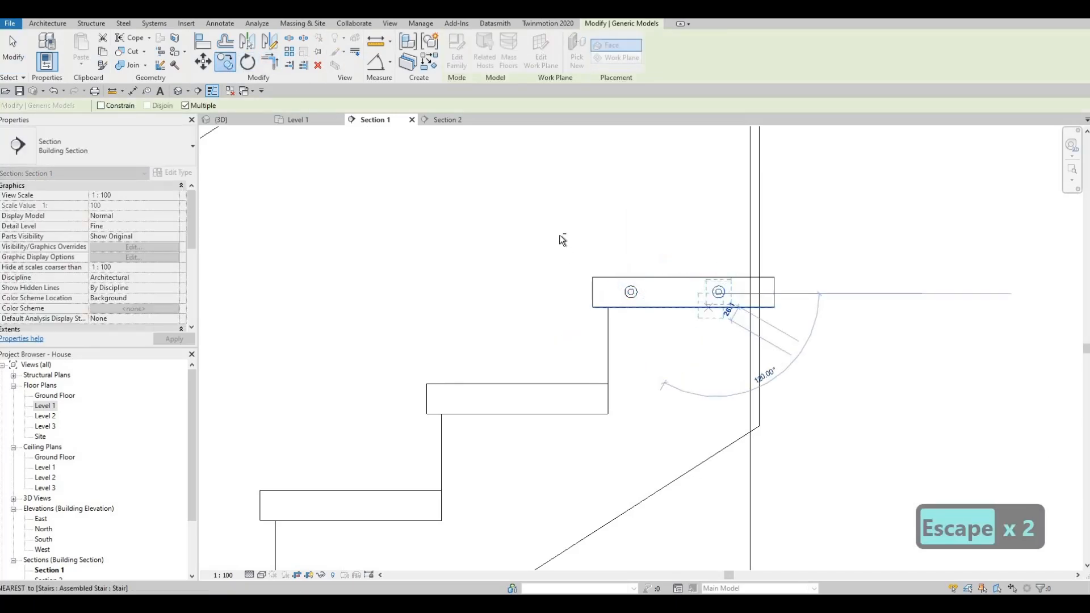
{"action": "key", "text": "Escape"}
{"action": "key", "text": "Escape"}
- Copy the pair of glass supports from the top tread onto the next three treads below, matching front upper corners
{"action": "left_click_drag", "start_coordinate": [559, 234], "coordinate": [741, 349]}
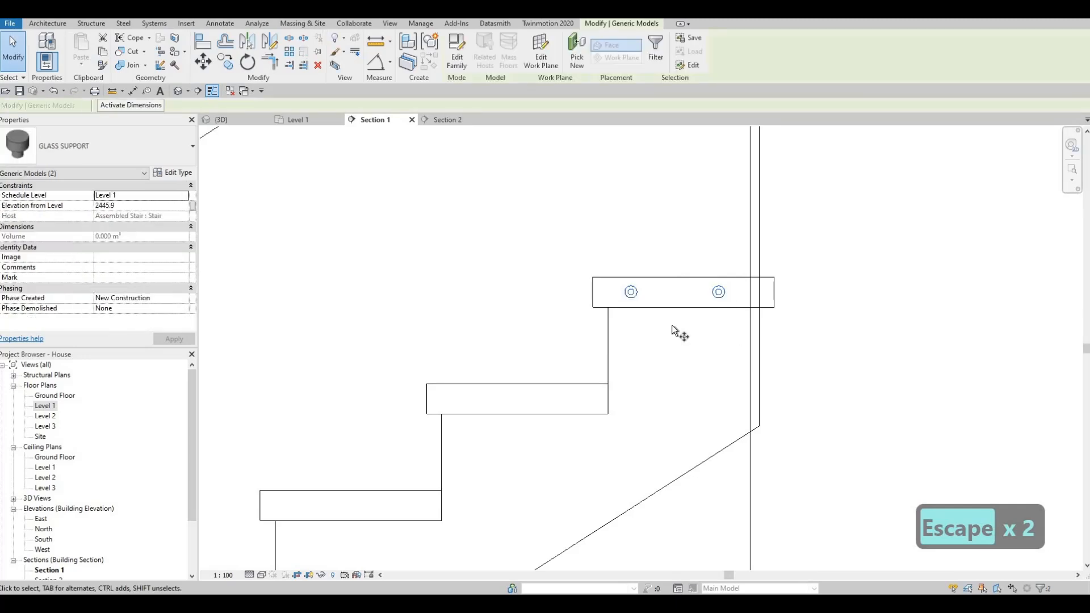
{"action": "key", "text": "c"}
{"action": "key", "text": "o"}
{"action": "left_click", "coordinate": [593, 278]}
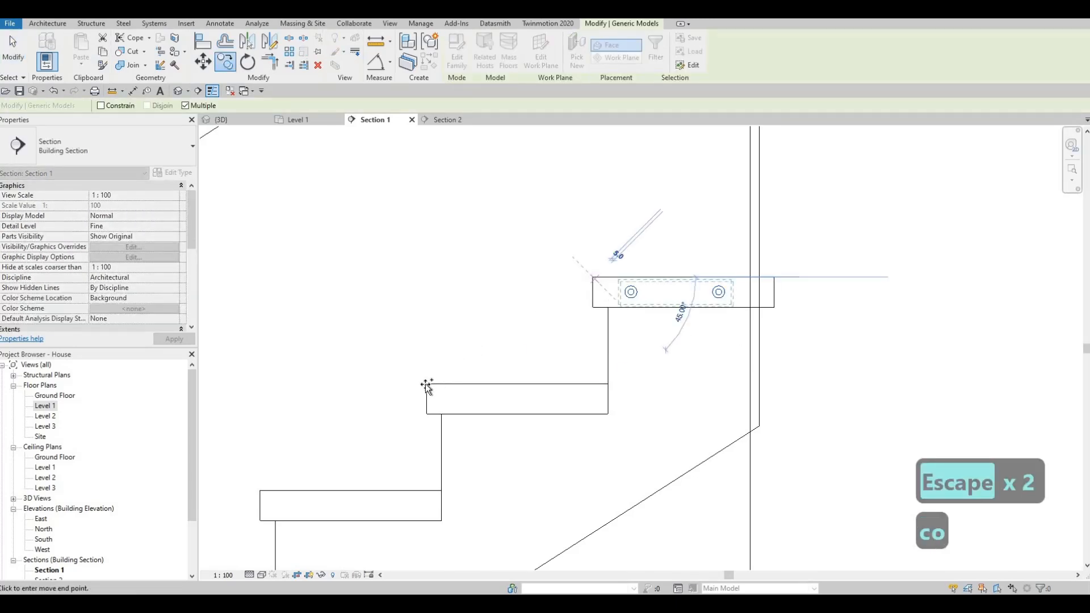
{"action": "left_click", "coordinate": [426, 384]}
{"action": "middle_click_drag", "start_coordinate": [382, 437], "coordinate": [574, 368]}
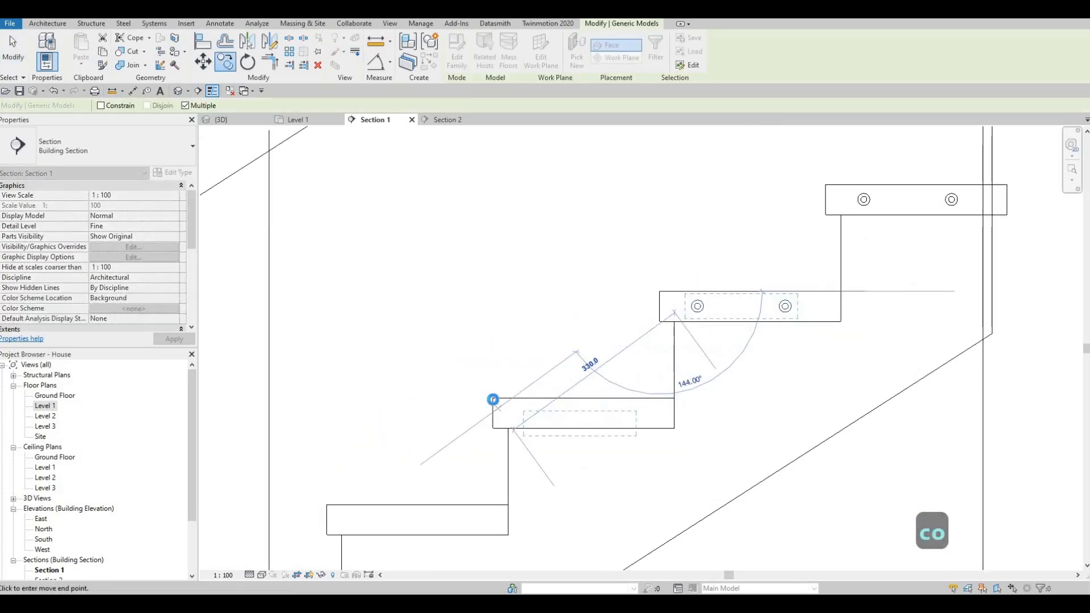
{"action": "left_click", "coordinate": [415, 435]}
{"action": "left_click", "coordinate": [326, 505]}
- Copy the glass support pair onto each remaining tread of the long flight, down to its lowest tread
{"action": "middle_click_drag", "start_coordinate": [250, 539], "coordinate": [550, 345]}
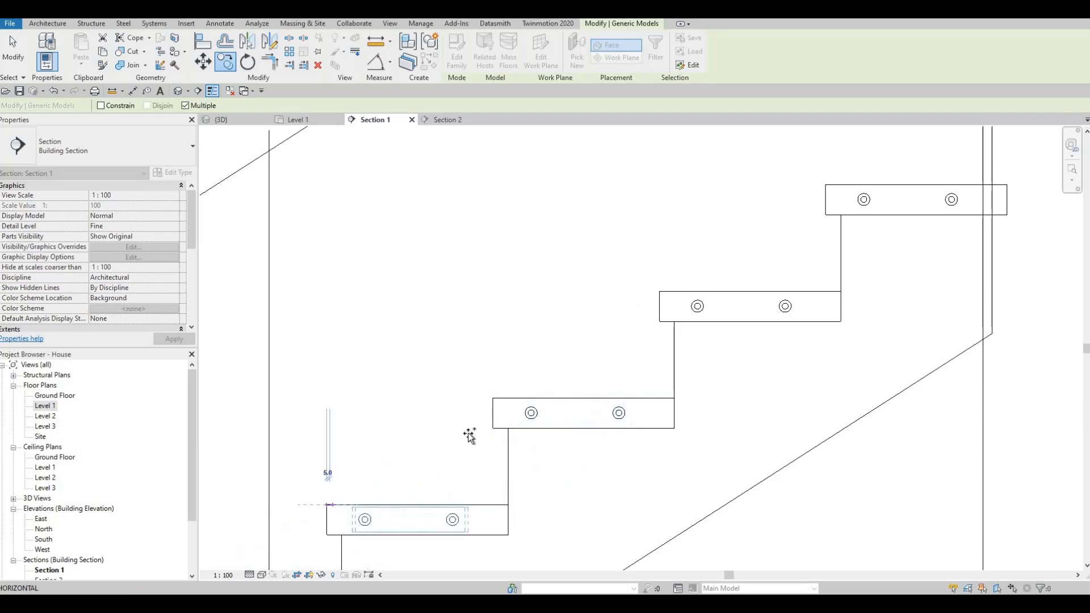
{"action": "left_click", "coordinate": [461, 418]}
{"action": "middle_click_drag", "start_coordinate": [299, 524], "coordinate": [482, 403]}
{"action": "left_click", "coordinate": [478, 404]}
{"action": "left_click", "coordinate": [312, 511]}
{"action": "middle_click_drag", "start_coordinate": [389, 486], "coordinate": [650, 316]}
{"action": "scroll", "coordinate": [650, 316], "scroll_direction": "down", "scroll_amount": 2}
{"action": "middle_click_drag", "start_coordinate": [494, 420], "coordinate": [672, 305]}
{"action": "left_click", "coordinate": [684, 284]}
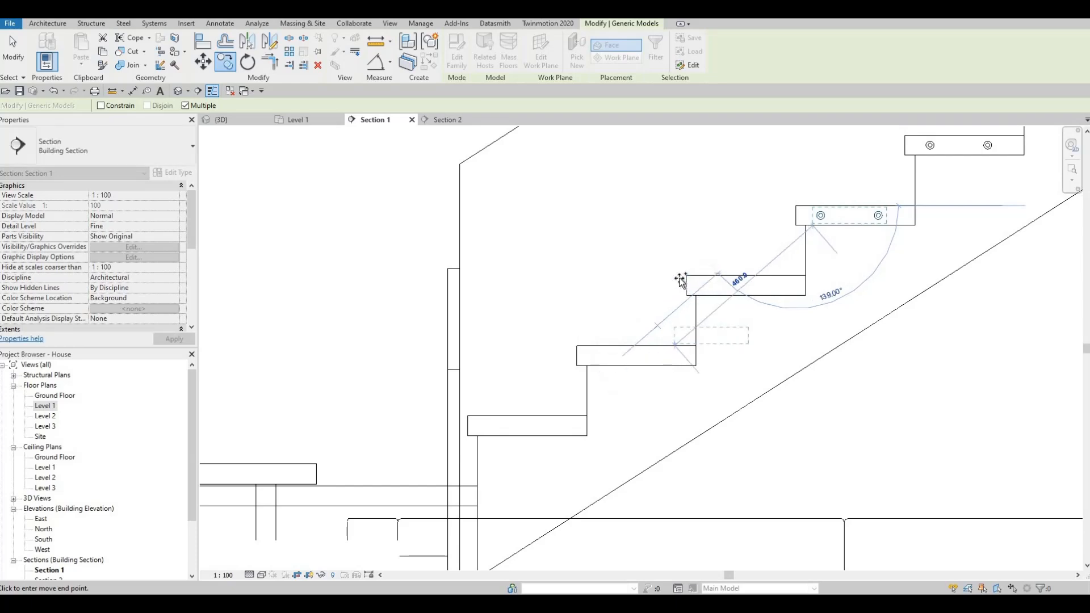
{"action": "left_click", "coordinate": [576, 345]}
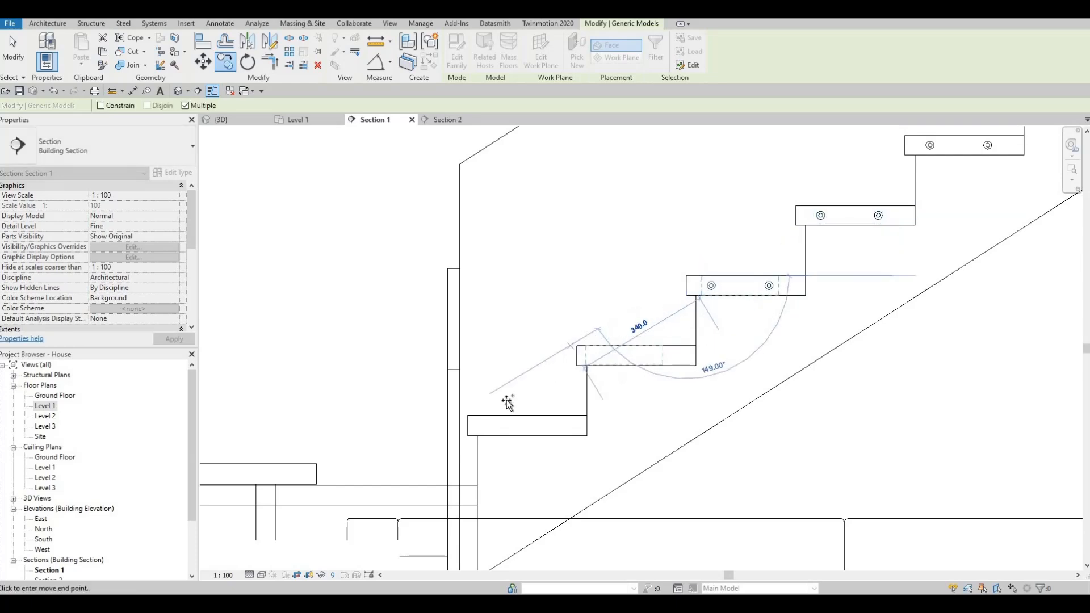
{"action": "scroll", "coordinate": [600, 349], "scroll_direction": "down", "scroll_amount": 4}
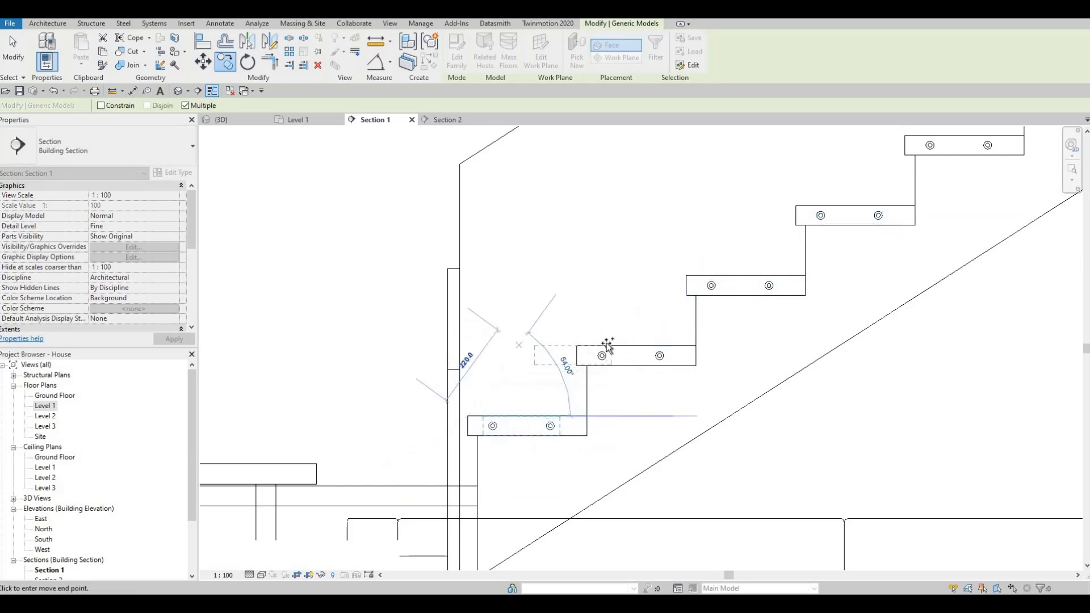
{"action": "key", "text": "Escape"}
{"action": "key", "text": "Escape"}
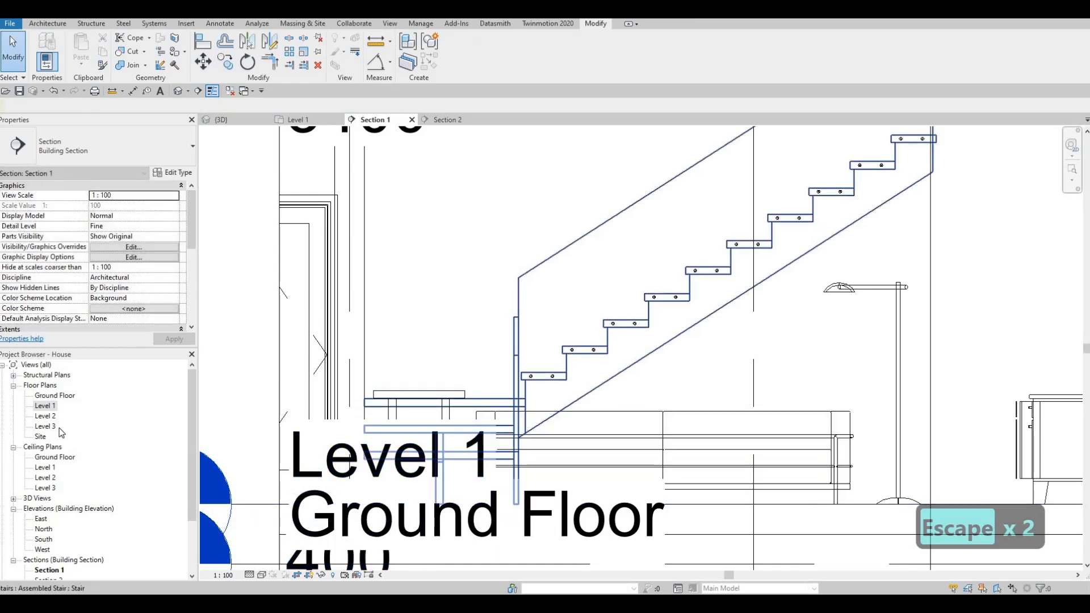
- In the Level 1 floor plan, move the Section 2 line so it cuts across the stair between grids G and H
{"action": "scroll", "coordinate": [496, 359], "scroll_direction": "down", "scroll_amount": 3}
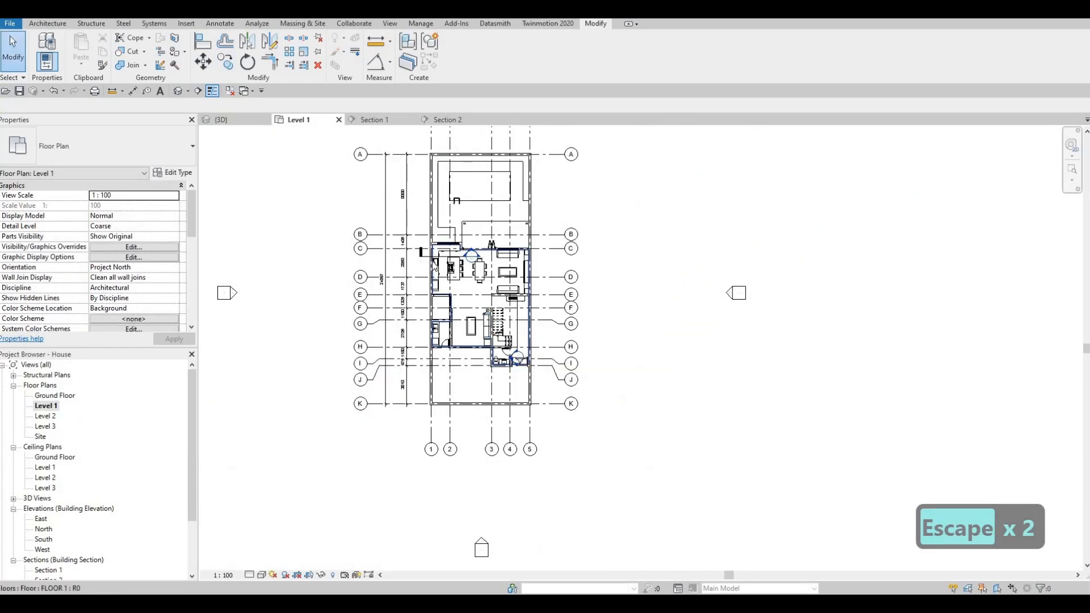
{"action": "scroll", "coordinate": [448, 244], "scroll_direction": "up", "scroll_amount": 2}
{"action": "left_click", "coordinate": [470, 278]}
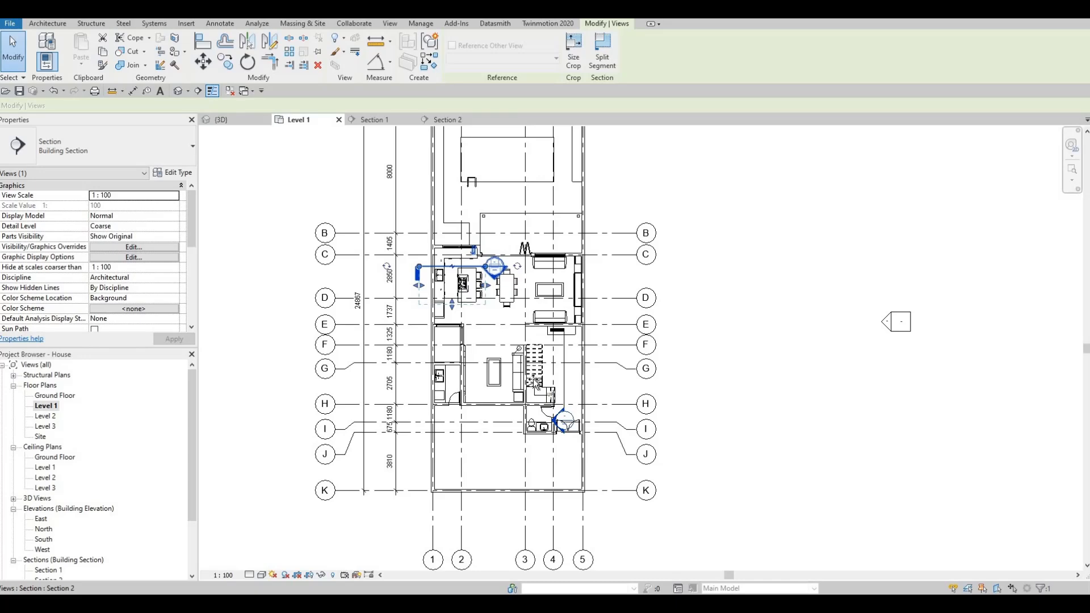
{"action": "left_click_drag", "start_coordinate": [535, 383], "coordinate": [568, 403]}
{"action": "scroll", "coordinate": [562, 392], "scroll_direction": "up", "scroll_amount": 5}
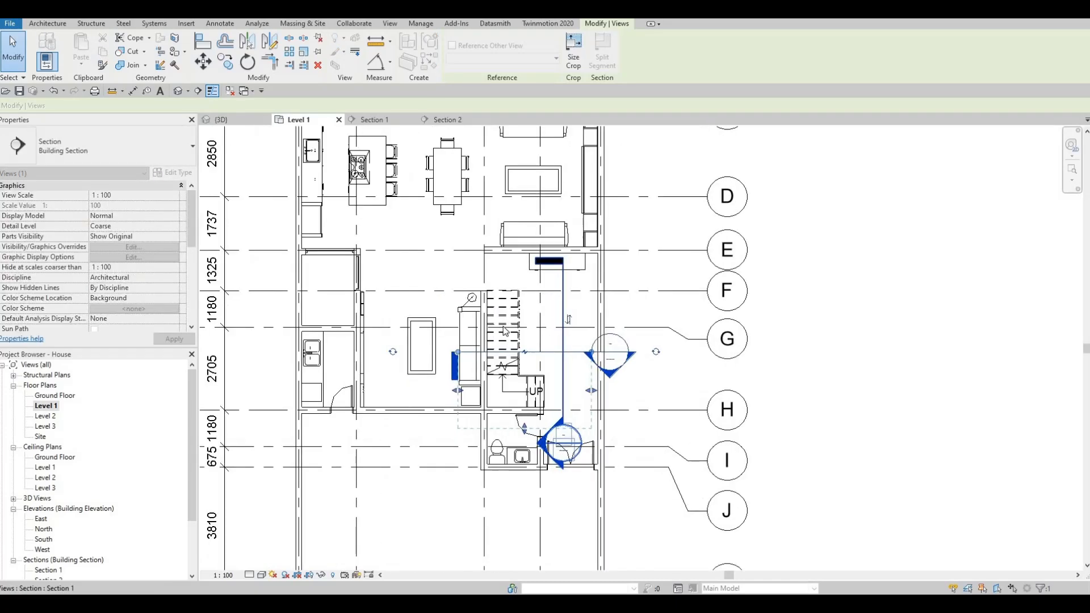
{"action": "key", "text": "Escape"}
{"action": "key", "text": "Escape"}
{"action": "scroll", "coordinate": [498, 312], "scroll_direction": "up", "scroll_amount": 4}
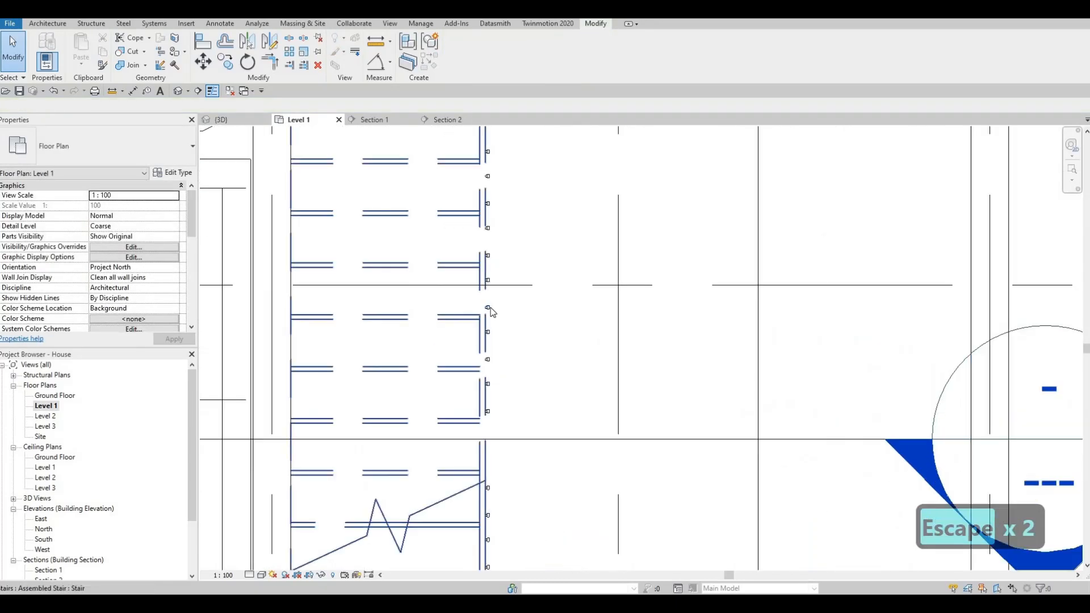
{"action": "left_click", "coordinate": [490, 307]}
{"action": "key", "text": "Escape"}
{"action": "left_click", "coordinate": [489, 307]}
{"action": "key", "text": "c"}
{"action": "key", "text": "s"}
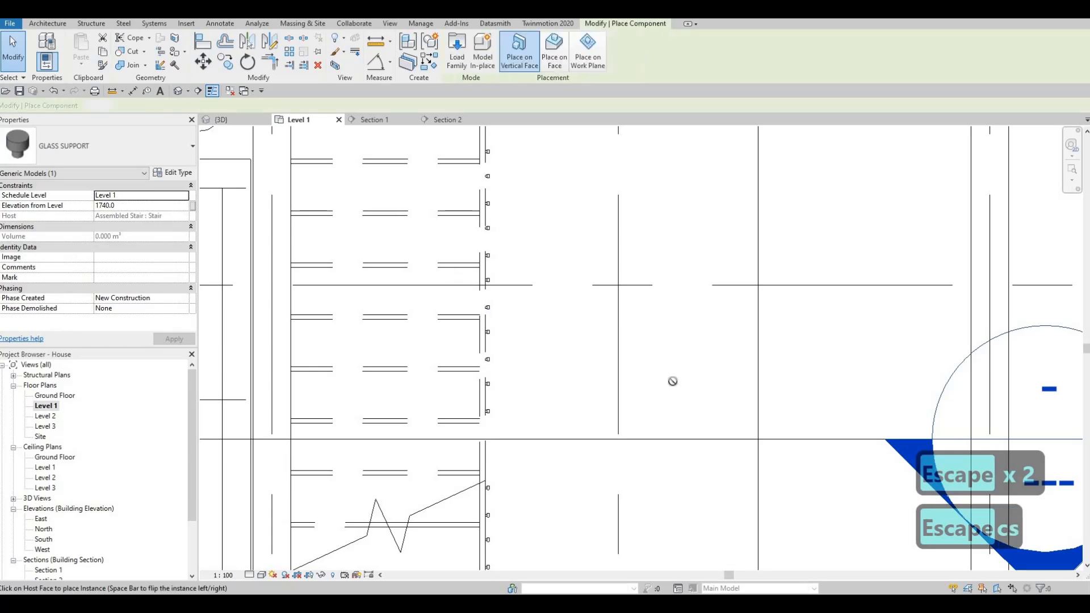
{"action": "scroll", "coordinate": [674, 382], "scroll_direction": "down", "scroll_amount": 3}
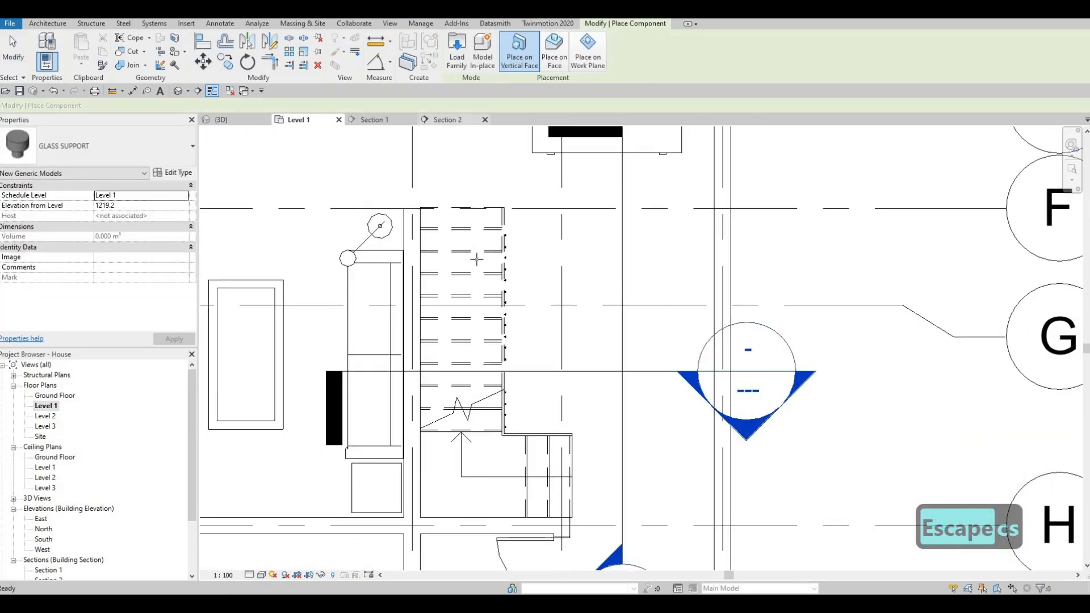
- Open the Section 2 view and end the component placement
{"action": "left_click", "coordinate": [448, 120]}
{"action": "middle_click_drag", "start_coordinate": [491, 405], "coordinate": [551, 340]}
{"action": "scroll", "coordinate": [547, 321], "scroll_direction": "down", "scroll_amount": 2}
{"action": "middle_click_drag", "start_coordinate": [483, 337], "coordinate": [629, 301]}
{"action": "key", "text": "Escape"}
{"action": "key", "text": "Escape"}
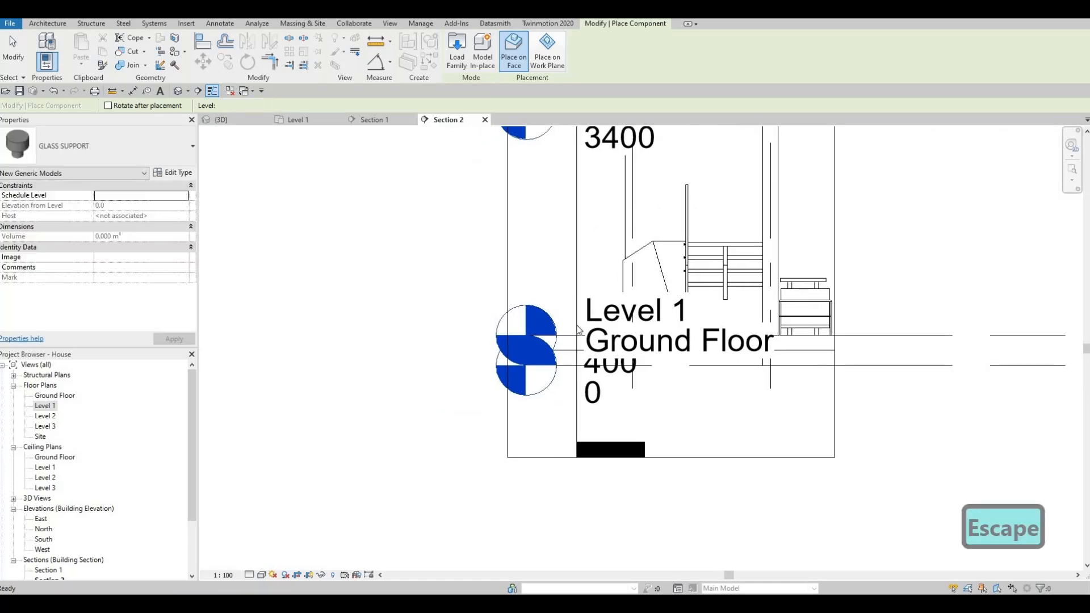
- Extend the level lines in Section 2 outward so their heads and labels sit clear of the stair
{"action": "scroll", "coordinate": [580, 338], "scroll_direction": "down", "scroll_amount": 2}
{"action": "left_click", "coordinate": [607, 277]}
{"action": "middle_click_drag", "start_coordinate": [604, 216], "coordinate": [628, 294]}
{"action": "scroll", "coordinate": [627, 294], "scroll_direction": "down", "scroll_amount": 1}
{"action": "key", "text": "Escape"}
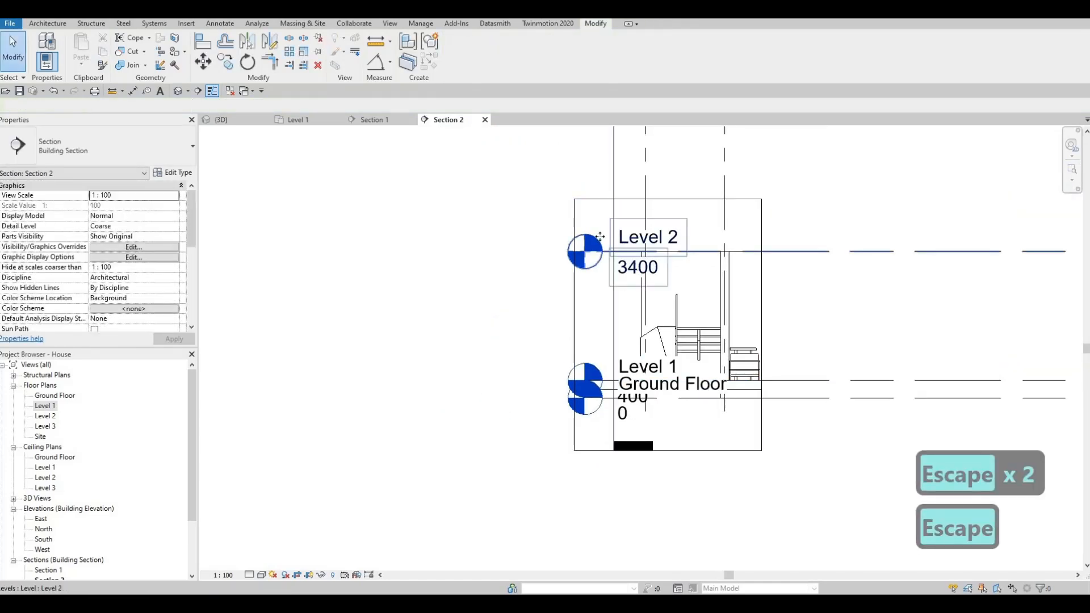
{"action": "left_click", "coordinate": [604, 255]}
{"action": "left_click_drag", "start_coordinate": [603, 255], "coordinate": [413, 254]}
{"action": "scroll", "coordinate": [656, 364], "scroll_direction": "up", "scroll_amount": 5}
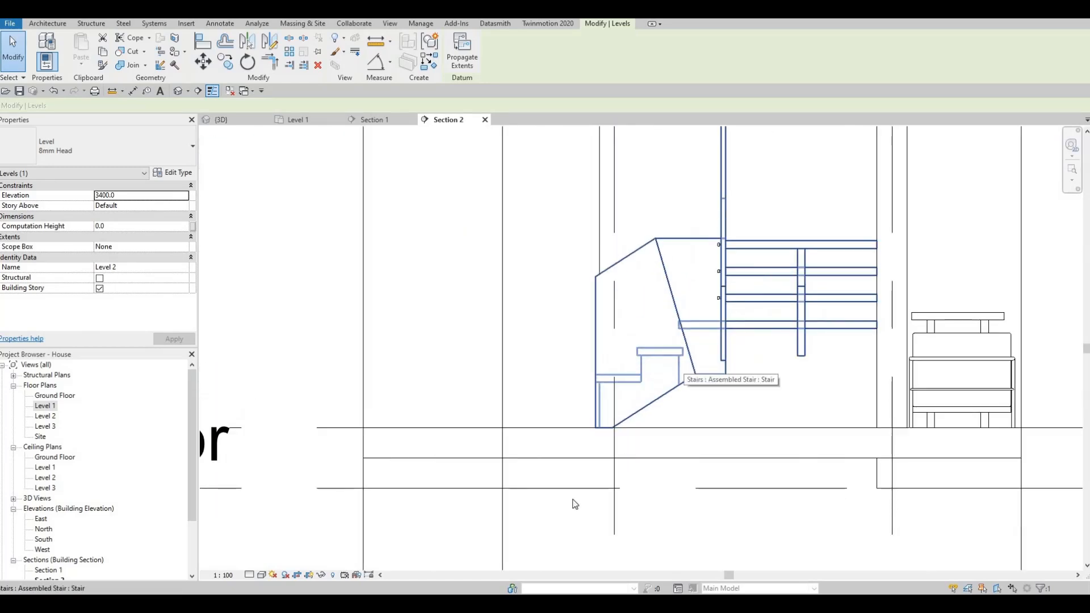
- Set the Section 2 view to wireframe display so the lower treads show through the glass
{"action": "left_click", "coordinate": [261, 575]}
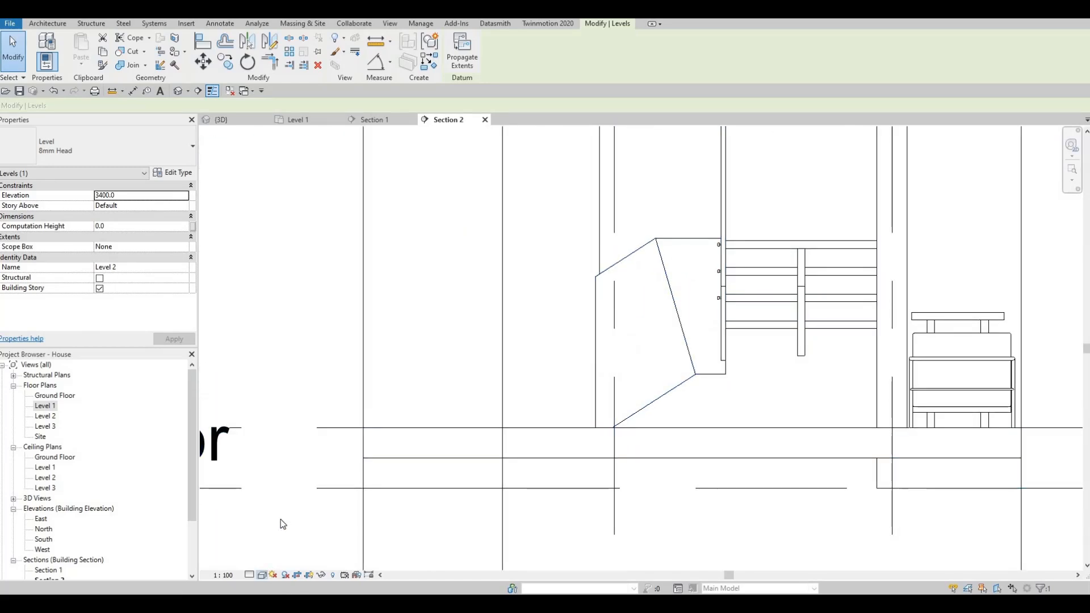
{"action": "key", "text": "Escape"}
{"action": "key", "text": "Escape"}
{"action": "key", "text": "Escape"}
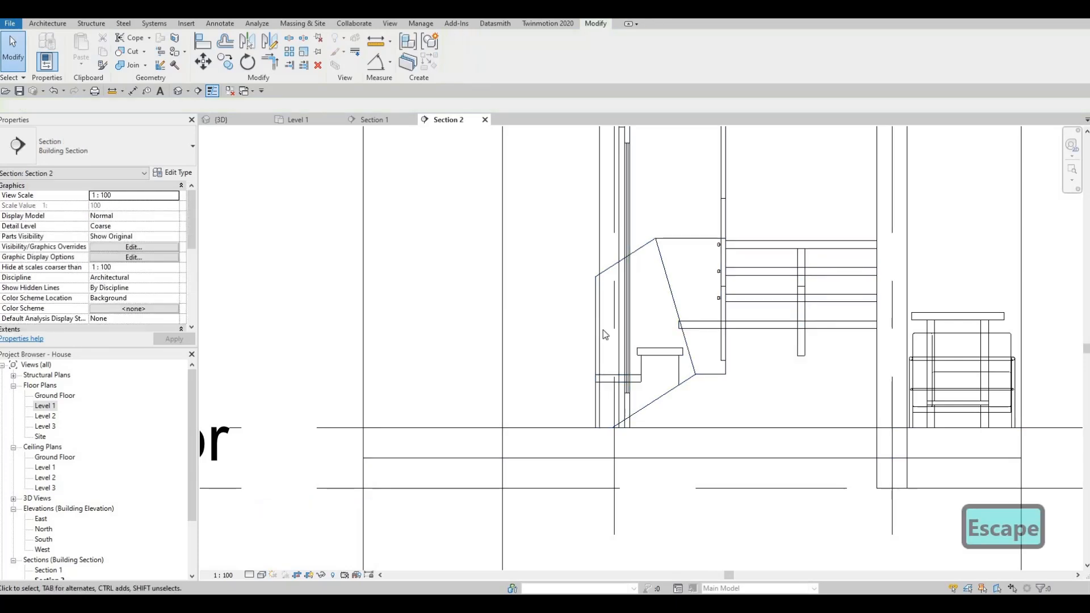
{"action": "scroll", "coordinate": [685, 263], "scroll_direction": "down", "scroll_amount": 2}
{"action": "scroll", "coordinate": [685, 262], "scroll_direction": "up", "scroll_amount": 2}
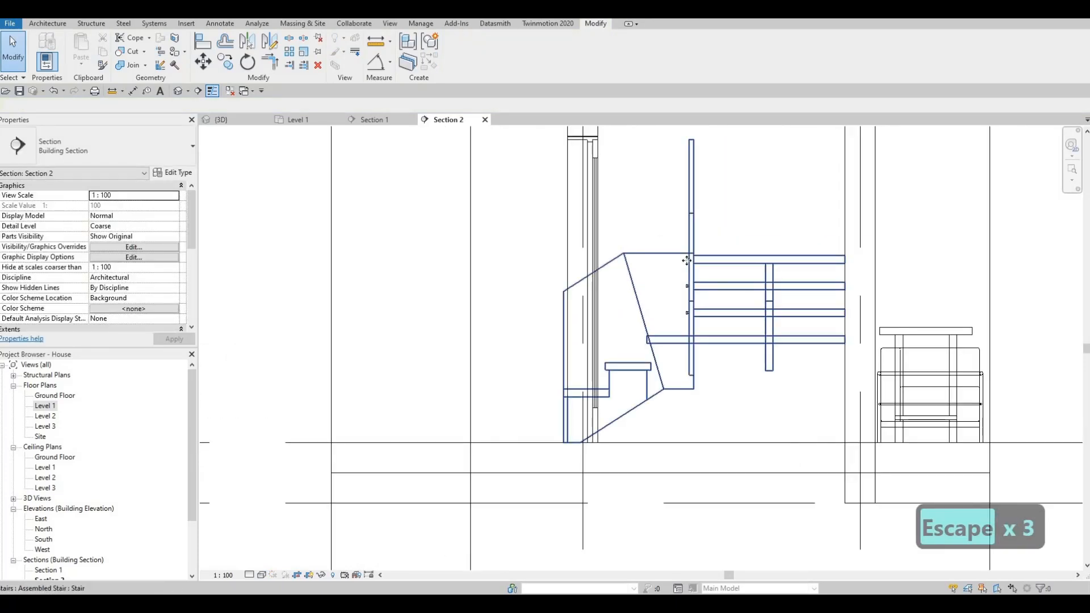
- Place two more glass supports of the same type on the upper tread of the short lower flight, 505 mm above Level 1
{"action": "left_click", "coordinate": [682, 271]}
{"action": "key", "text": "Escape"}
{"action": "left_click", "coordinate": [682, 271]}
{"action": "key", "text": "c"}
{"action": "key", "text": "s"}
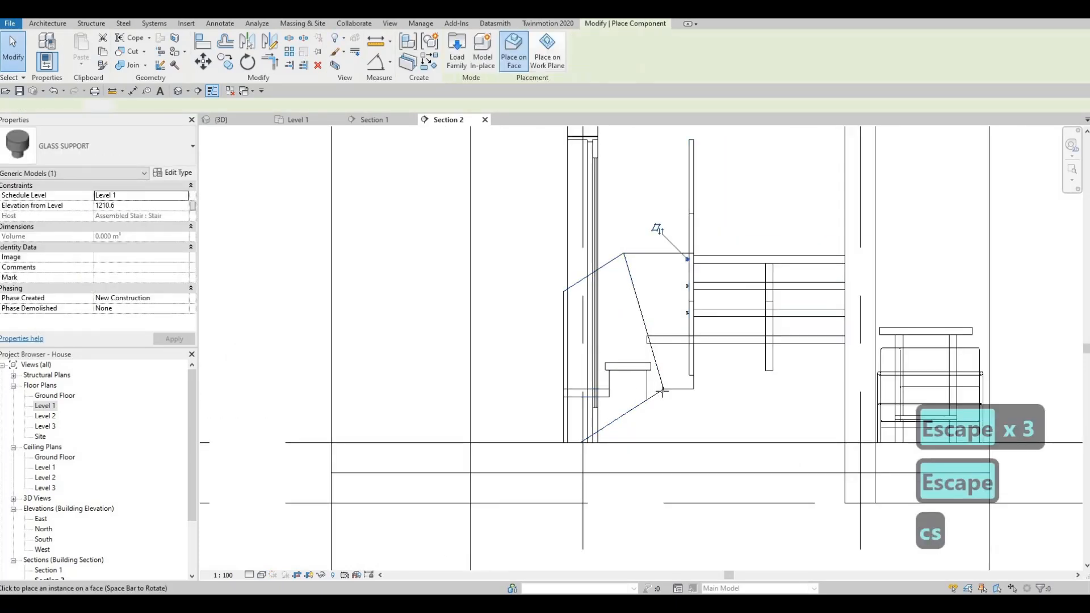
{"action": "scroll", "coordinate": [620, 360], "scroll_direction": "up", "scroll_amount": 3}
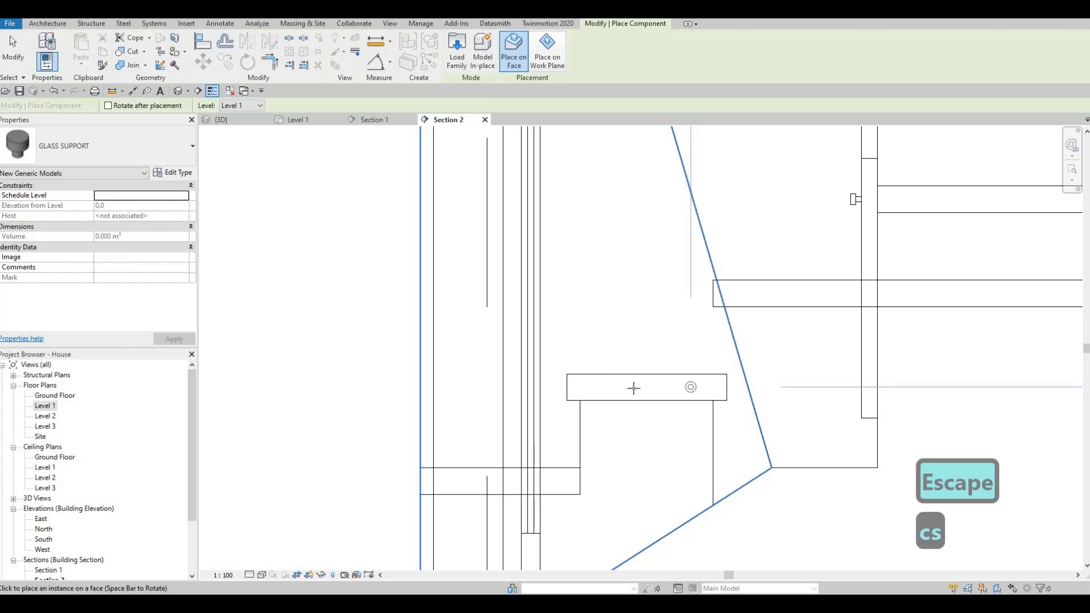
{"action": "left_click", "coordinate": [608, 388]}
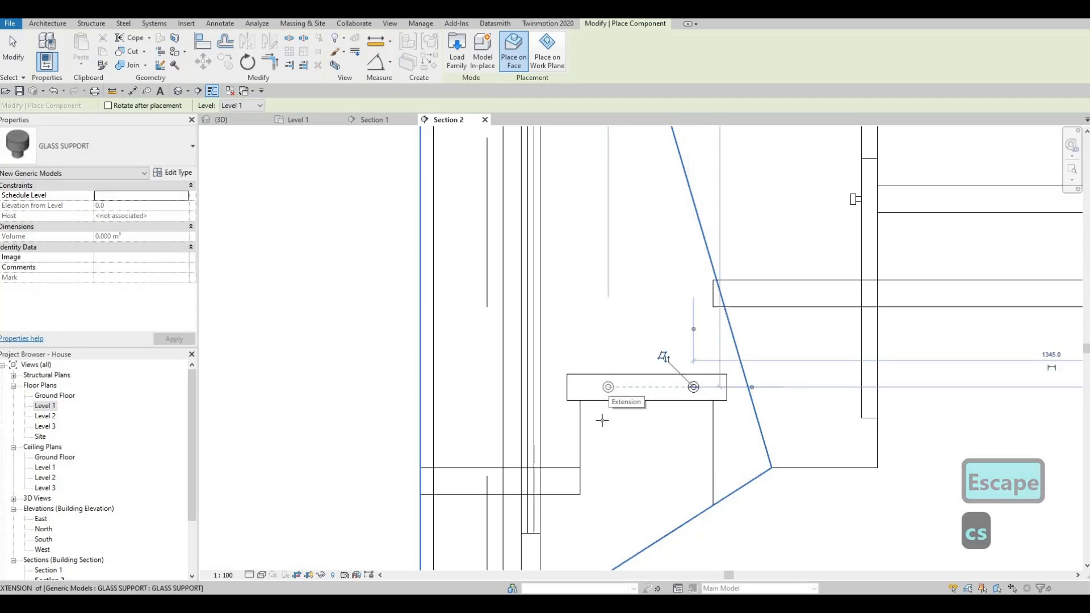
{"action": "left_click", "coordinate": [566, 478]}
{"action": "key", "text": "Escape"}
{"action": "key", "text": "Escape"}
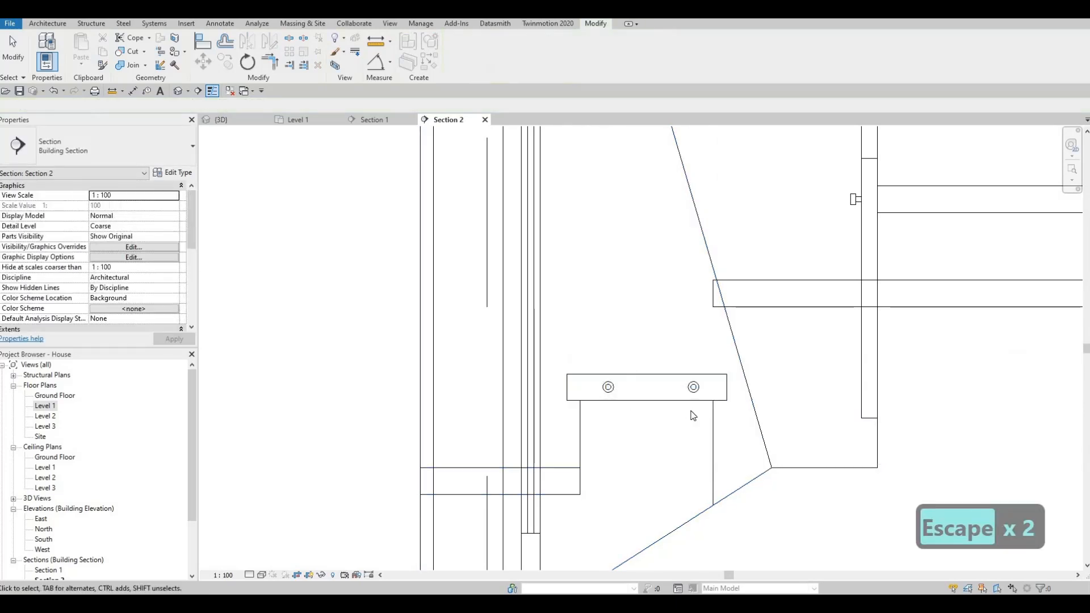
- Nudge both new glass supports slightly toward the tread's front edge to centre the pair on its depth
{"action": "key", "text": "Left"}
{"action": "key", "text": "Left"}
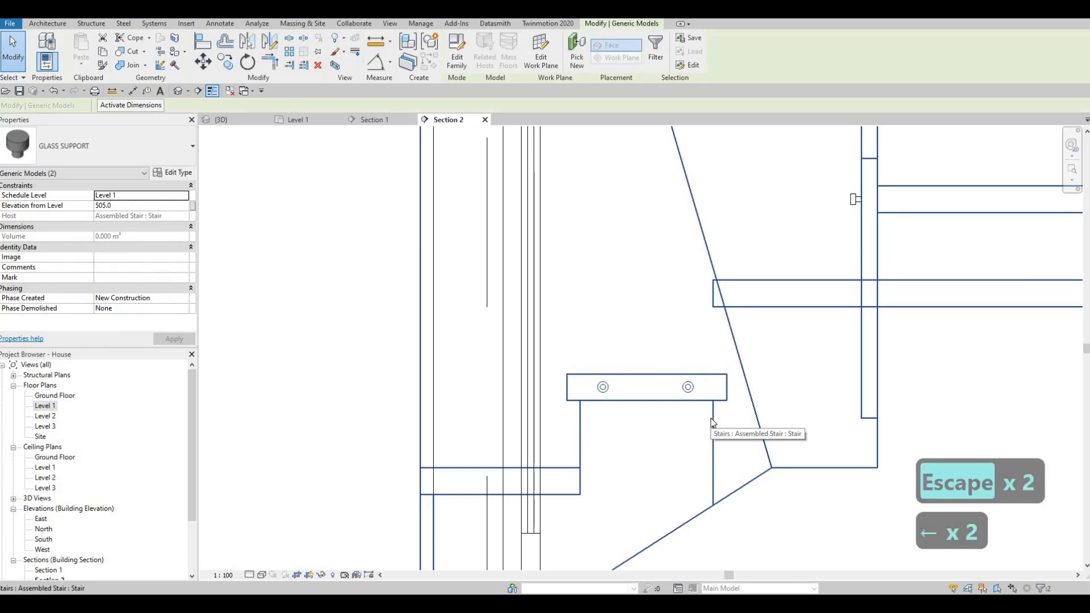
{"action": "key", "text": "Escape"}
- Copy the pair of glass supports onto the stair's lowest tread, matching the treads' front upper corners
{"action": "left_click_drag", "start_coordinate": [584, 349], "coordinate": [706, 435]}
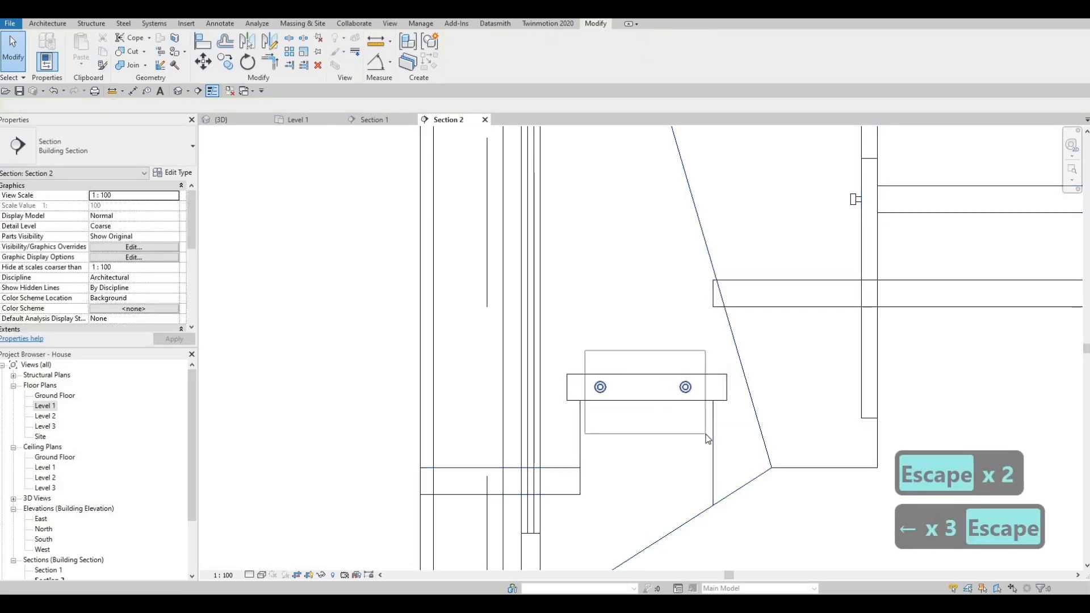
{"action": "key", "text": "c"}
{"action": "key", "text": "o"}
{"action": "left_click", "coordinate": [568, 375]}
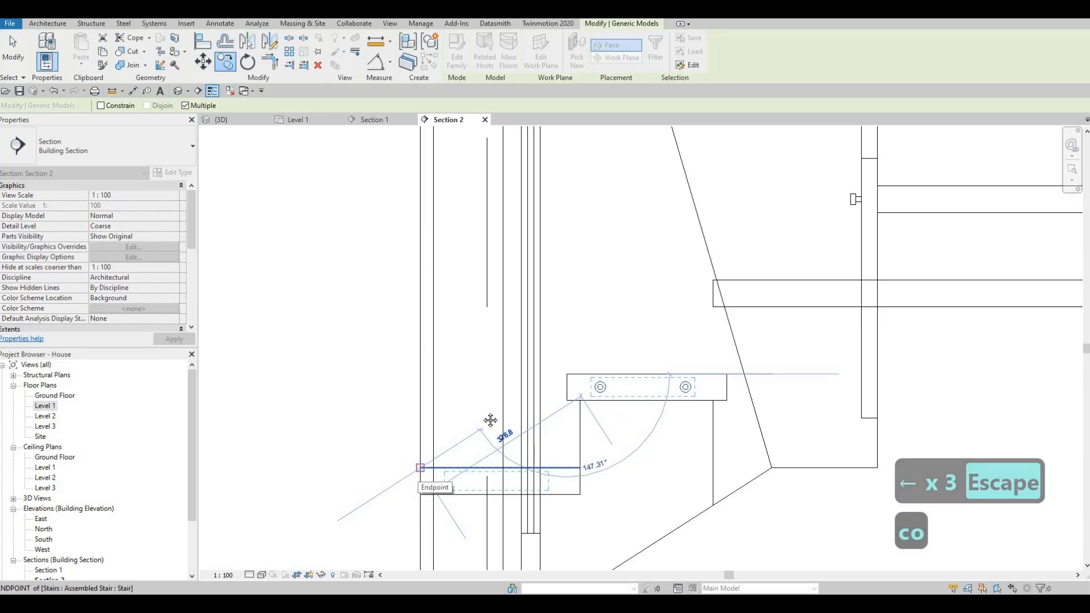
{"action": "key", "text": "Escape"}
{"action": "scroll", "coordinate": [526, 401], "scroll_direction": "down", "scroll_amount": 3}
{"action": "key", "text": "Escape"}
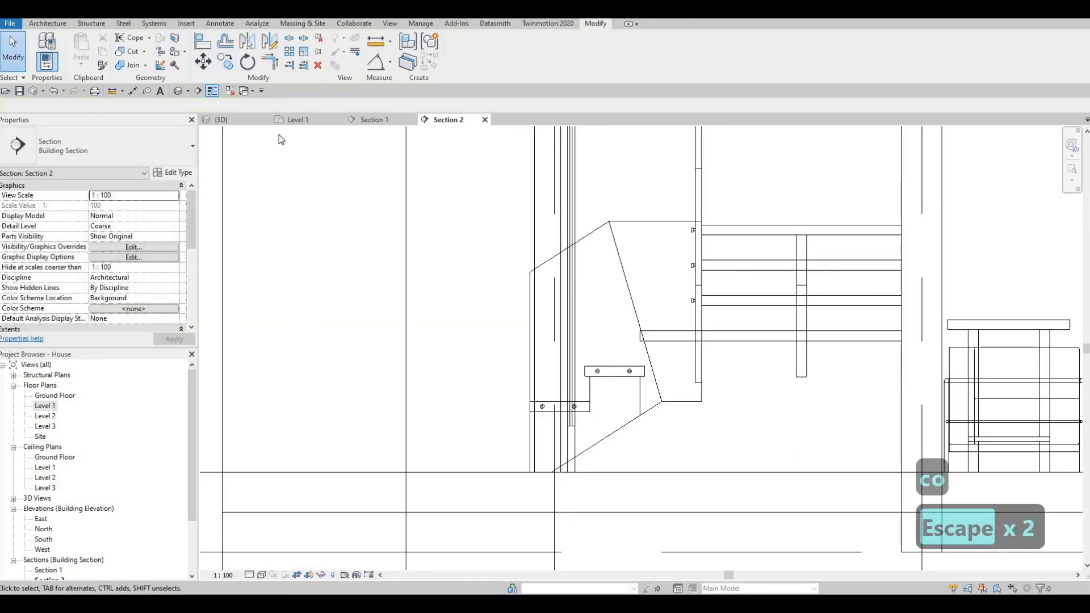
- Examine in the 3D view how the glass supports sit between the tread ends and the glass stringer
{"action": "left_click", "coordinate": [229, 120]}
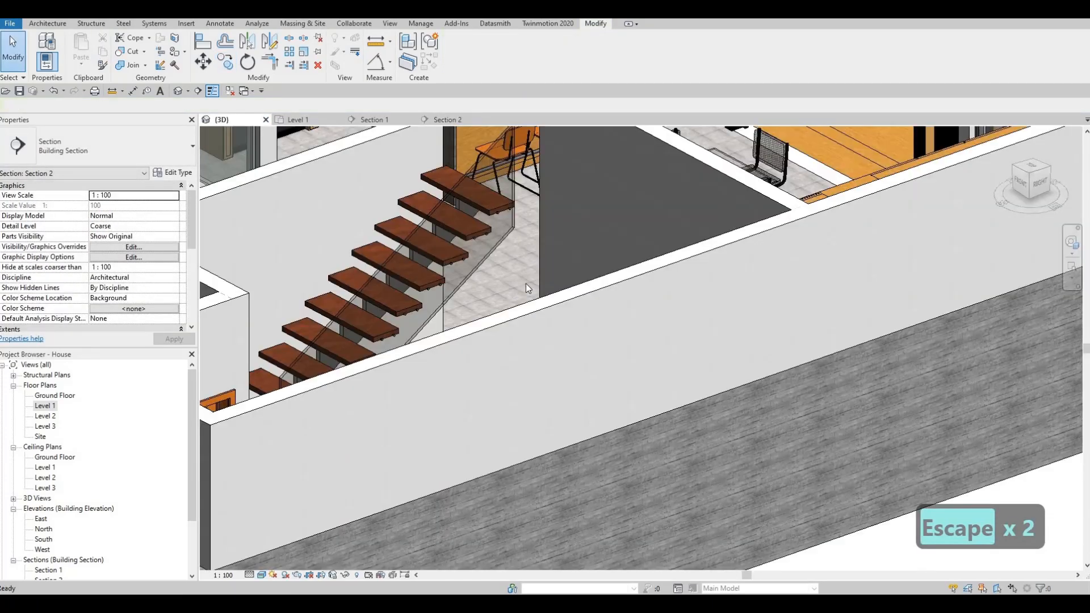
{"action": "key", "text": "Escape"}
{"action": "middle_click_drag", "start_coordinate": [358, 414], "coordinate": [276, 375], "text": "shift"}
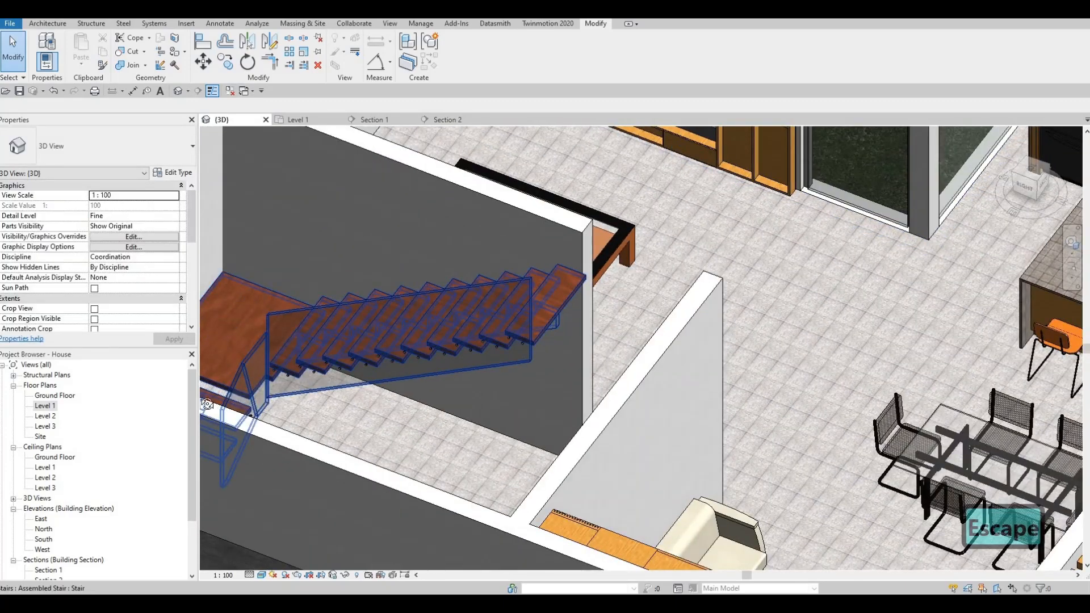
{"action": "scroll", "coordinate": [276, 360], "scroll_direction": "up", "scroll_amount": 3}
{"action": "middle_click_drag", "start_coordinate": [317, 328], "coordinate": [523, 272], "text": "shift"}
{"action": "scroll", "coordinate": [363, 318], "scroll_direction": "up", "scroll_amount": 6}
{"action": "scroll", "coordinate": [441, 276], "scroll_direction": "down", "scroll_amount": 3}
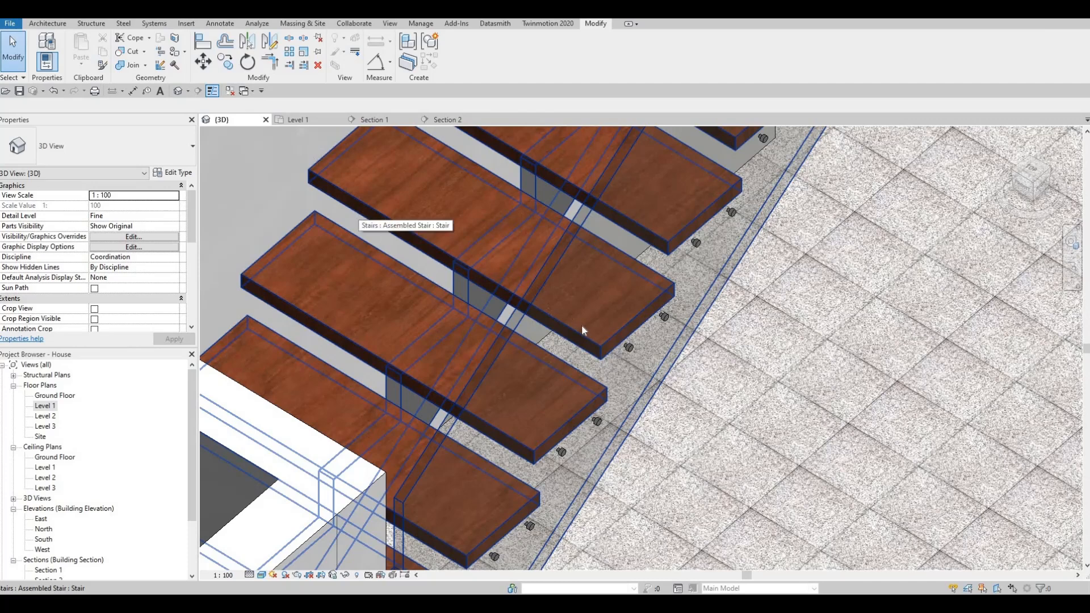
- Lengthen the GLASS SUPPORT family's stem extrusion to run from -25 to 10, and reload it, overwriting the existing version and parameter values
{"action": "key", "text": "Escape"}
{"action": "left_click", "coordinate": [629, 347]}
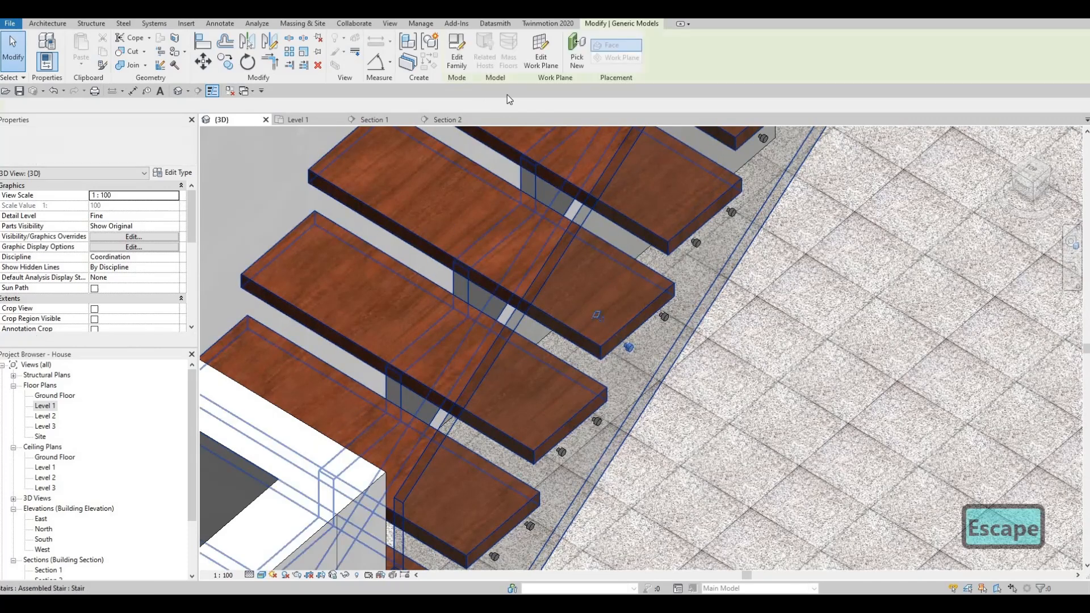
{"action": "left_click", "coordinate": [462, 62]}
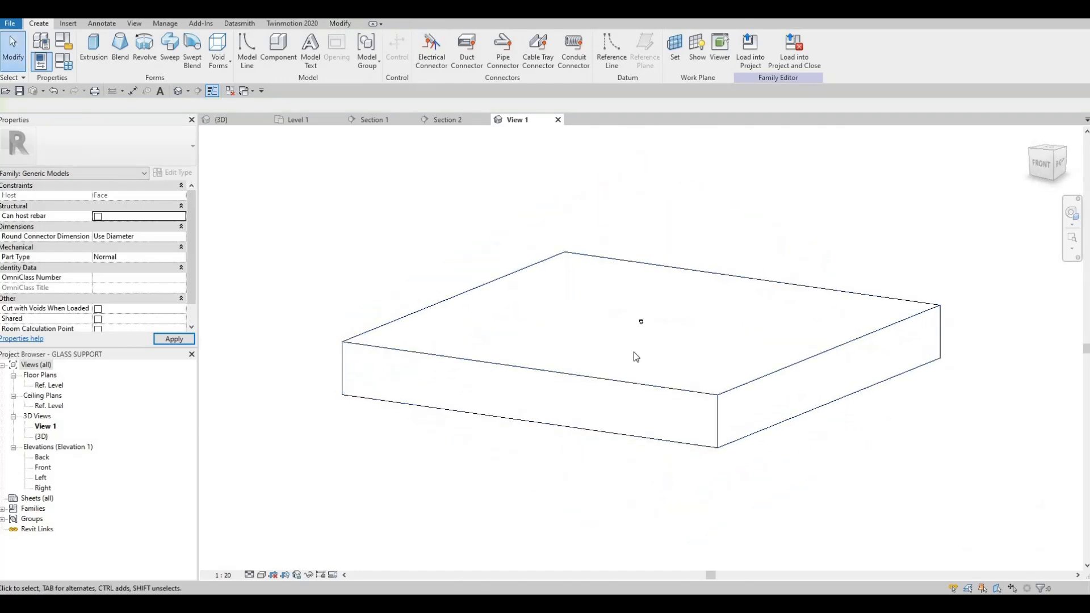
{"action": "scroll", "coordinate": [647, 330], "scroll_direction": "up", "scroll_amount": 10}
{"action": "left_click", "coordinate": [661, 340]}
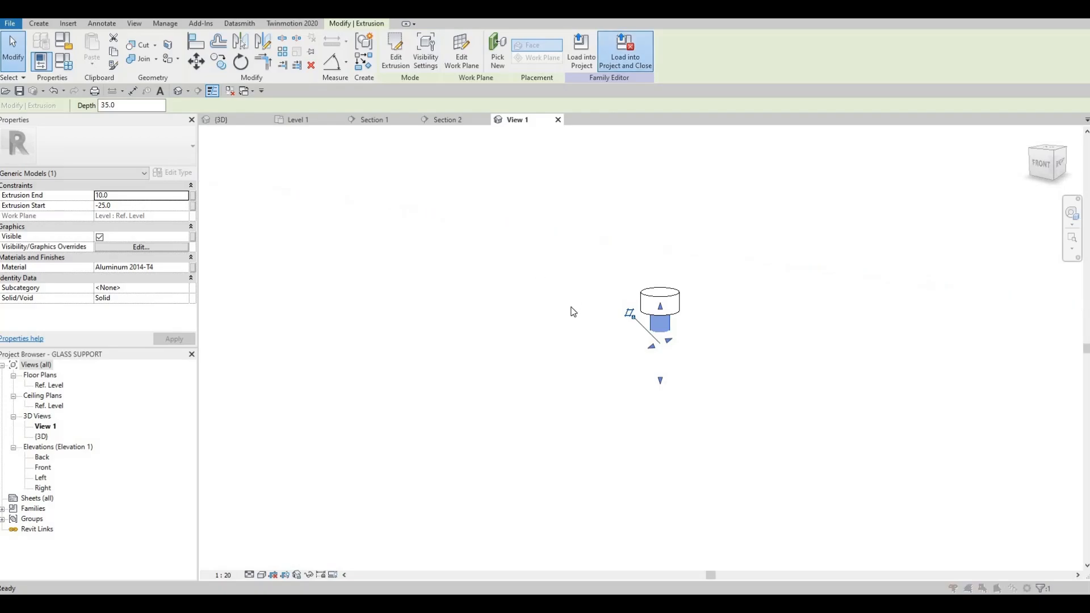
{"action": "left_click", "coordinate": [566, 310]}
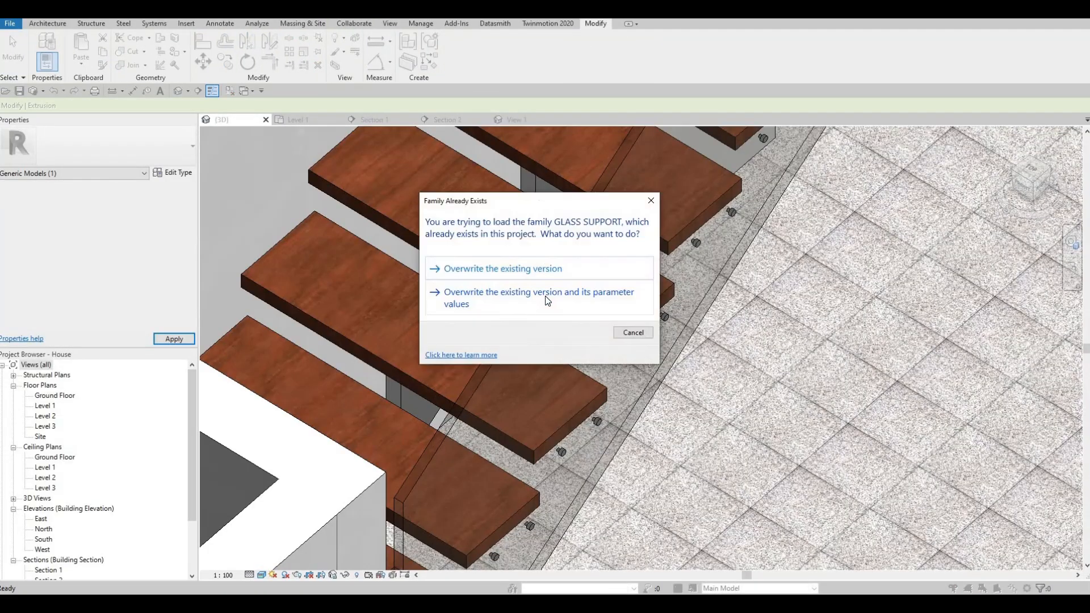
{"action": "left_click", "coordinate": [548, 299]}
{"action": "key", "text": "Escape"}
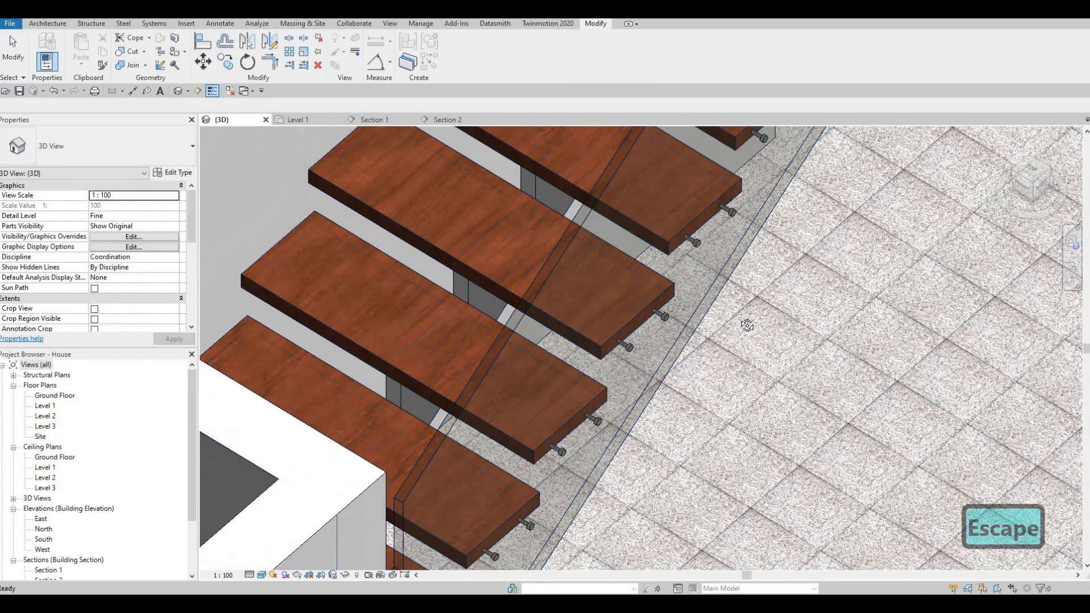
{"action": "middle_click_drag", "start_coordinate": [726, 329], "coordinate": [567, 214], "text": "shift"}
{"action": "scroll", "coordinate": [634, 185], "scroll_direction": "up", "scroll_amount": 5}
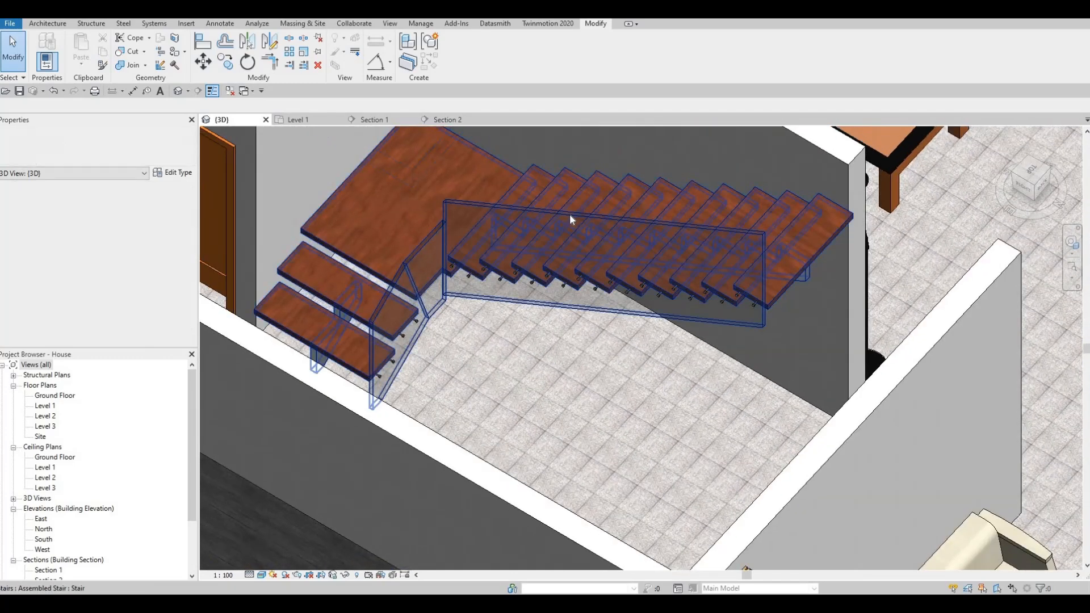
{"action": "middle_click_drag", "start_coordinate": [444, 274], "coordinate": [400, 138], "text": "shift"}
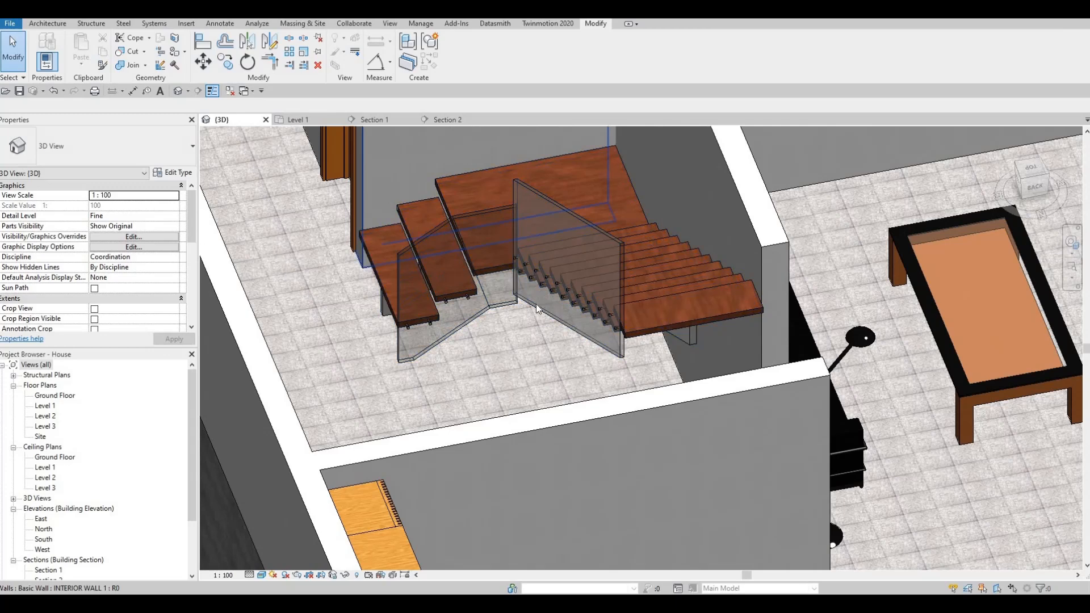
{"action": "left_click", "coordinate": [451, 120]}
{"action": "scroll", "coordinate": [513, 369], "scroll_direction": "up", "scroll_amount": 3}
{"action": "key", "text": "Escape"}
{"action": "scroll", "coordinate": [475, 445], "scroll_direction": "up", "scroll_amount": 3}
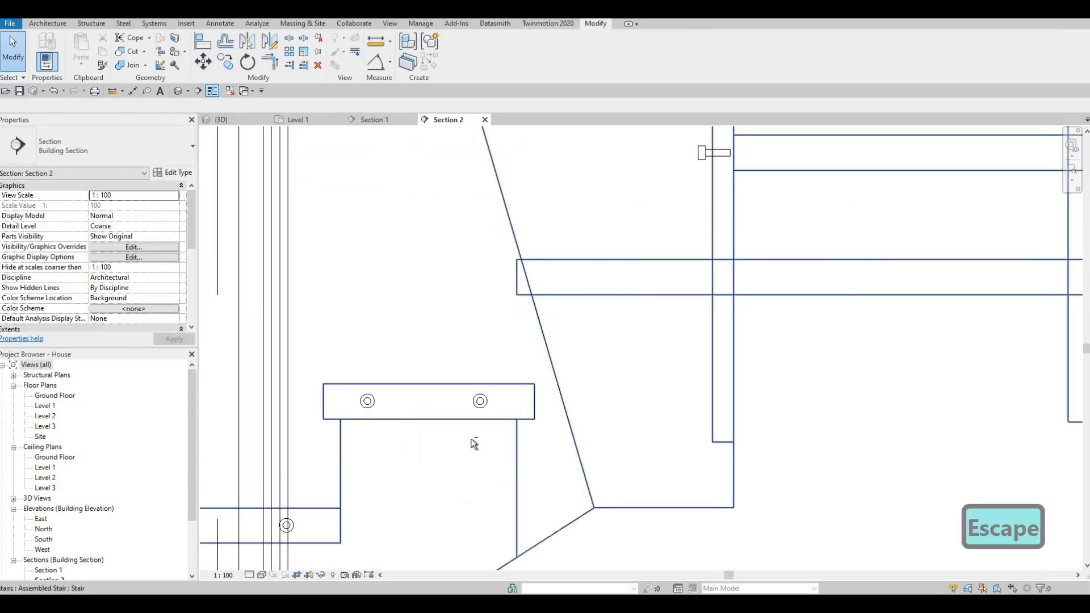
{"action": "left_click_drag", "start_coordinate": [509, 453], "coordinate": [510, 458]}
{"action": "key", "text": "c"}
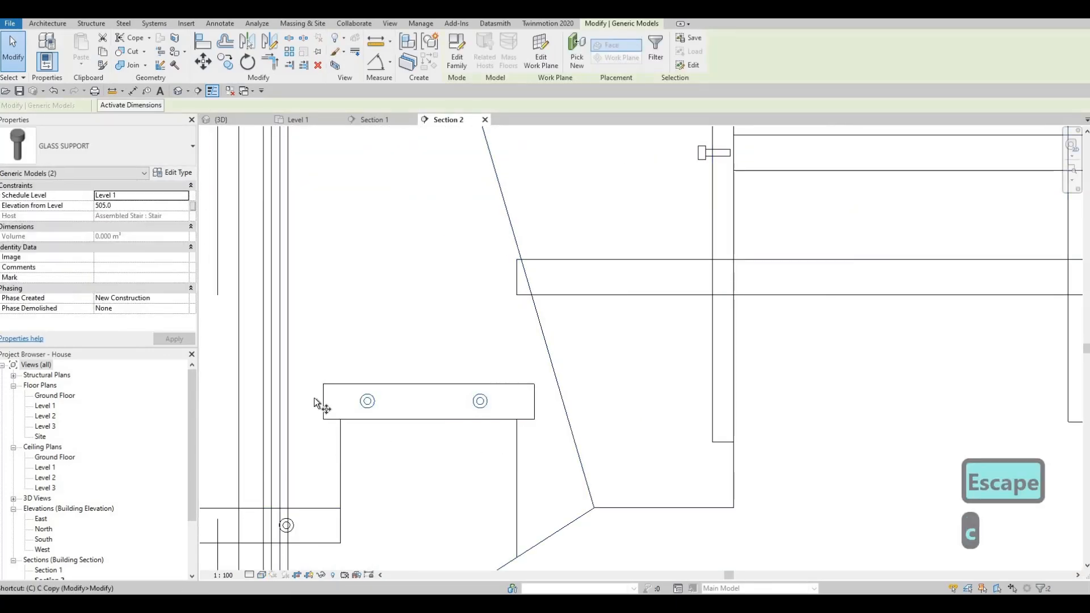
{"action": "left_click", "coordinate": [329, 384]}
{"action": "key", "text": "Escape"}
{"action": "key", "text": "Escape"}
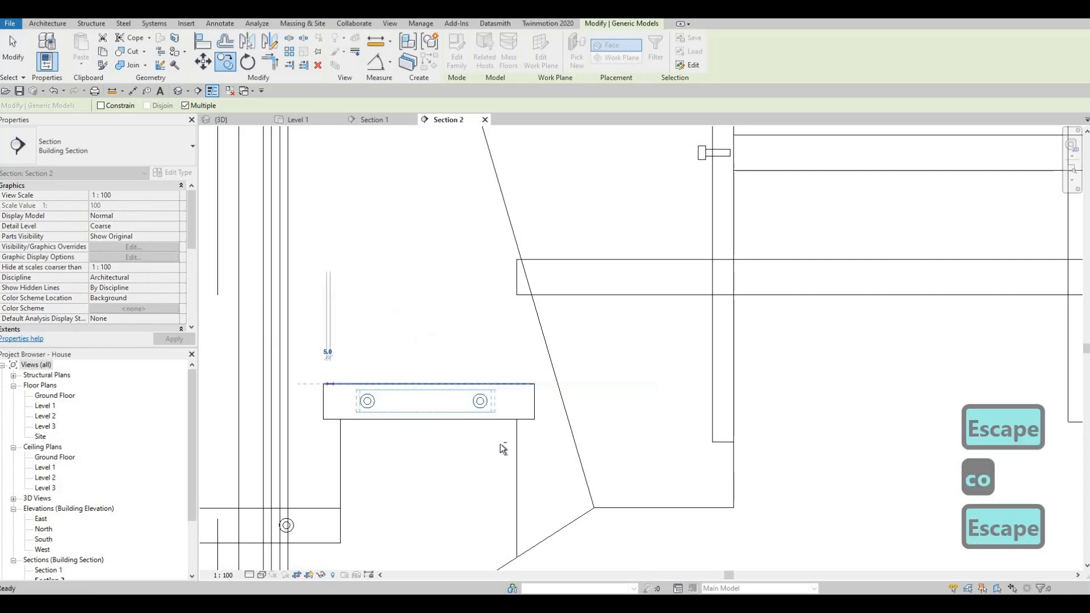
- Try to copy the upper tread's pair of glass supports from the tread corner onto the landing's end face in Section 2
{"action": "left_click_drag", "start_coordinate": [318, 354], "coordinate": [502, 443]}
{"action": "key", "text": "c"}
{"action": "key", "text": "o"}
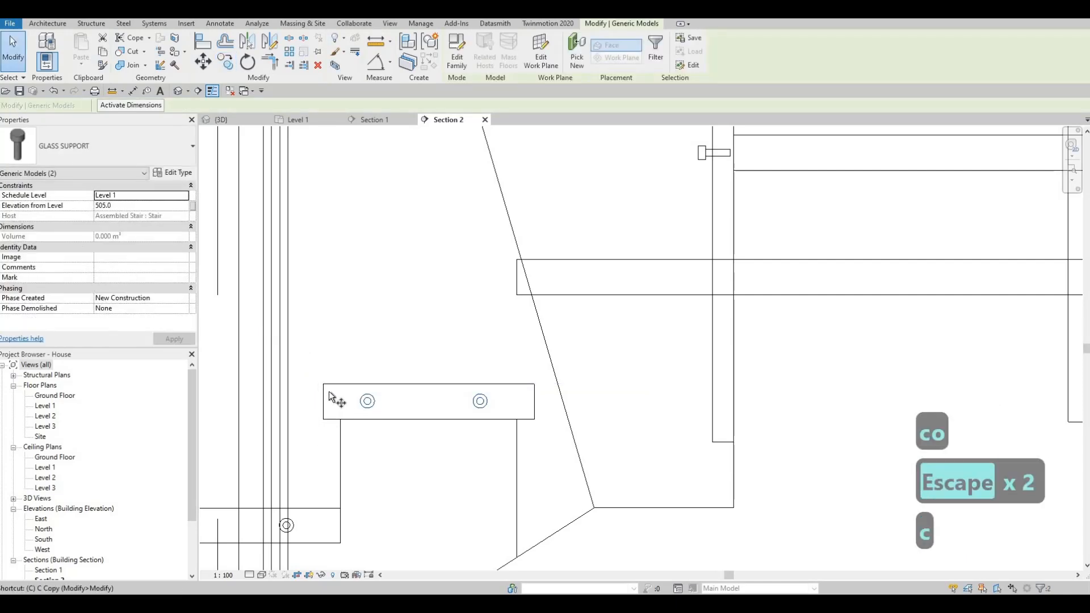
{"action": "left_click", "coordinate": [324, 386]}
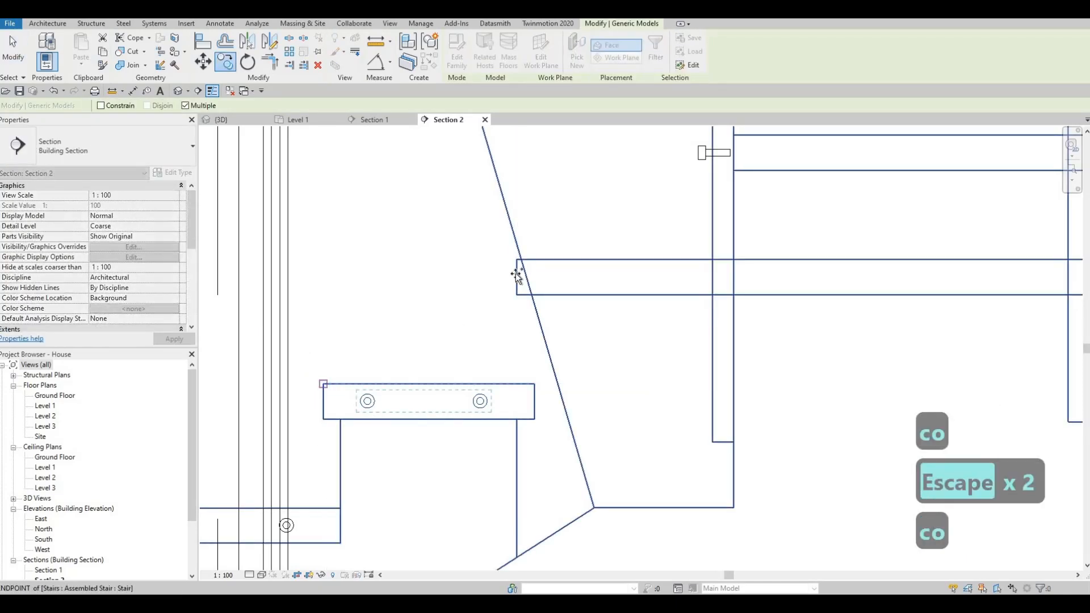
{"action": "left_click", "coordinate": [526, 300]}
{"action": "key", "text": "Escape"}
{"action": "key", "text": "Escape"}
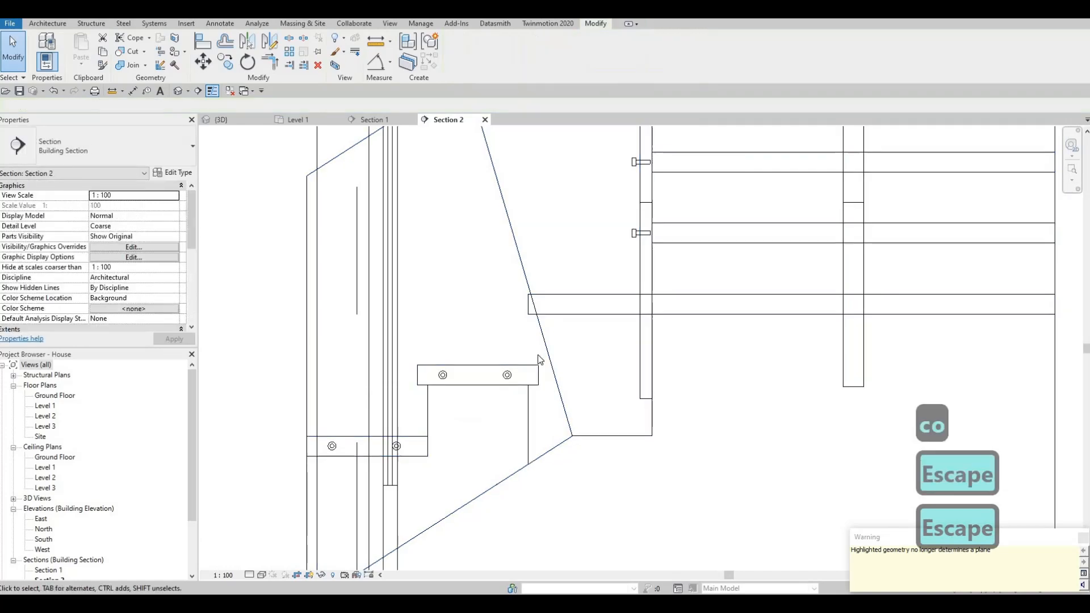
{"action": "left_click", "coordinate": [220, 119]}
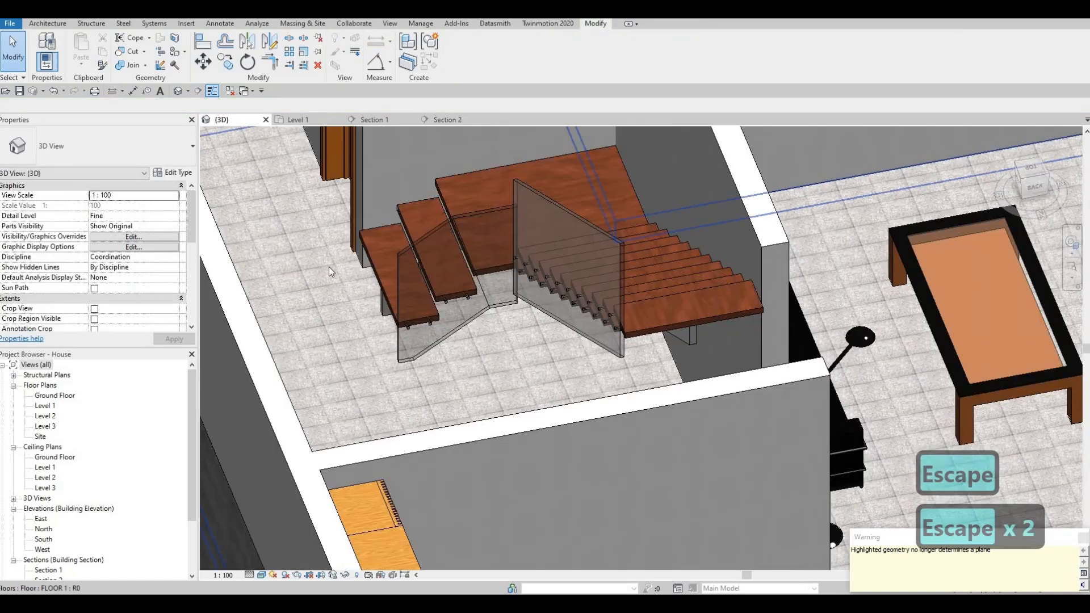
{"action": "scroll", "coordinate": [421, 239], "scroll_direction": "up", "scroll_amount": 5}
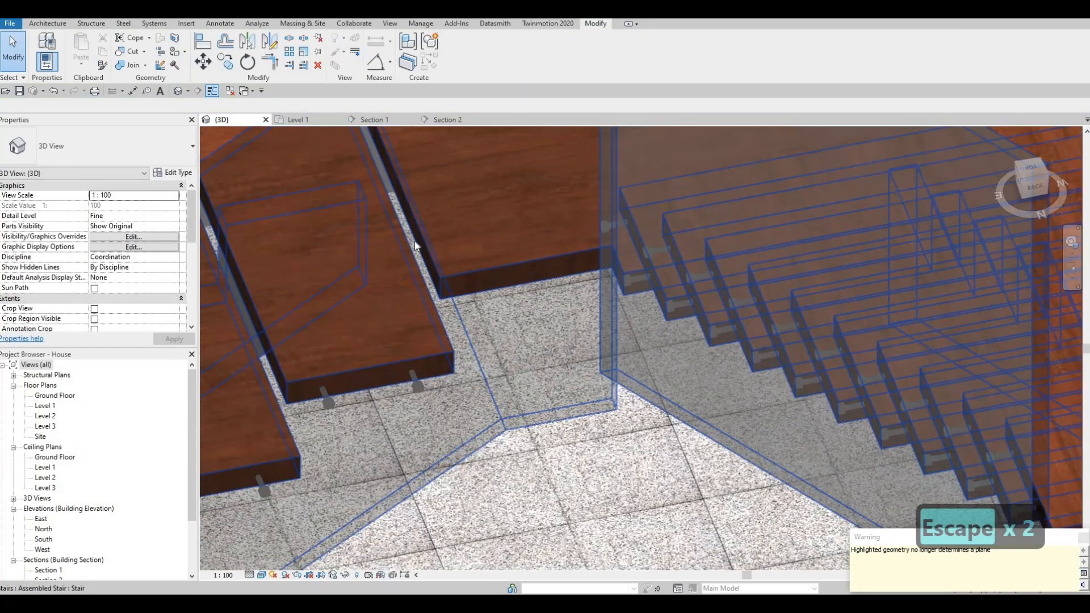
{"action": "left_click", "coordinate": [446, 120]}
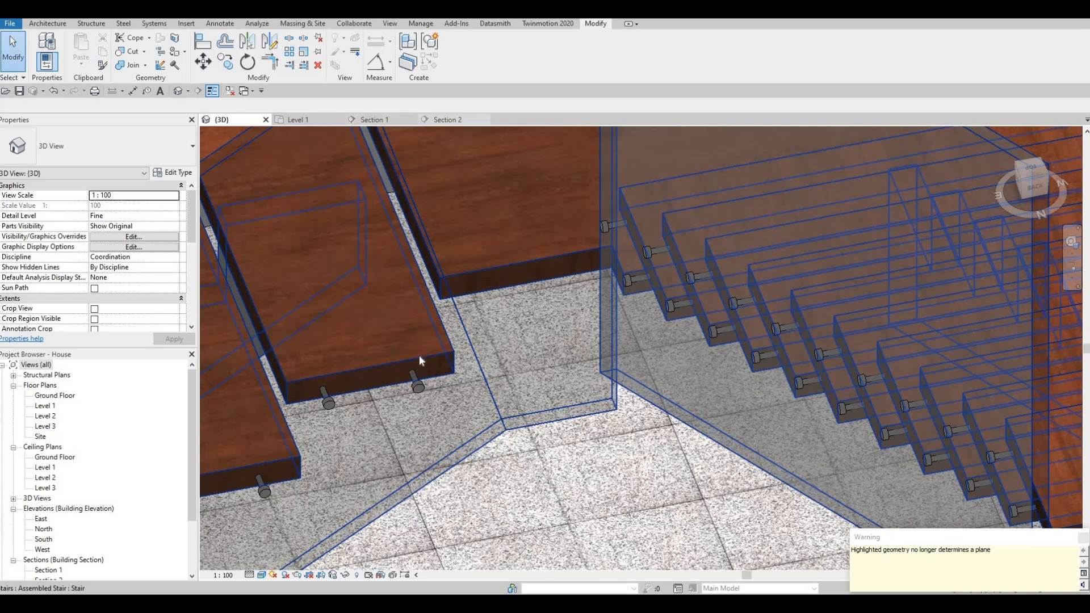
- Try to copy a single glass support from the upper tread of the short flight onto the landing's end face
{"action": "left_click", "coordinate": [415, 384]}
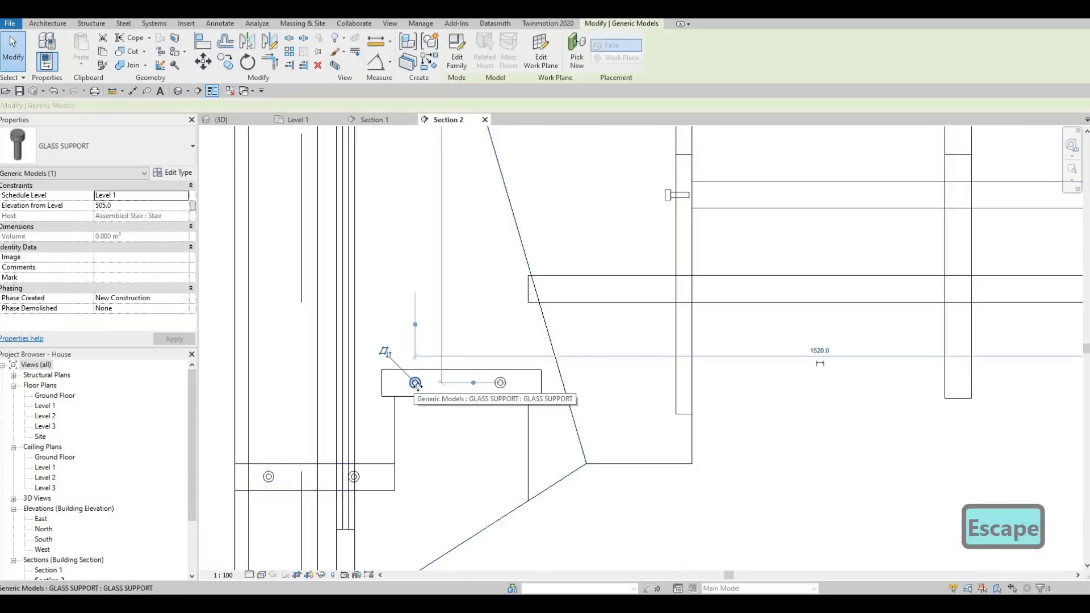
{"action": "key", "text": "c"}
{"action": "left_click", "coordinate": [420, 382]}
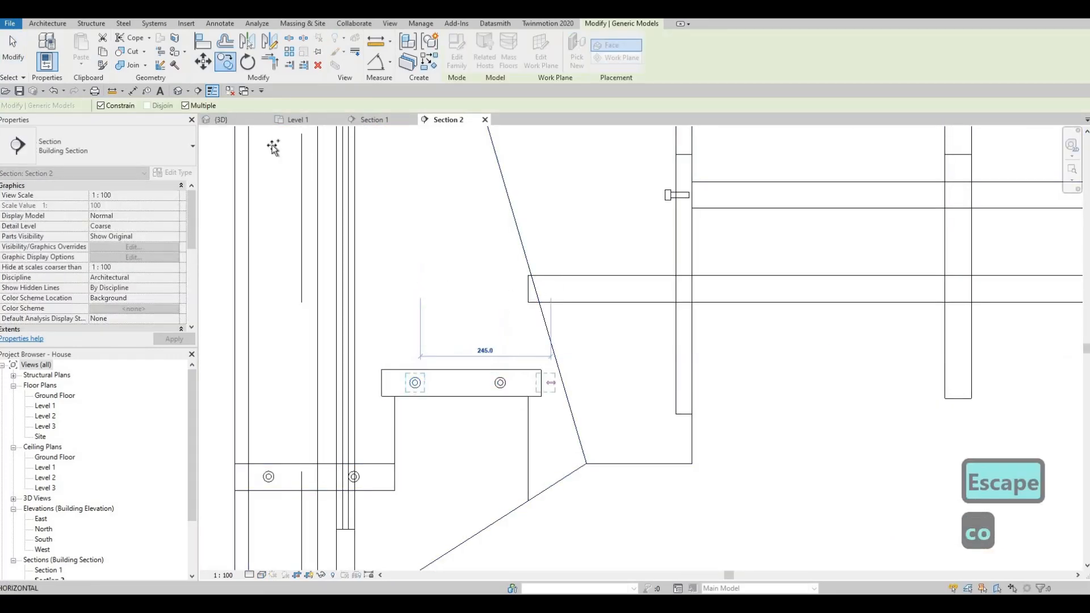
{"action": "left_click", "coordinate": [187, 106]}
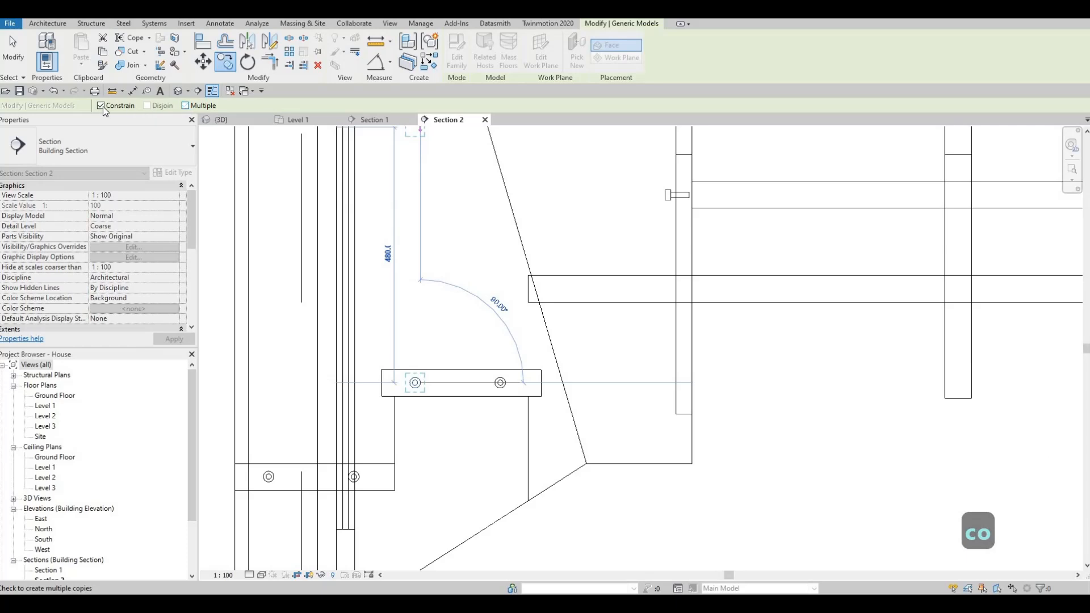
{"action": "left_click", "coordinate": [567, 289]}
{"action": "key", "text": "Escape"}
{"action": "key", "text": "Escape"}
{"action": "key", "text": "Escape"}
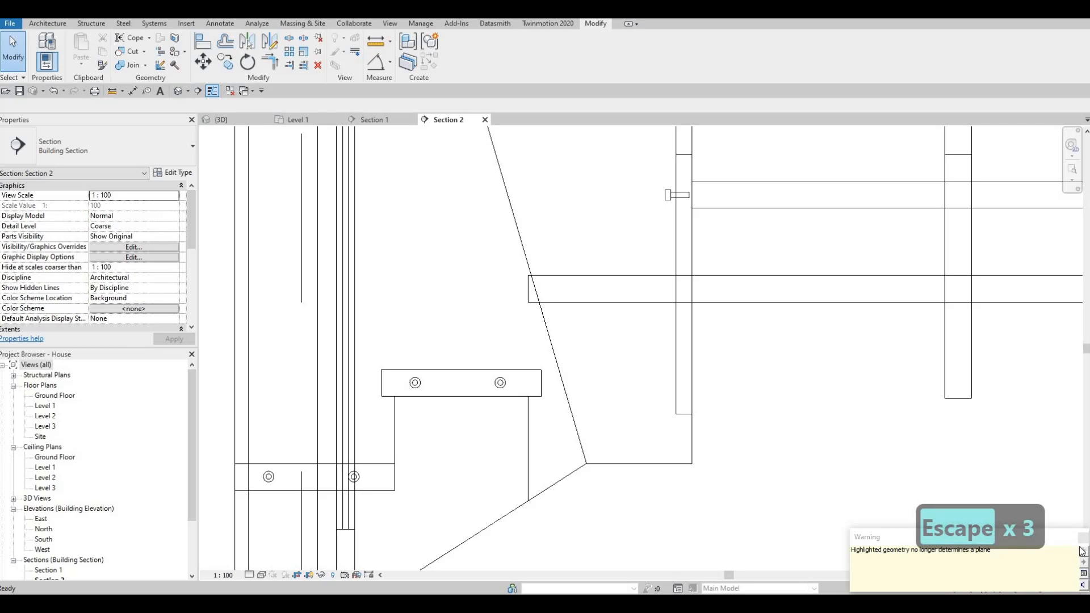
{"action": "key", "text": "Escape"}
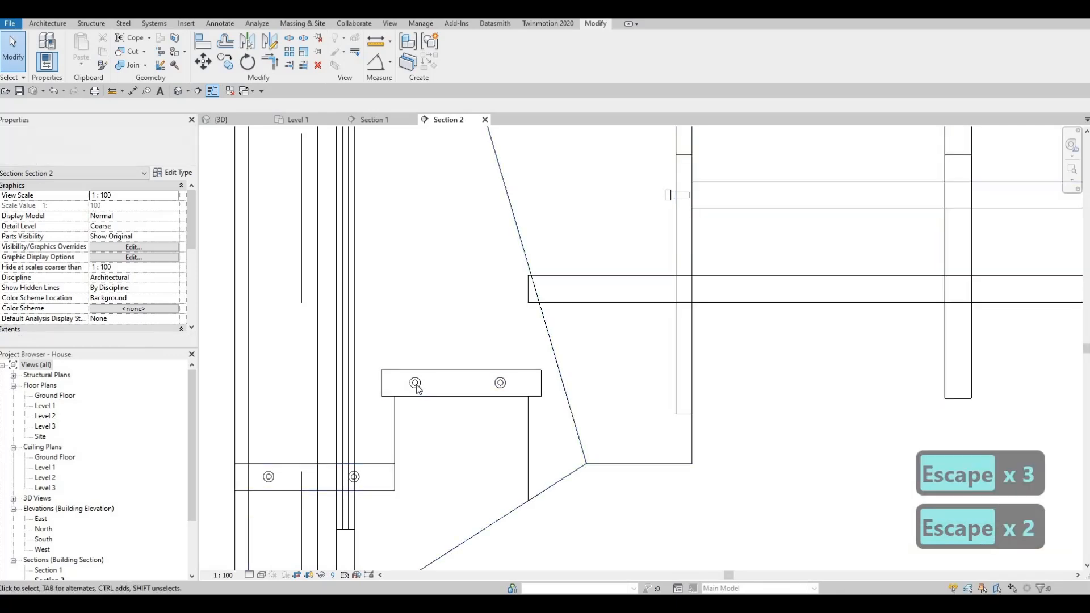
- Place two new GLASS SUPPORT instances side by side on the landing's end face, 685 mm above Level 1
{"action": "left_click", "coordinate": [544, 355]}
{"action": "key", "text": "c"}
{"action": "key", "text": "s"}
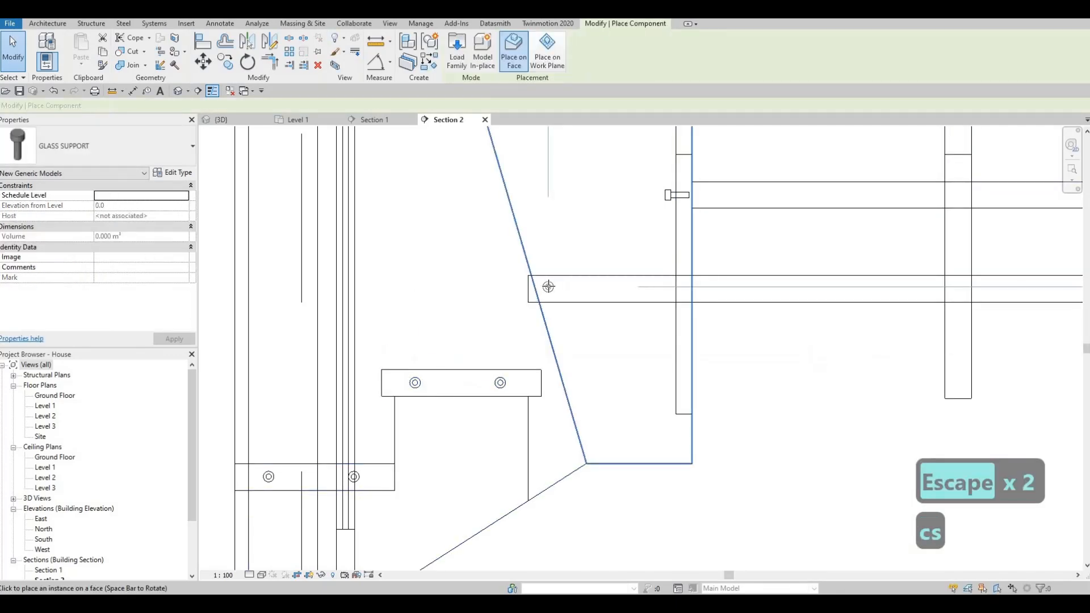
{"action": "left_click", "coordinate": [632, 291]}
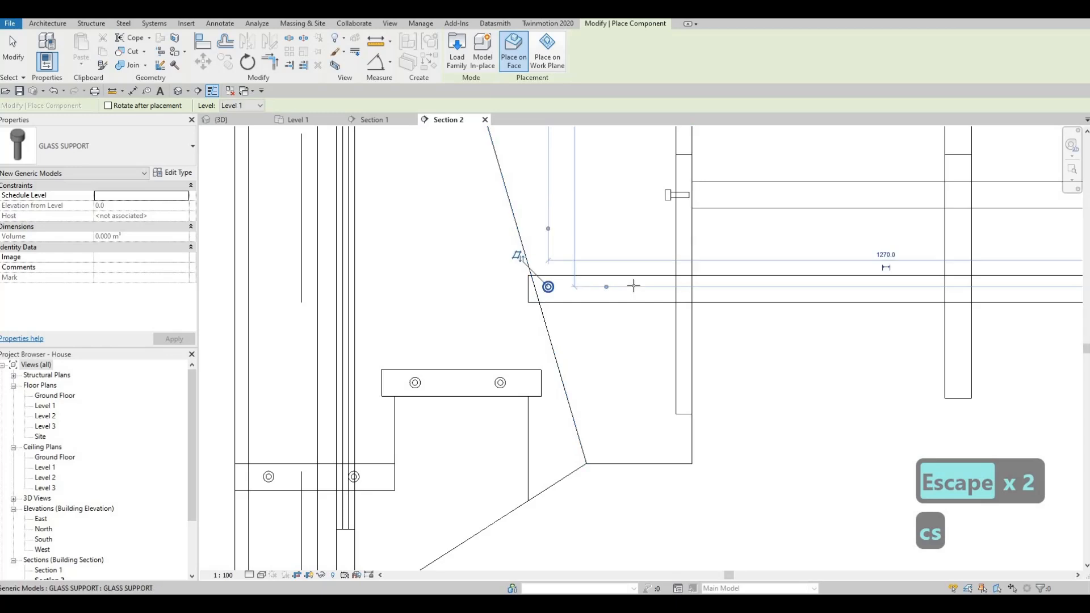
{"action": "key", "text": "Escape"}
{"action": "key", "text": "Escape"}
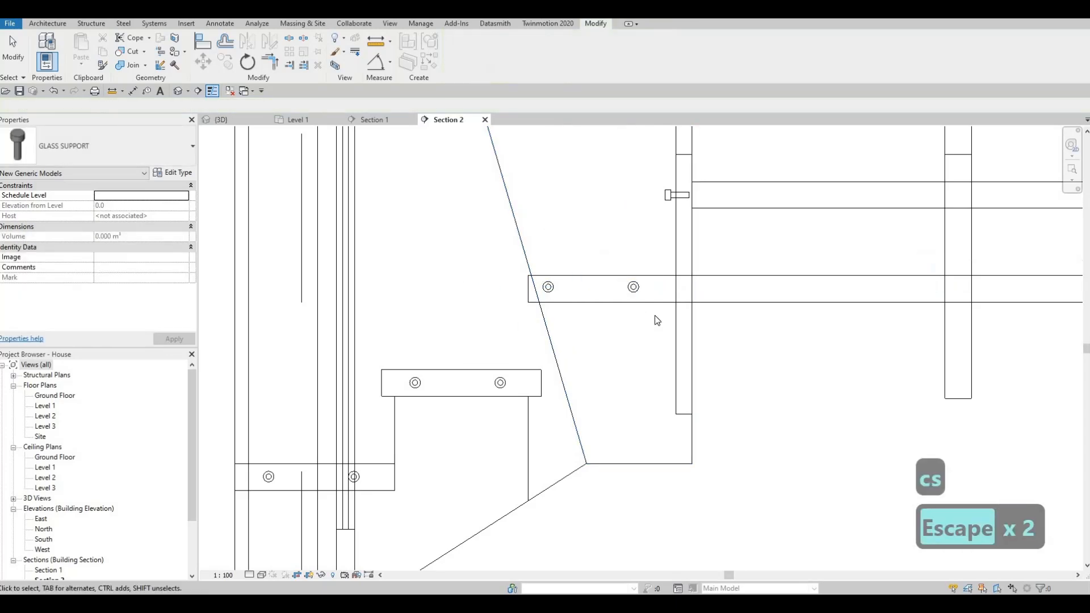
- Nudge both landing glass supports slightly away from the landing's front corner
{"action": "left_click_drag", "start_coordinate": [657, 320], "coordinate": [657, 320]}
{"action": "key", "text": "Right"}
{"action": "key", "text": "Right"}
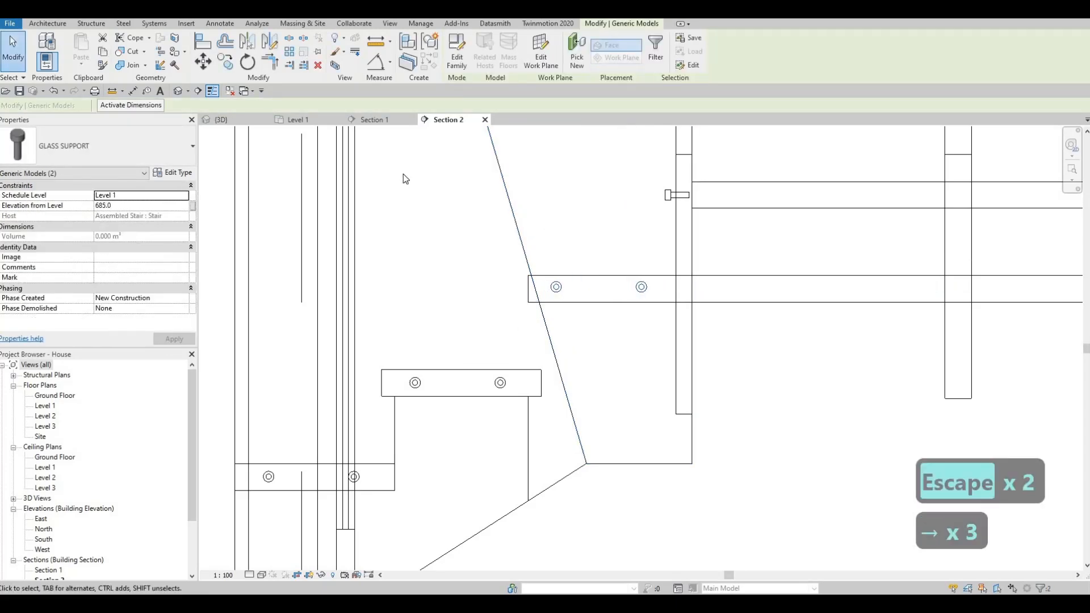
{"action": "key", "text": "Escape"}
{"action": "key", "text": "Escape"}
- Examine in the 3D view how the glass support stems reach between the treads, the landing and the glass stringer
{"action": "left_click", "coordinate": [245, 121]}
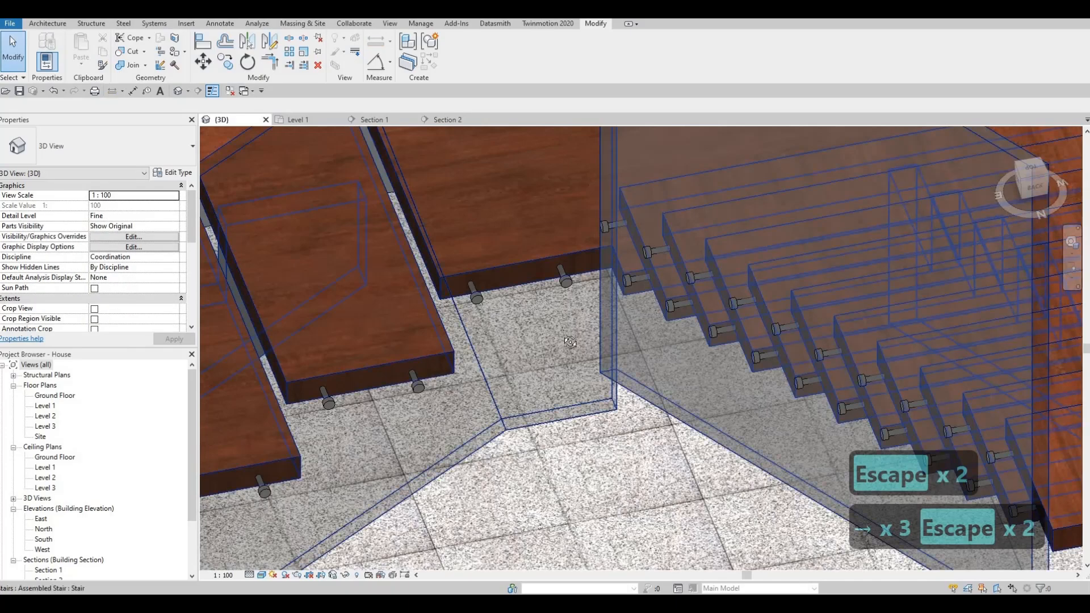
{"action": "key", "text": "Escape"}
{"action": "scroll", "coordinate": [572, 343], "scroll_direction": "down", "scroll_amount": 4}
{"action": "middle_click_drag", "start_coordinate": [747, 401], "coordinate": [455, 437], "text": "shift"}
{"action": "scroll", "coordinate": [392, 459], "scroll_direction": "up", "scroll_amount": 5}
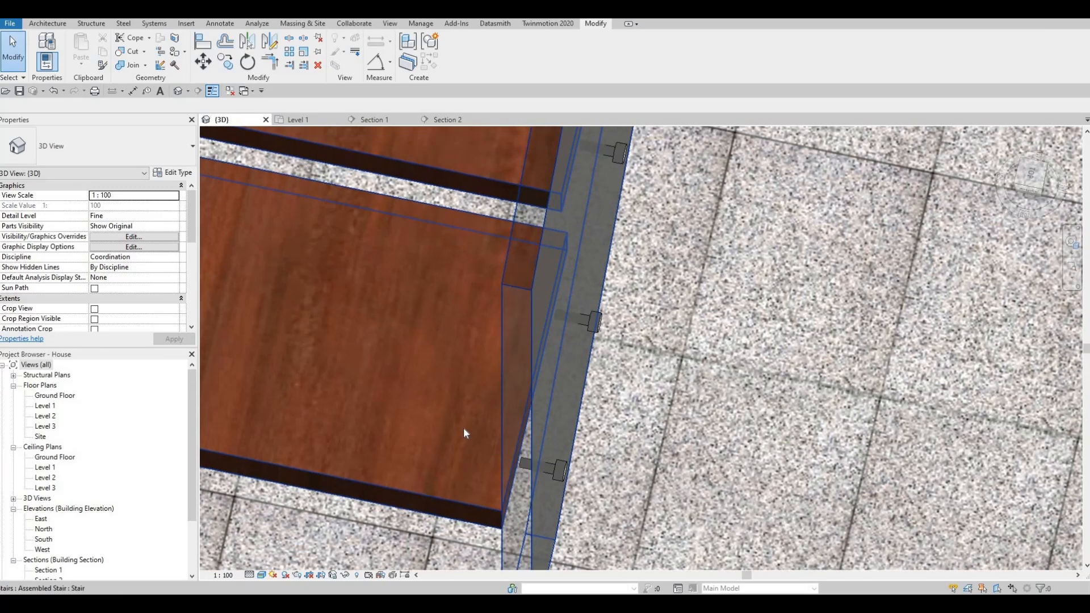
{"action": "scroll", "coordinate": [490, 431], "scroll_direction": "down", "scroll_amount": 2}
{"action": "middle_click_drag", "start_coordinate": [378, 263], "coordinate": [304, 135], "text": "shift"}
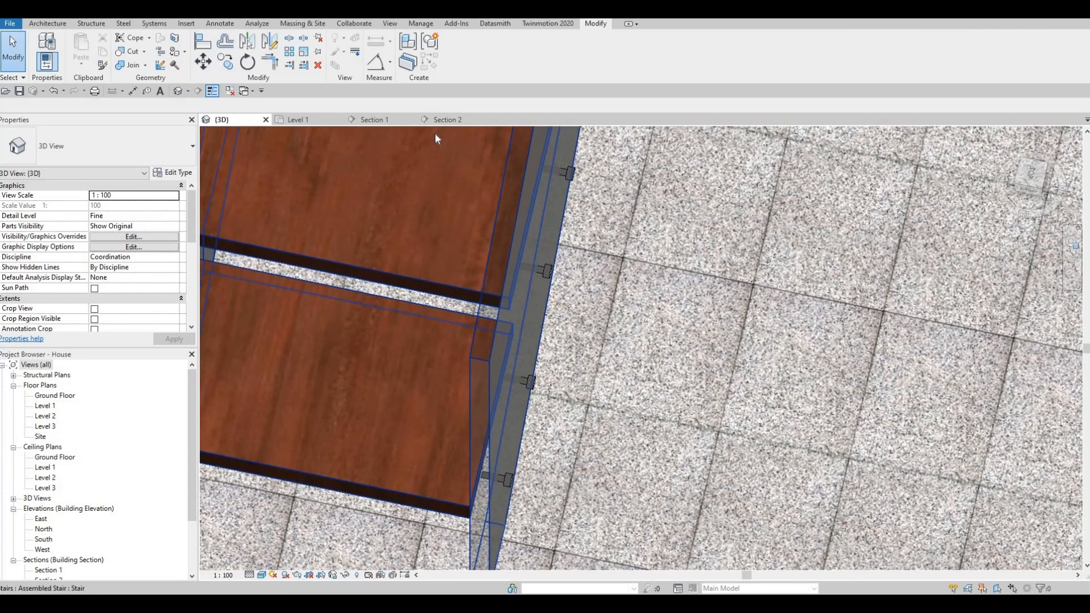
- Open the GLASS SUPPORT family for editing and set its stem extrusion's start to -40 and end to 5
{"action": "left_click", "coordinate": [549, 273]}
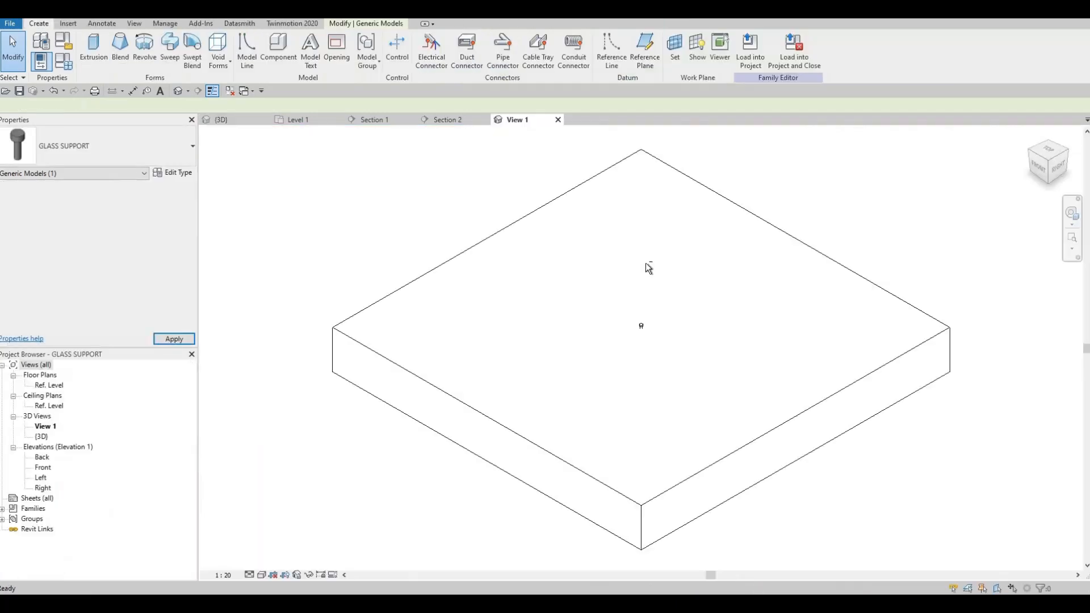
{"action": "middle_click_drag", "start_coordinate": [688, 273], "coordinate": [716, 213]}
{"action": "middle_click_drag", "start_coordinate": [619, 298], "coordinate": [665, 269], "text": "shift"}
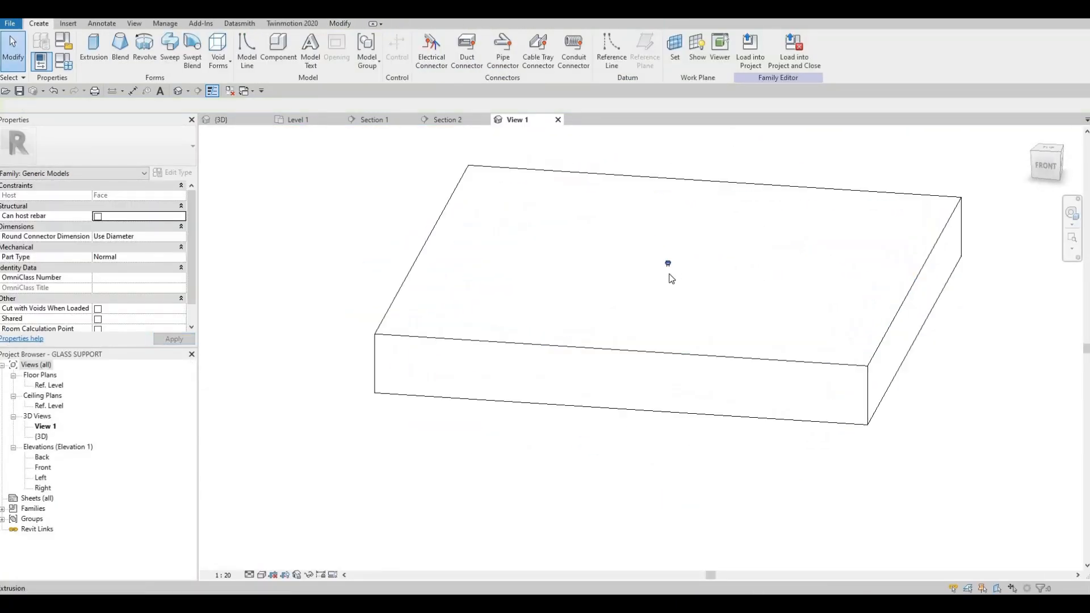
{"action": "scroll", "coordinate": [668, 272], "scroll_direction": "up", "scroll_amount": 6}
{"action": "left_click", "coordinate": [668, 318]}
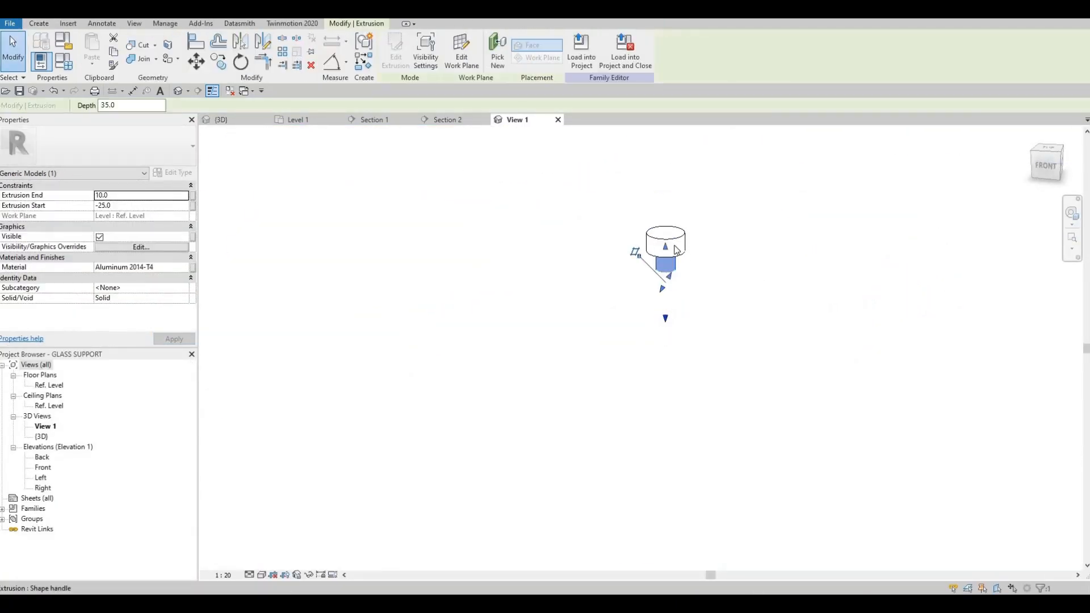
{"action": "key", "text": "Escape"}
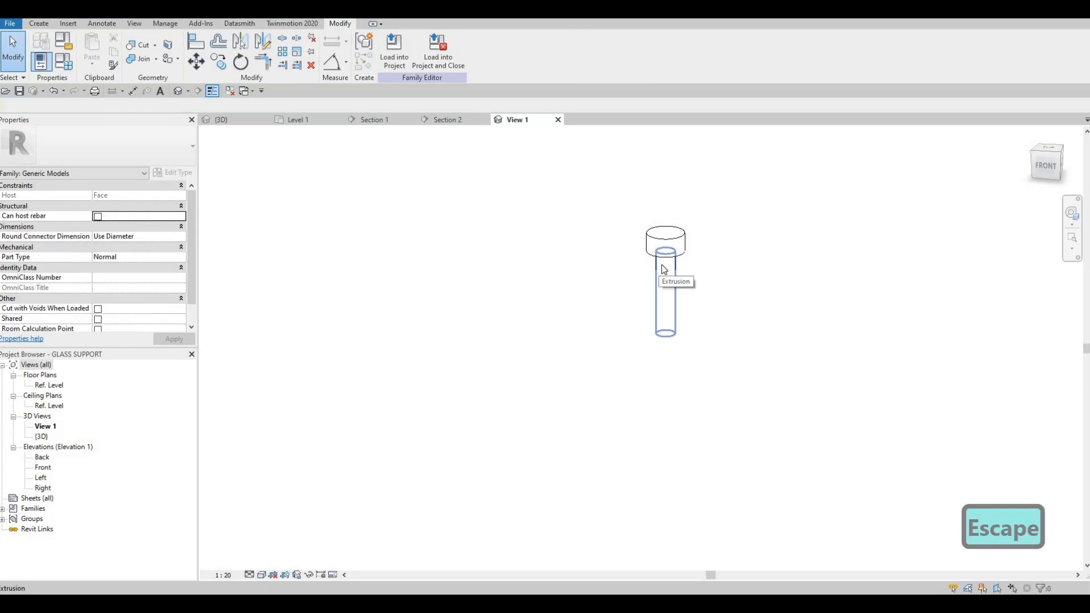
{"action": "left_click", "coordinate": [664, 269]}
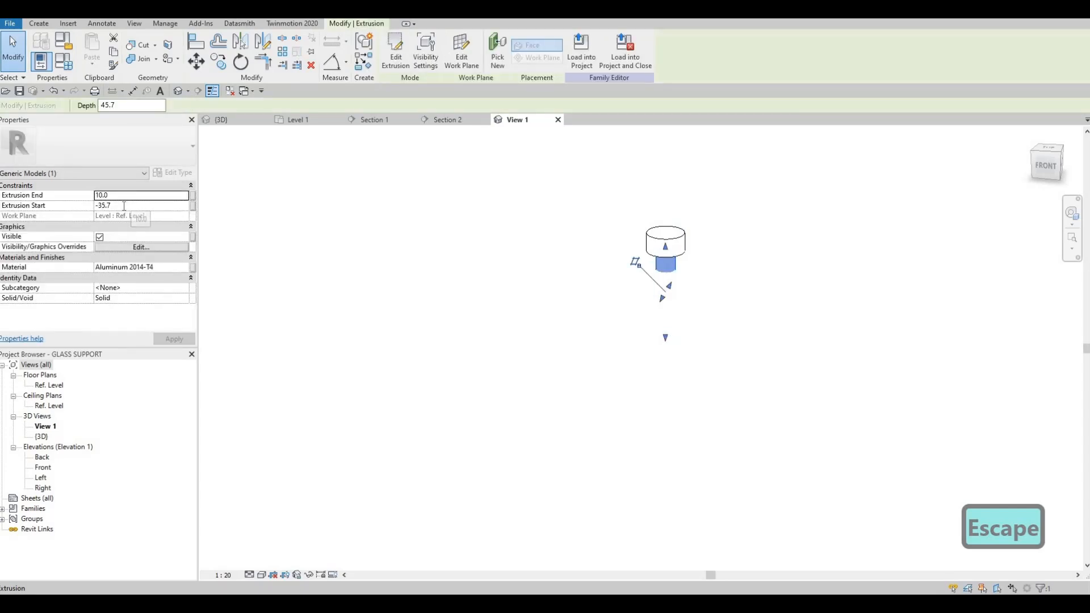
{"action": "type", "text": "-40.0"}
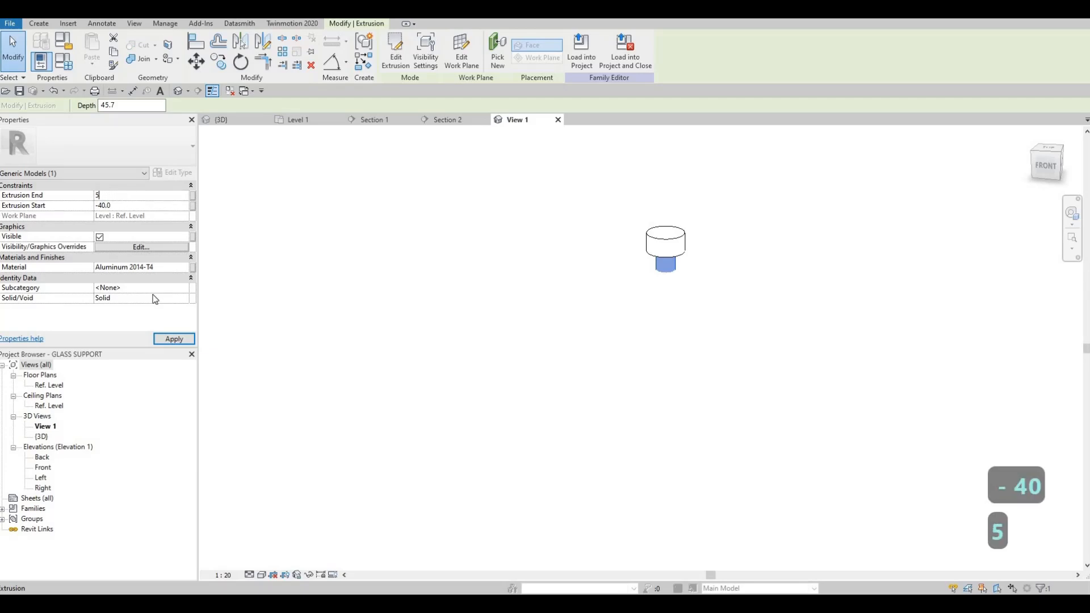
{"action": "key", "text": "Escape"}
{"action": "key", "text": "Escape"}
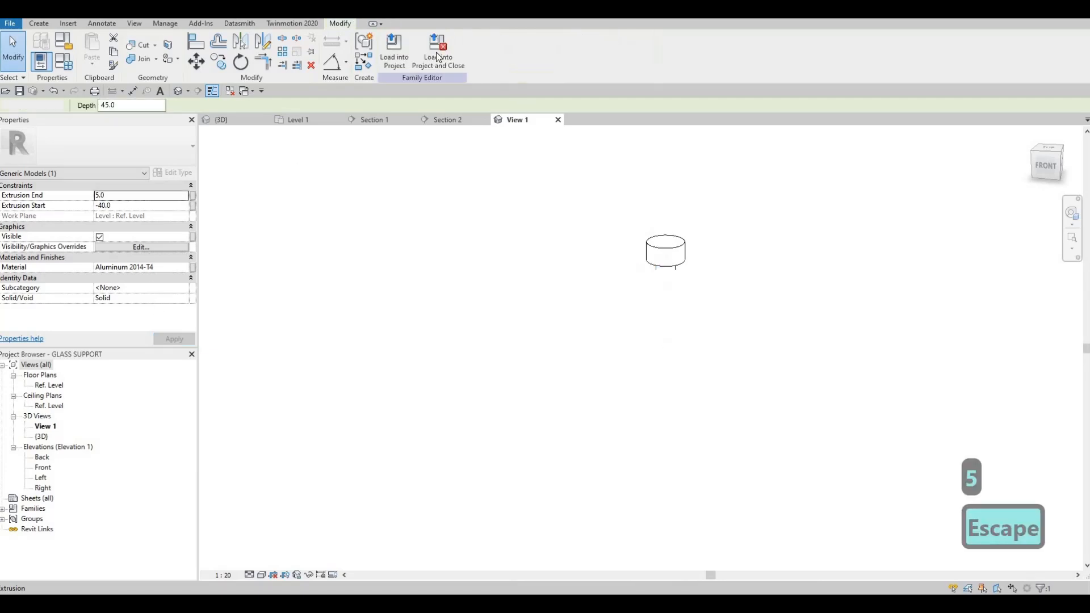
- Load the edited GLASS SUPPORT family back into the house project and close it without saving the family file
{"action": "left_click", "coordinate": [565, 308]}
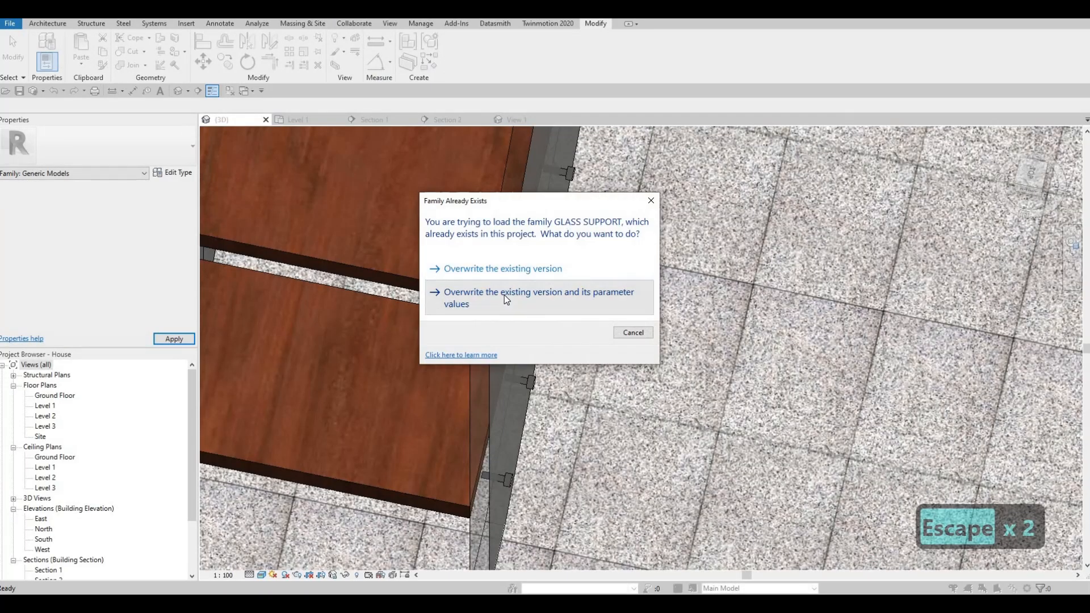
{"action": "left_click", "coordinate": [505, 295]}
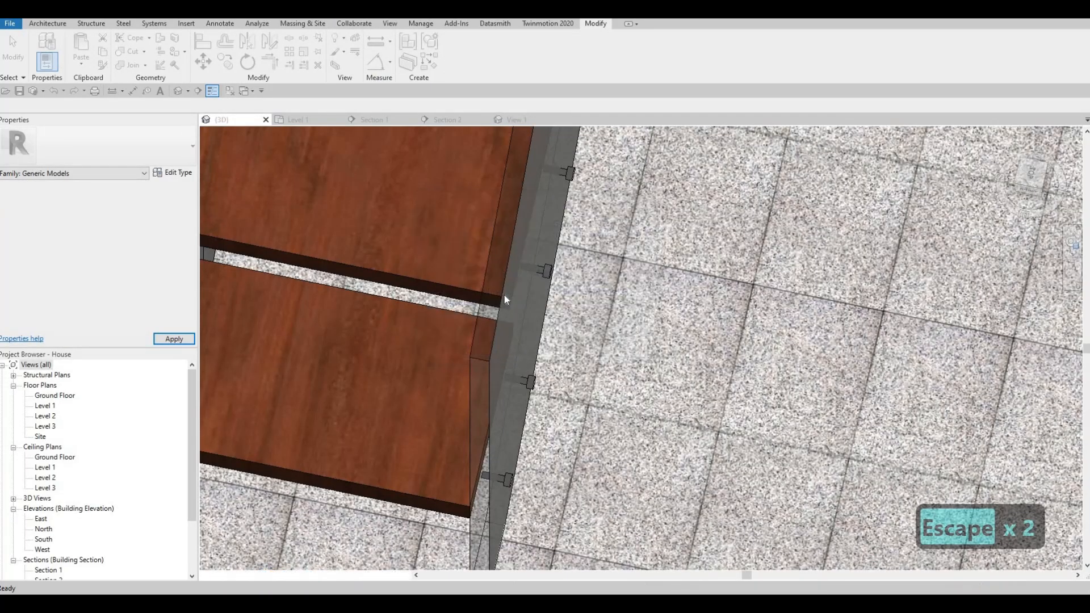
{"action": "key", "text": "Escape"}
{"action": "key", "text": "Escape"}
- Examine the stair's updated glass supports, the ground floor layout and the front facade in the 3D view
{"action": "middle_click_drag", "start_coordinate": [545, 499], "coordinate": [595, 198], "text": "shift"}
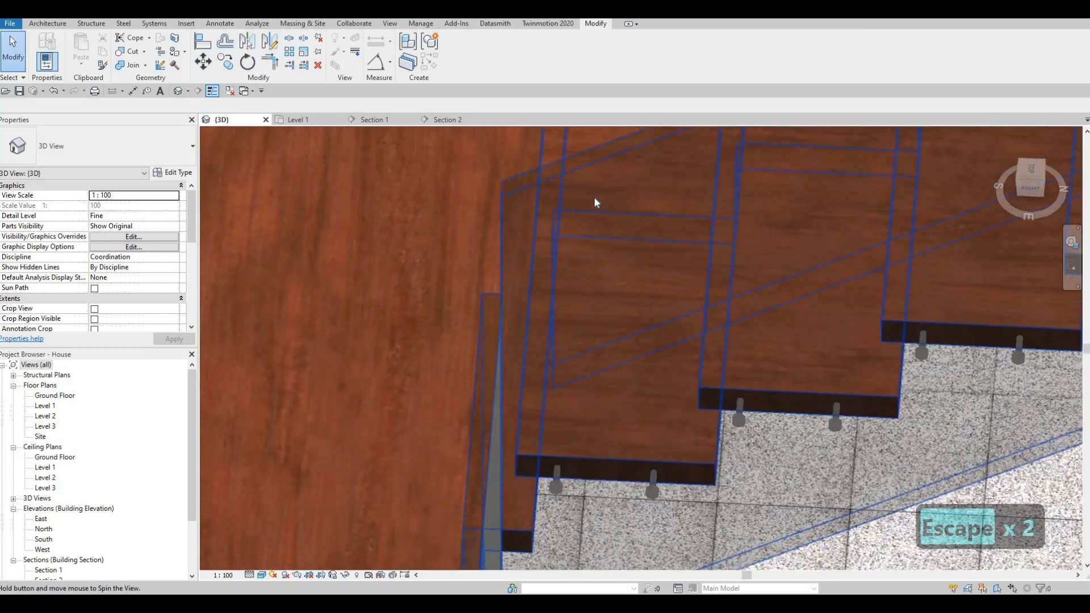
{"action": "scroll", "coordinate": [593, 210], "scroll_direction": "down", "scroll_amount": 3}
{"action": "mouse_move", "coordinate": [583, 301]}
{"action": "middle_mouse_down", "text": "shift"}
{"action": "mouse_move", "coordinate": [594, 271]}
{"action": "mouse_move", "coordinate": [384, 192]}
{"action": "mouse_move", "coordinate": [272, 210]}
{"action": "mouse_move", "coordinate": [316, 259]}
{"action": "middle_mouse_up", "text": "shift"}
{"action": "scroll", "coordinate": [361, 287], "scroll_direction": "down", "scroll_amount": 4}
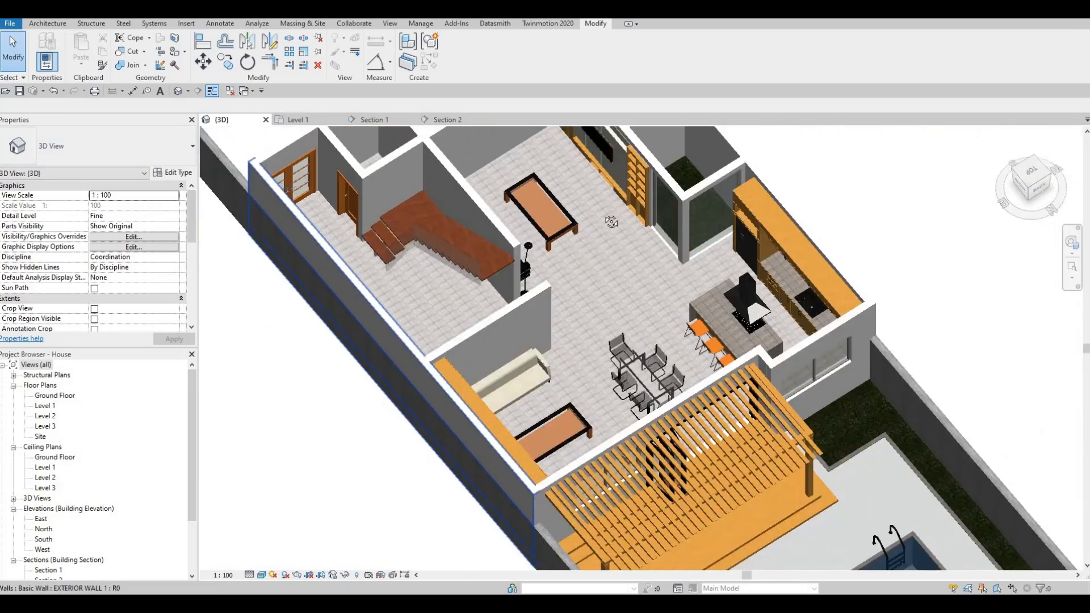
{"action": "middle_click_drag", "start_coordinate": [611, 222], "coordinate": [355, 273], "text": "shift"}
{"action": "scroll", "coordinate": [310, 195], "scroll_direction": "down", "scroll_amount": 1}
{"action": "middle_click_drag", "start_coordinate": [306, 193], "coordinate": [294, 275]}
{"action": "middle_click_drag", "start_coordinate": [357, 304], "coordinate": [439, 307]}
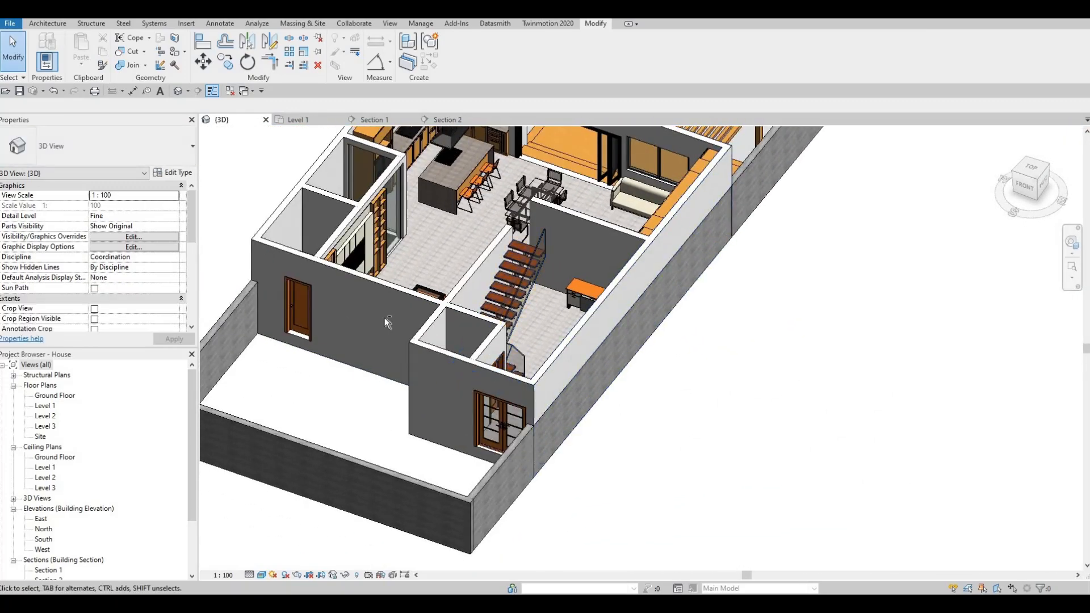
{"action": "middle_click_drag", "start_coordinate": [274, 392], "coordinate": [73, 399], "text": "shift"}
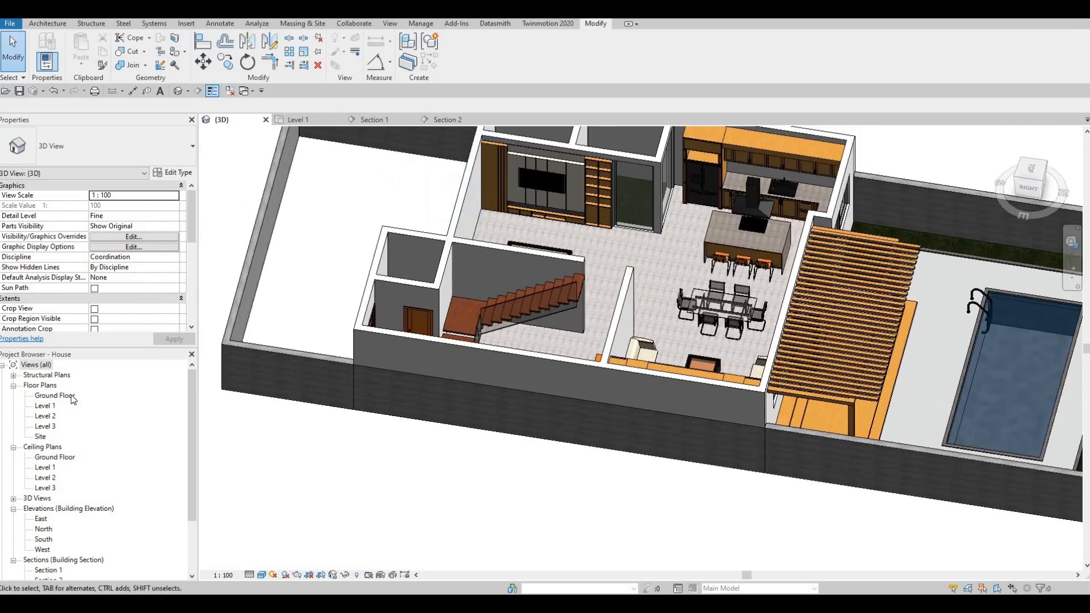
{"action": "middle_click_drag", "start_coordinate": [541, 350], "coordinate": [227, 317], "text": "shift"}
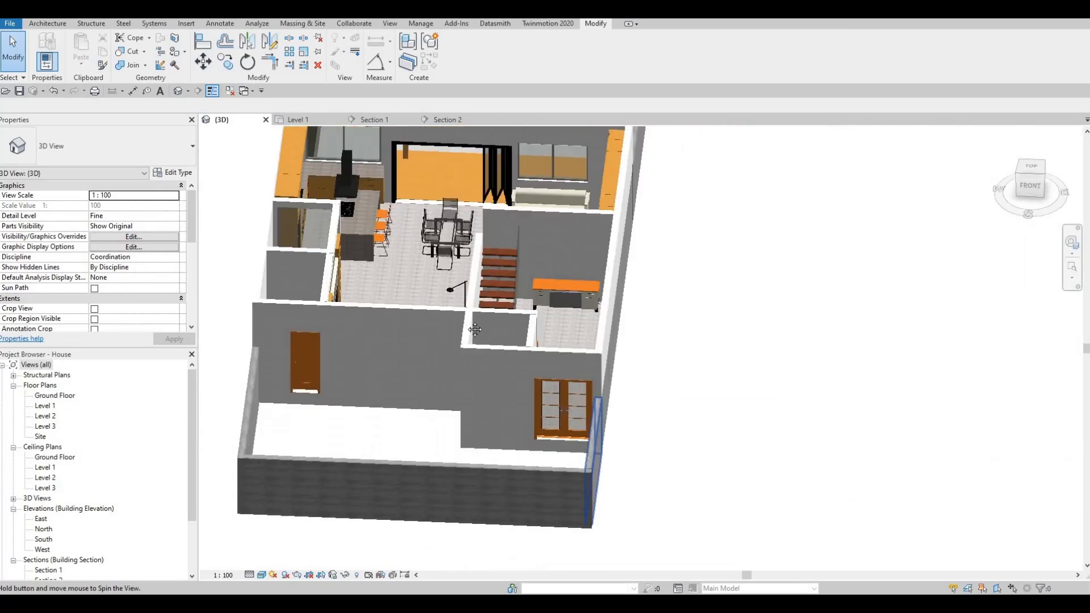
- On the Level 1 plan, draw a curtain wall about 2600 mm long along the living room's front exterior wall
{"action": "double_click", "coordinate": [46, 406]}
{"action": "middle_click_drag", "start_coordinate": [477, 334], "coordinate": [648, 254]}
{"action": "scroll", "coordinate": [648, 254], "scroll_direction": "down", "scroll_amount": 2}
{"action": "scroll", "coordinate": [510, 312], "scroll_direction": "down", "scroll_amount": 2}
{"action": "middle_click_drag", "start_coordinate": [509, 312], "coordinate": [580, 277]}
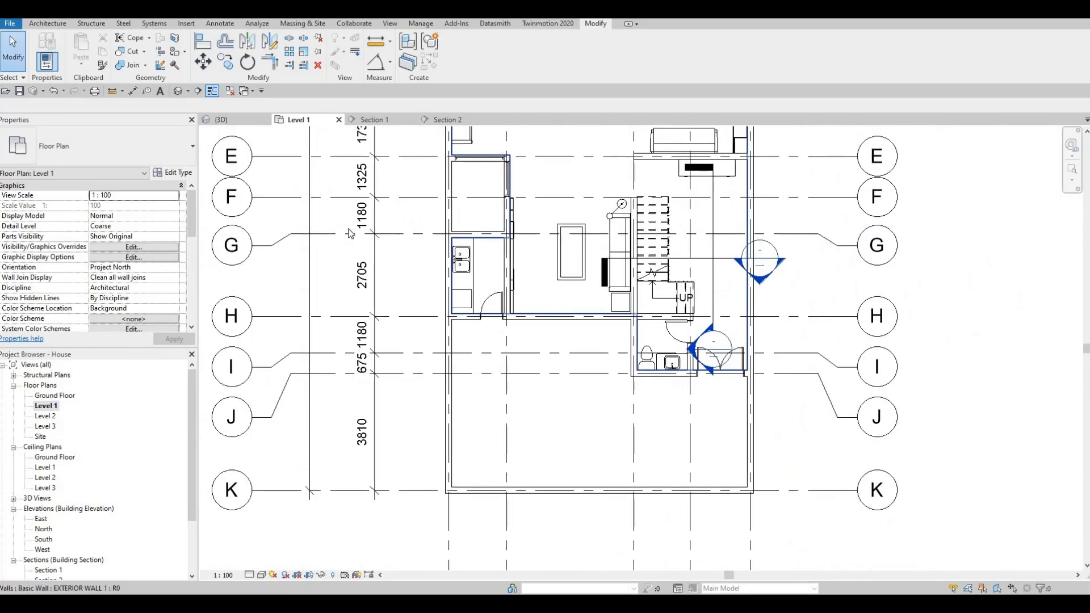
{"action": "left_click", "coordinate": [49, 24]}
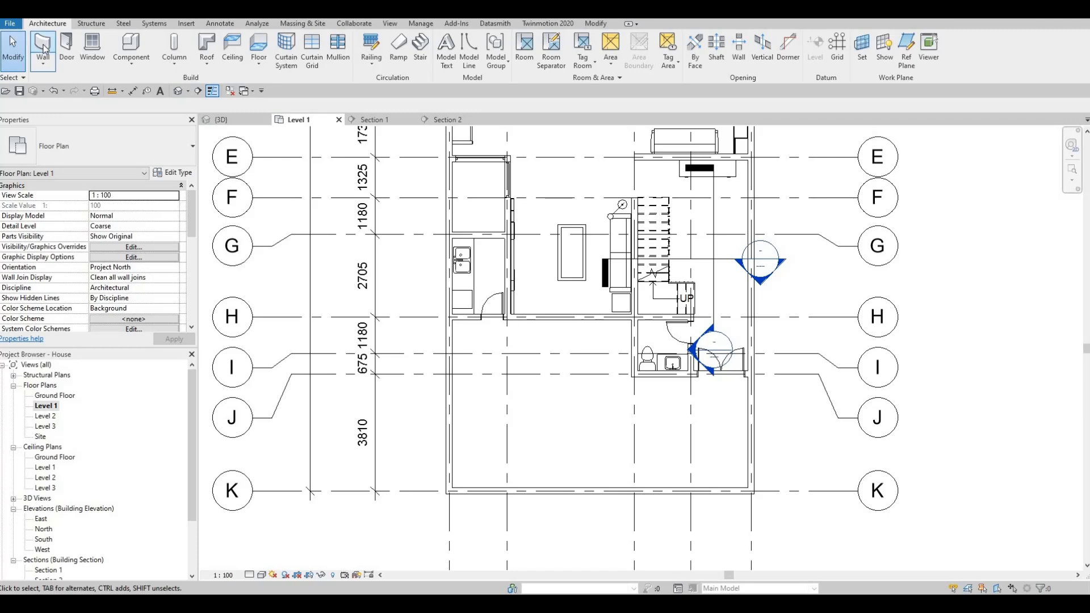
{"action": "left_click", "coordinate": [44, 48]}
{"action": "scroll", "coordinate": [471, 282], "scroll_direction": "up", "scroll_amount": 3}
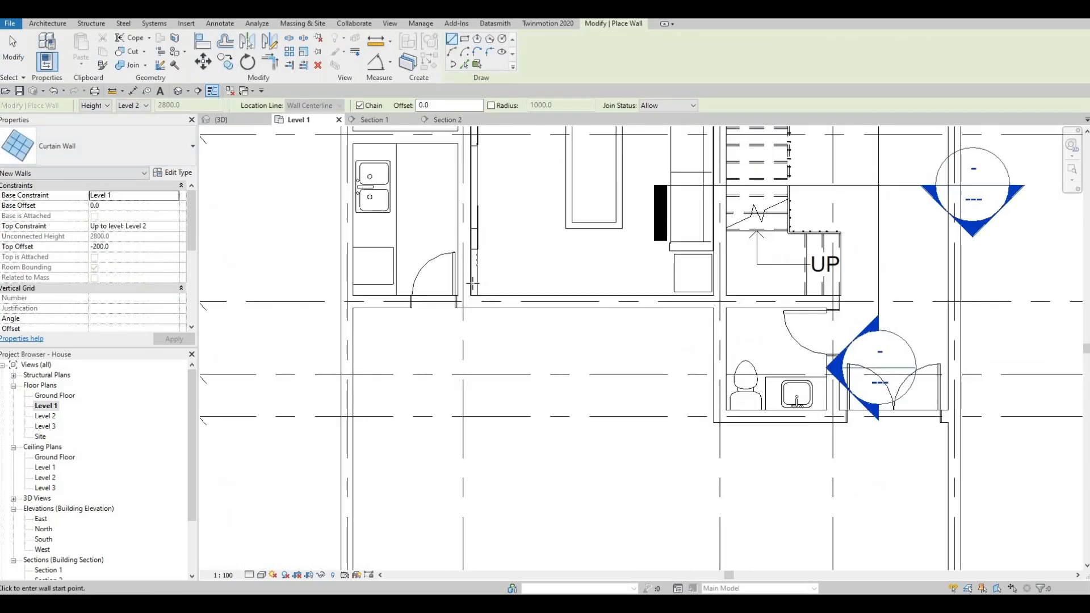
{"action": "scroll", "coordinate": [472, 282], "scroll_direction": "up", "scroll_amount": 4}
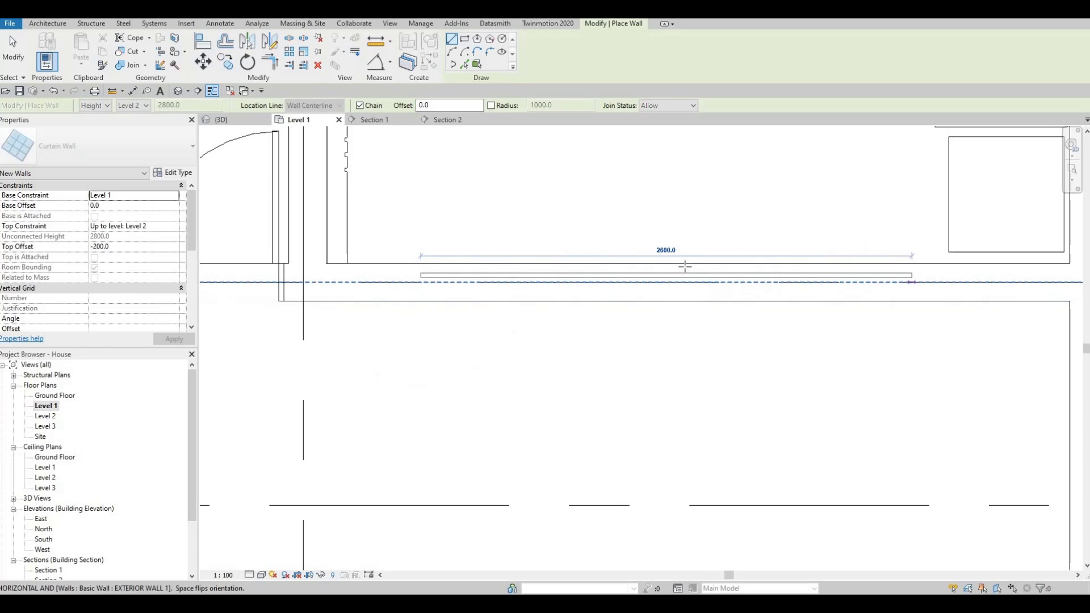
{"action": "key", "text": "Escape"}
- Try to draw a curtain wall in the washroom's front exterior wall behind the toilet and sink, and delete it
{"action": "scroll", "coordinate": [685, 265], "scroll_direction": "down", "scroll_amount": 2}
{"action": "middle_click_drag", "start_coordinate": [659, 421], "coordinate": [322, 369]}
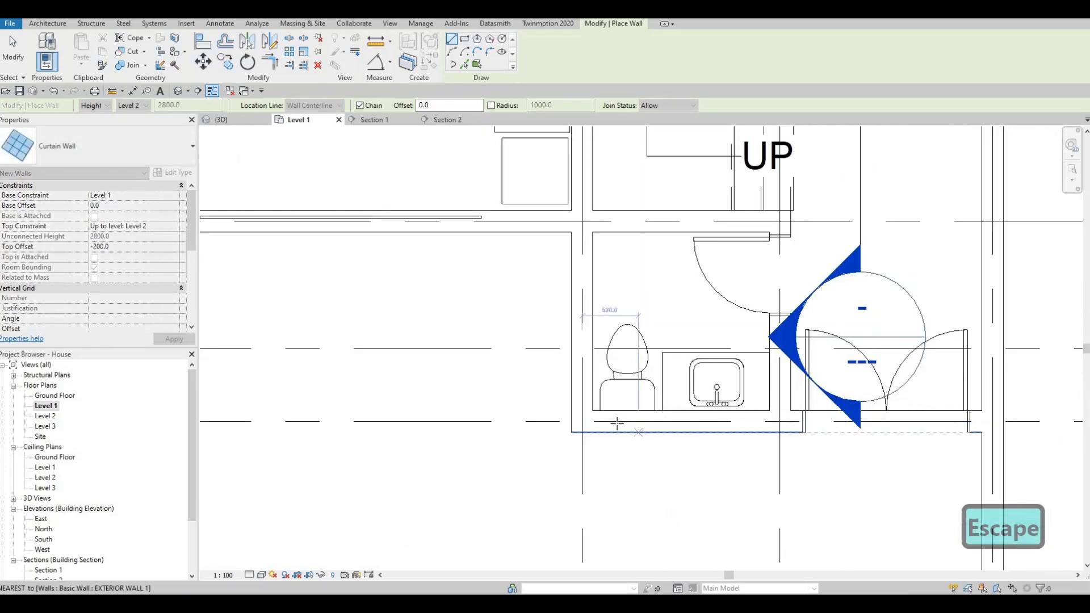
{"action": "left_click", "coordinate": [617, 421]}
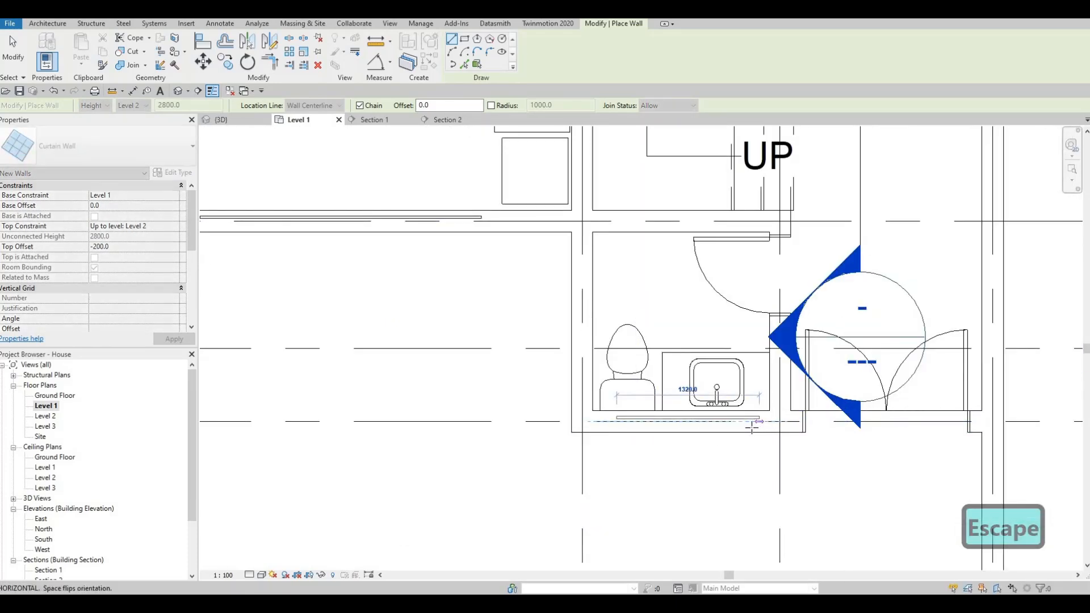
{"action": "left_click", "coordinate": [752, 424]}
{"action": "key", "text": "Escape"}
{"action": "key", "text": "Escape"}
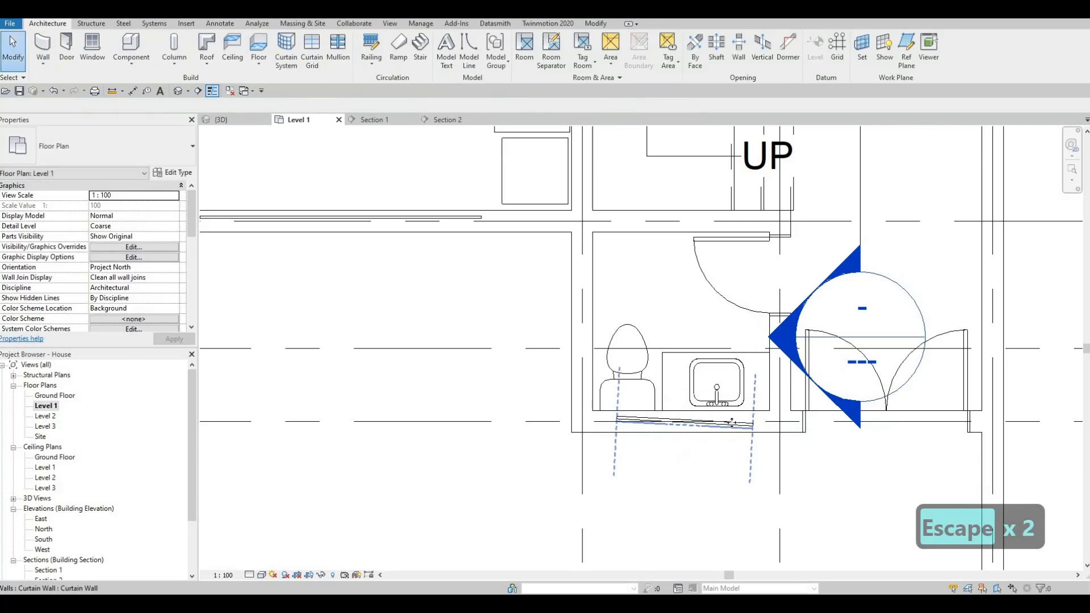
{"action": "left_click", "coordinate": [733, 423]}
{"action": "key", "text": "Delete"}
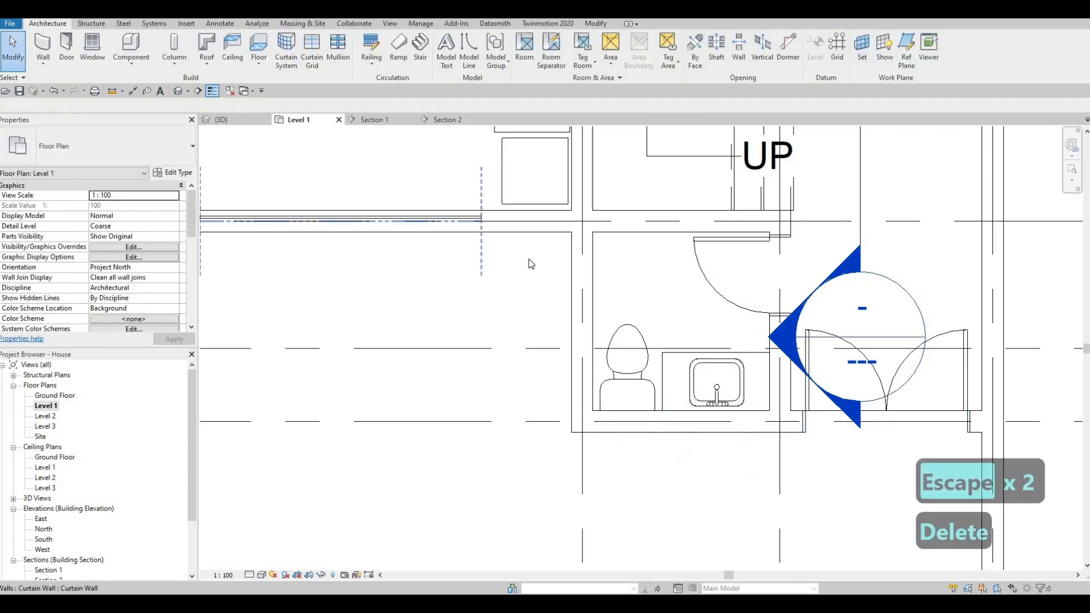
- Create a similar curtain wall along the centre of the washroom's front exterior wall, from the toilet to past the sink
{"action": "left_click", "coordinate": [398, 219]}
{"action": "key", "text": "c"}
{"action": "key", "text": "s"}
{"action": "scroll", "coordinate": [656, 388], "scroll_direction": "up", "scroll_amount": 2}
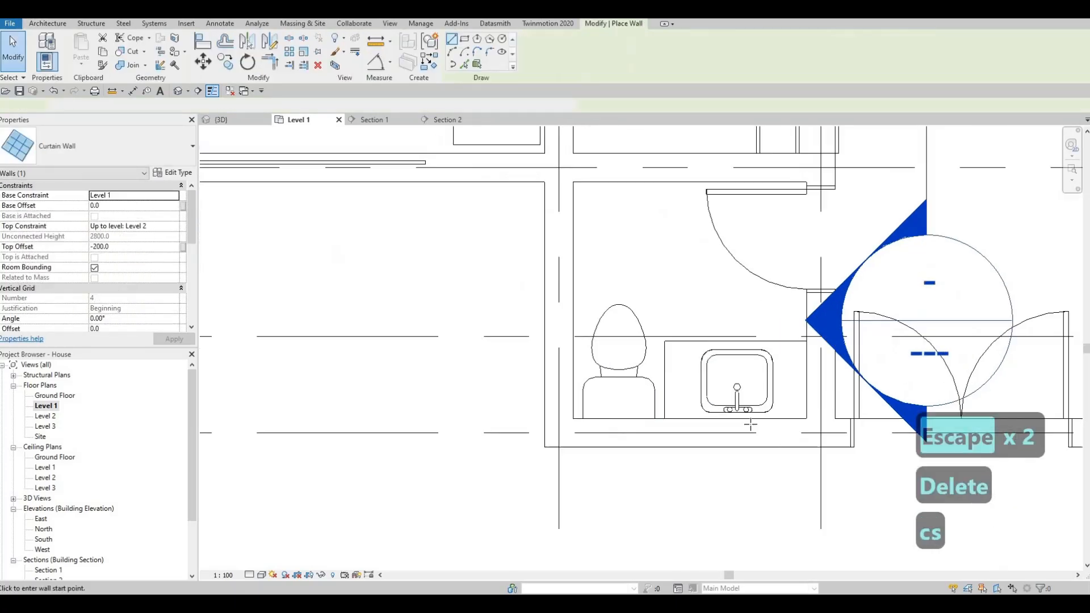
{"action": "left_click", "coordinate": [787, 432]}
{"action": "key", "text": "Escape"}
{"action": "key", "text": "Escape"}
- Create a similar narrow curtain wall in the utility room's front exterior wall, beside its door
{"action": "scroll", "coordinate": [582, 354], "scroll_direction": "down", "scroll_amount": 2}
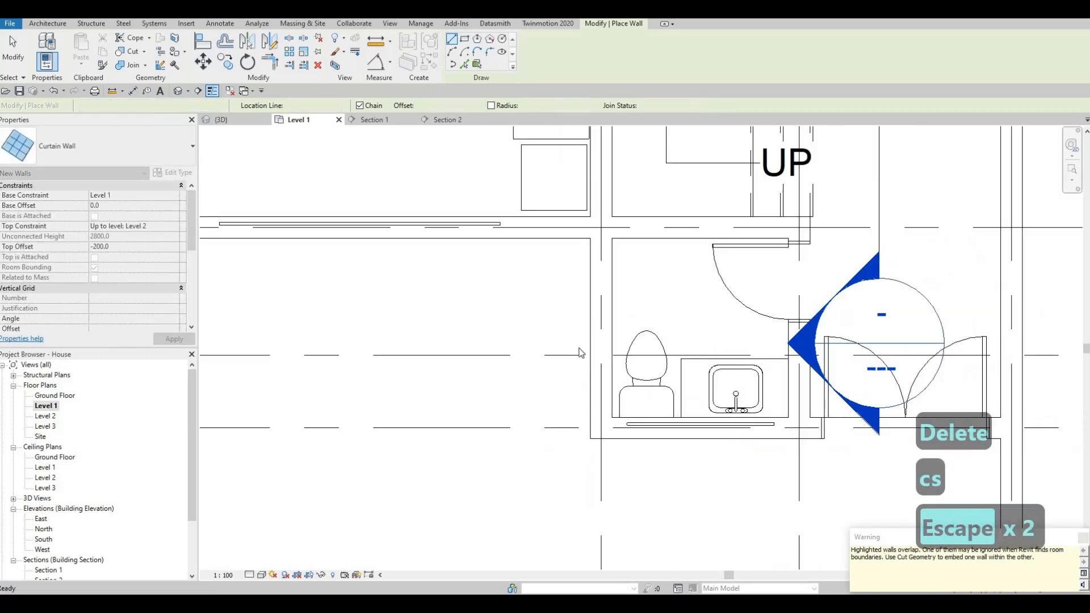
{"action": "scroll", "coordinate": [581, 353], "scroll_direction": "down", "scroll_amount": 2}
{"action": "middle_click_drag", "start_coordinate": [409, 312], "coordinate": [583, 419]}
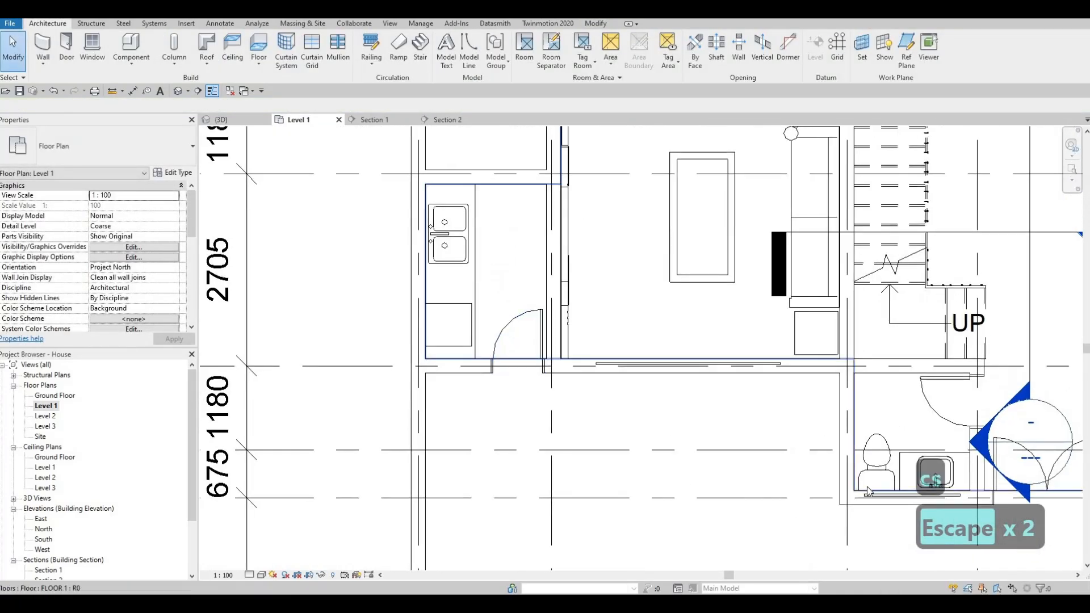
{"action": "left_click", "coordinate": [876, 501]}
{"action": "key", "text": "Escape"}
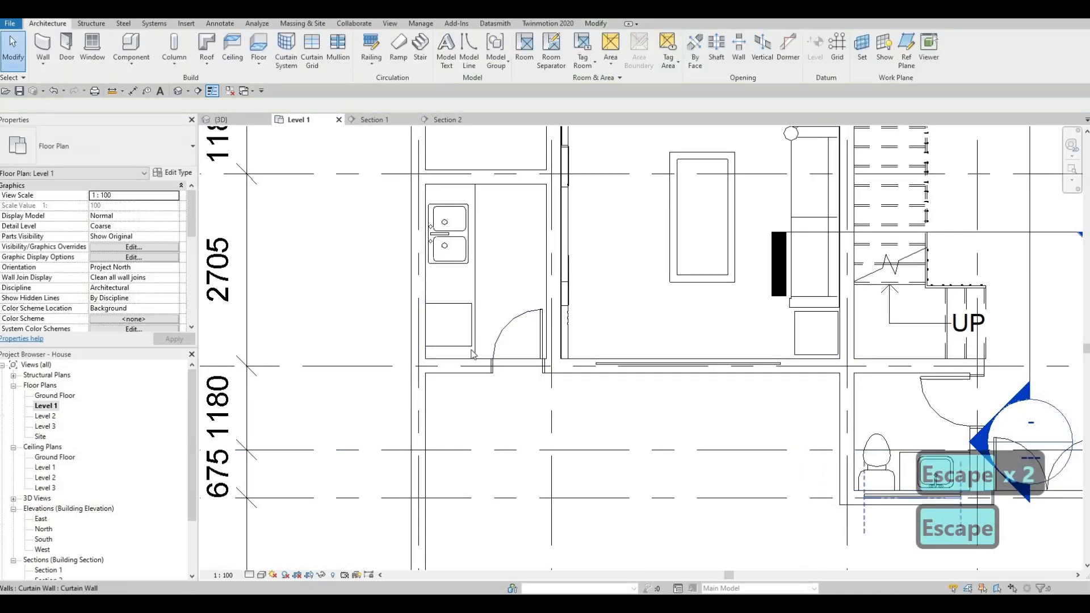
{"action": "left_click", "coordinate": [876, 497]}
{"action": "key", "text": "c"}
{"action": "key", "text": "s"}
{"action": "scroll", "coordinate": [452, 357], "scroll_direction": "up", "scroll_amount": 1}
{"action": "scroll", "coordinate": [446, 363], "scroll_direction": "up", "scroll_amount": 2}
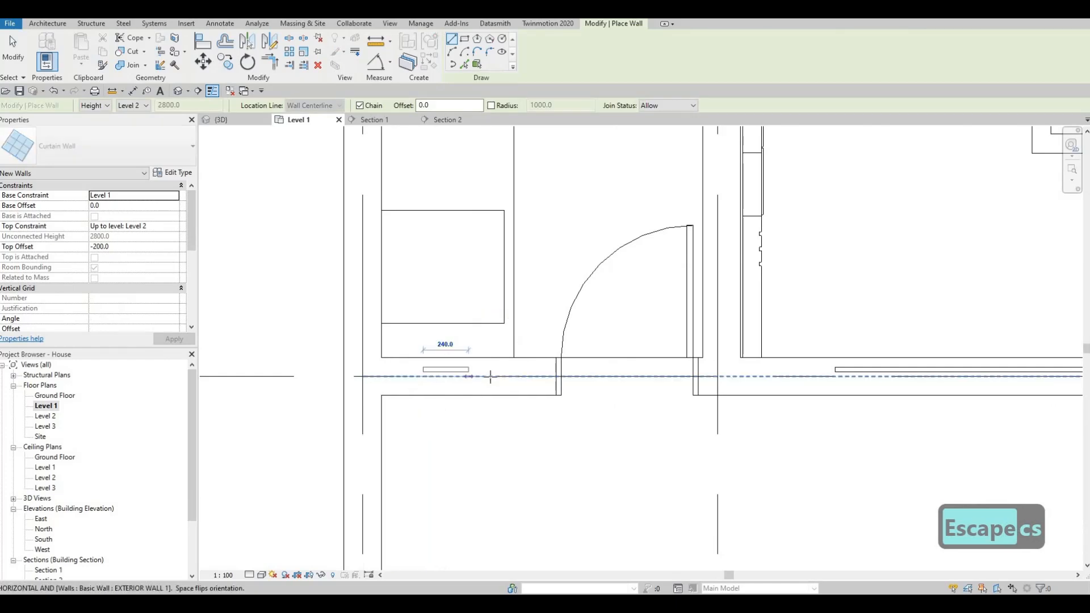
{"action": "scroll", "coordinate": [448, 326], "scroll_direction": "down", "scroll_amount": 3}
{"action": "key", "text": "Escape"}
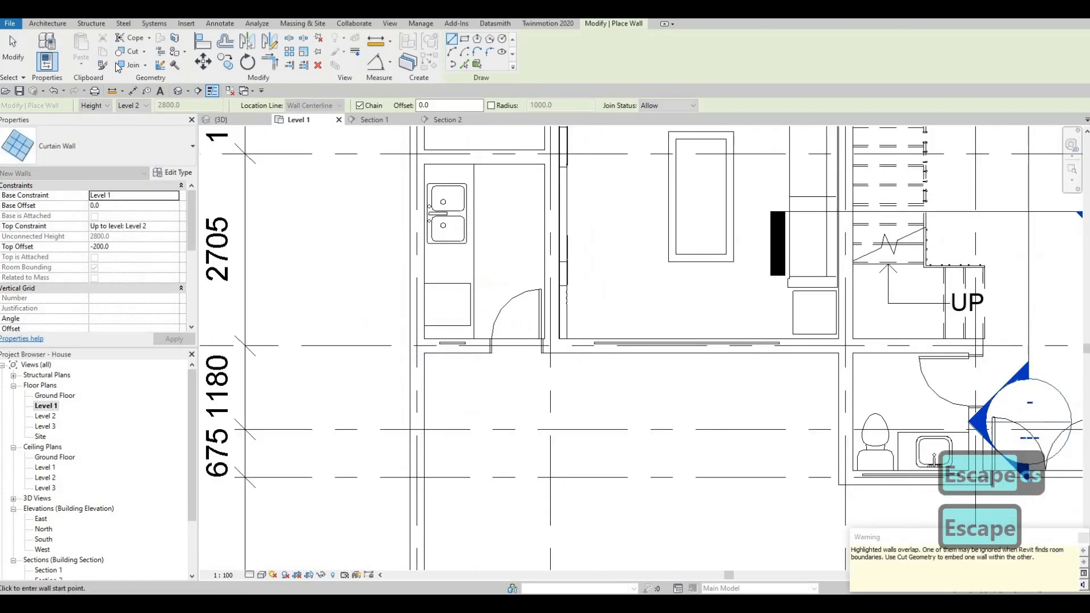
- Cut the utility room, living room and washroom curtain walls out of their host exterior walls
{"action": "left_click", "coordinate": [459, 351]}
{"action": "left_click", "coordinate": [453, 344]}
{"action": "left_click", "coordinate": [610, 343]}
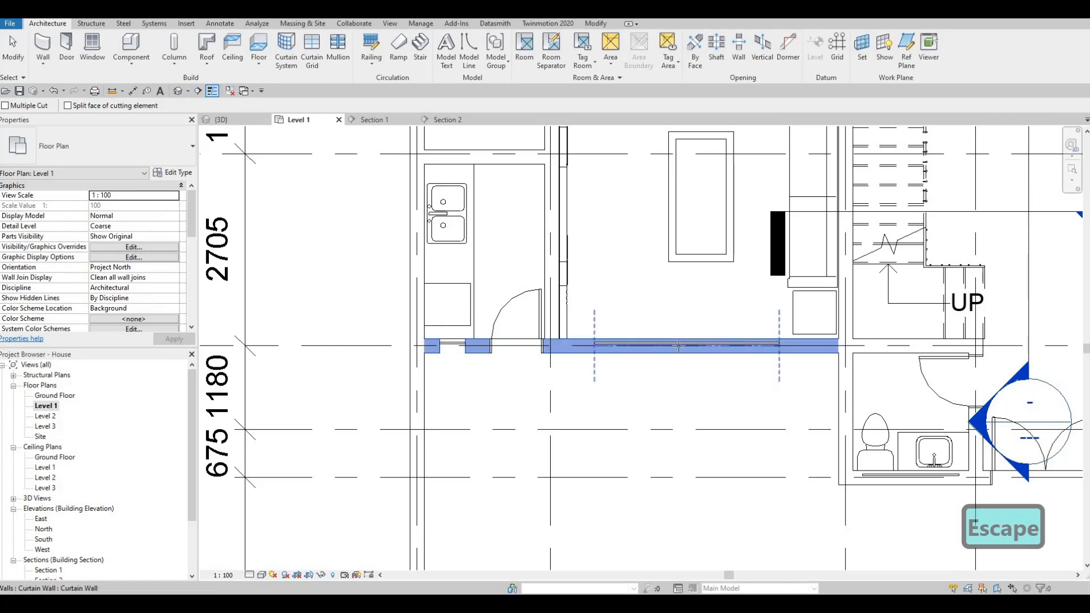
{"action": "left_click", "coordinate": [678, 344]}
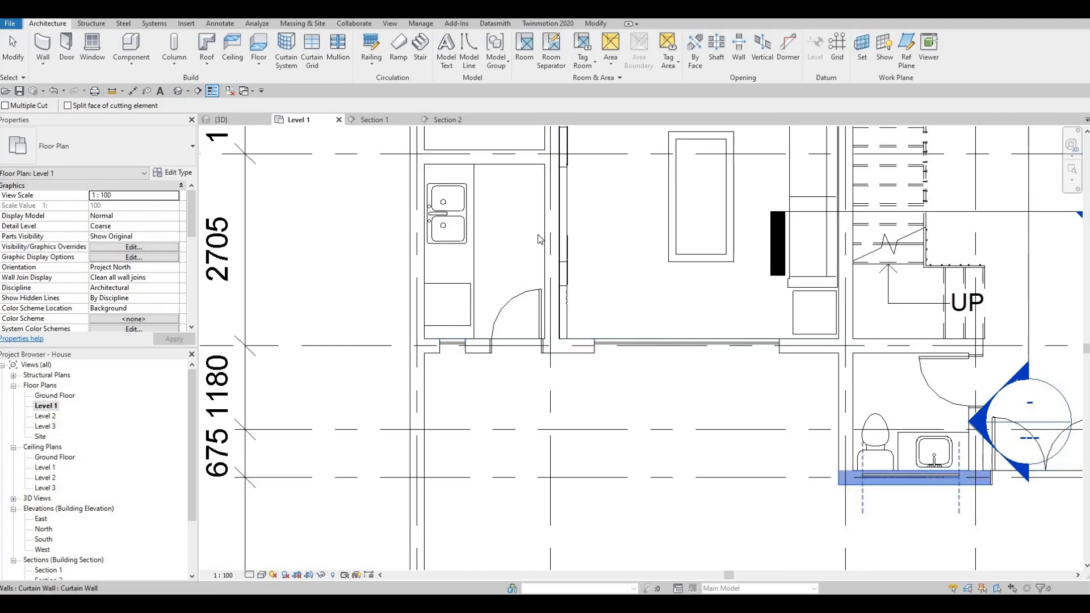
{"action": "key", "text": "Escape"}
{"action": "key", "text": "Escape"}
- Examine the new curtain wall openings in the front facade and the rear window in the 3D view
{"action": "left_click", "coordinate": [223, 120]}
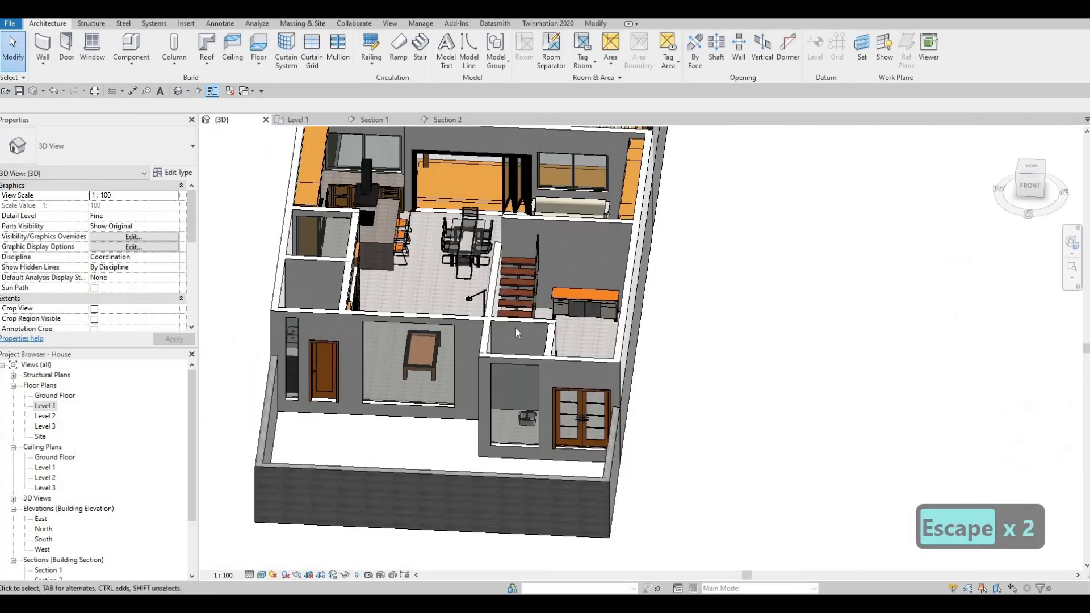
{"action": "middle_click_drag", "start_coordinate": [491, 423], "coordinate": [592, 434], "text": "shift"}
{"action": "scroll", "coordinate": [590, 441], "scroll_direction": "up", "scroll_amount": 3}
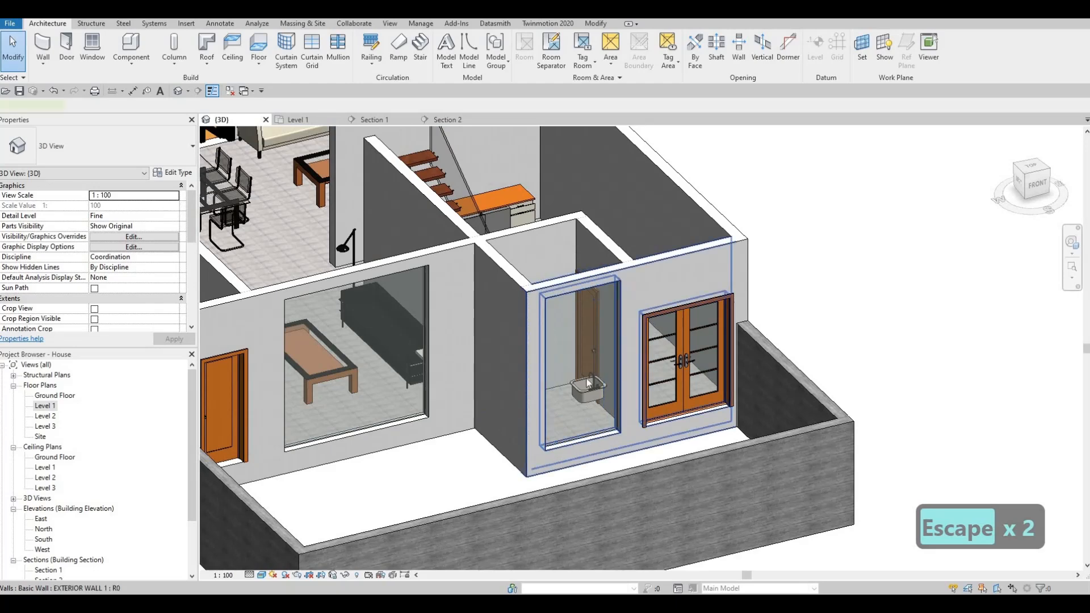
{"action": "left_click", "coordinate": [591, 287]}
{"action": "key", "text": "Escape"}
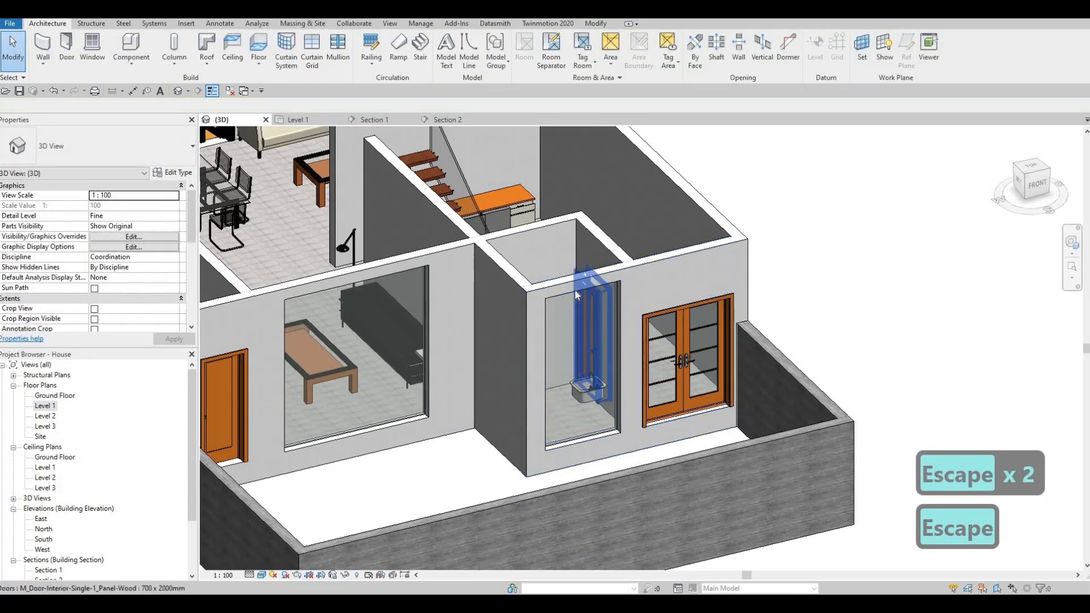
{"action": "scroll", "coordinate": [522, 360], "scroll_direction": "down", "scroll_amount": 5}
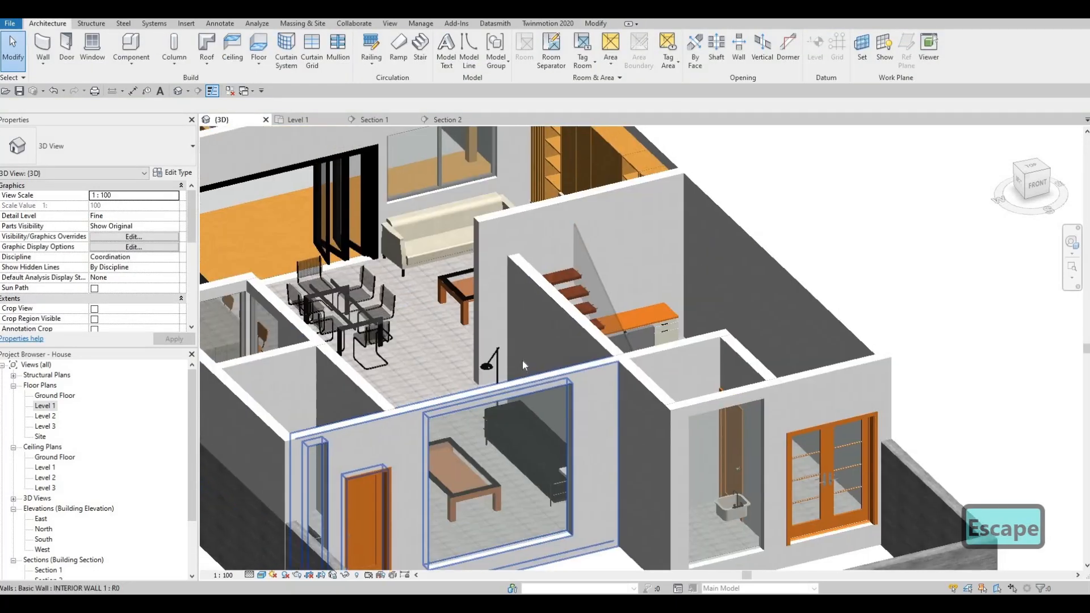
{"action": "key", "text": "Escape"}
{"action": "key", "text": "Escape"}
- Align the tops of the washroom and living room curtain walls with the head of the window behind the sofa
{"action": "key", "text": "a"}
{"action": "key", "text": "l"}
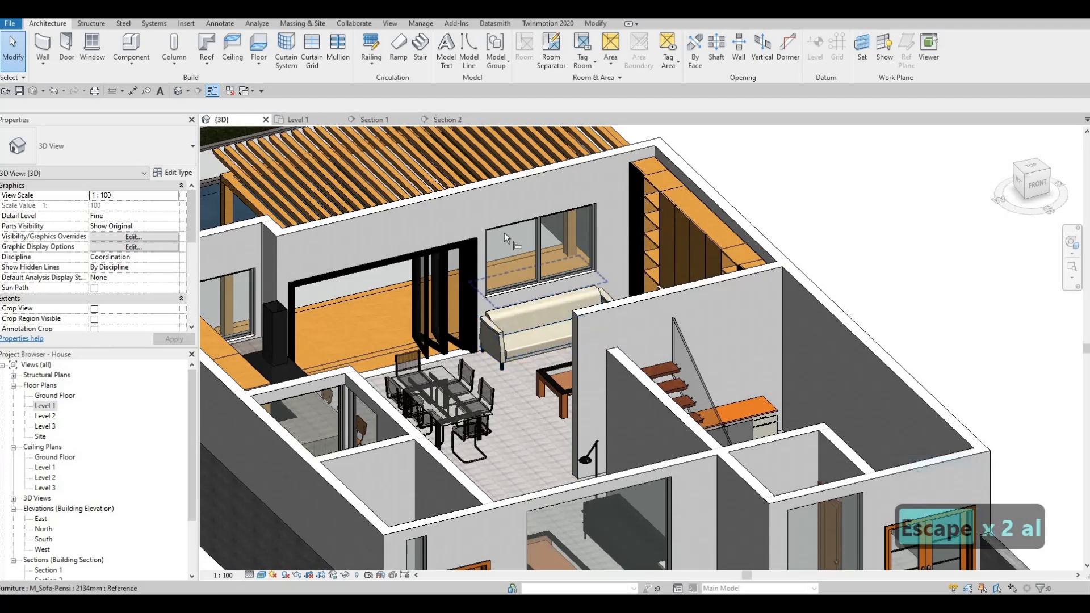
{"action": "scroll", "coordinate": [528, 238], "scroll_direction": "down", "scroll_amount": 2}
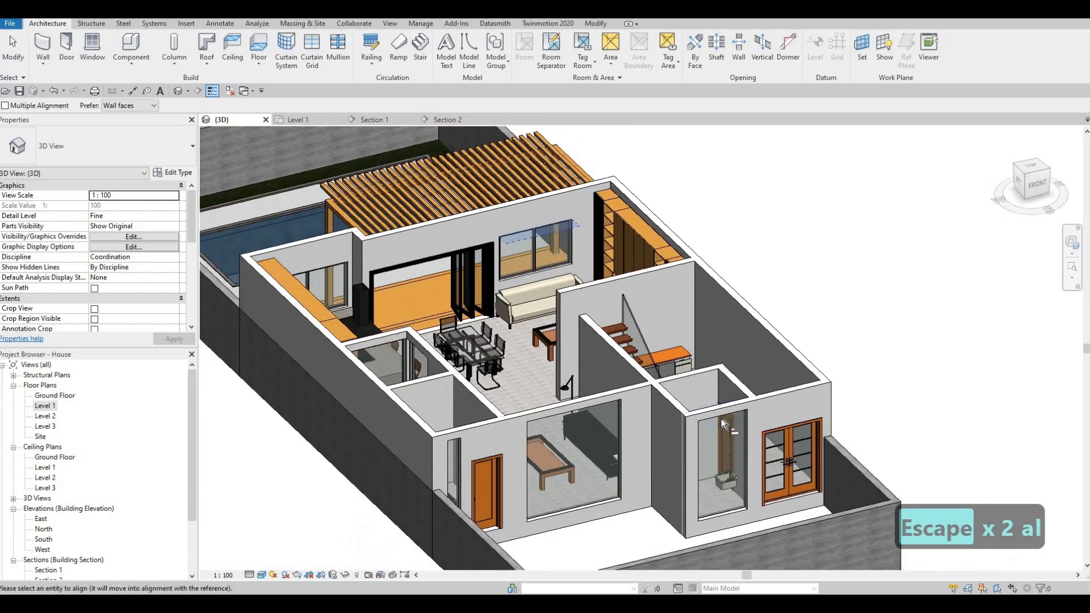
{"action": "left_click", "coordinate": [722, 449]}
{"action": "left_click", "coordinate": [722, 447]}
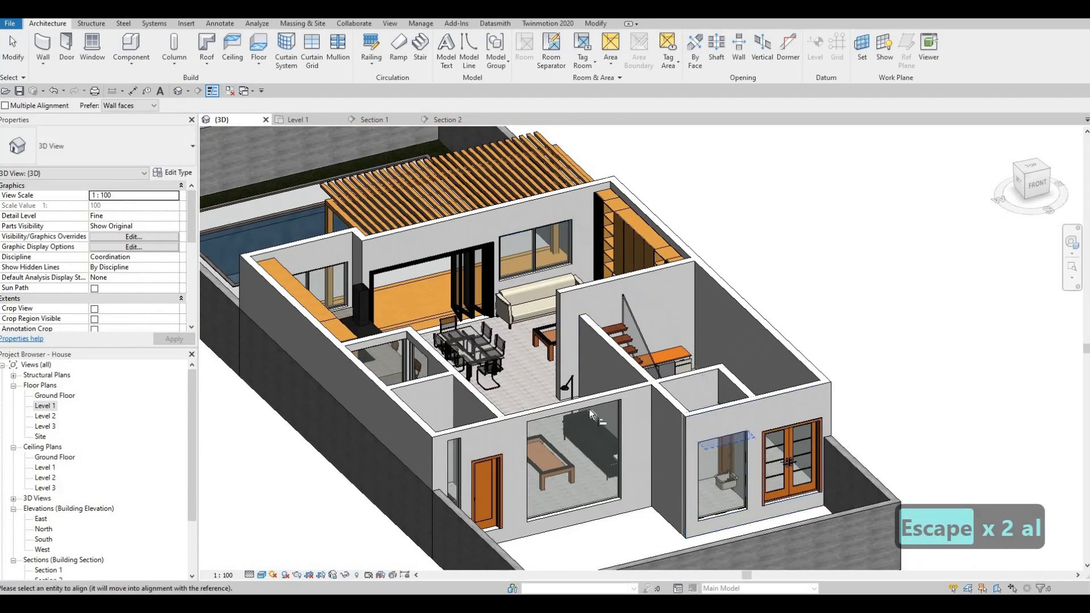
{"action": "left_click", "coordinate": [586, 432]}
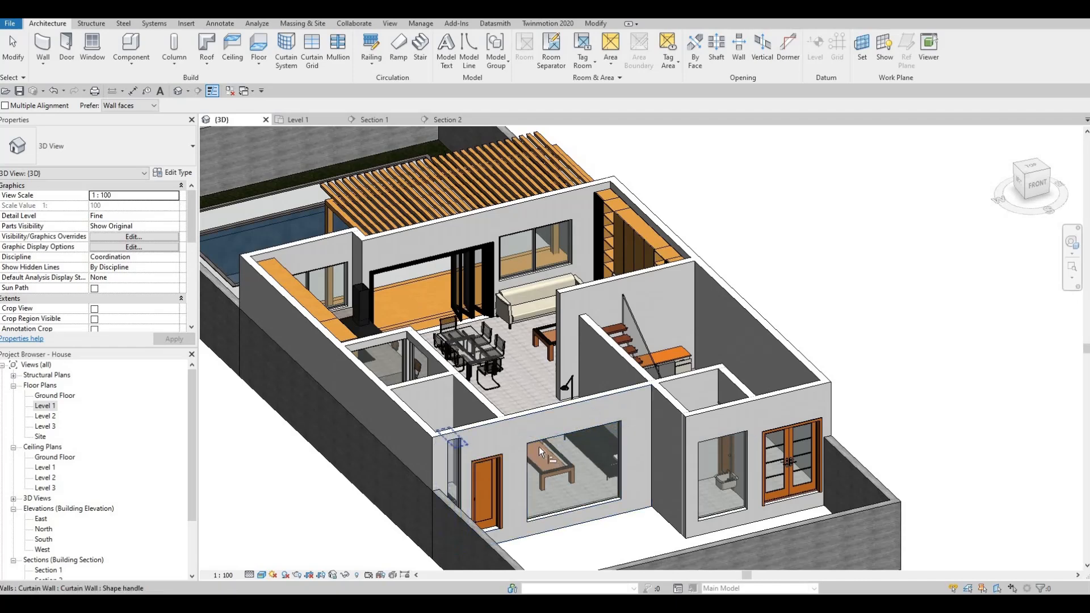
- Align the top of the narrow utility room curtain wall with the top of the living room curtain wall
{"action": "middle_click_drag", "start_coordinate": [541, 456], "coordinate": [569, 377]}
{"action": "key", "text": "Escape"}
{"action": "key", "text": "Escape"}
{"action": "key", "text": "a"}
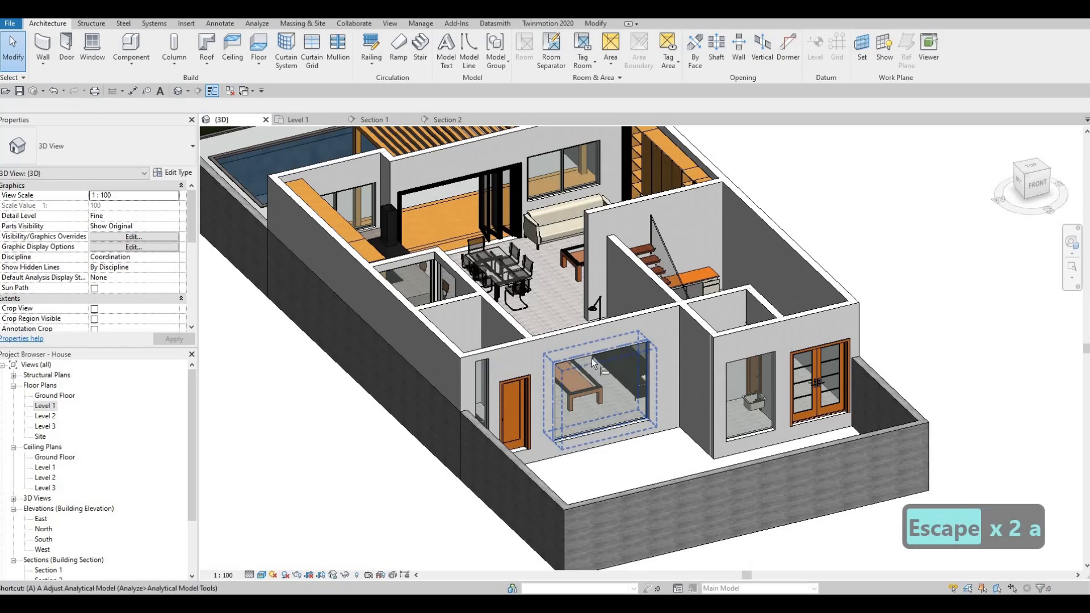
{"action": "key", "text": "l"}
{"action": "left_click", "coordinate": [480, 362]}
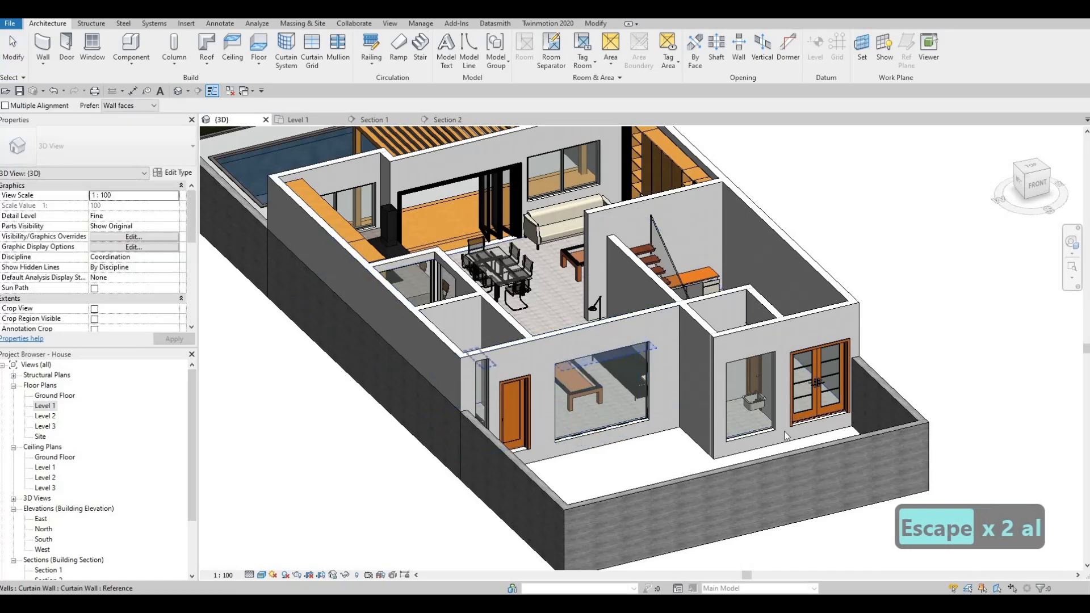
{"action": "key", "text": "Escape"}
{"action": "key", "text": "Escape"}
- Raise the bottom of the washroom curtain wall to a base offset of about 1655 mm, leaving a high strip window
{"action": "scroll", "coordinate": [755, 435], "scroll_direction": "up", "scroll_amount": 2}
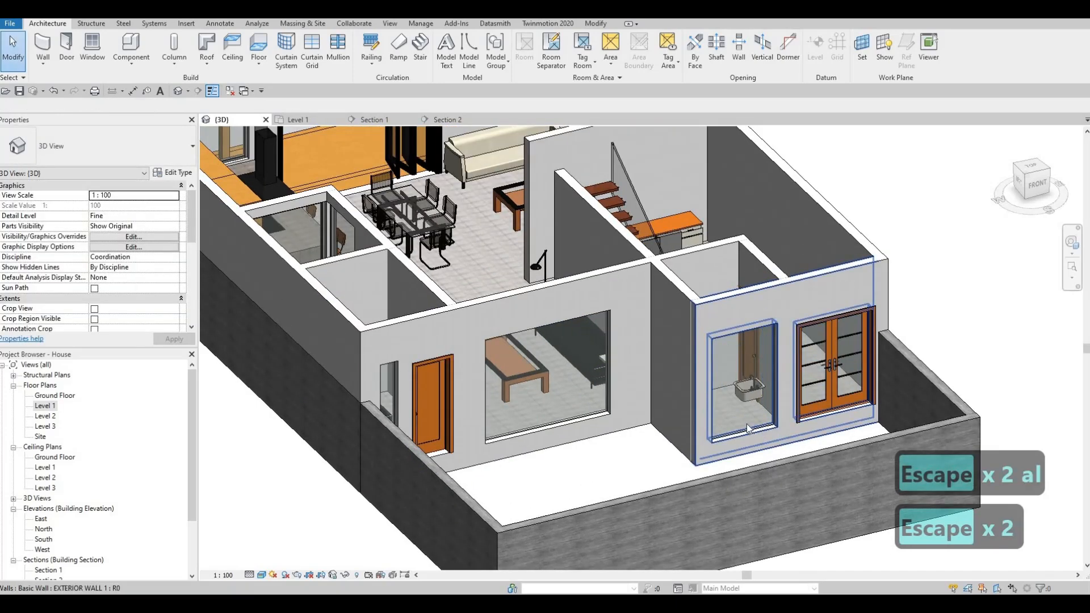
{"action": "left_click", "coordinate": [747, 439]}
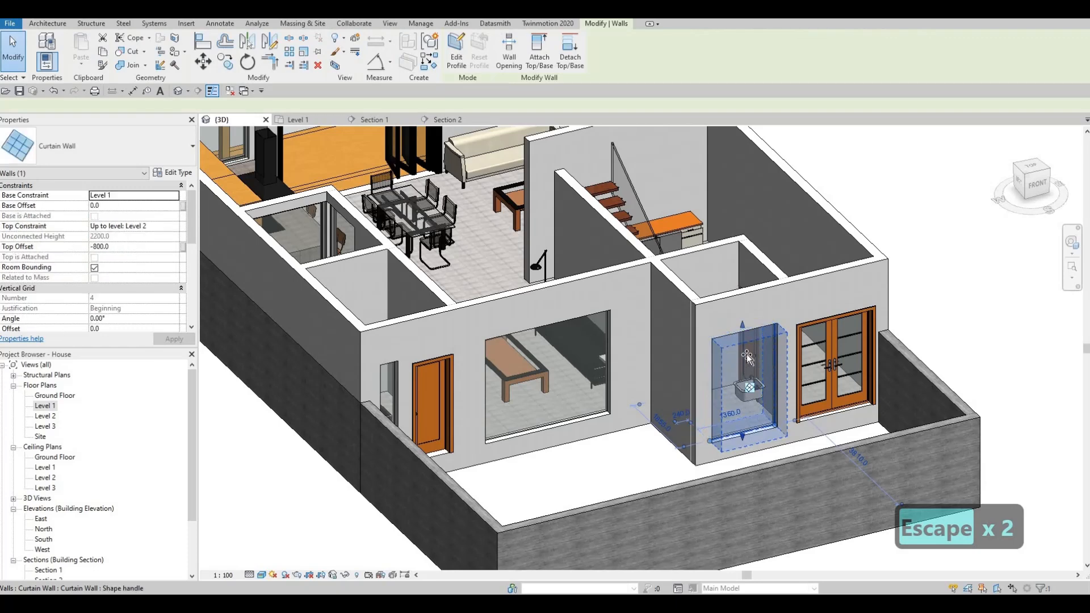
{"action": "left_click_drag", "start_coordinate": [747, 354], "coordinate": [748, 354]}
{"action": "key", "text": "Escape"}
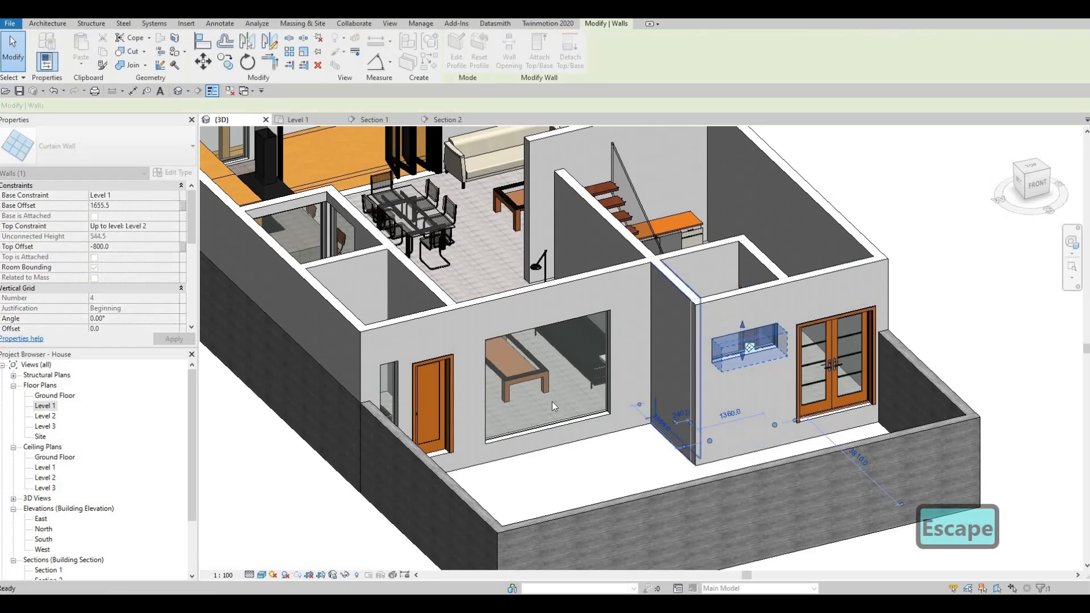
{"action": "key", "text": "Escape"}
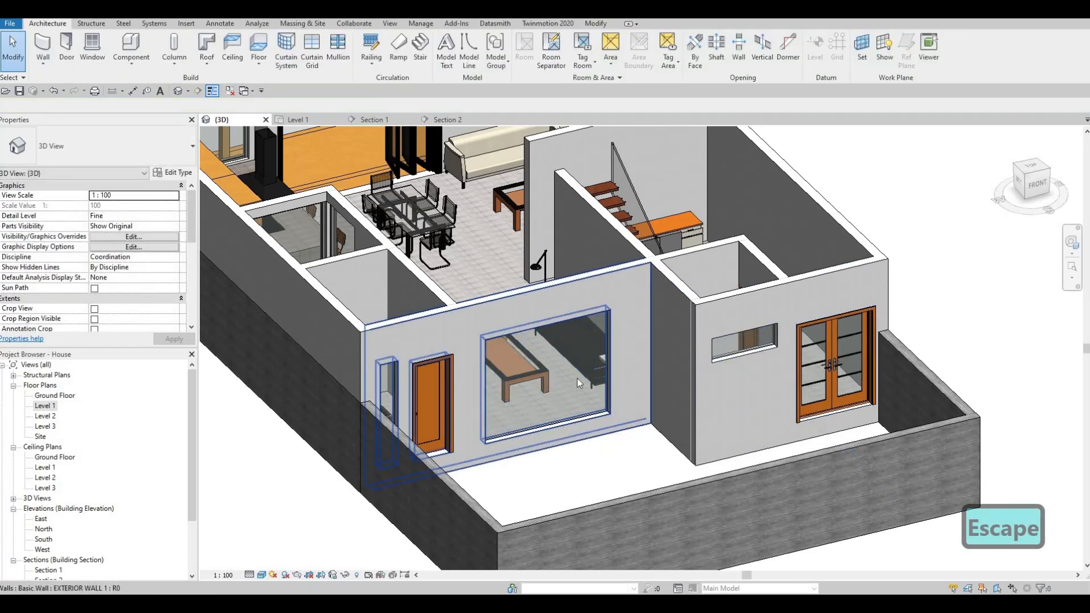
- Raise the bottoms of the living room and narrow utility room curtain walls to base offsets of about 875 mm and 1172 mm
{"action": "left_click", "coordinate": [545, 430]}
{"action": "left_click_drag", "start_coordinate": [545, 431], "coordinate": [545, 388]}
{"action": "middle_click_drag", "start_coordinate": [525, 370], "coordinate": [372, 408], "text": "shift"}
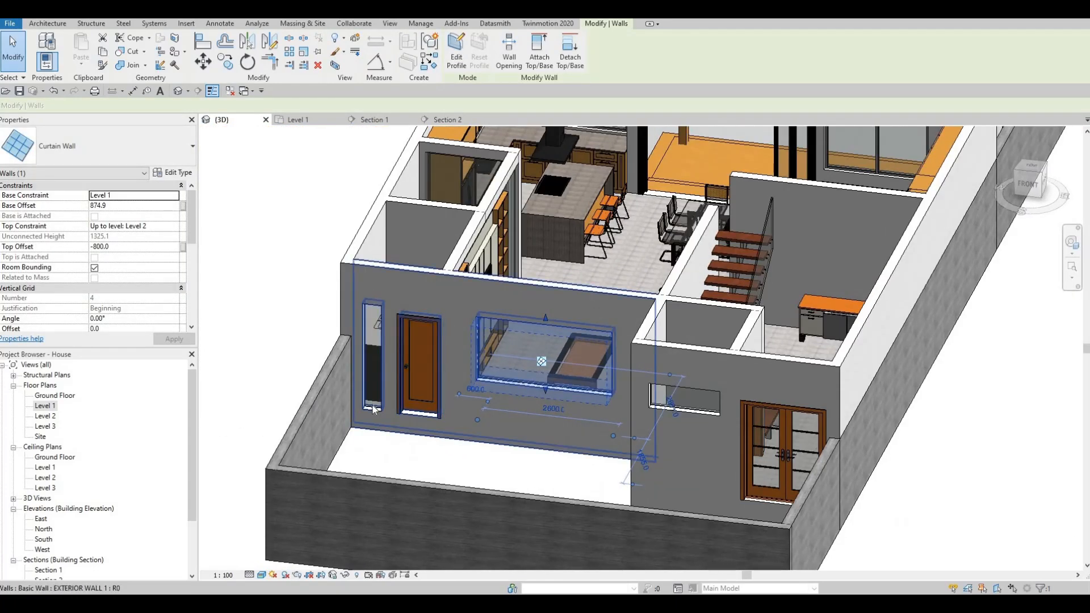
{"action": "left_click", "coordinate": [373, 386]}
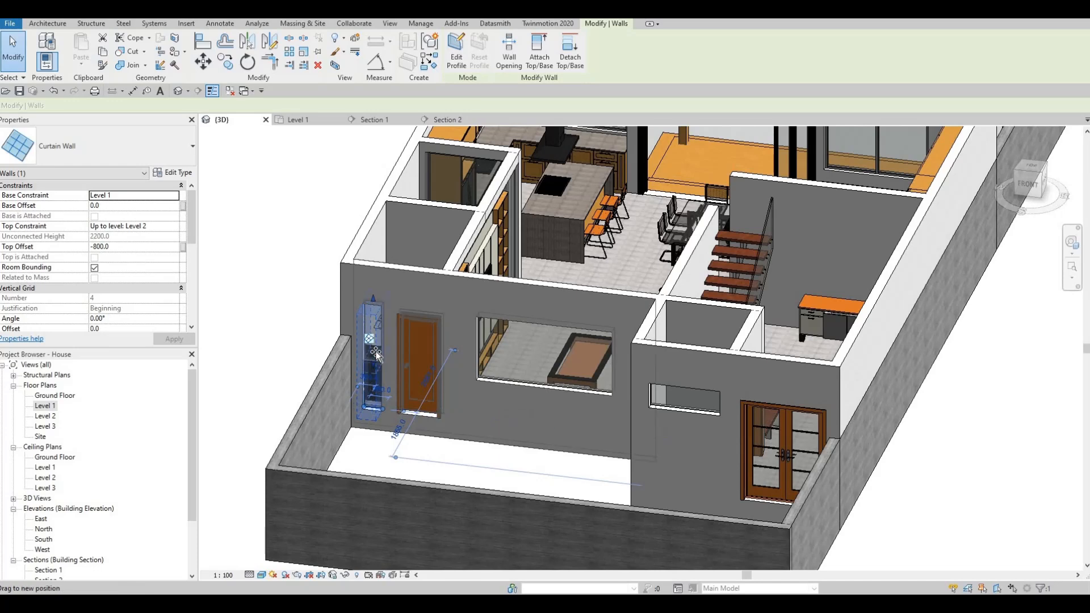
{"action": "middle_click_drag", "start_coordinate": [543, 355], "coordinate": [500, 359], "text": "shift"}
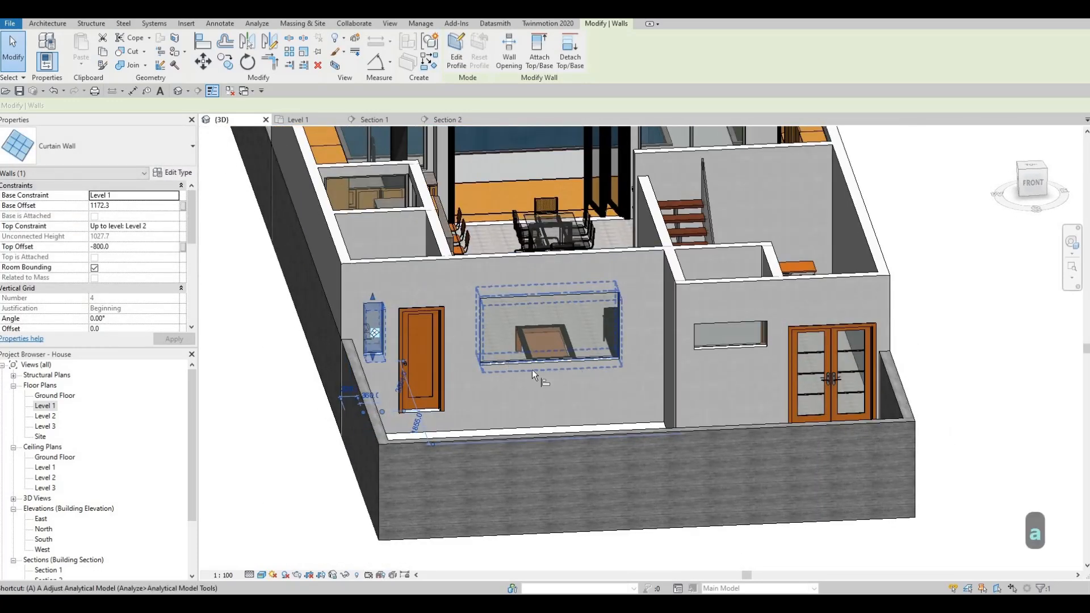
- Align the bottom of the narrow utility room curtain wall with the bottom of the living room curtain wall
{"action": "key", "text": "Escape"}
{"action": "left_click", "coordinate": [391, 364]}
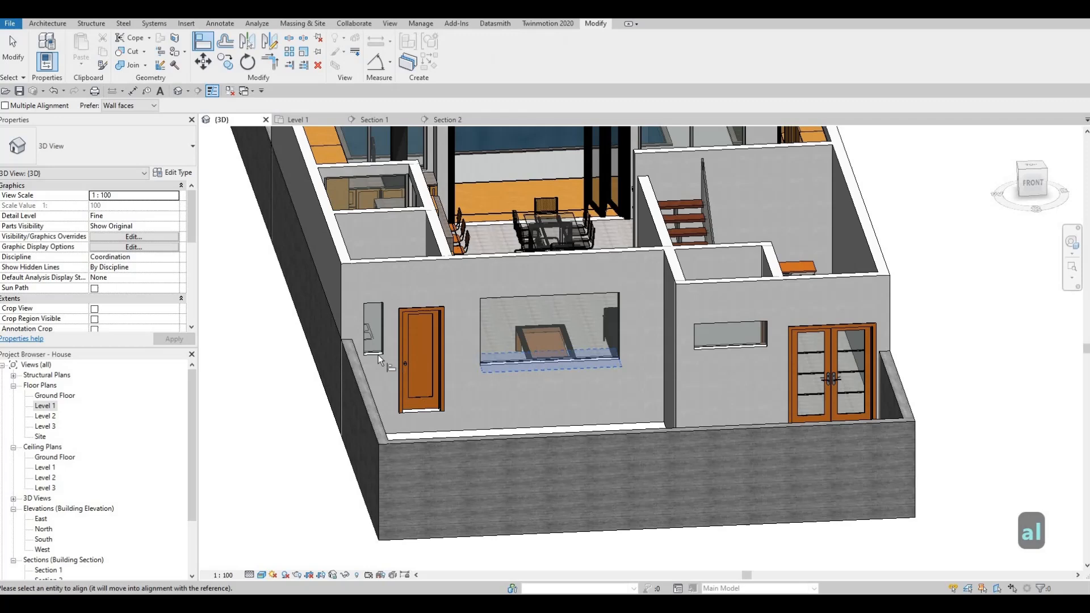
{"action": "left_click", "coordinate": [554, 363]}
{"action": "left_click", "coordinate": [724, 349]}
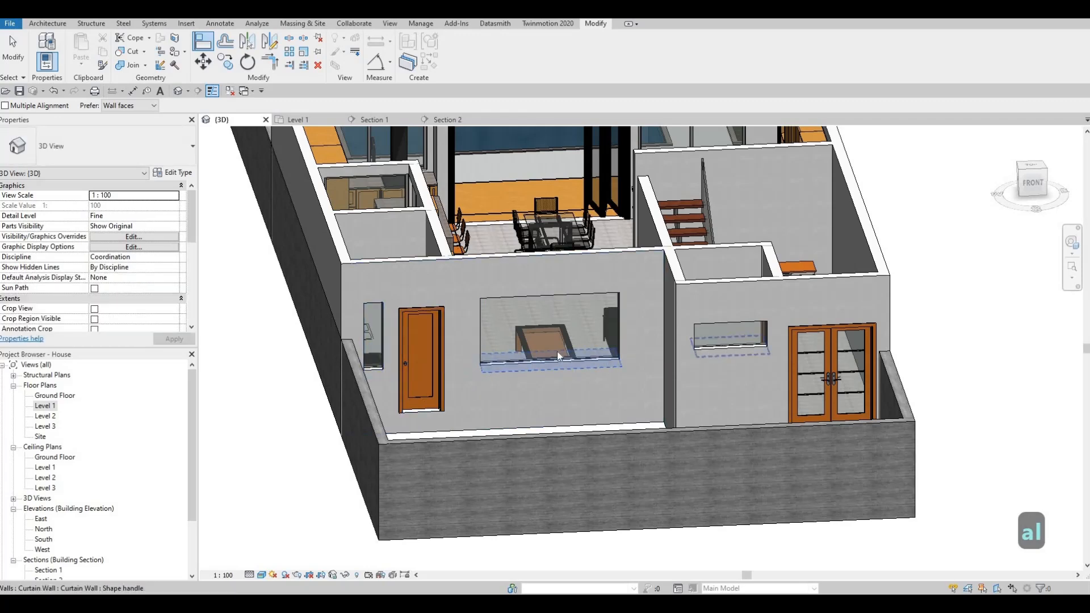
{"action": "key", "text": "Escape"}
{"action": "key", "text": "Escape"}
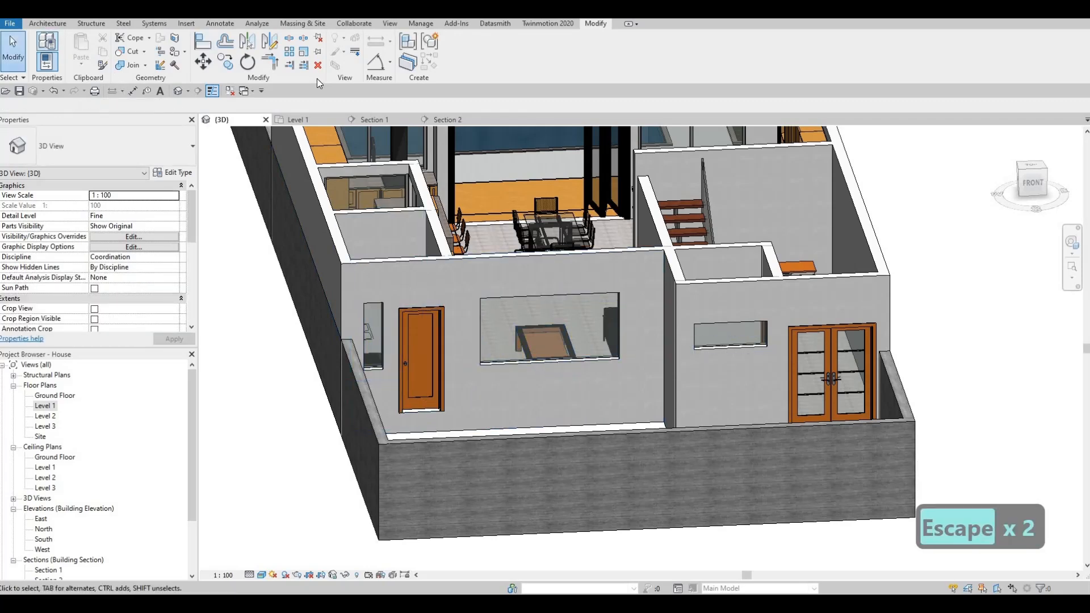
- Add curtain grid lines dividing the living room curtain wall into vertical thirds and the washroom and utility room ones at their midpoints
{"action": "left_click", "coordinate": [311, 56]}
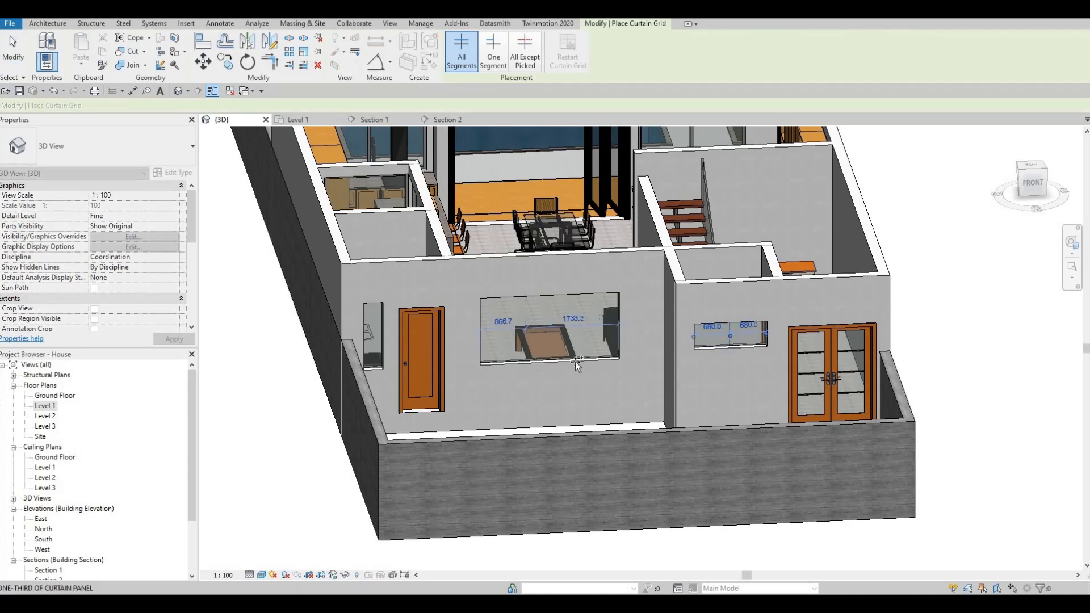
{"action": "left_click", "coordinate": [525, 359]}
{"action": "left_click", "coordinate": [559, 367]}
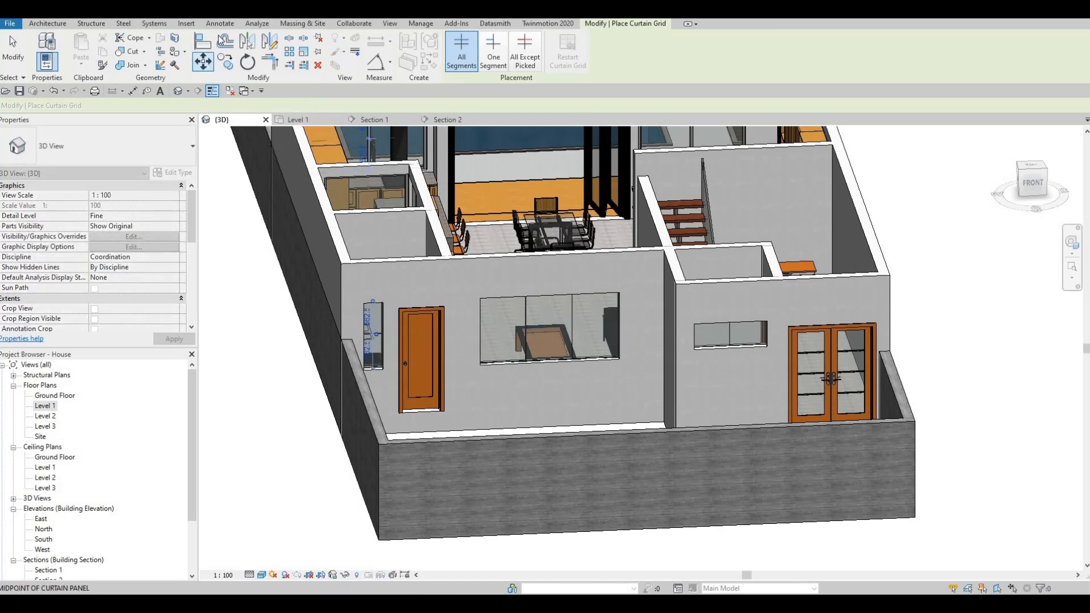
- Place 50mm x 65mm rectangular mullions on all grid lines of the living room, utility room and washroom curtain walls
{"action": "left_click", "coordinate": [48, 24]}
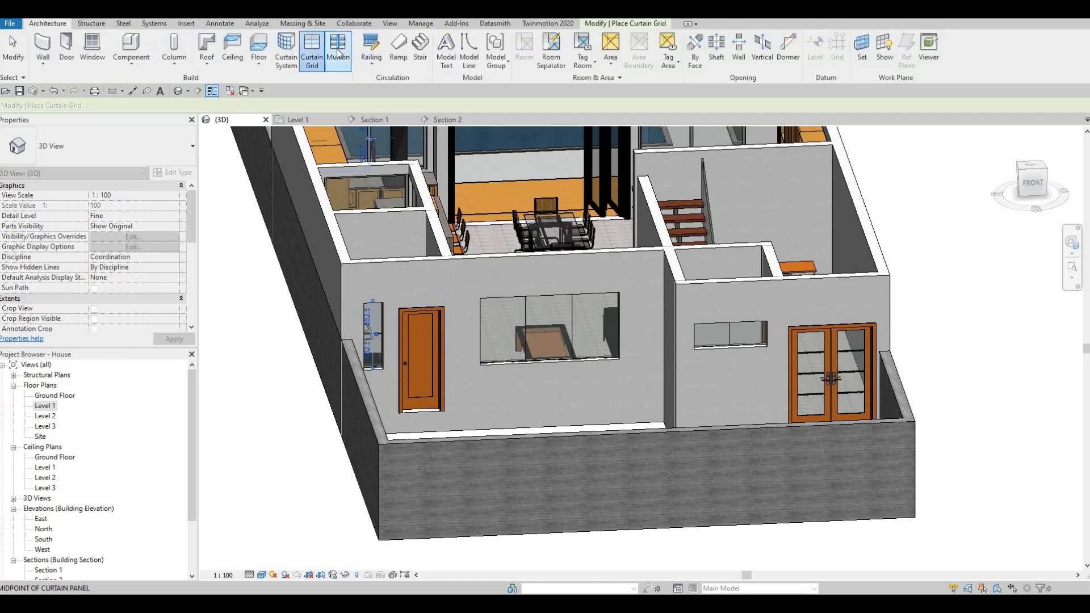
{"action": "left_click", "coordinate": [339, 52]}
{"action": "left_click", "coordinate": [510, 51]}
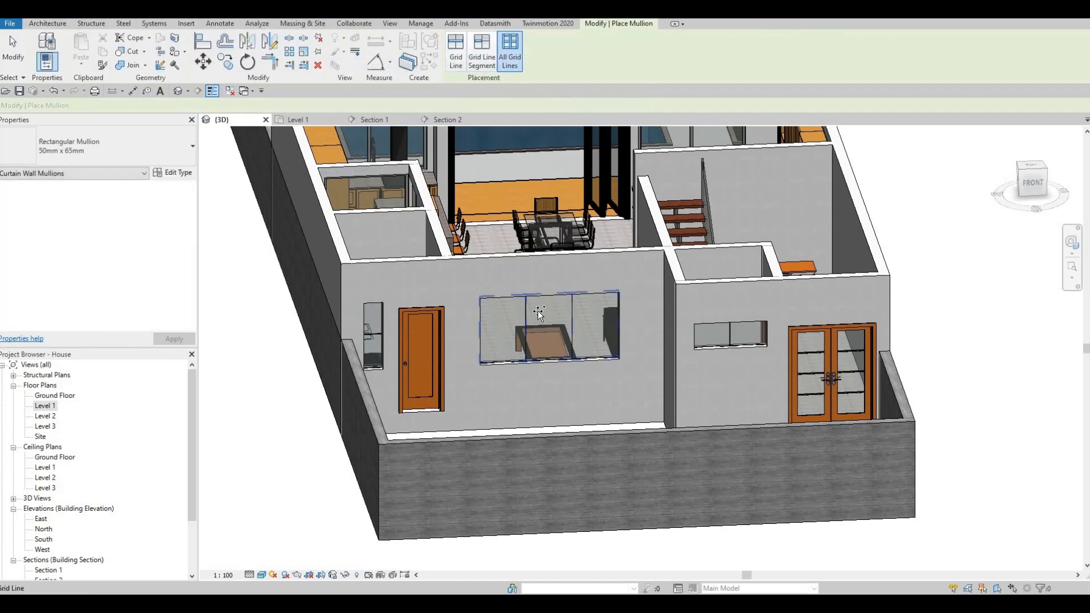
{"action": "left_click", "coordinate": [368, 339]}
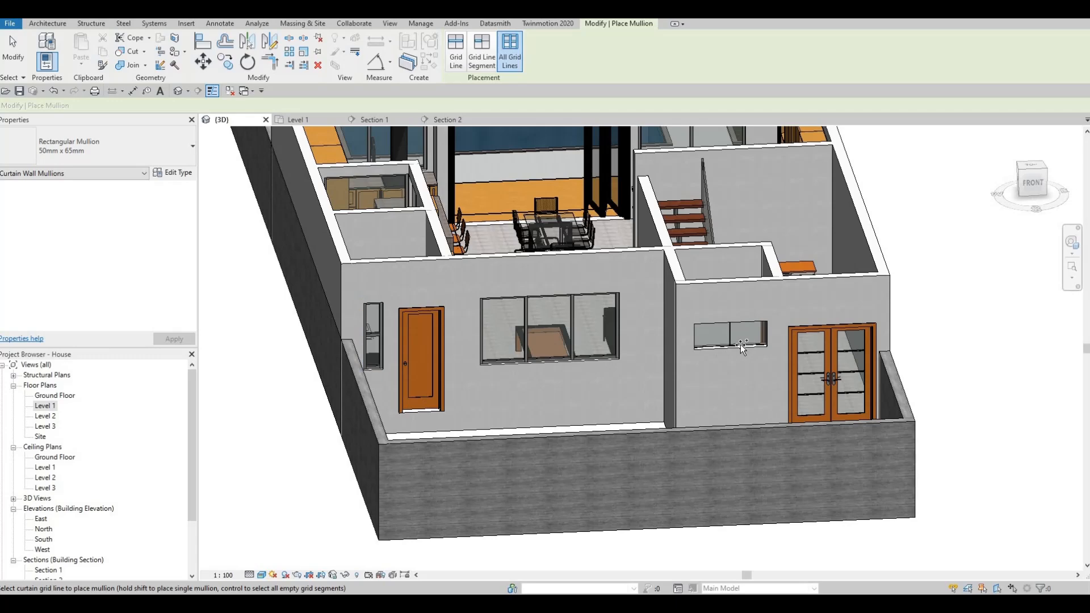
{"action": "left_click", "coordinate": [727, 340]}
{"action": "key", "text": "Escape"}
- Examine the finished front facade windows and the whole Level 1 layout from several angles in the 3D view
{"action": "middle_click_drag", "start_coordinate": [628, 409], "coordinate": [646, 353], "text": "shift"}
{"action": "scroll", "coordinate": [647, 356], "scroll_direction": "down", "scroll_amount": 1}
{"action": "middle_click_drag", "start_coordinate": [603, 425], "coordinate": [660, 378]}
{"action": "middle_click_drag", "start_coordinate": [779, 390], "coordinate": [803, 339], "text": "shift"}
{"action": "middle_click_drag", "start_coordinate": [733, 332], "coordinate": [443, 356], "text": "shift"}
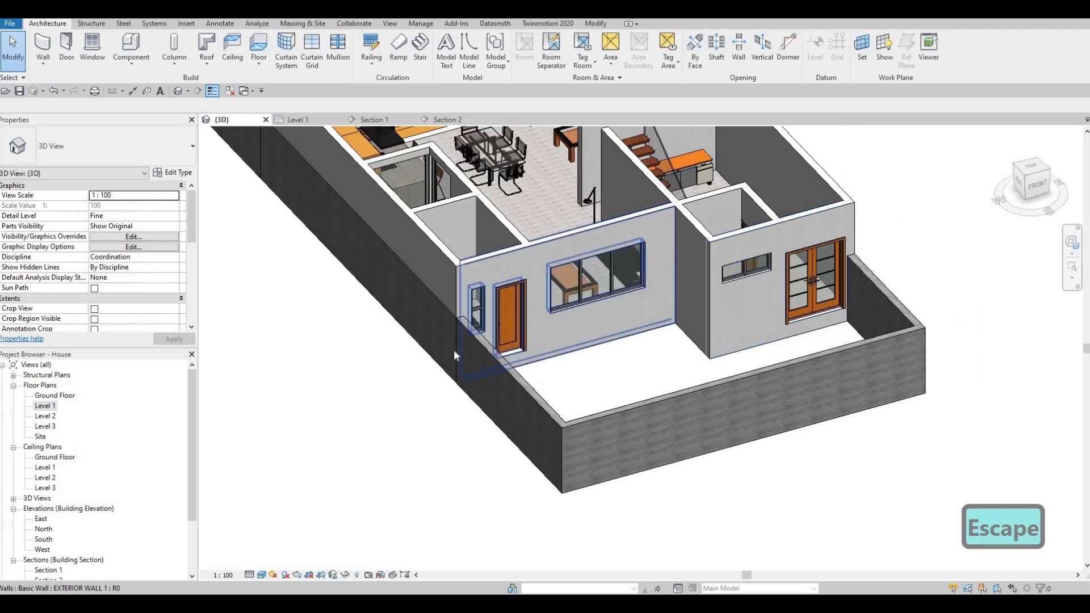
{"action": "middle_click_drag", "start_coordinate": [572, 457], "coordinate": [346, 495], "text": "shift"}
{"action": "scroll", "coordinate": [511, 397], "scroll_direction": "down", "scroll_amount": 2}
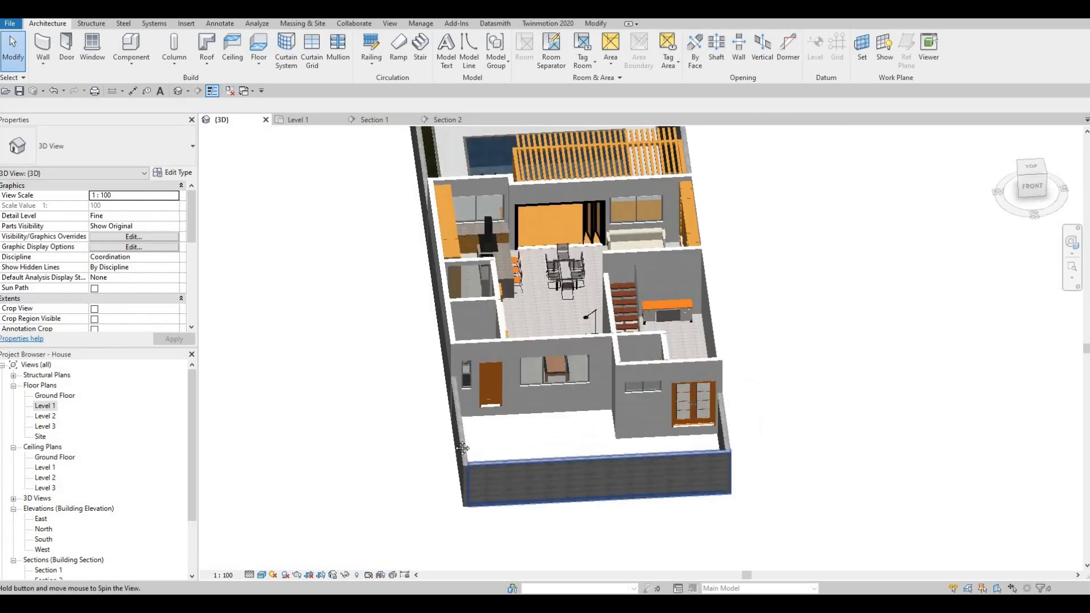
{"action": "middle_click_drag", "start_coordinate": [586, 429], "coordinate": [454, 432], "text": "shift"}
{"action": "middle_click_drag", "start_coordinate": [454, 431], "coordinate": [430, 402]}
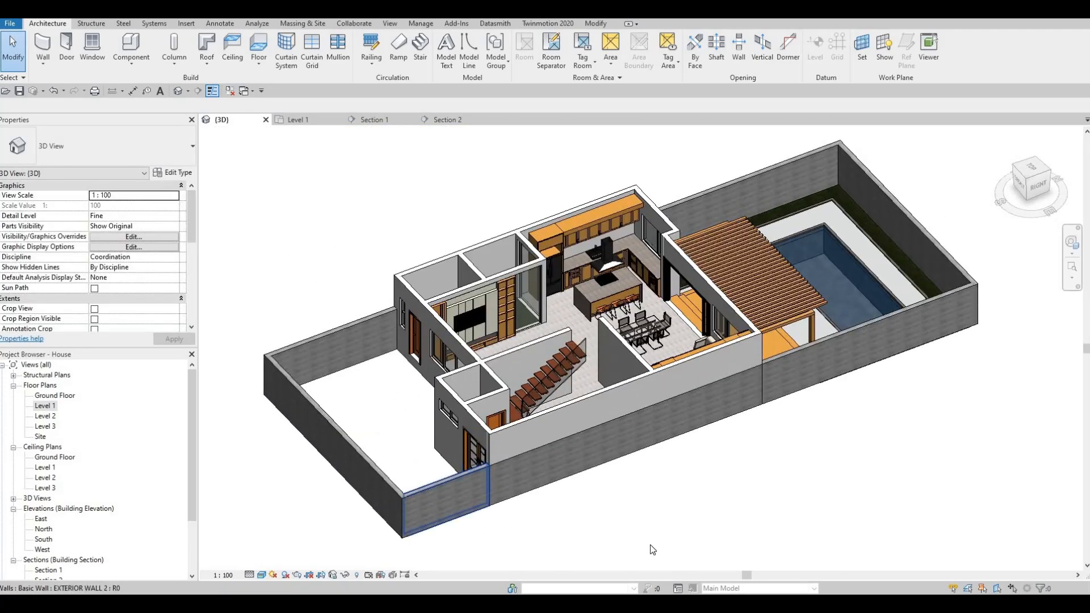